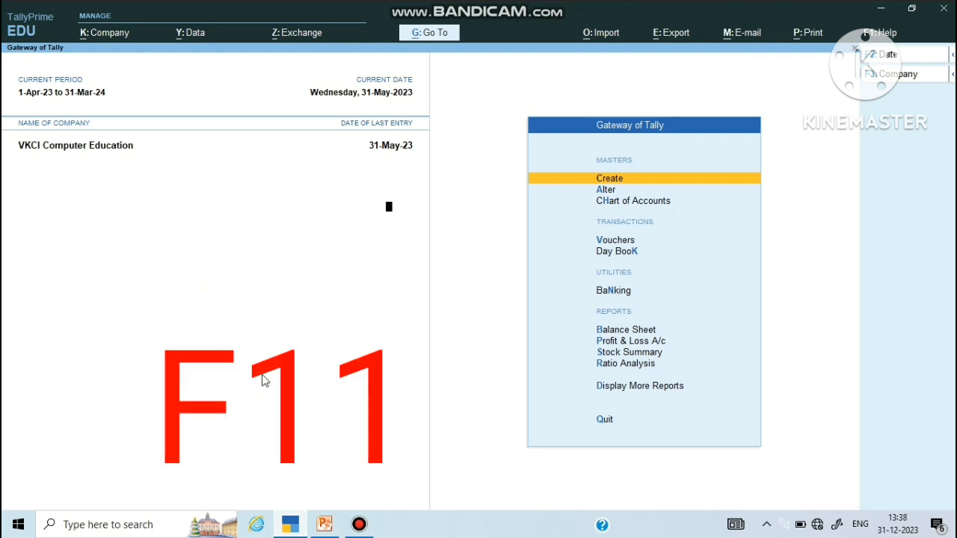
Step: Enable the payroll statutory feature in F11 company features and save the features
{"action": "key", "text": "F11"}
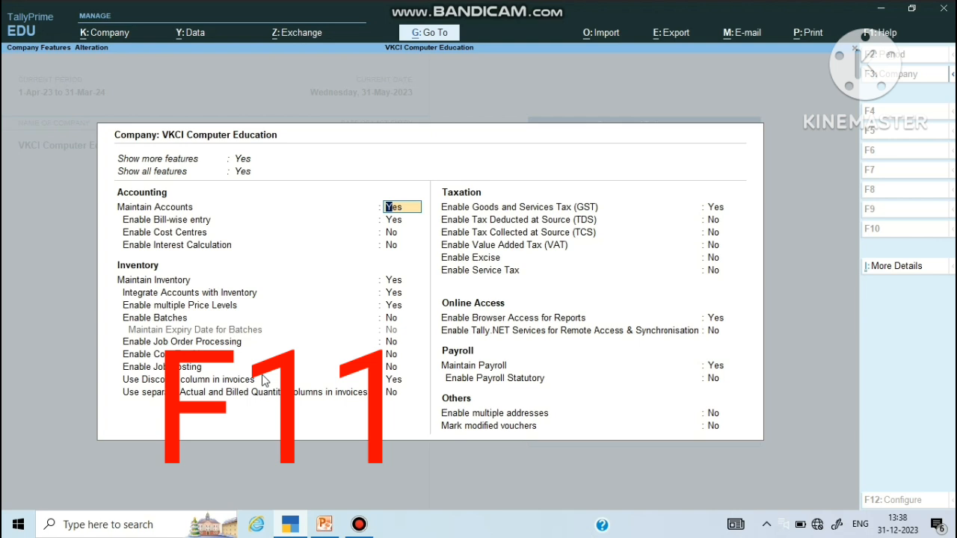
{"action": "key", "text": "Return"}
{"action": "key", "text": "Return"}
{"action": "key", "text": "Return"}
{"action": "key", "text": "Return"}
{"action": "key", "text": "Return"}
{"action": "key", "text": "Return"}
{"action": "key", "text": "Return"}
{"action": "key", "text": "Return"}
{"action": "key", "text": "Return"}
{"action": "key", "text": "Return"}
{"action": "key", "text": "Return"}
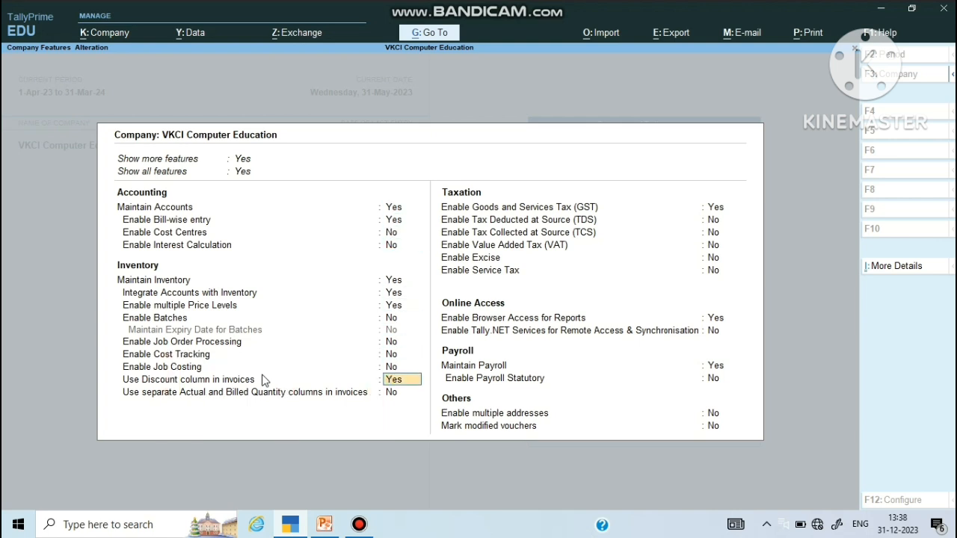
{"action": "key", "text": "Return"}
{"action": "key", "text": "Return"}
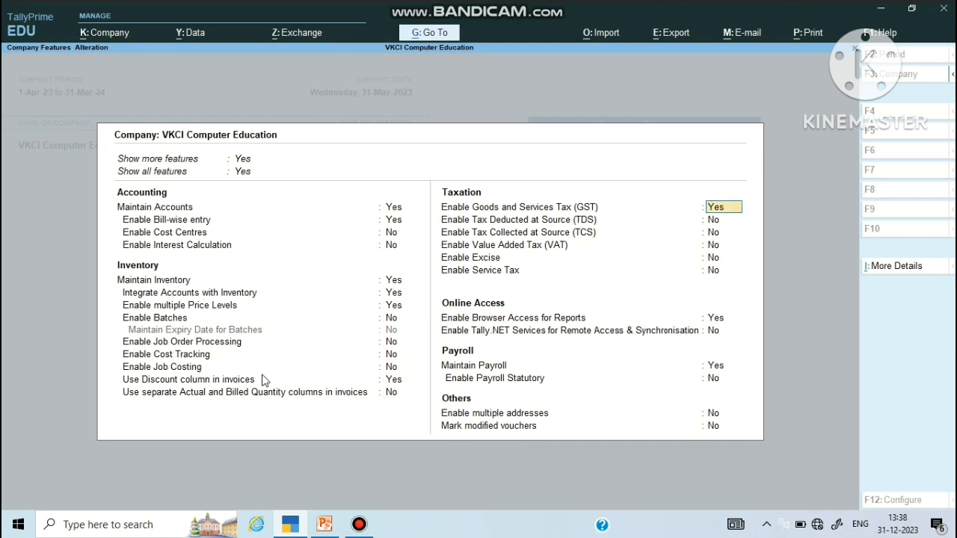
{"action": "key", "text": "Return"}
{"action": "key", "text": "Return"}
{"action": "key", "text": "Return"}
{"action": "key", "text": "Return"}
{"action": "key", "text": "Return"}
{"action": "key", "text": "Return"}
{"action": "key", "text": "Return"}
{"action": "key", "text": "Return"}
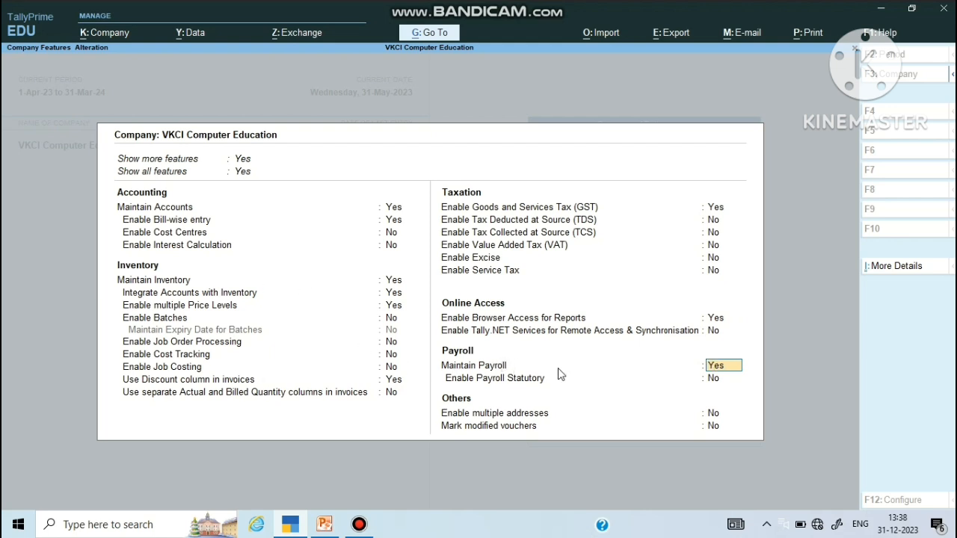
{"action": "left_click", "coordinate": [726, 379]}
{"action": "key", "text": "Return"}
{"action": "key", "text": "Return"}
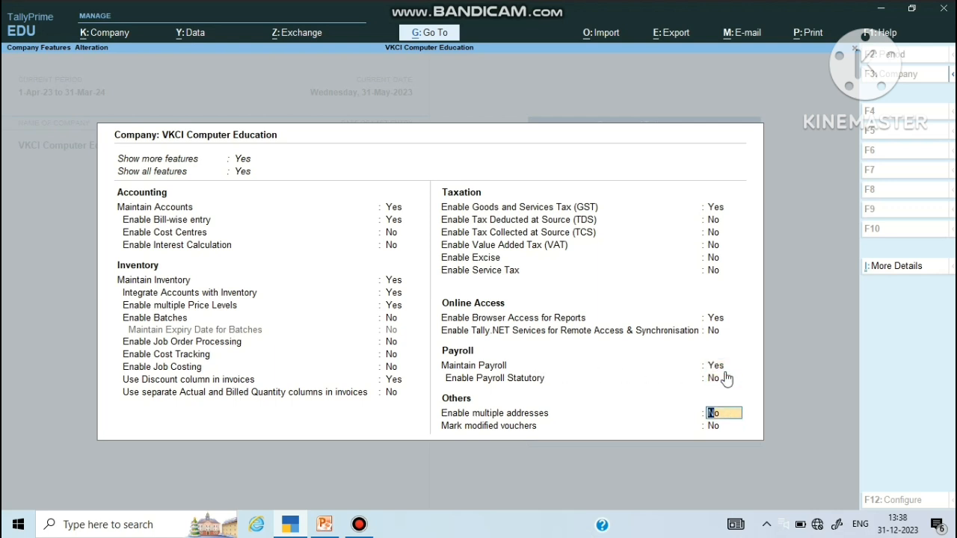
{"action": "key", "text": "Return"}
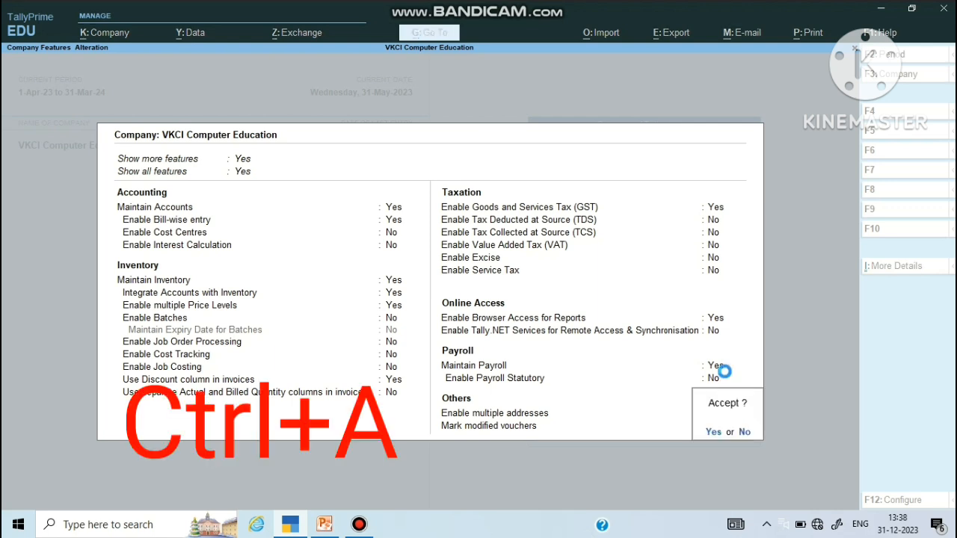
{"action": "key", "text": "ctrl+a"}
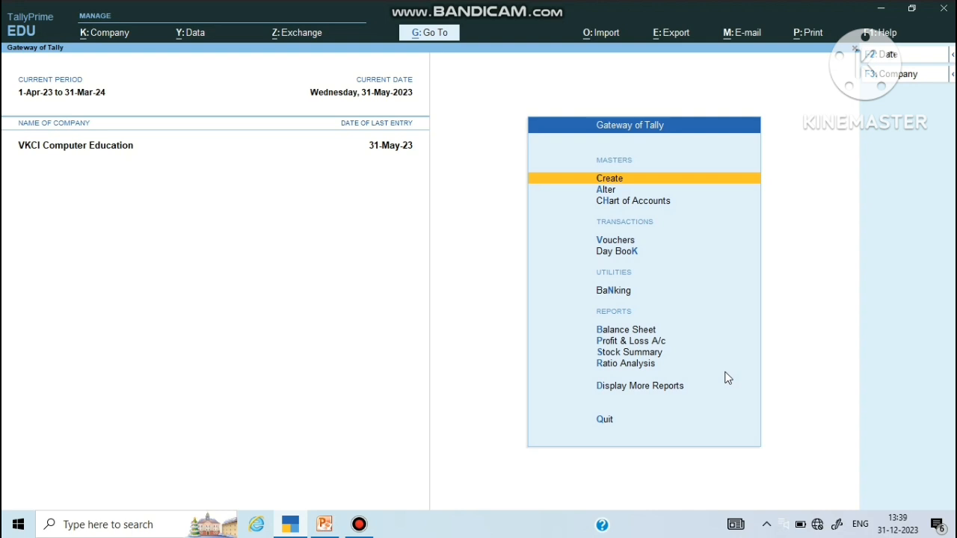
Step: Expand the Create masters list with Show More and move down to Employee Category
{"action": "key", "text": "Return"}
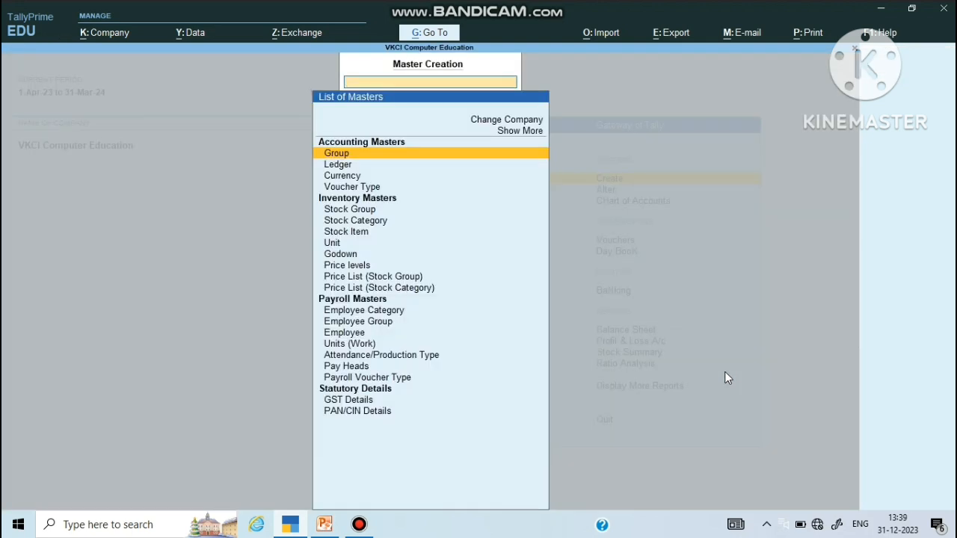
{"action": "key", "text": "Down"}
{"action": "key", "text": "Down"}
{"action": "key", "text": "Down"}
{"action": "key", "text": "Down"}
{"action": "key", "text": "Down"}
{"action": "key", "text": "Down"}
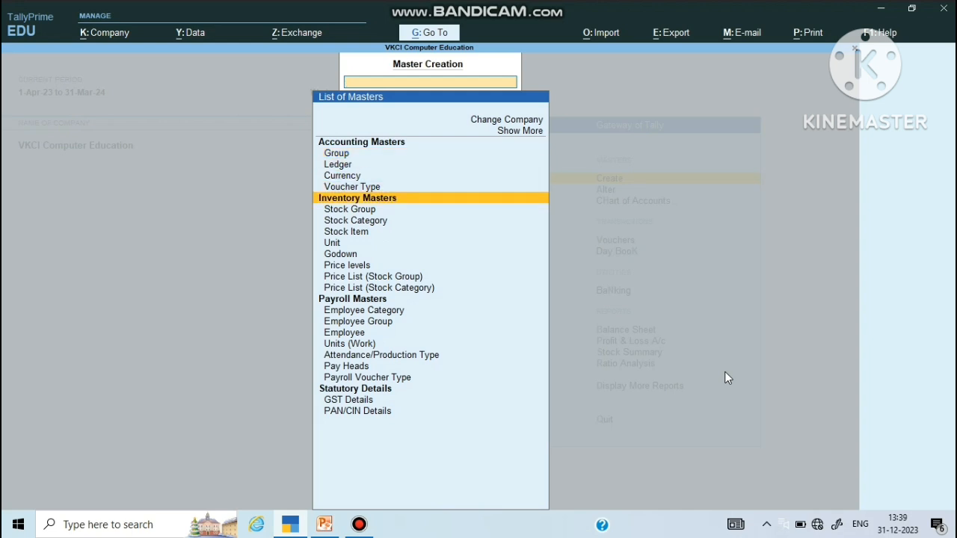
{"action": "key", "text": "Down"}
{"action": "key", "text": "Down"}
{"action": "key", "text": "Down"}
{"action": "key", "text": "Down"}
{"action": "key", "text": "Down"}
{"action": "key", "text": "Down"}
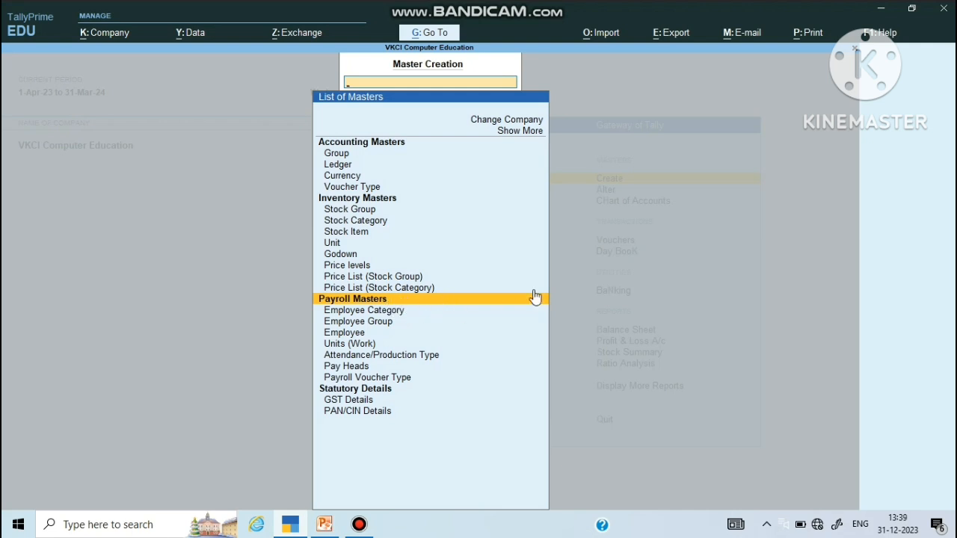
{"action": "left_click", "coordinate": [514, 135]}
{"action": "left_click", "coordinate": [515, 134]}
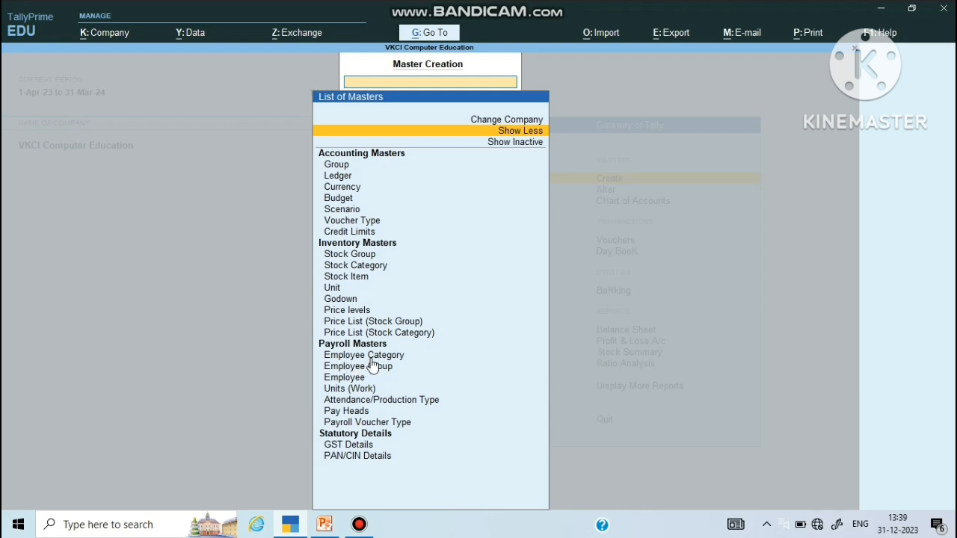
{"action": "key", "text": "Down"}
{"action": "key", "text": "Down"}
{"action": "key", "text": "Down"}
{"action": "key", "text": "Down"}
{"action": "key", "text": "Down"}
{"action": "key", "text": "Down"}
{"action": "key", "text": "Down"}
{"action": "key", "text": "Down"}
{"action": "key", "text": "Down"}
{"action": "key", "text": "Down"}
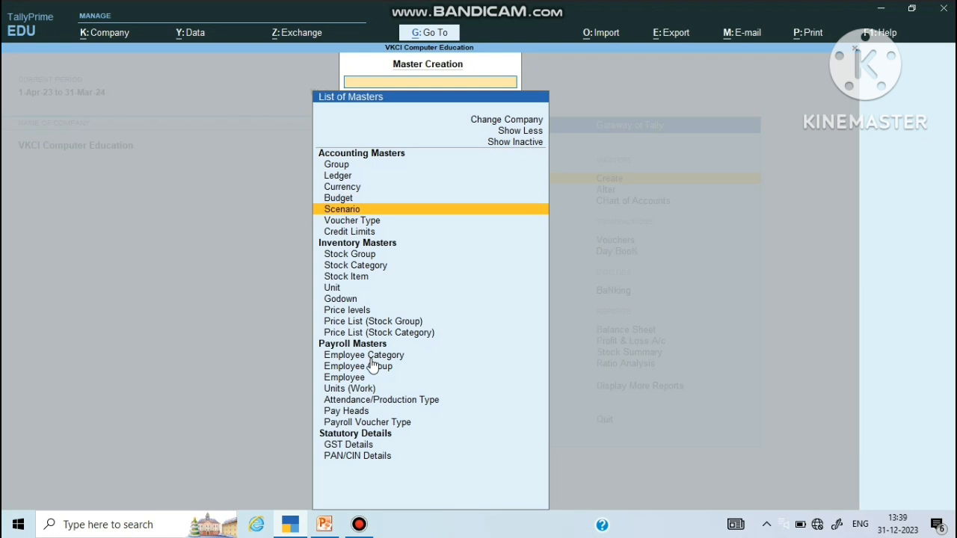
{"action": "key", "text": "Down"}
{"action": "key", "text": "Down"}
{"action": "key", "text": "Down"}
{"action": "key", "text": "Down"}
{"action": "key", "text": "Down"}
{"action": "key", "text": "Down"}
{"action": "key", "text": "Down"}
{"action": "key", "text": "Down"}
{"action": "key", "text": "Down"}
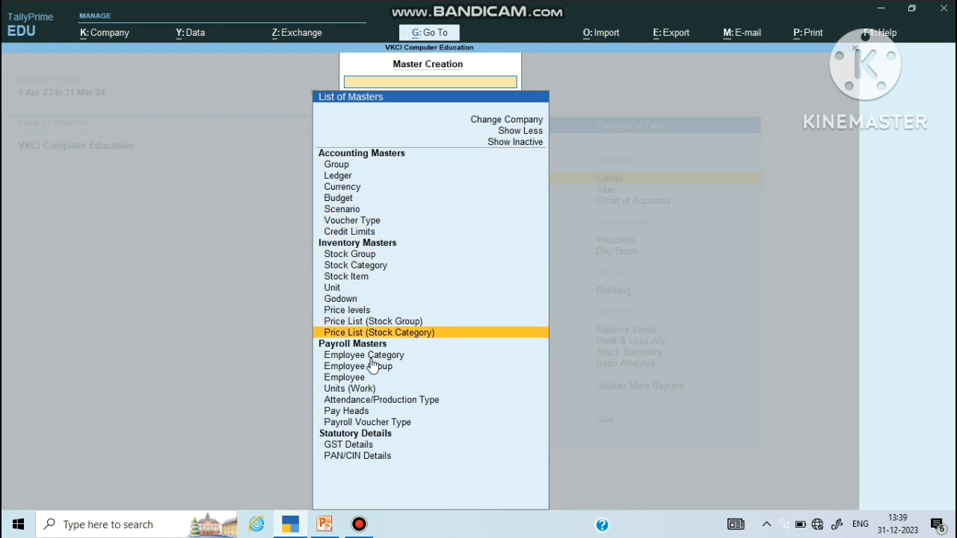
{"action": "key", "text": "Down"}
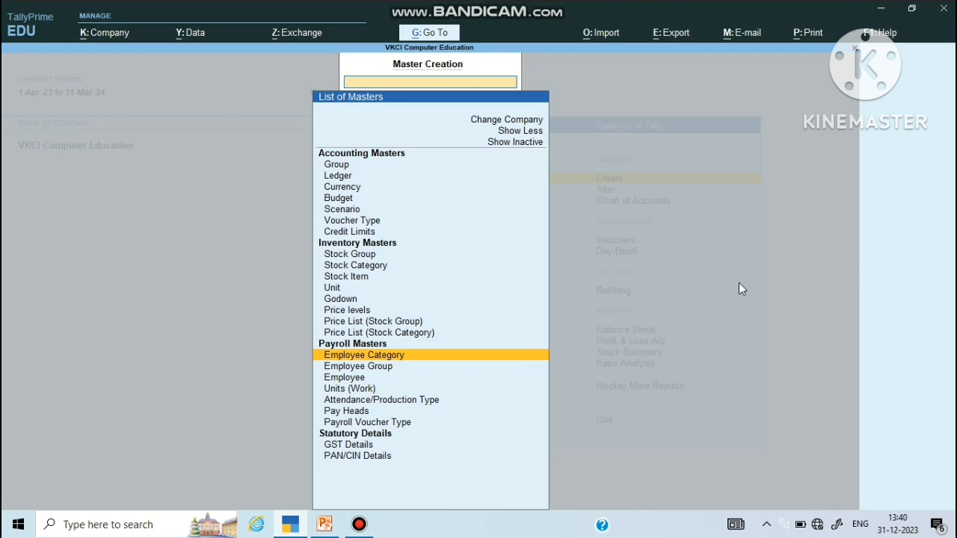
Step: Browse the payroll masters down to Pay Heads, then open and close an empty Employee Category form
{"action": "key", "text": "Down"}
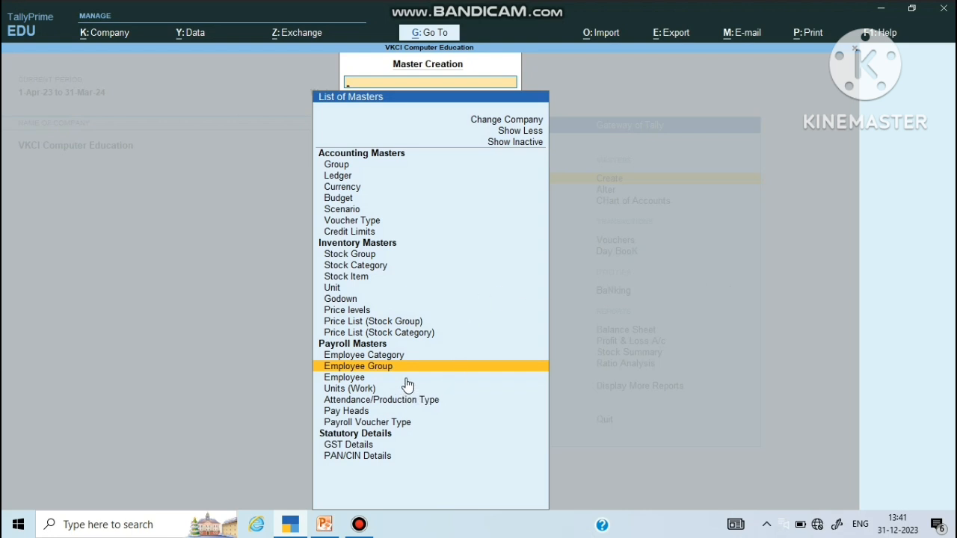
{"action": "key", "text": "Down"}
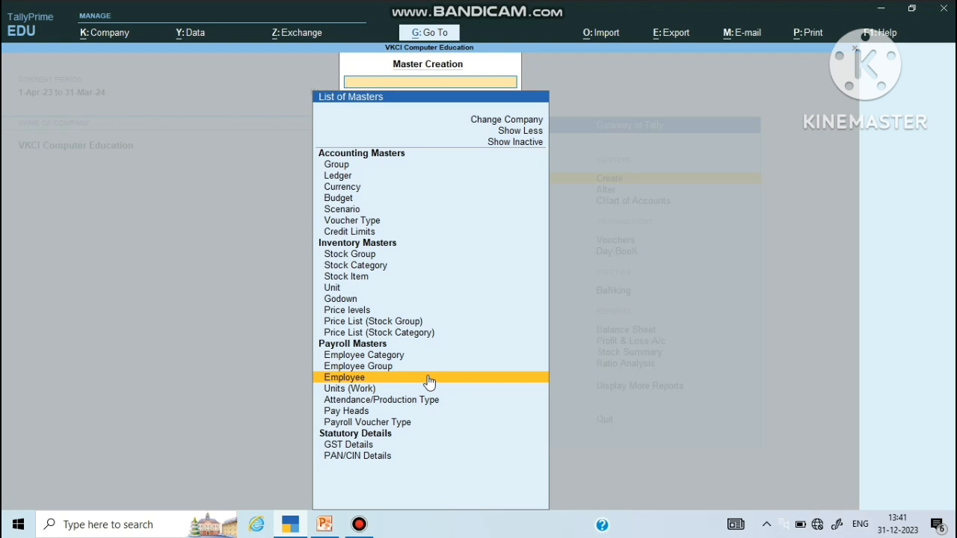
{"action": "key", "text": "Down"}
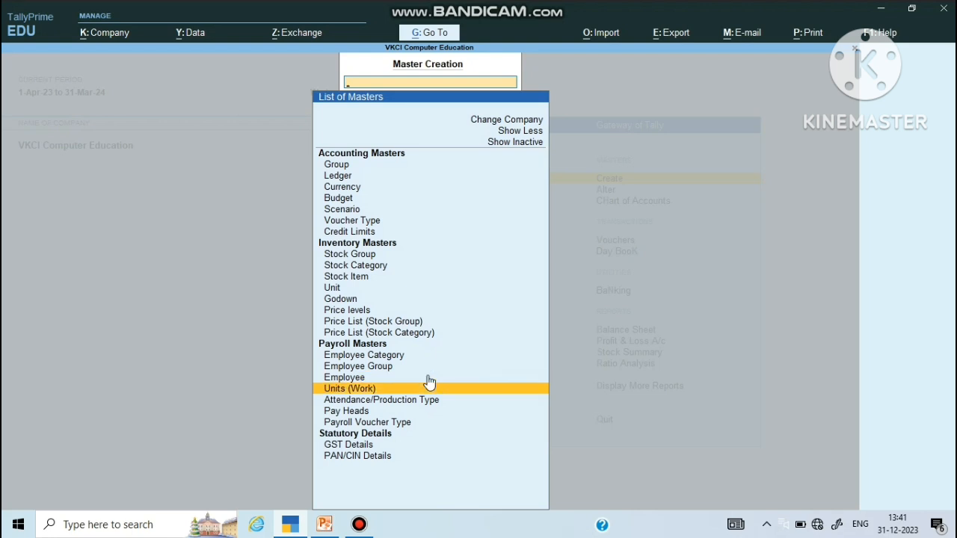
{"action": "key", "text": "Down"}
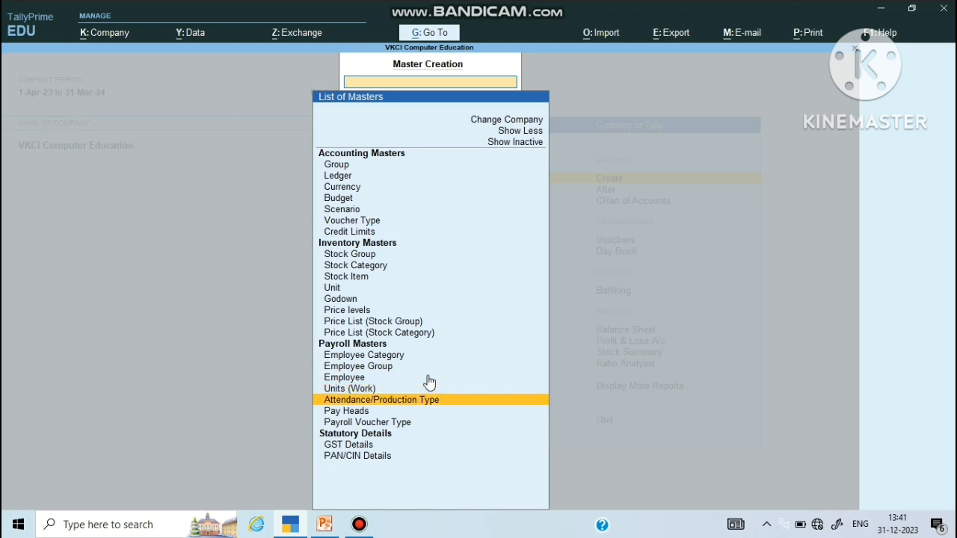
{"action": "key", "text": "Down"}
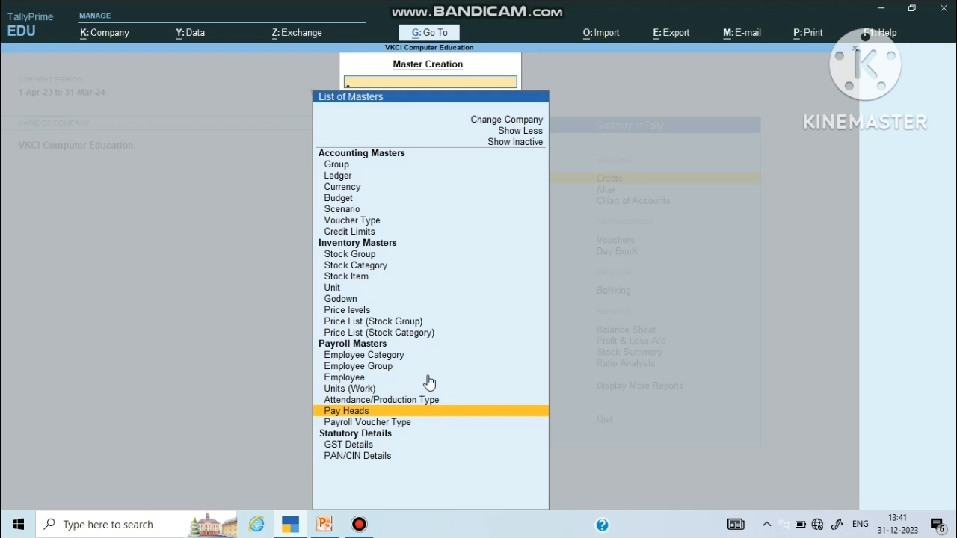
{"action": "key", "text": "Up"}
{"action": "key", "text": "Up"}
{"action": "key", "text": "Up"}
{"action": "key", "text": "Up"}
{"action": "key", "text": "Up"}
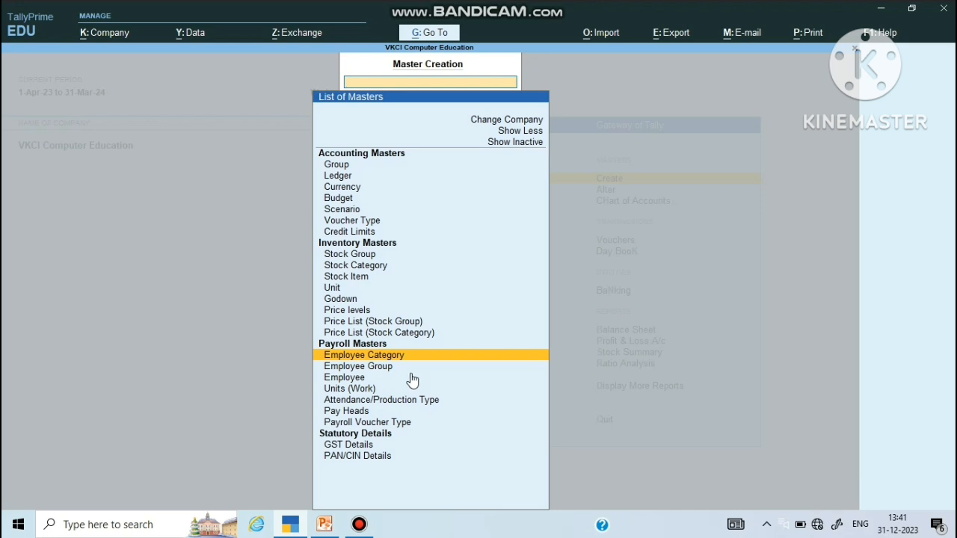
{"action": "key", "text": "Return"}
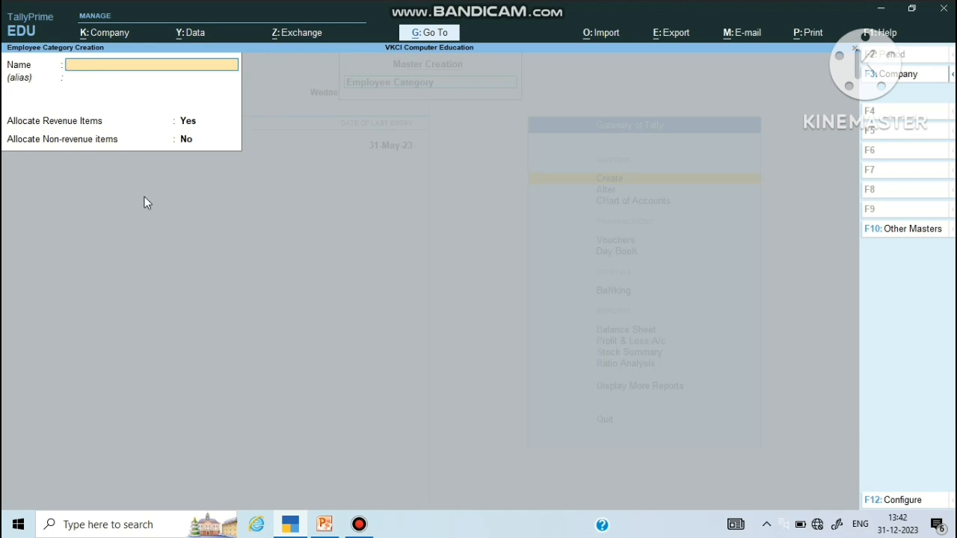
{"action": "key", "text": "Escape"}
{"action": "key", "text": "Escape"}
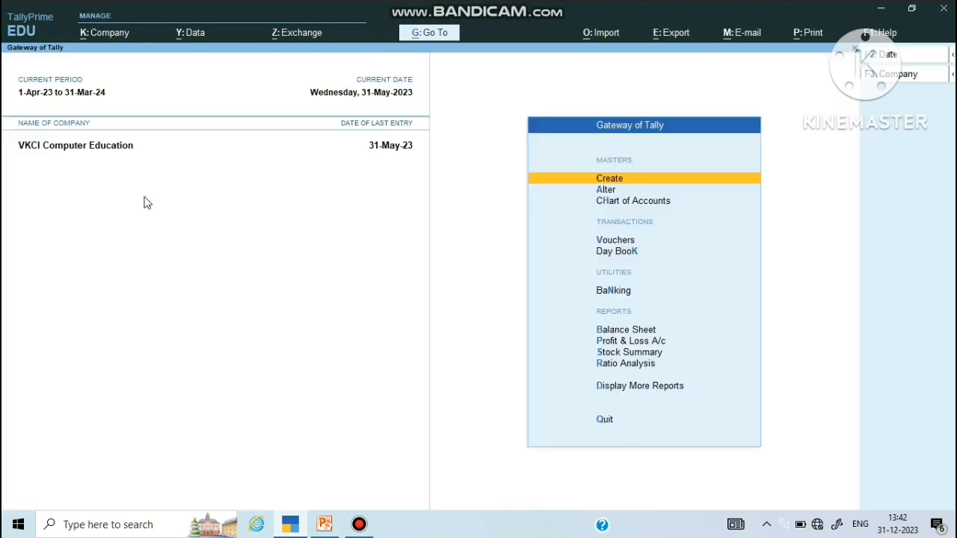
Step: Open the Alter masters list and glance at the existing ledgers list
{"action": "key", "text": "Down"}
{"action": "key", "text": "Return"}
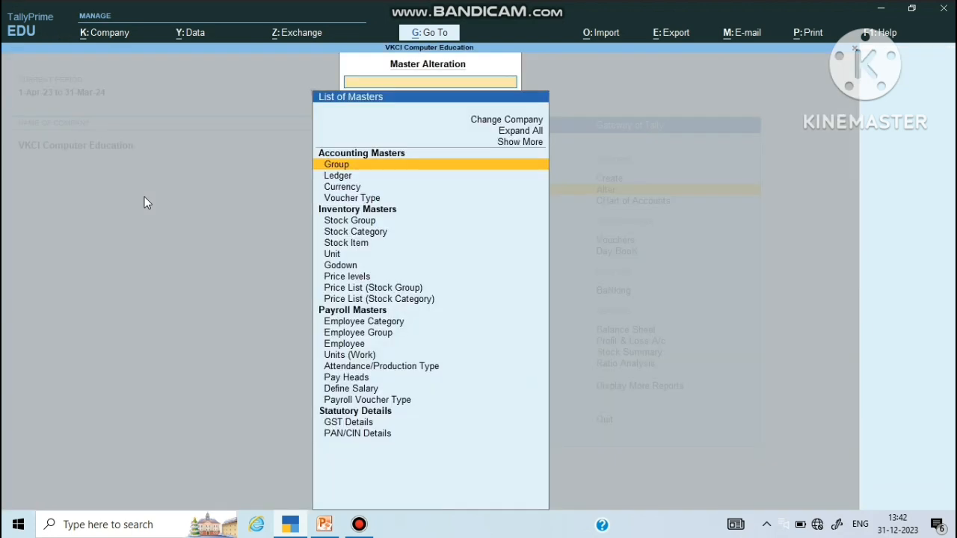
{"action": "key", "text": "Down"}
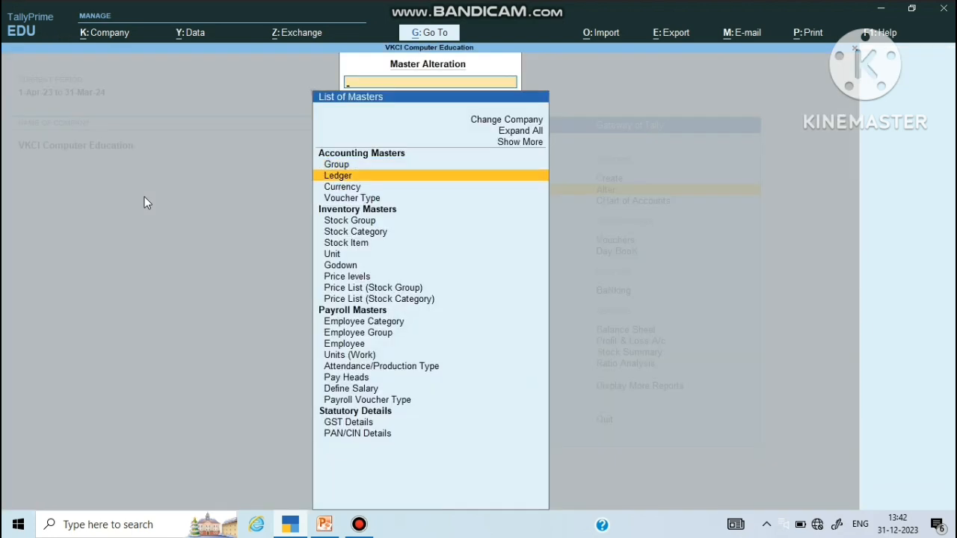
{"action": "key", "text": "Return"}
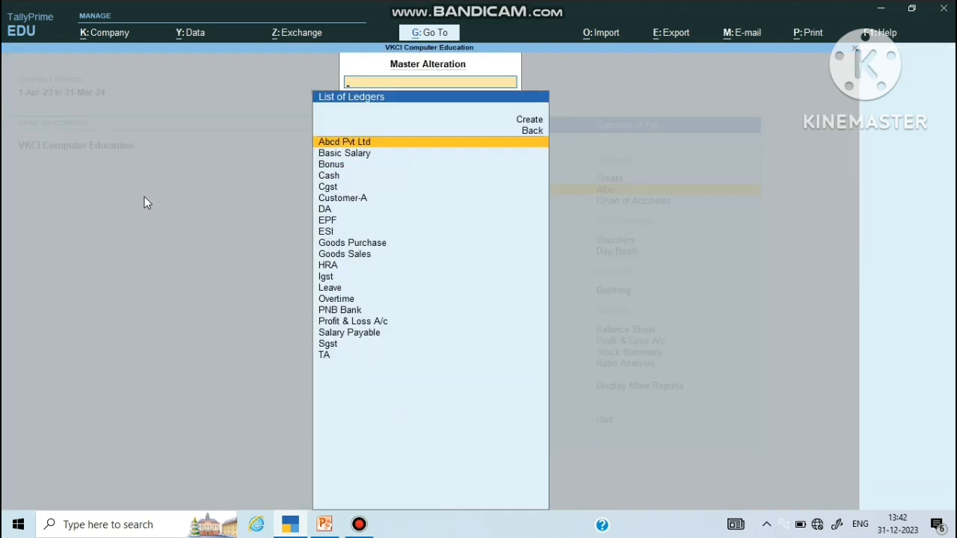
{"action": "key", "text": "Escape"}
Step: Scan the employee categories list and open Head Office for alteration
{"action": "key", "text": "Down"}
{"action": "key", "text": "Down"}
{"action": "key", "text": "Down"}
{"action": "key", "text": "Down"}
{"action": "key", "text": "Down"}
{"action": "key", "text": "Down"}
{"action": "key", "text": "Down"}
{"action": "key", "text": "Down"}
{"action": "key", "text": "Down"}
{"action": "key", "text": "Down"}
{"action": "key", "text": "Down"}
{"action": "key", "text": "Down"}
{"action": "key", "text": "Down"}
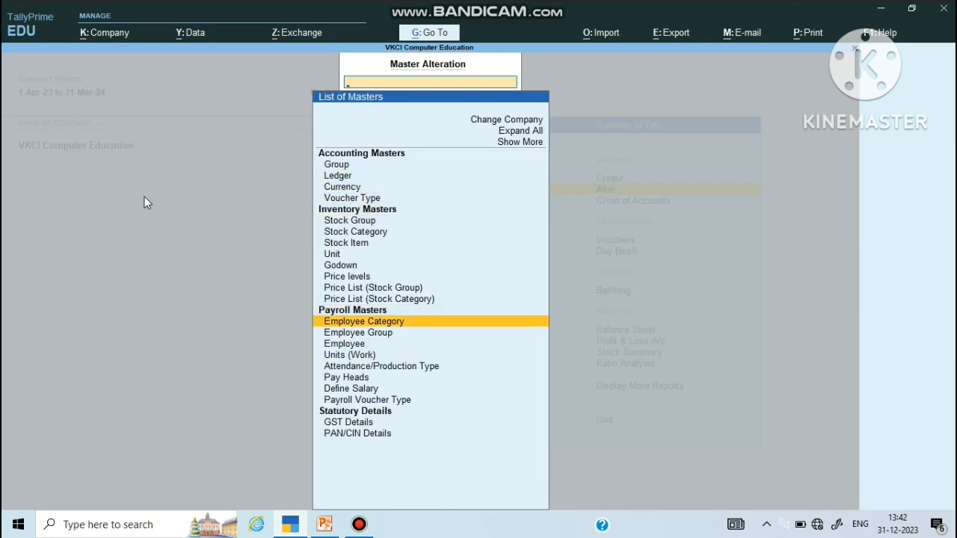
{"action": "key", "text": "Return"}
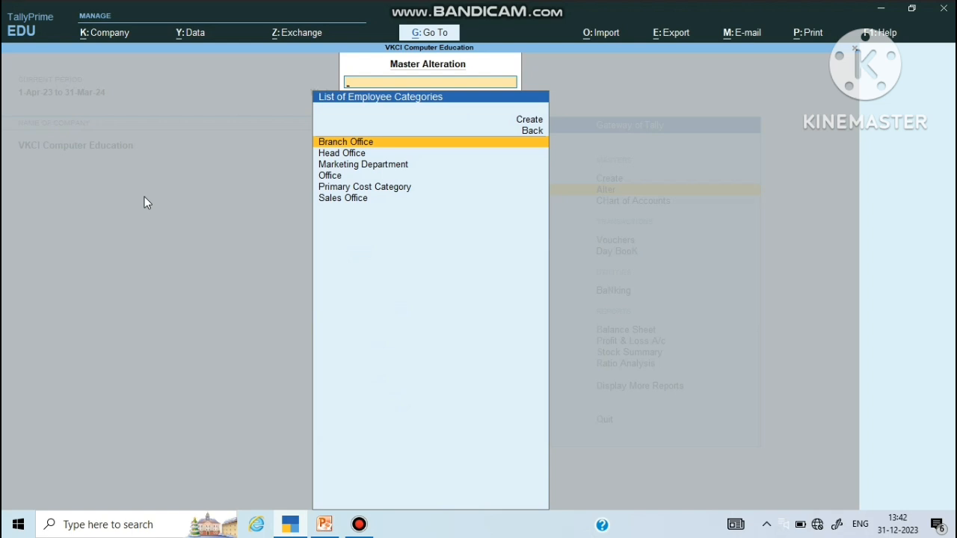
{"action": "key", "text": "Down"}
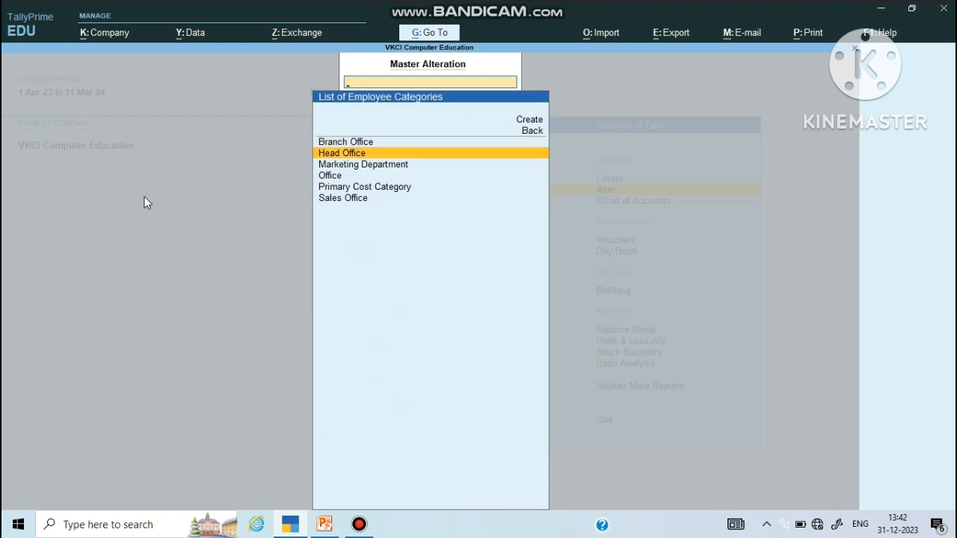
{"action": "key", "text": "Down"}
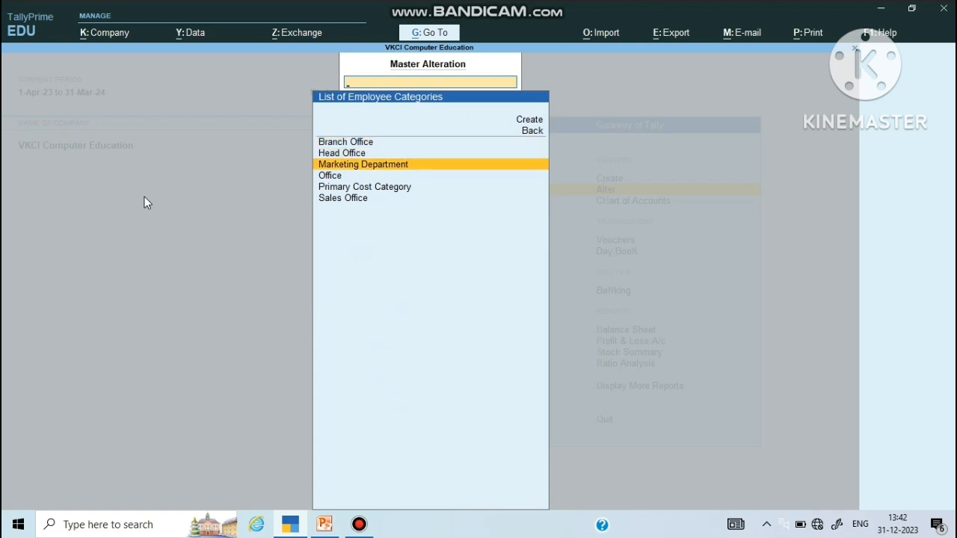
{"action": "key", "text": "Down"}
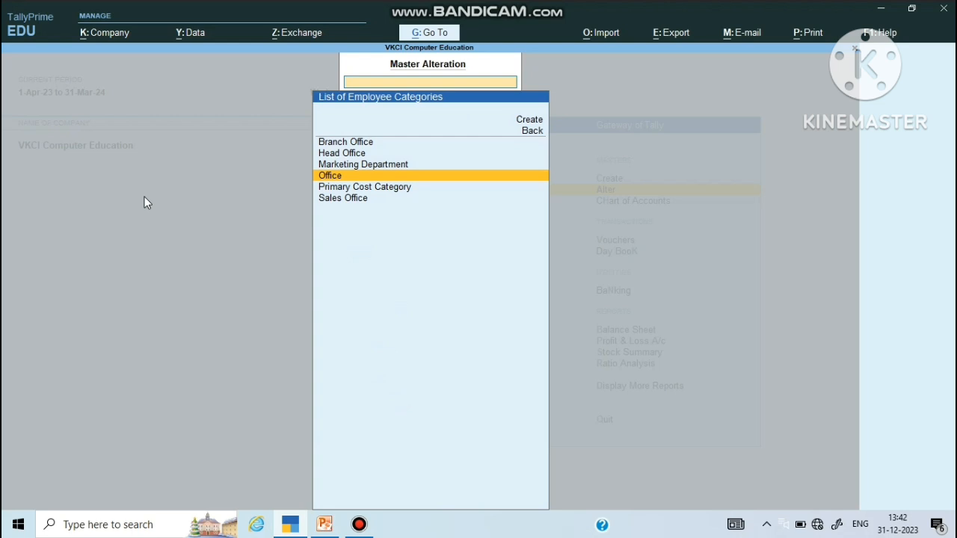
{"action": "key", "text": "Down"}
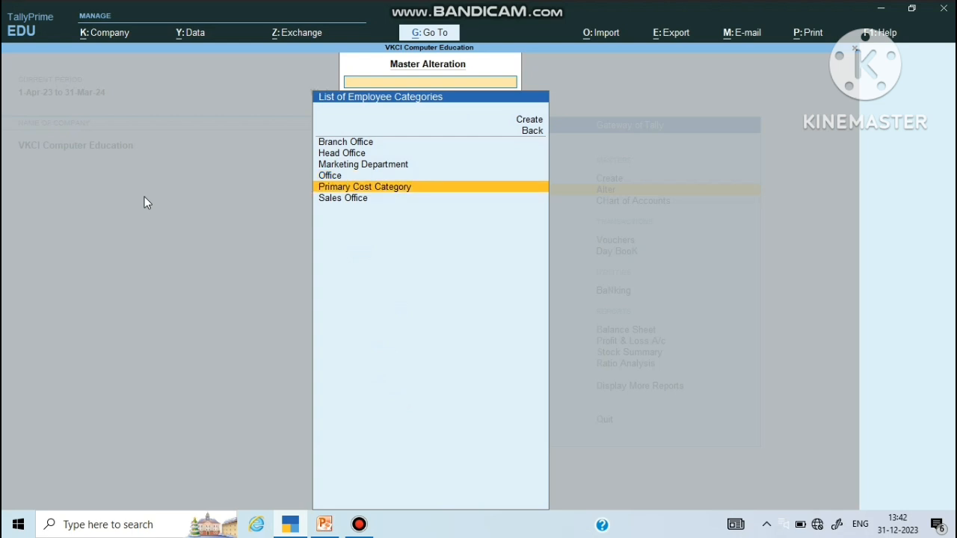
{"action": "key", "text": "Down"}
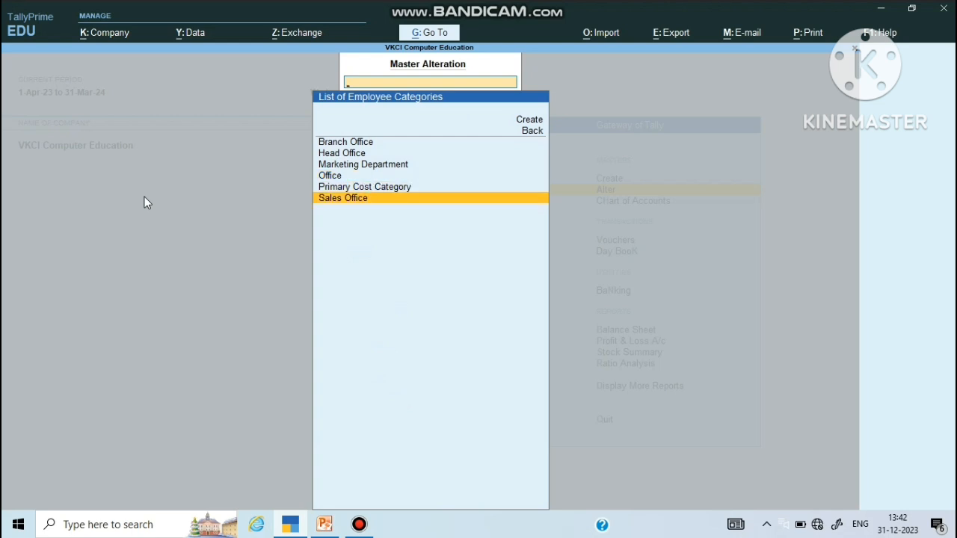
{"action": "key", "text": "Up"}
{"action": "key", "text": "Up"}
{"action": "key", "text": "Up"}
{"action": "key", "text": "Up"}
{"action": "key", "text": "Up"}
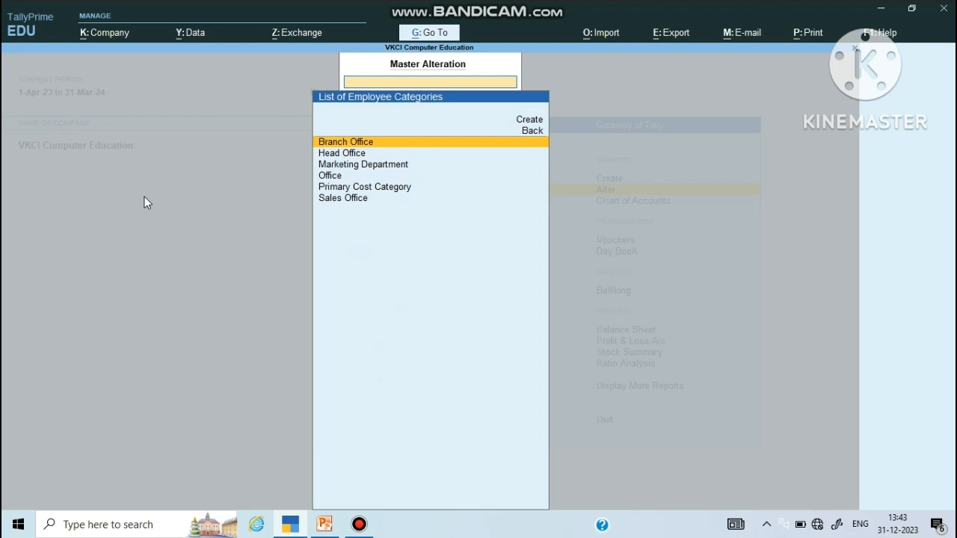
{"action": "key", "text": "Down"}
{"action": "key", "text": "Return"}
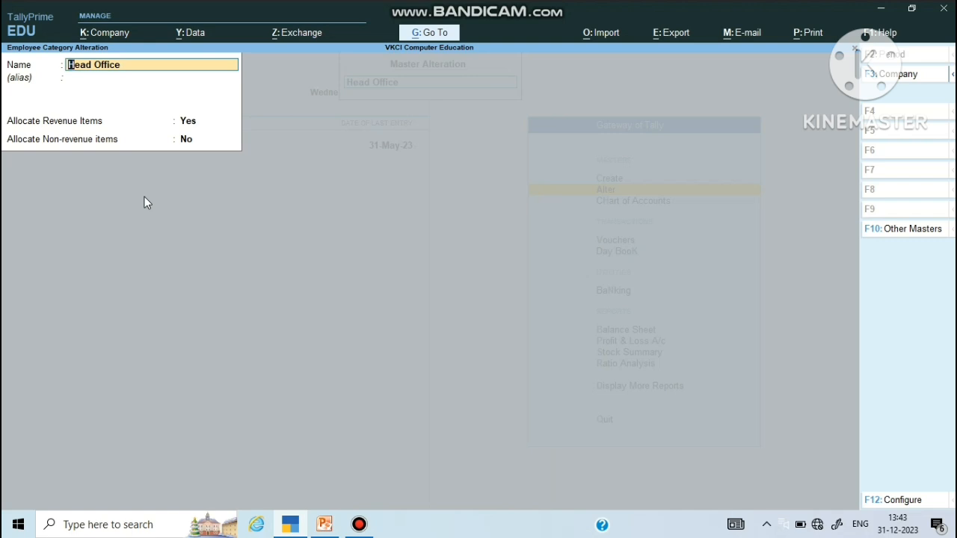
Step: Pass through Head Office's name and revenue and non-revenue allocation fields unchanged, then return to the masters list
{"action": "key", "text": "Return"}
{"action": "key", "text": "Return"}
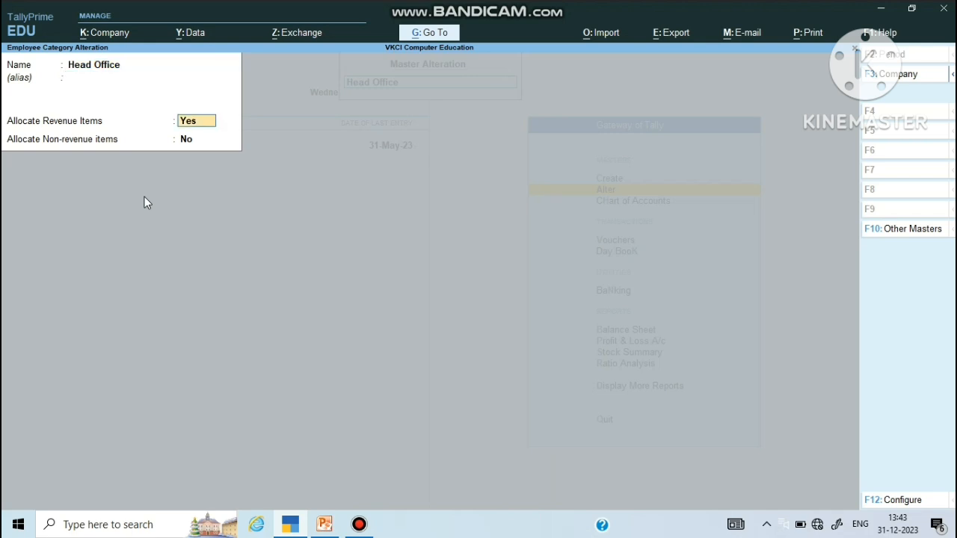
{"action": "key", "text": "Return"}
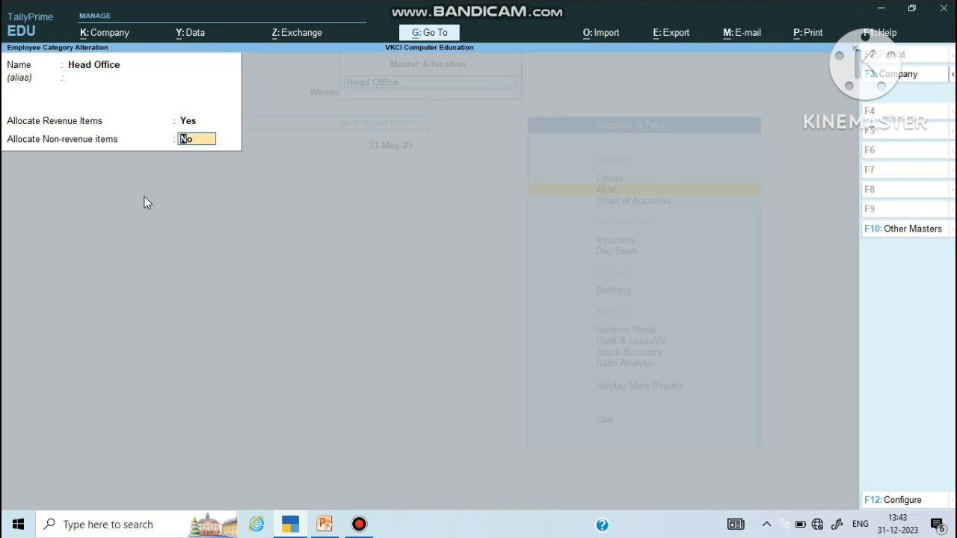
{"action": "key", "text": "Return"}
{"action": "key", "text": "Return"}
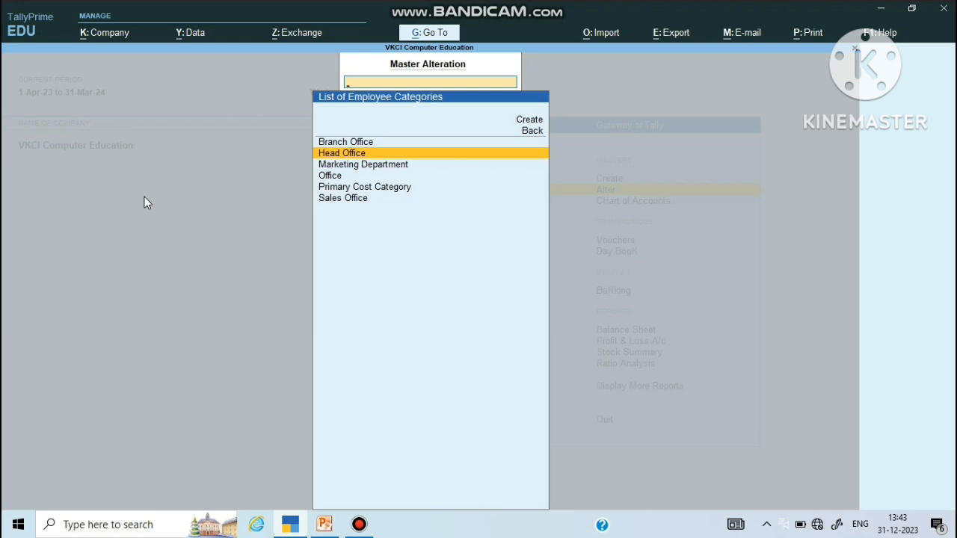
{"action": "key", "text": "Up"}
{"action": "key", "text": "Down"}
{"action": "key", "text": "Down"}
{"action": "key", "text": "Down"}
{"action": "key", "text": "Down"}
{"action": "key", "text": "Down"}
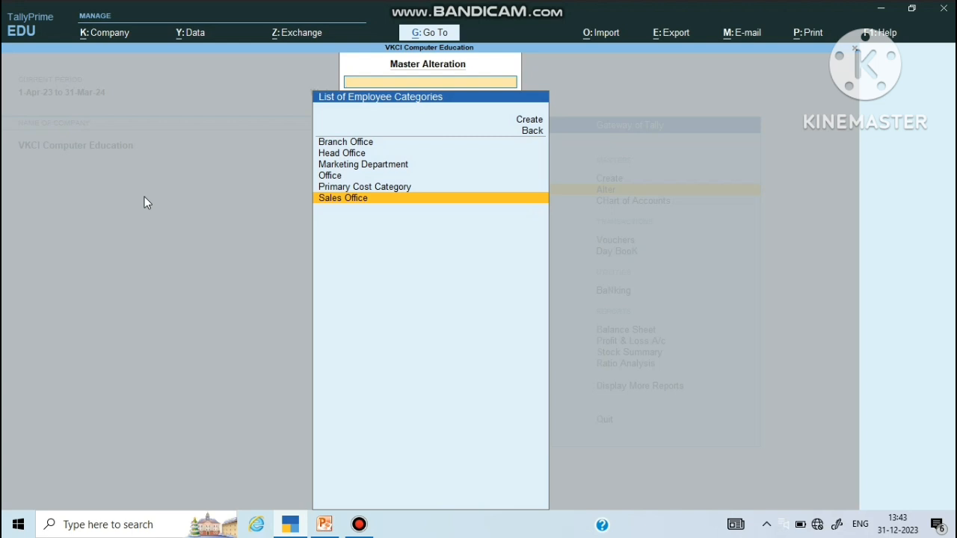
{"action": "key", "text": "Escape"}
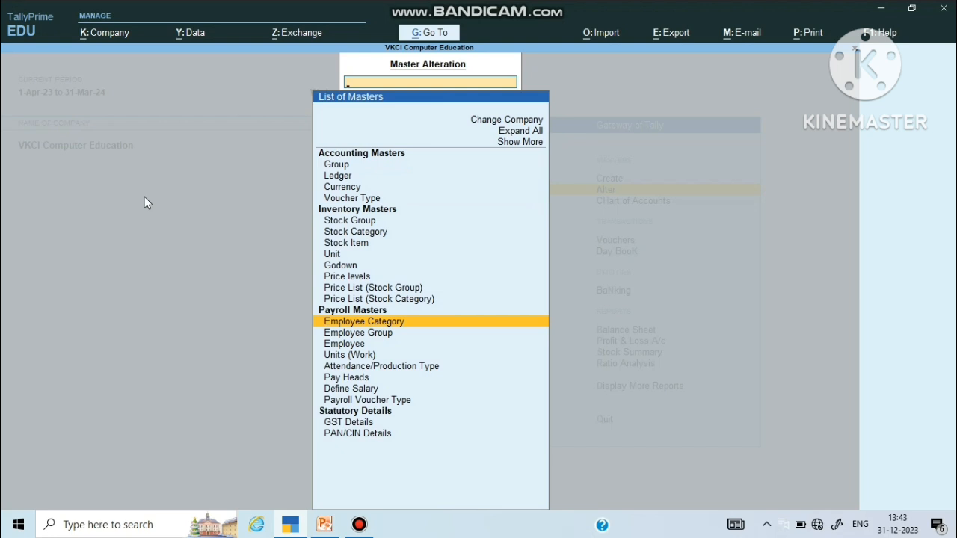
Step: Open the Accountant Dept employee group for alteration
{"action": "key", "text": "Down"}
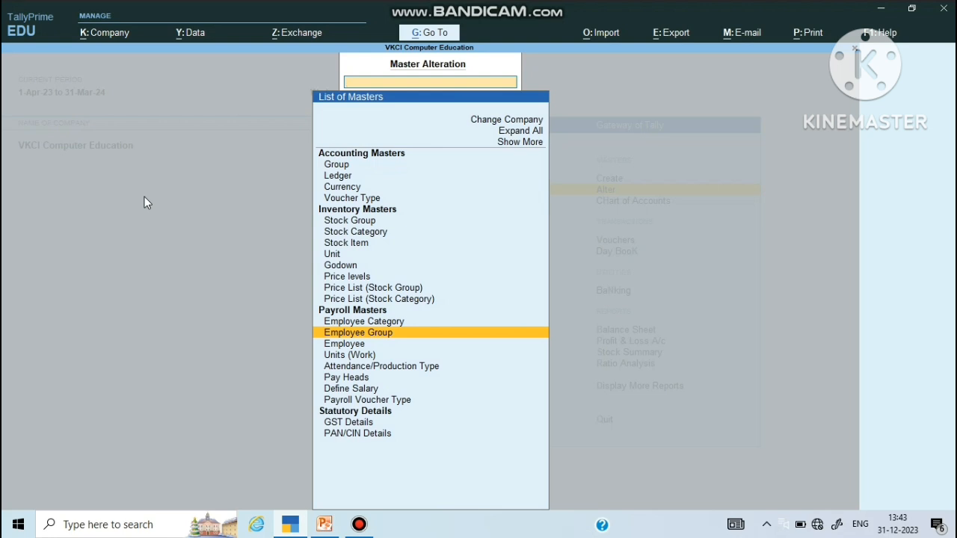
{"action": "key", "text": "Return"}
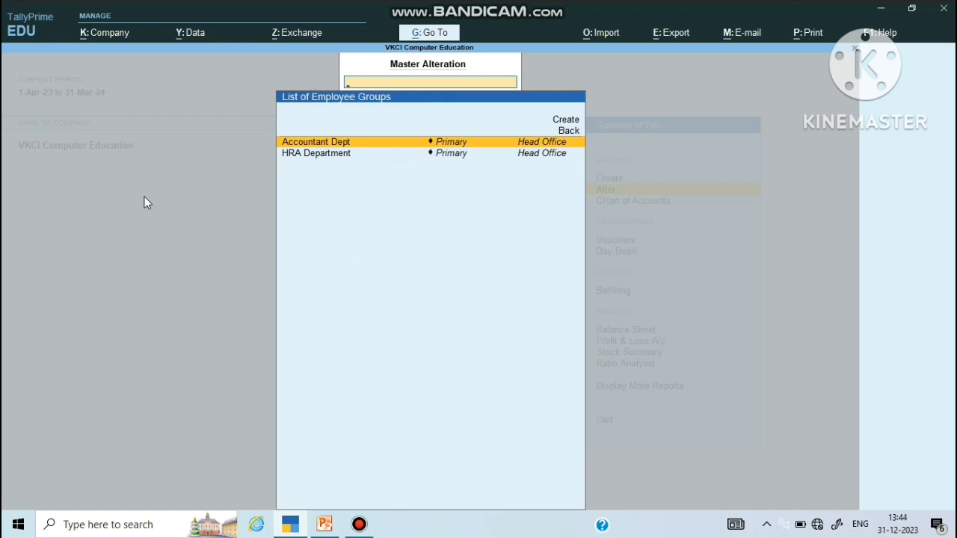
{"action": "key", "text": "Return"}
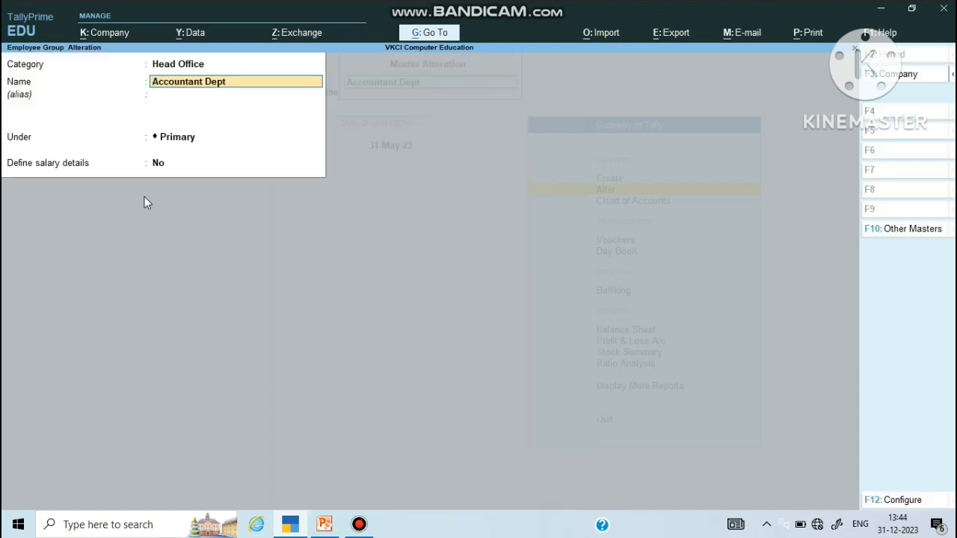
Step: Review Accountant Dept's Head Office category, name, Under and salary-details fields, then quit without saving
{"action": "key", "text": "Up"}
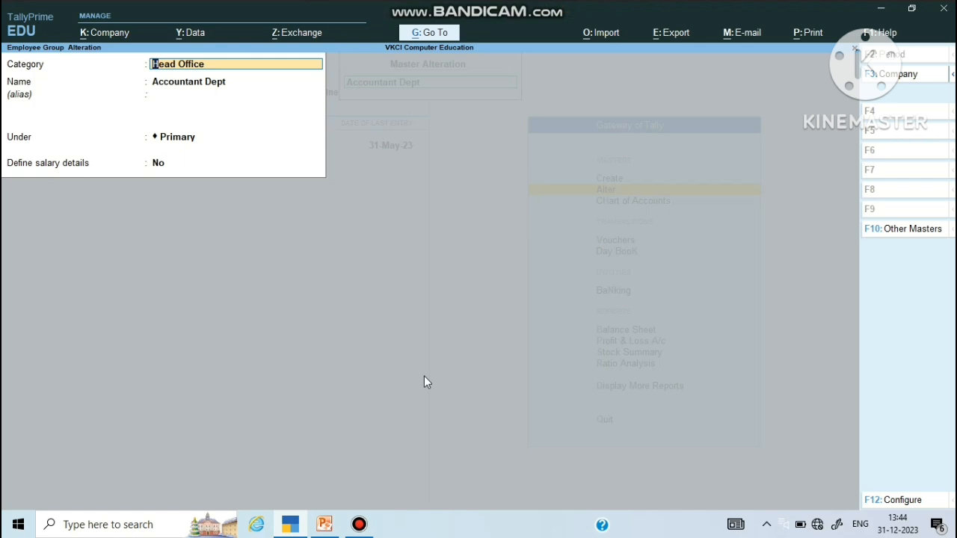
{"action": "key", "text": "BackSpace"}
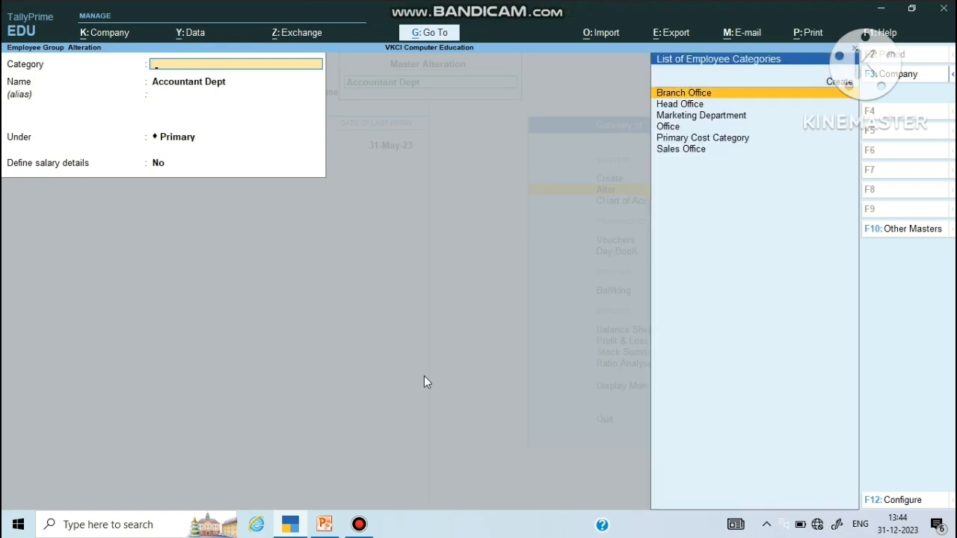
{"action": "key", "text": "Down"}
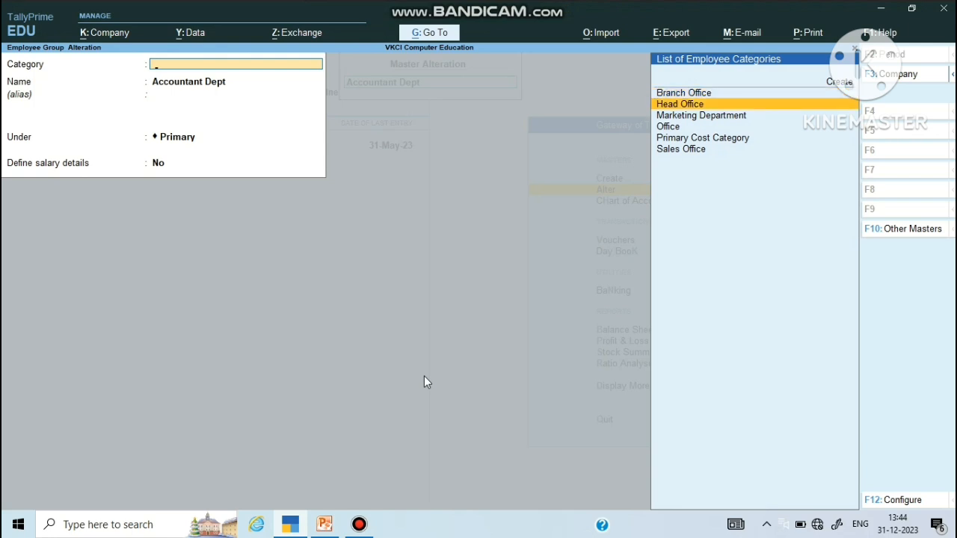
{"action": "key", "text": "Return"}
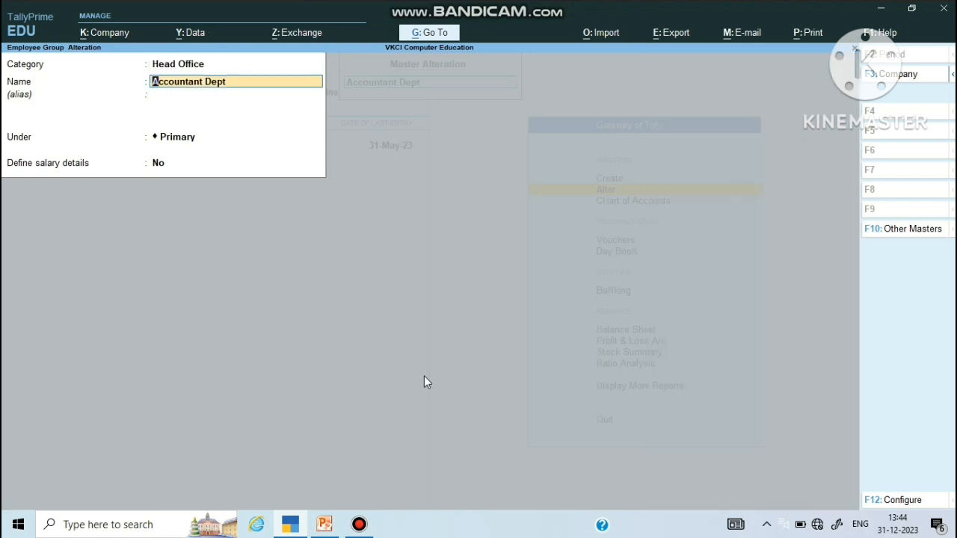
{"action": "key", "text": "Return"}
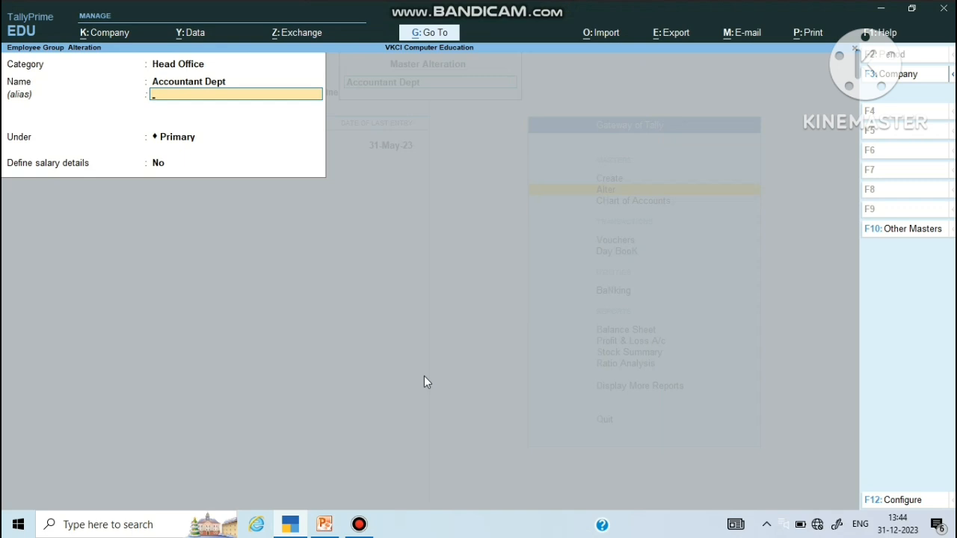
{"action": "key", "text": "Return"}
{"action": "key", "text": "Return"}
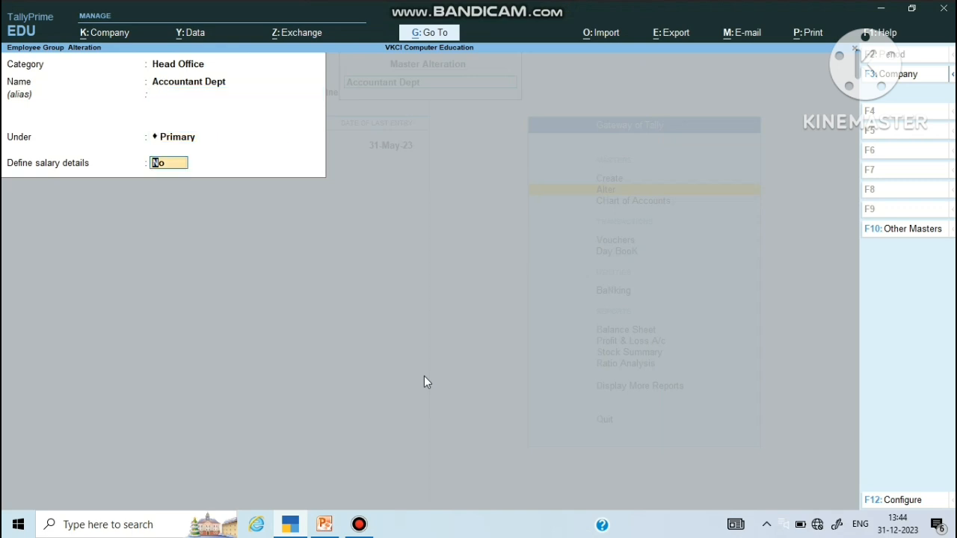
{"action": "key", "text": "BackSpace"}
{"action": "key", "text": "Escape"}
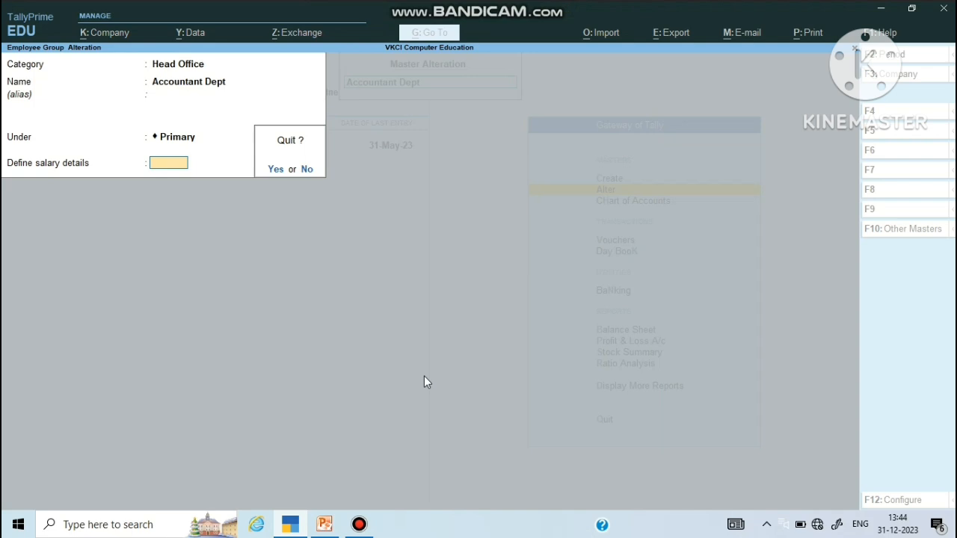
{"action": "key", "text": "y"}
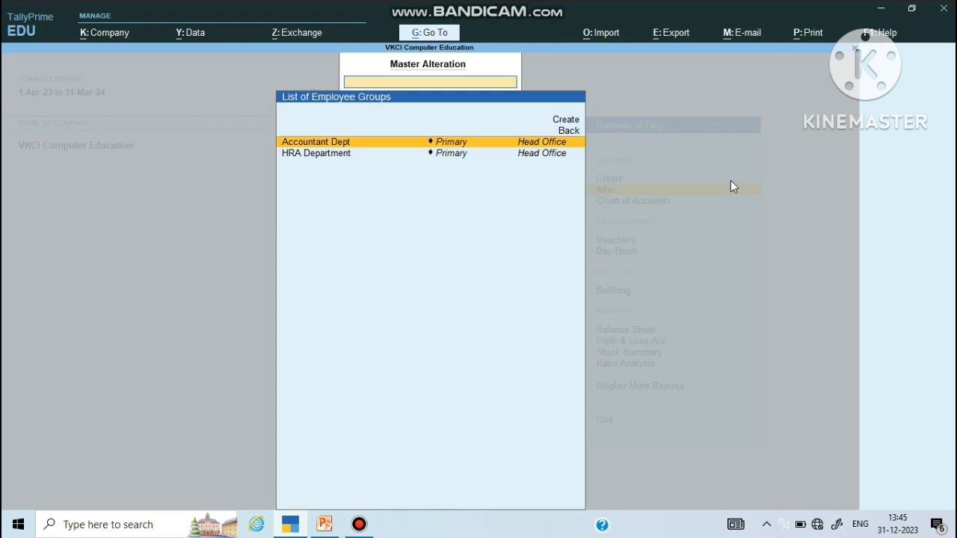
Step: View the Units (Work) list showing Hrs, Hrs of 60 Min, Kg, ltr and Min
{"action": "key", "text": "Escape"}
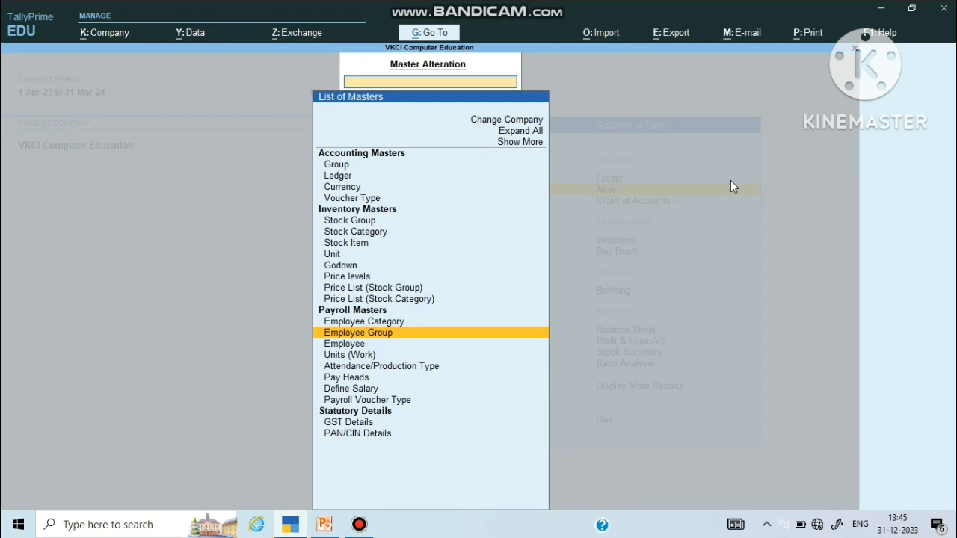
{"action": "key", "text": "Up"}
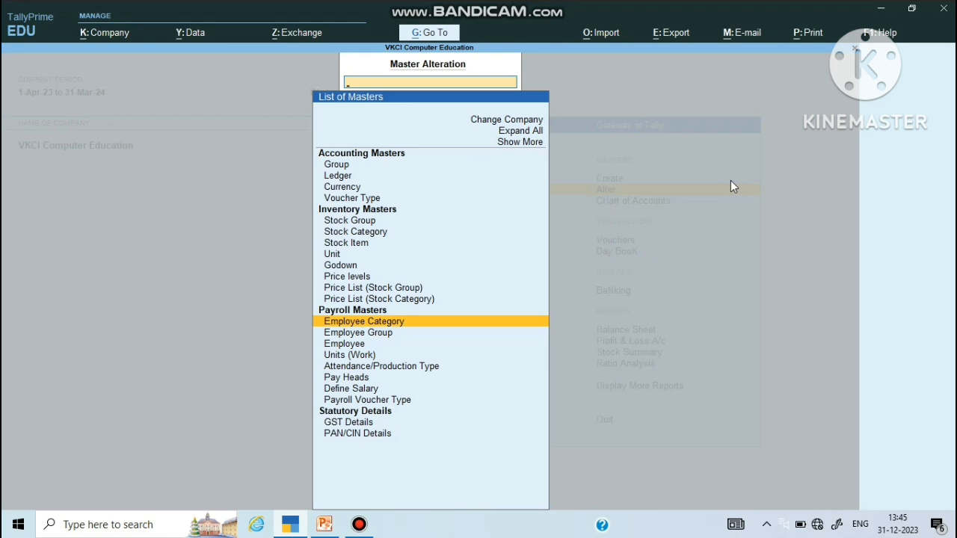
{"action": "key", "text": "Down"}
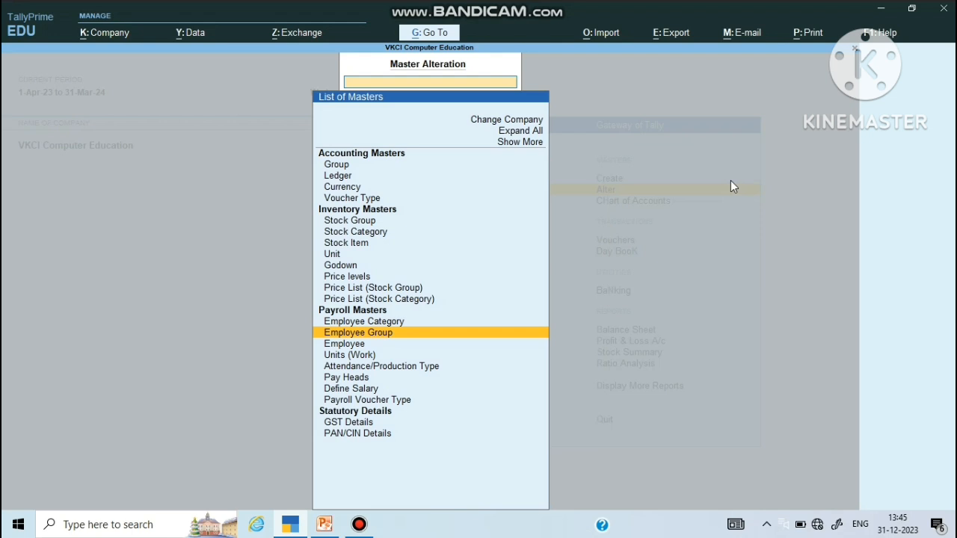
{"action": "key", "text": "Down"}
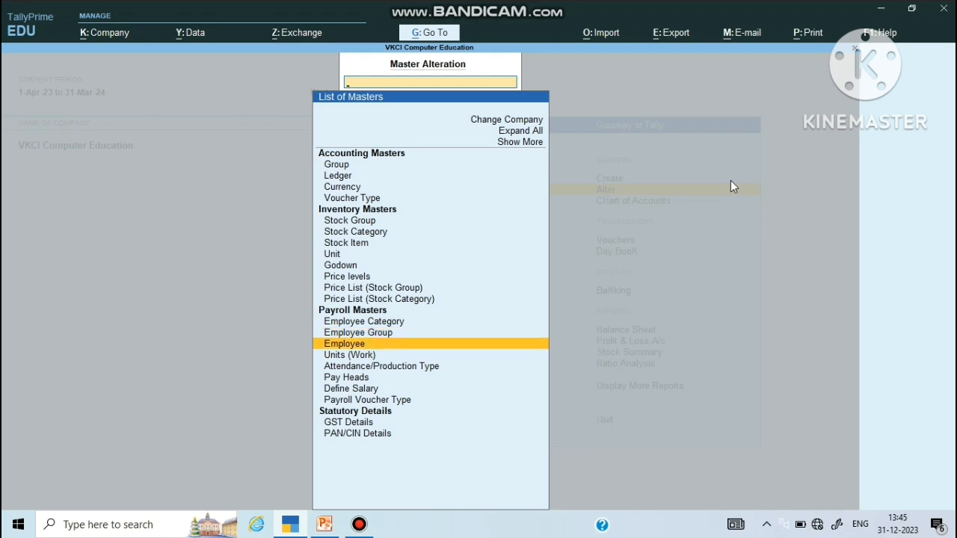
{"action": "key", "text": "Down"}
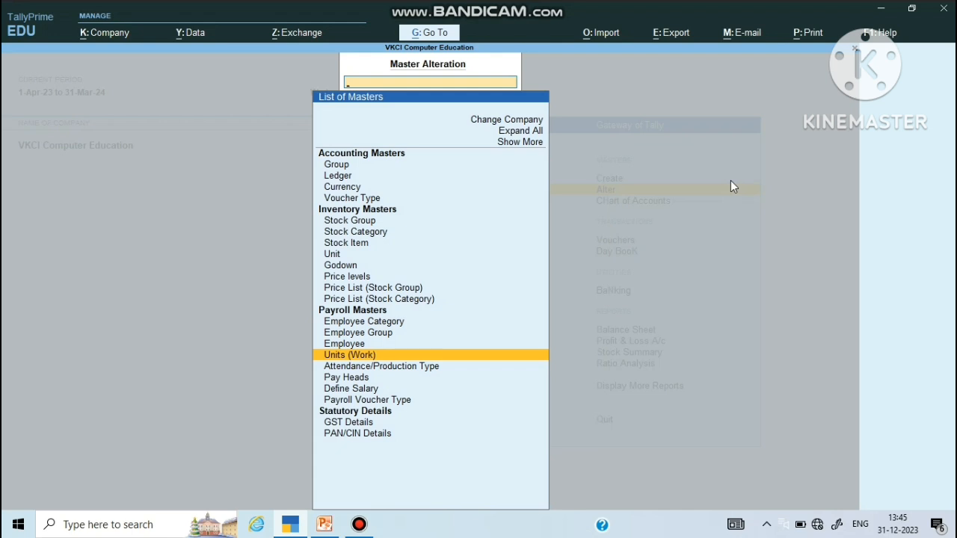
{"action": "key", "text": "Return"}
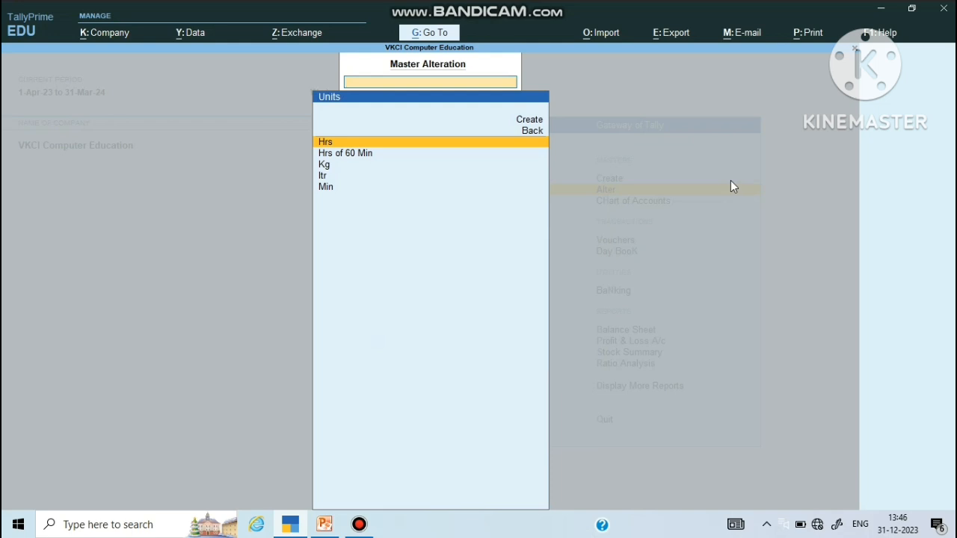
{"action": "key", "text": "Escape"}
Step: Reopen the units list and accept the Hrs unit with UQC Not Applicable
{"action": "key", "text": "Return"}
{"action": "key", "text": "Return"}
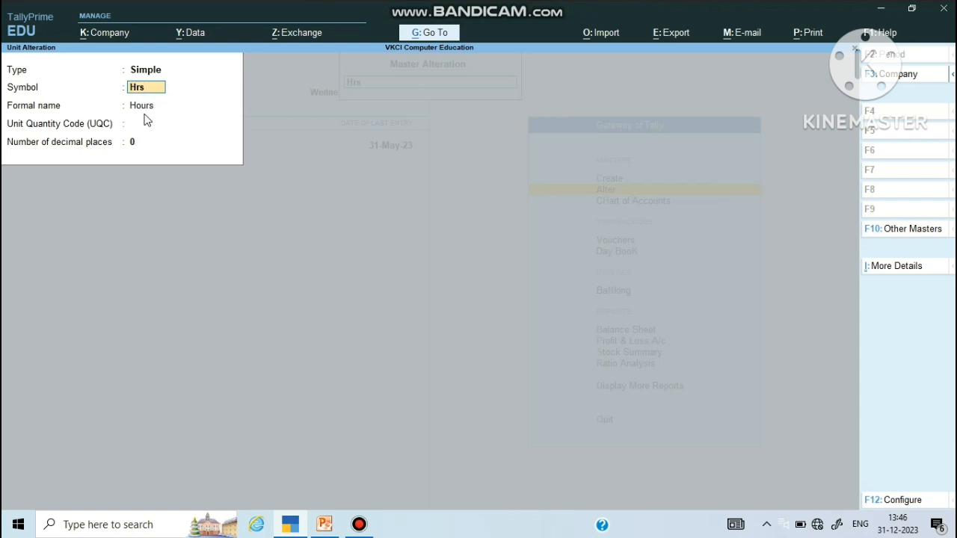
{"action": "key", "text": "Return"}
{"action": "key", "text": "Return"}
{"action": "key", "text": "Return"}
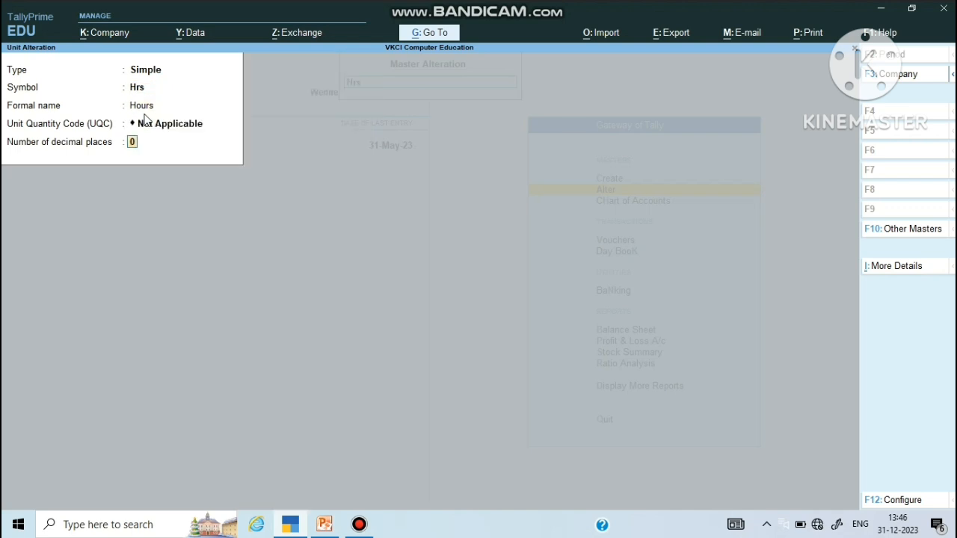
{"action": "key", "text": "Return"}
{"action": "key", "text": "Return"}
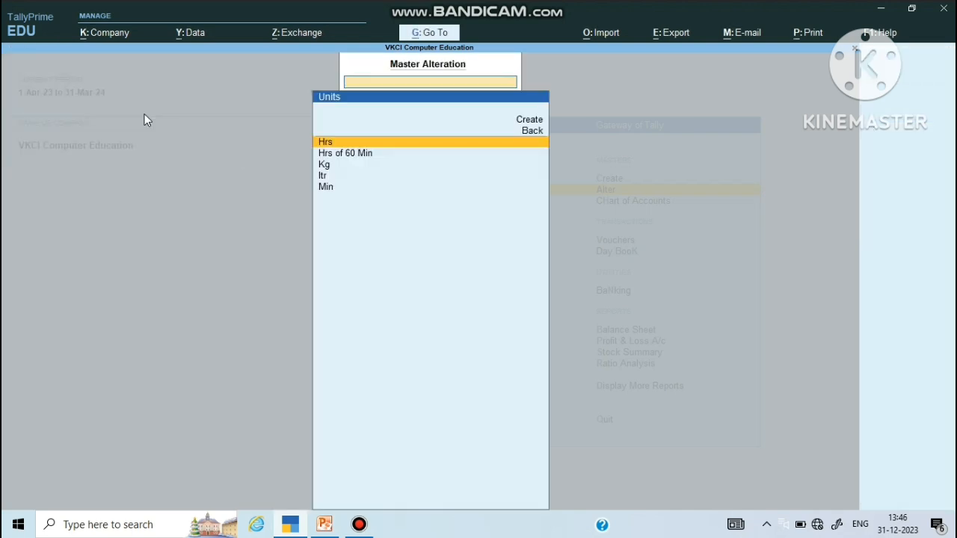
Step: Accept the Min unit with formal name Minuts and UQC Not Applicable, then open Hrs of 60 Min
{"action": "key", "text": "Down"}
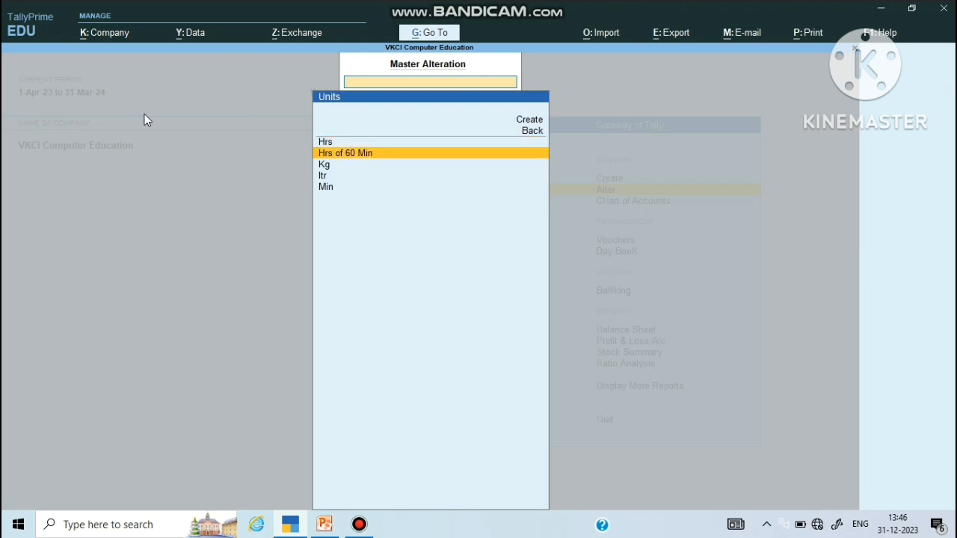
{"action": "key", "text": "Up"}
{"action": "key", "text": "Up"}
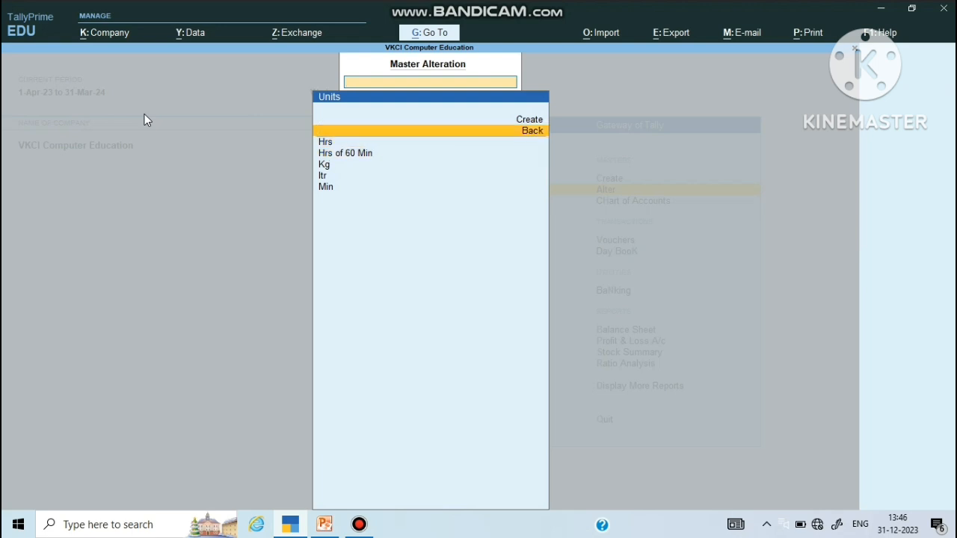
{"action": "key", "text": "Down"}
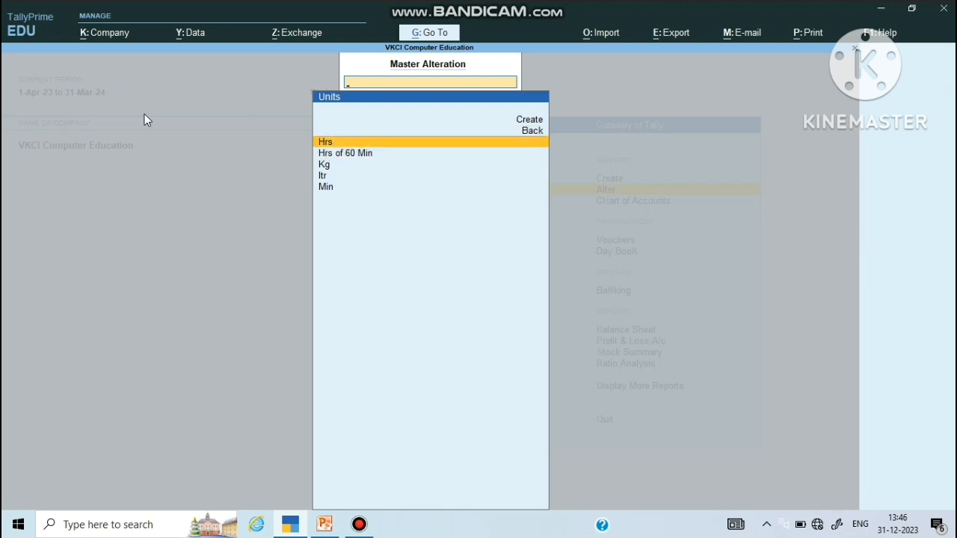
{"action": "key", "text": "Down"}
{"action": "key", "text": "Down"}
{"action": "key", "text": "Down"}
{"action": "key", "text": "Down"}
{"action": "key", "text": "Return"}
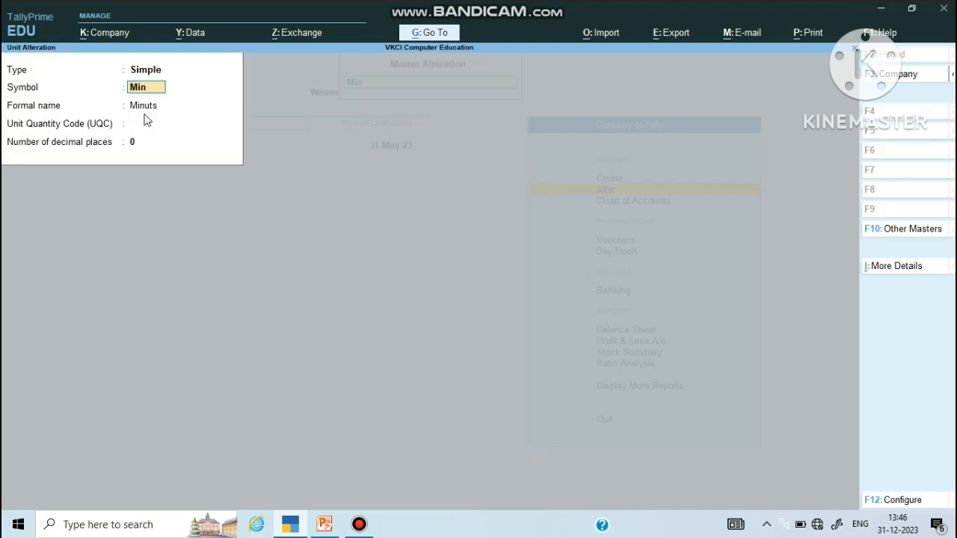
{"action": "key", "text": "Return"}
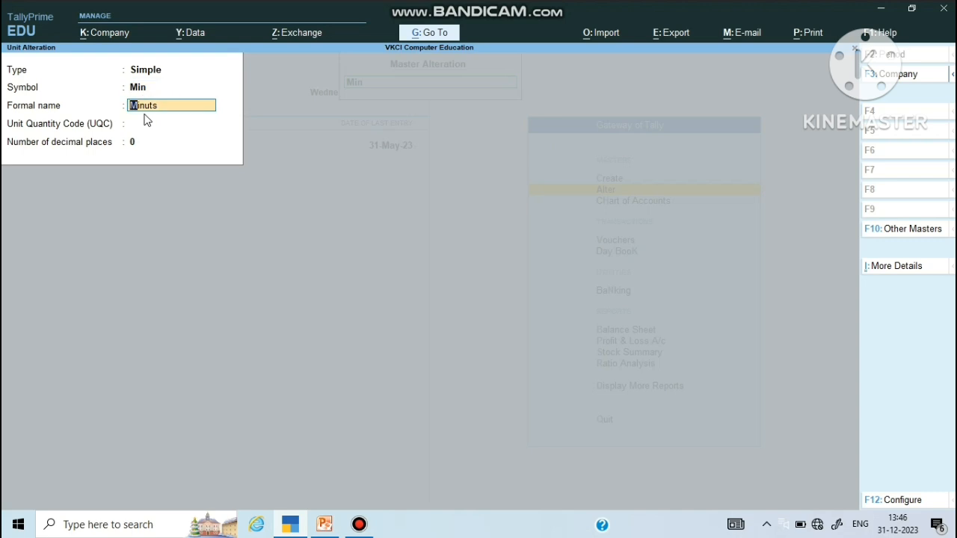
{"action": "key", "text": "Return"}
{"action": "key", "text": "Return"}
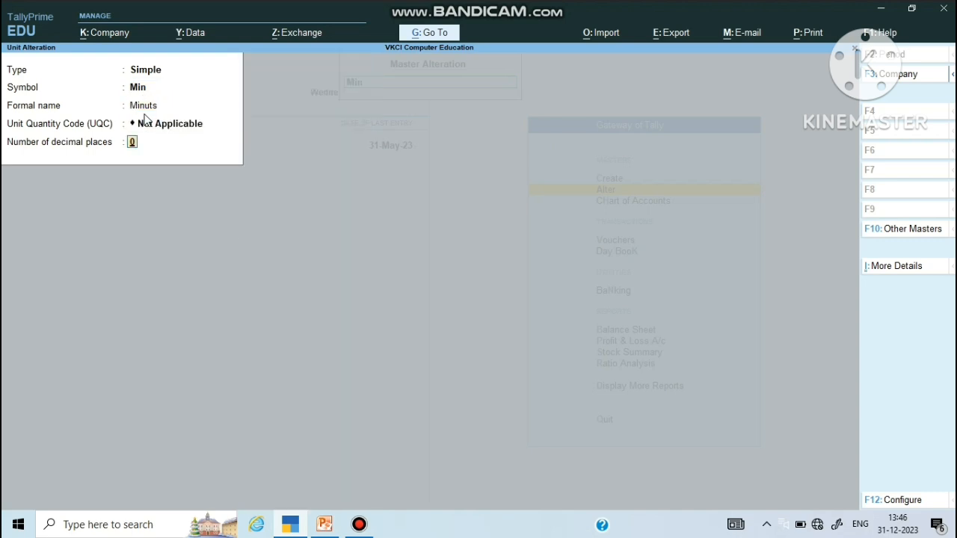
{"action": "key", "text": "Return"}
{"action": "key", "text": "Return"}
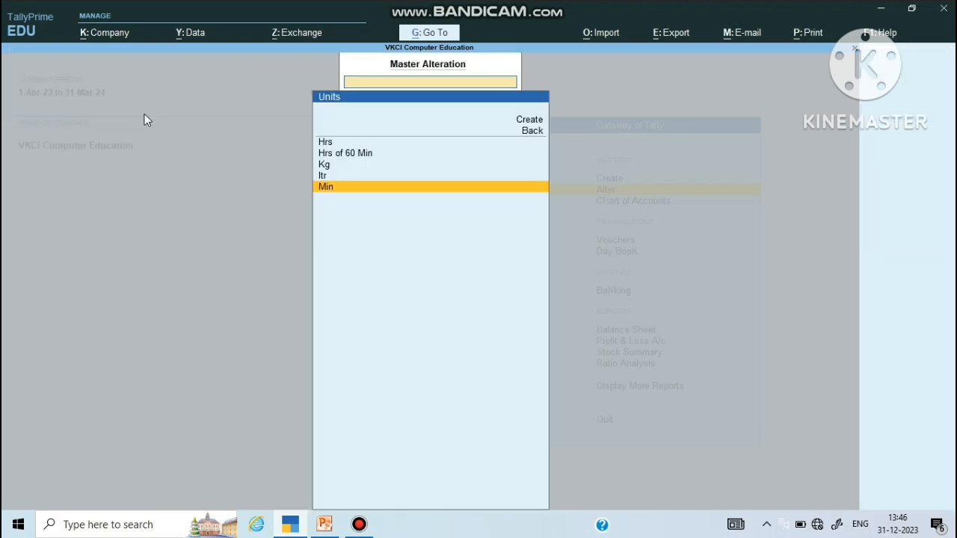
{"action": "key", "text": "Up"}
{"action": "key", "text": "Up"}
{"action": "key", "text": "Up"}
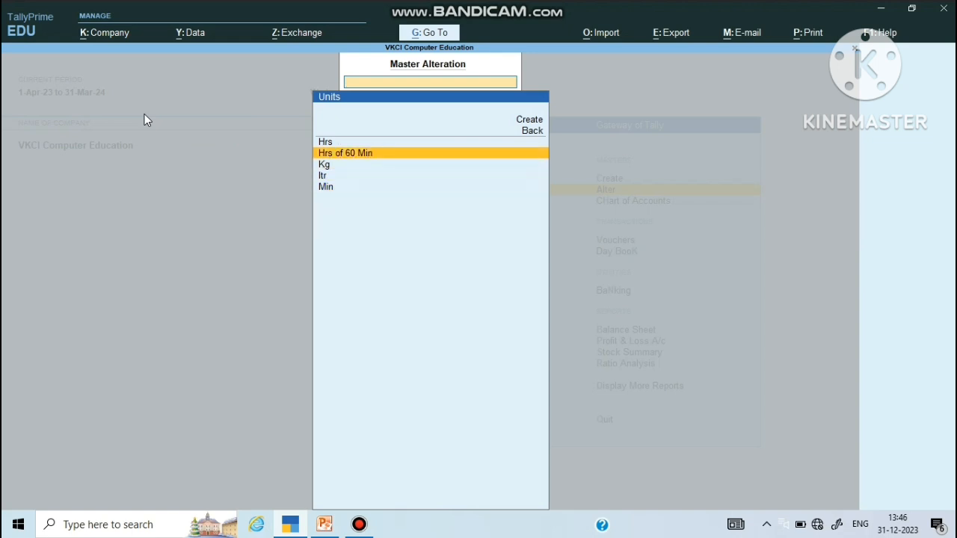
{"action": "key", "text": "Return"}
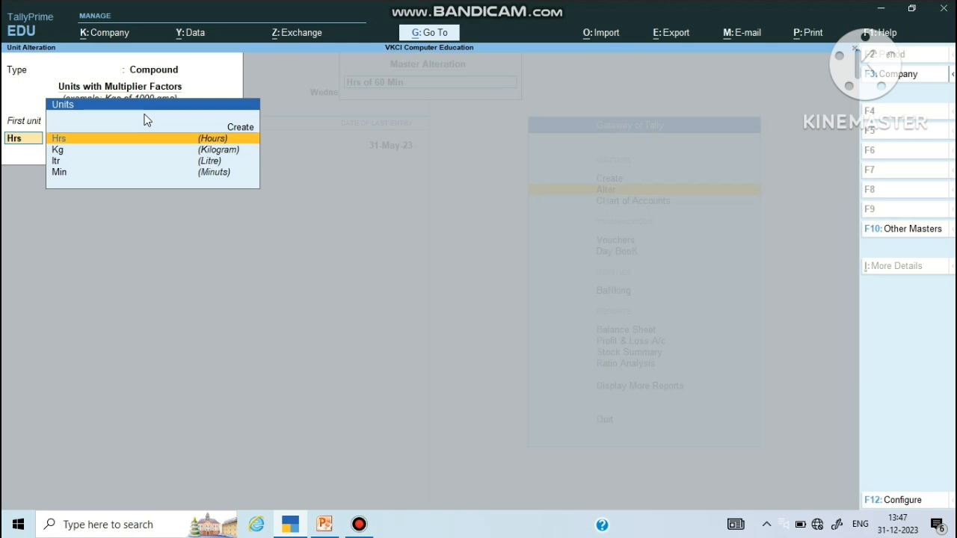
Step: Accept Hrs of 60 Min unchanged (Hrs, conversion 60, Min) and exit the unit lists
{"action": "key", "text": "Return"}
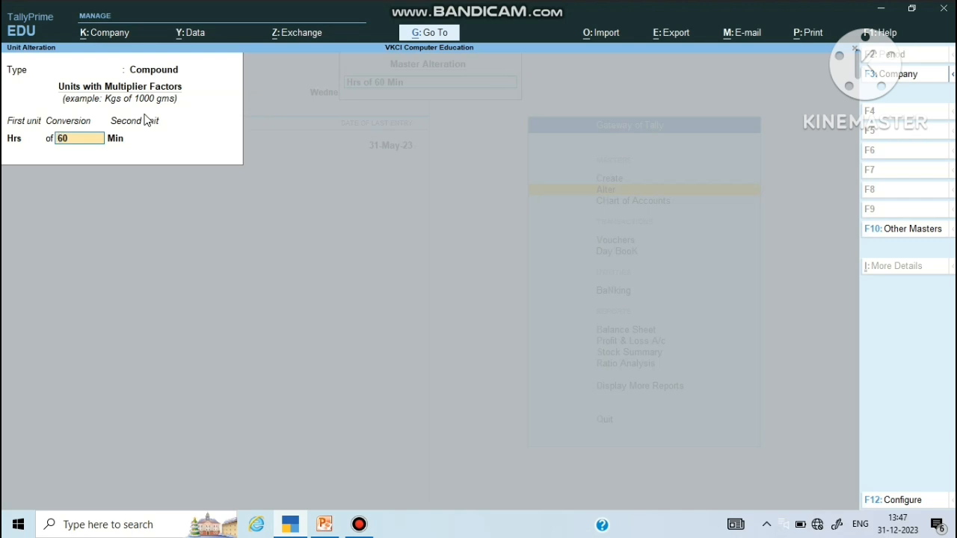
{"action": "key", "text": "Return"}
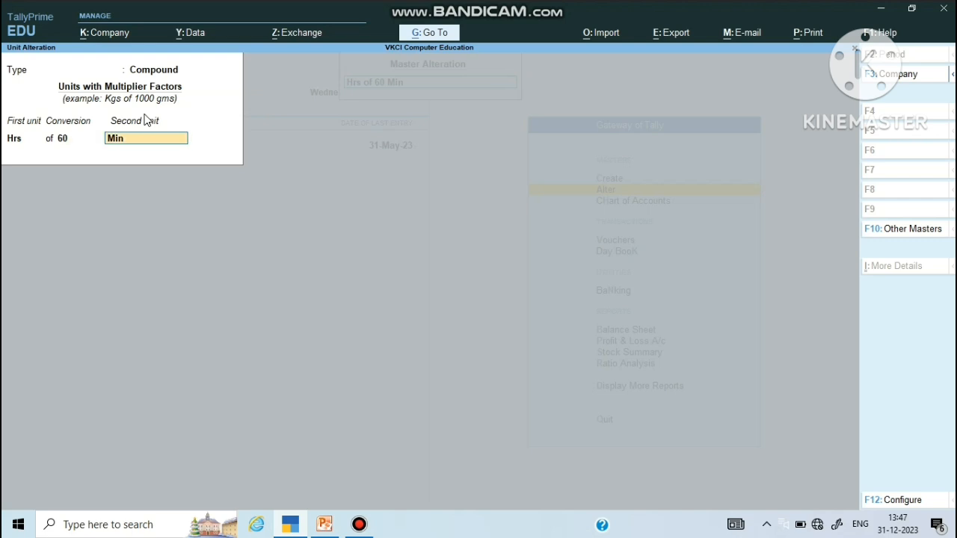
{"action": "key", "text": "Return"}
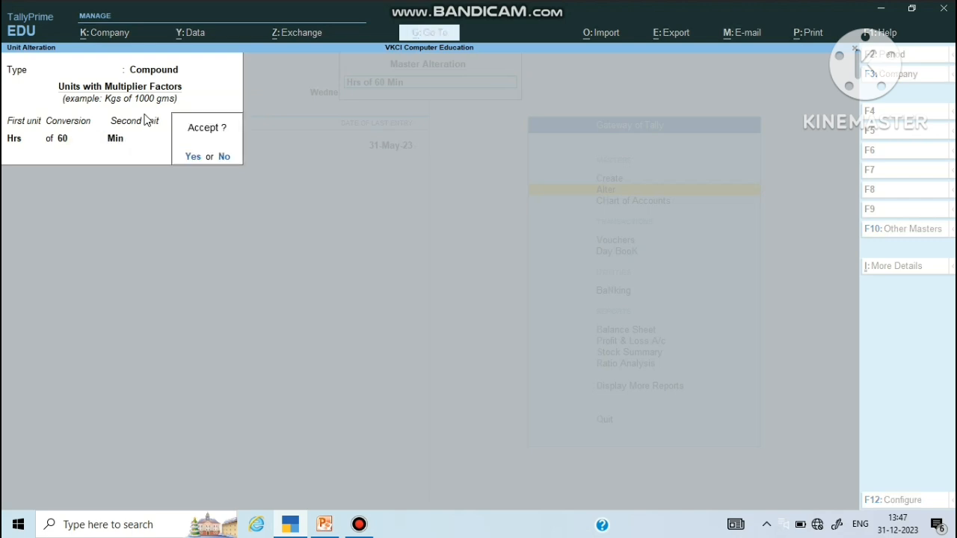
{"action": "key", "text": "Return"}
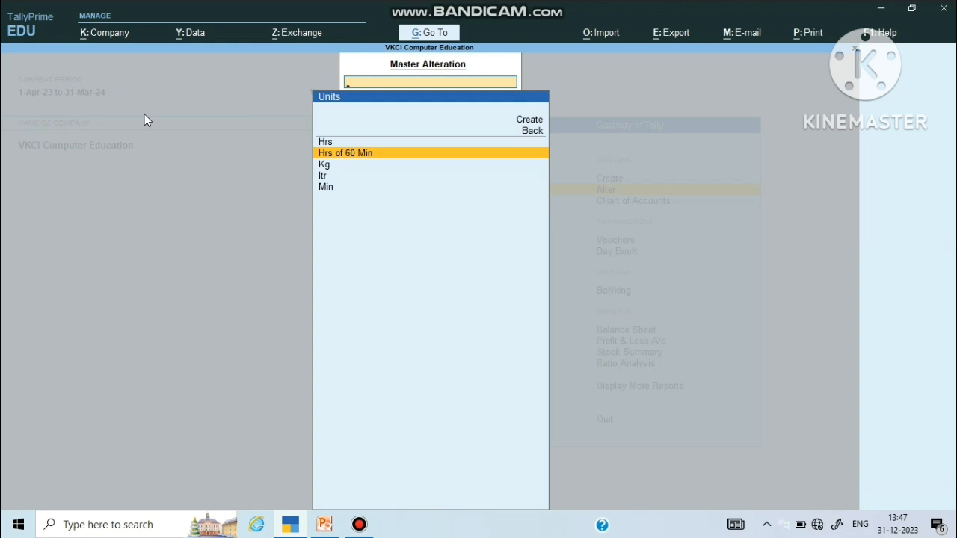
{"action": "key", "text": "Escape"}
{"action": "key", "text": "Escape"}
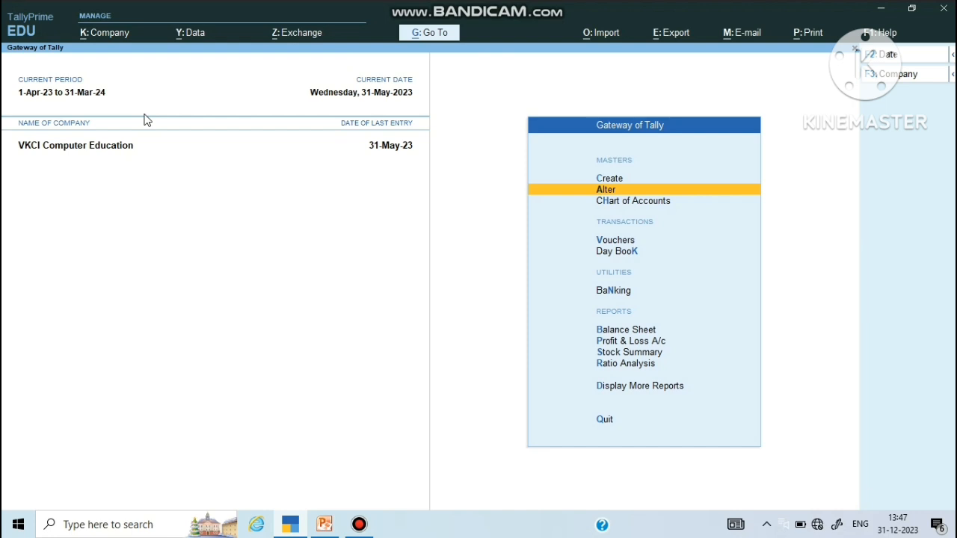
{"action": "key", "text": "Return"}
Step: Open Attendance/Production Types and accept Leave unchanged under Primary, counted in Days
{"action": "key", "text": "Down"}
{"action": "key", "text": "Down"}
{"action": "key", "text": "Down"}
{"action": "key", "text": "Down"}
{"action": "key", "text": "Down"}
{"action": "key", "text": "Down"}
{"action": "key", "text": "Down"}
{"action": "key", "text": "Down"}
{"action": "key", "text": "Down"}
{"action": "key", "text": "Down"}
{"action": "key", "text": "Down"}
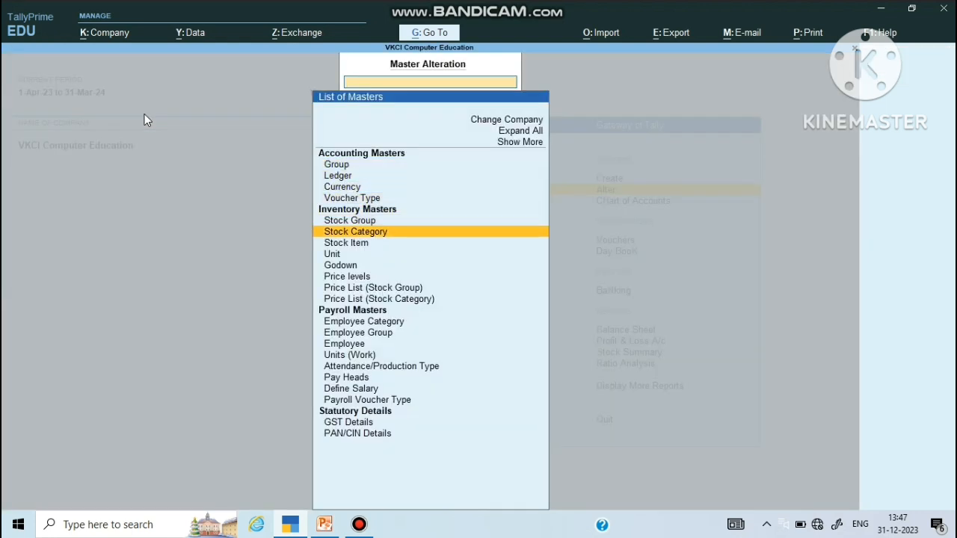
{"action": "key", "text": "Down"}
{"action": "key", "text": "Down"}
{"action": "key", "text": "Down"}
{"action": "key", "text": "Down"}
{"action": "key", "text": "Down"}
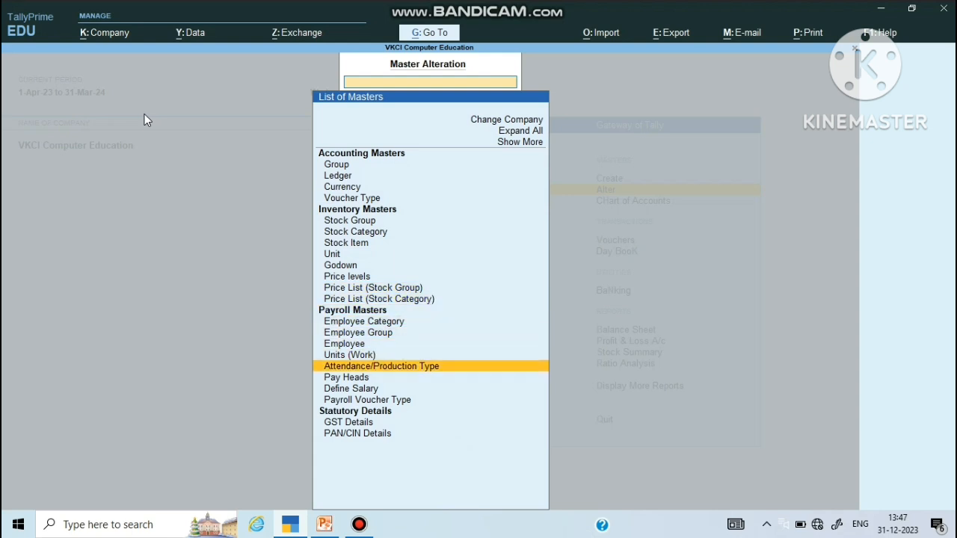
{"action": "key", "text": "Return"}
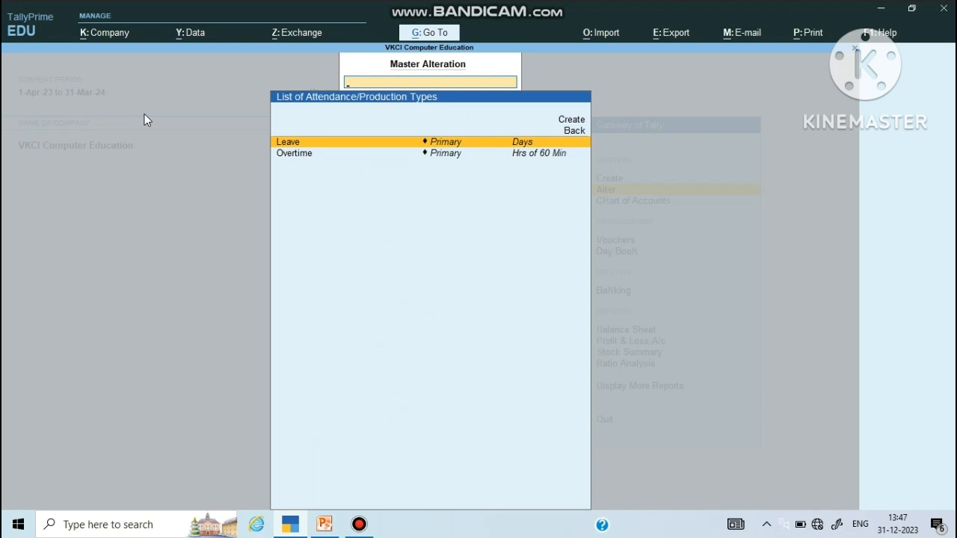
{"action": "key", "text": "Return"}
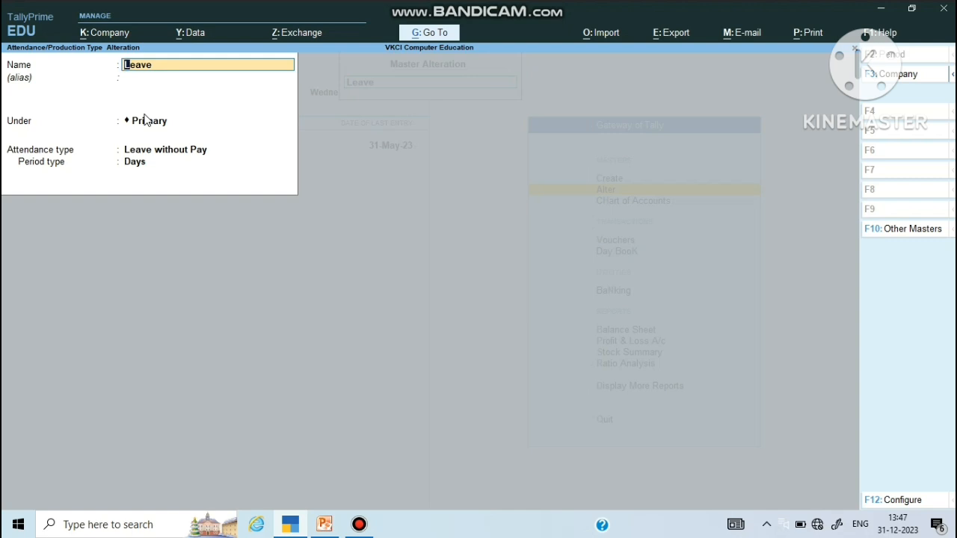
{"action": "key", "text": "Return"}
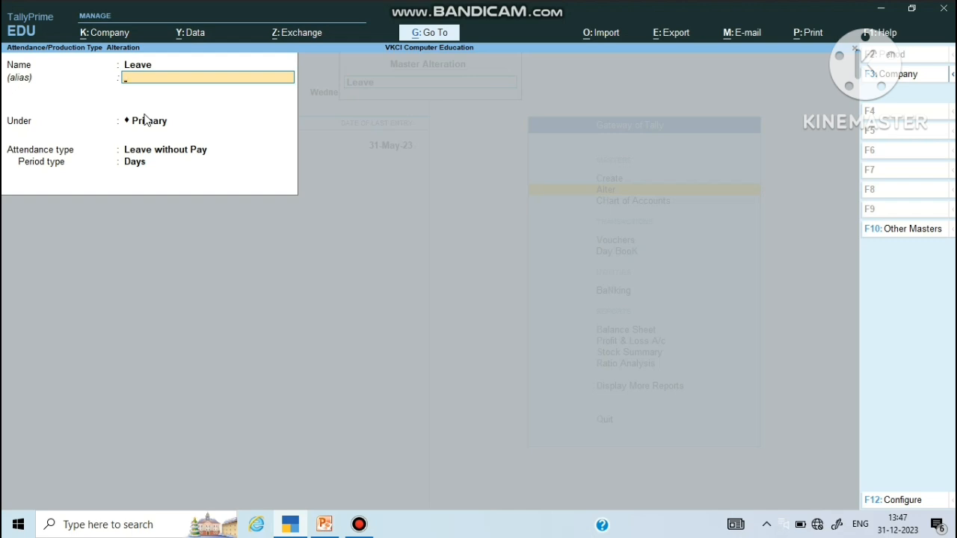
{"action": "key", "text": "Return"}
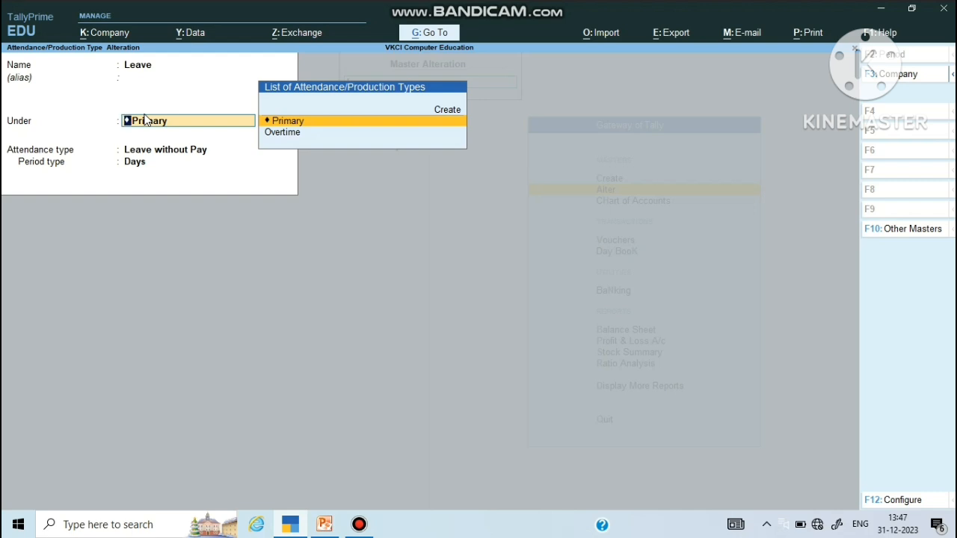
{"action": "key", "text": "Return"}
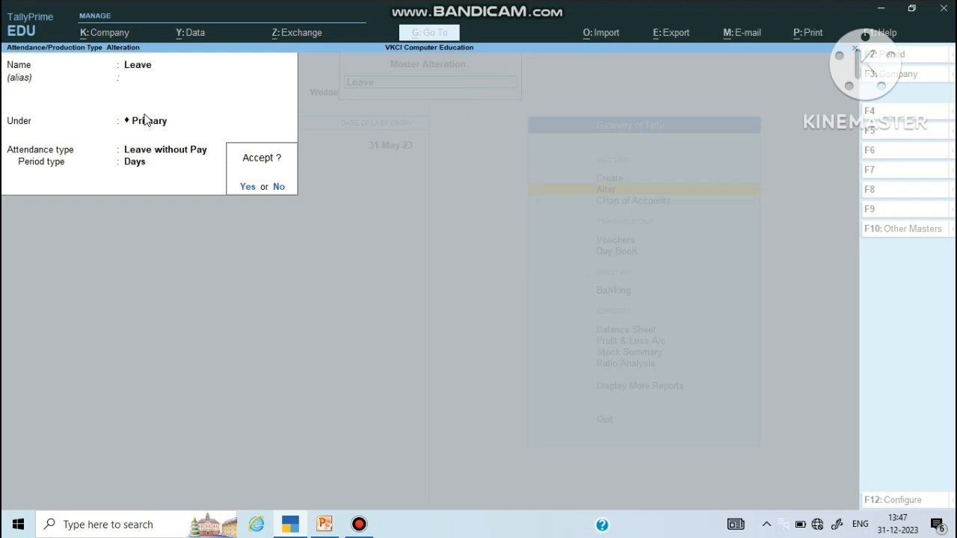
{"action": "key", "text": "Return"}
{"action": "key", "text": "Down"}
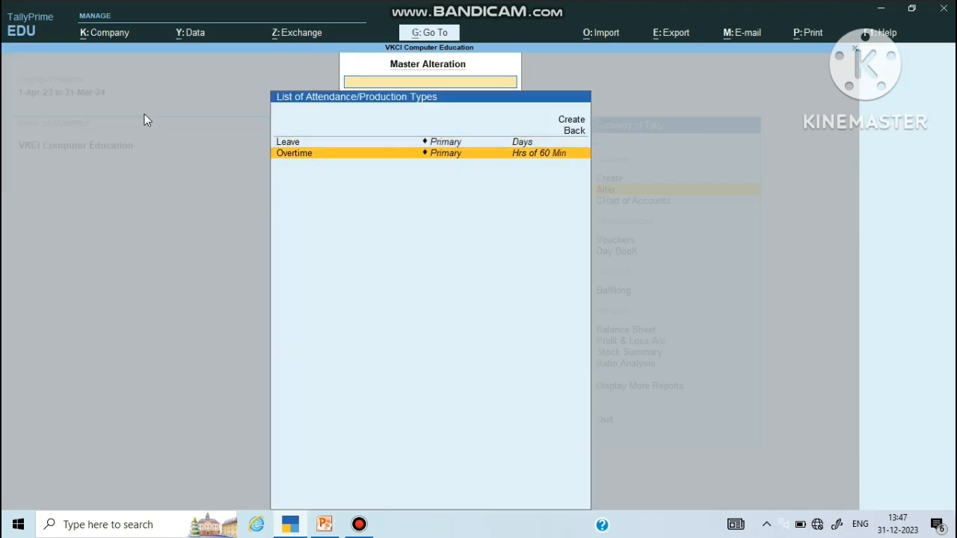
Step: Accept the Overtime production type unchanged under Primary in Hrs of 60 Min, then return to the masters list
{"action": "key", "text": "Return"}
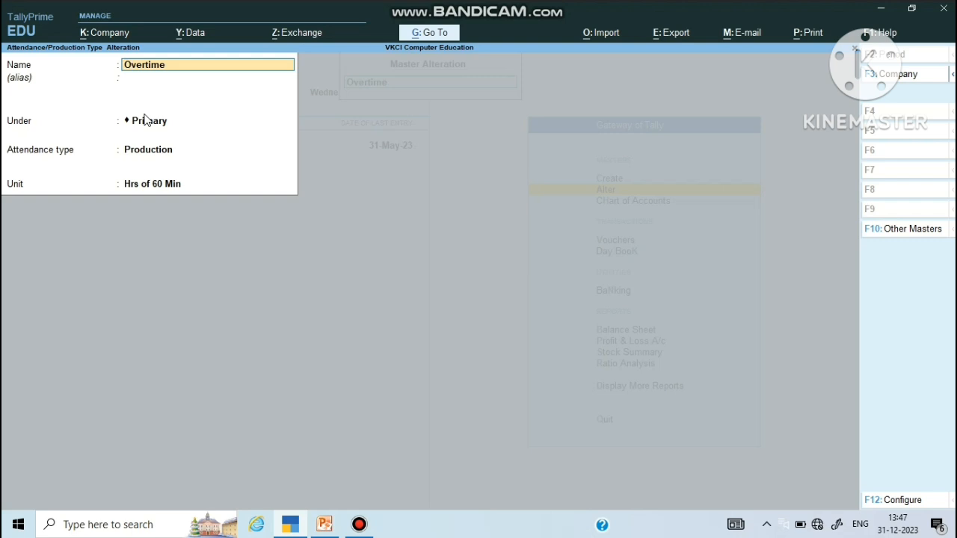
{"action": "key", "text": "Return"}
{"action": "key", "text": "Return"}
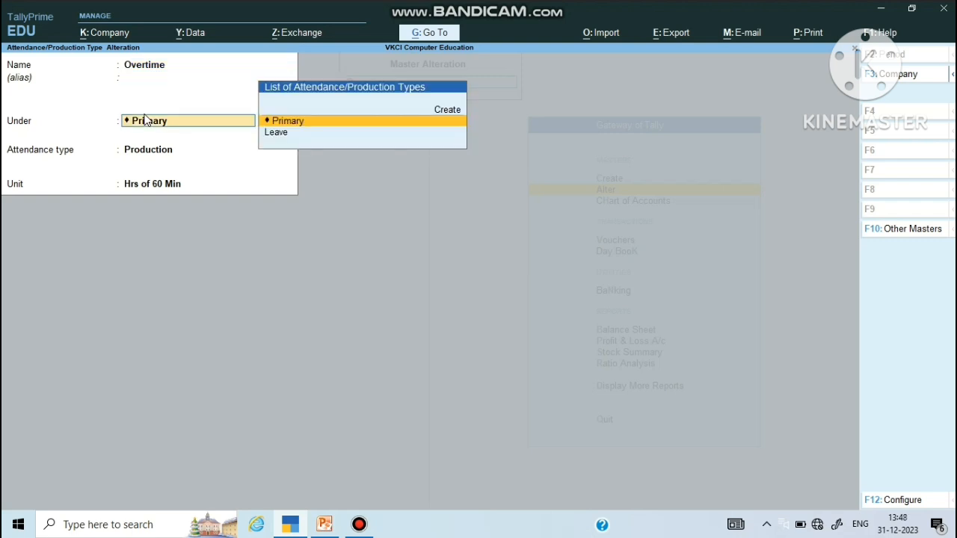
{"action": "key", "text": "ctrl+a"}
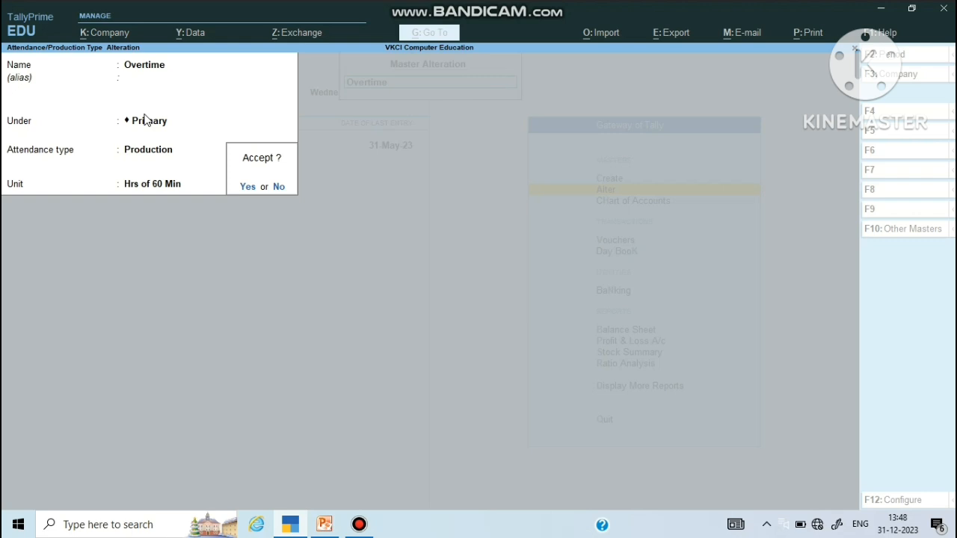
{"action": "key", "text": "Return"}
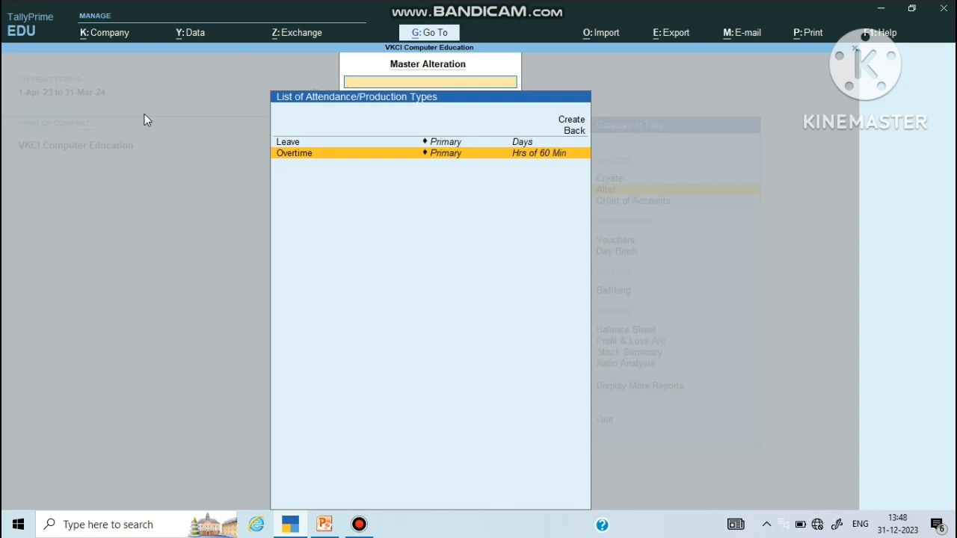
{"action": "key", "text": "Escape"}
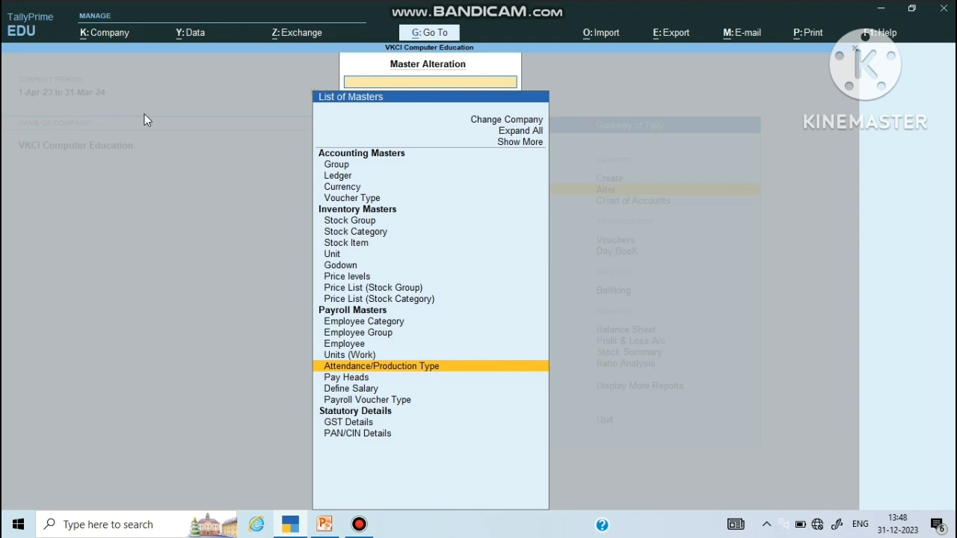
Step: Open the List of Pay Heads and scroll through Bonus, DA, EPF, Overtime and Salary Payable
{"action": "key", "text": "Down"}
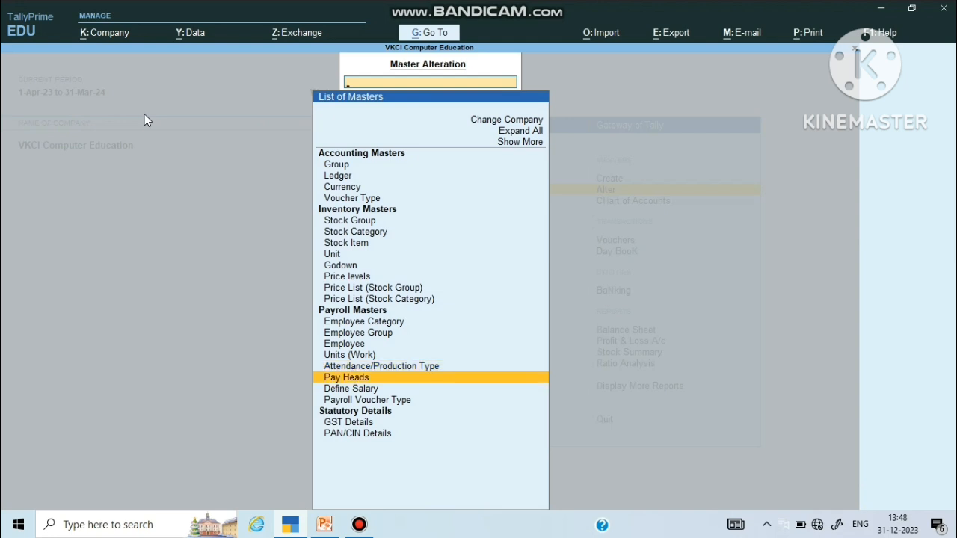
{"action": "key", "text": "Return"}
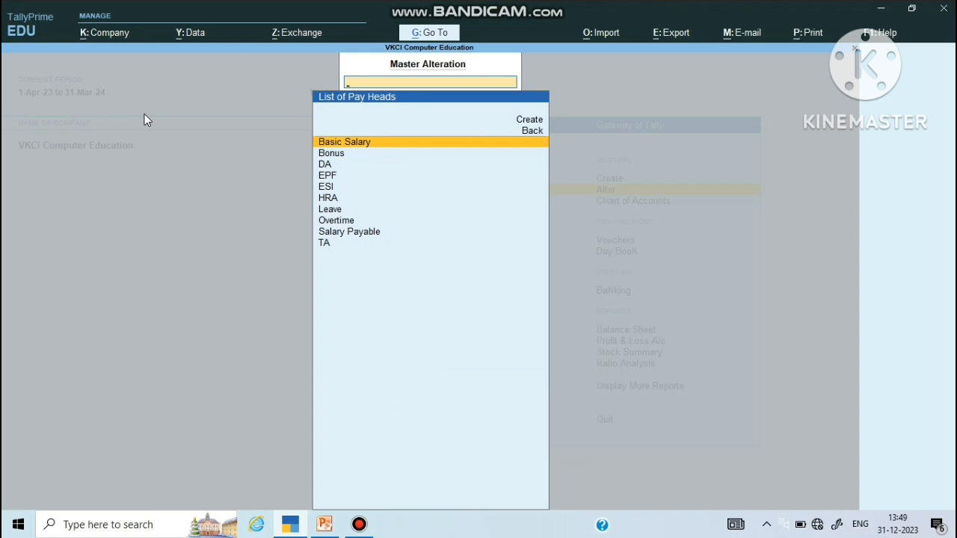
{"action": "key", "text": "Down"}
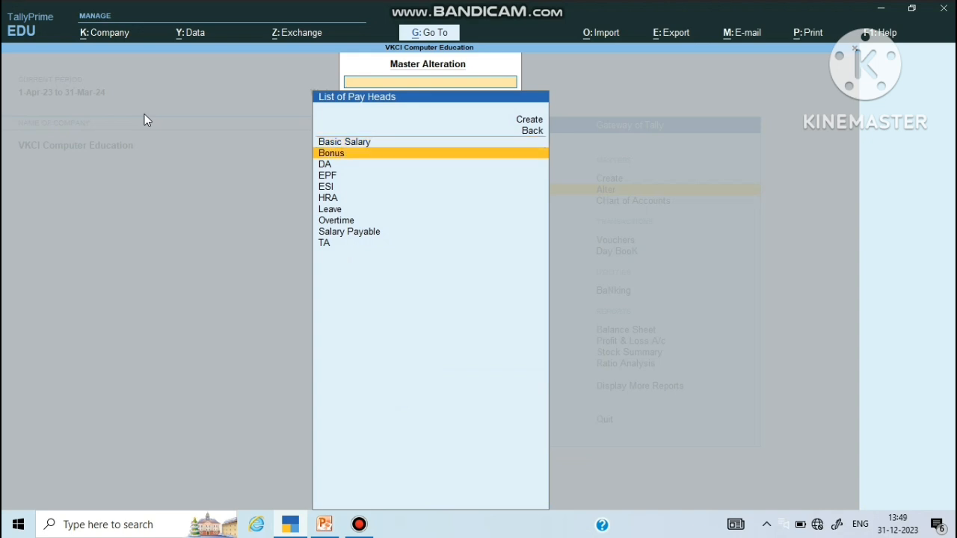
{"action": "key", "text": "Down"}
{"action": "key", "text": "Down"}
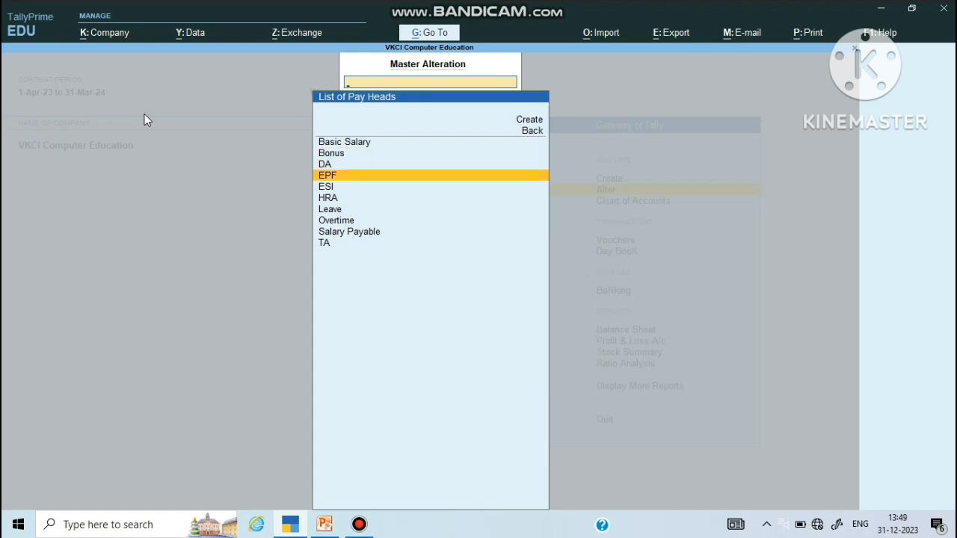
{"action": "key", "text": "Down"}
{"action": "key", "text": "Down"}
{"action": "key", "text": "Down"}
{"action": "key", "text": "Down"}
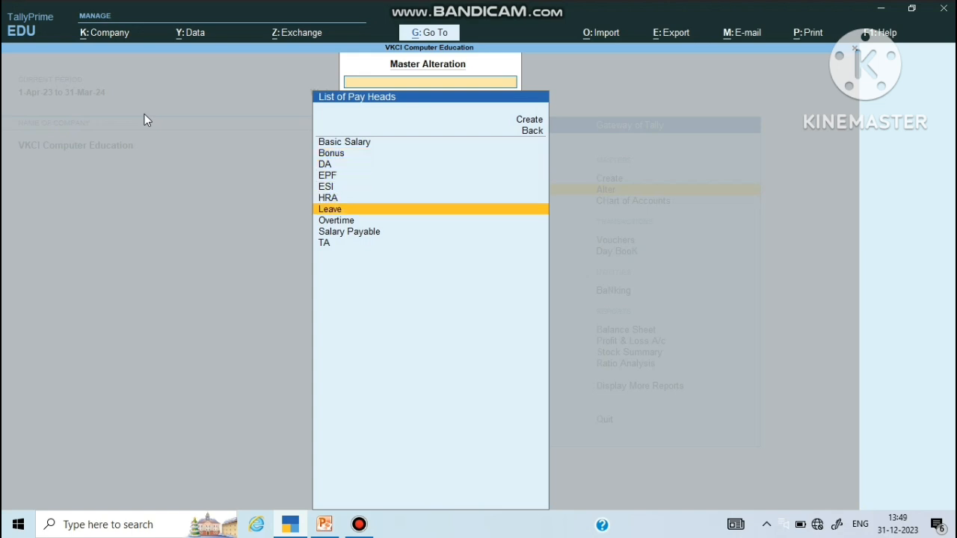
{"action": "key", "text": "Down"}
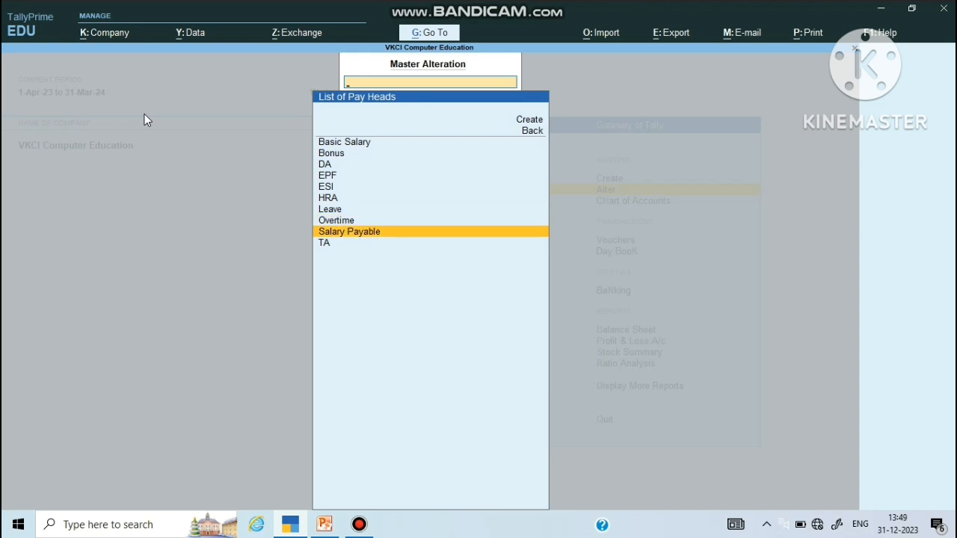
{"action": "key", "text": "Down"}
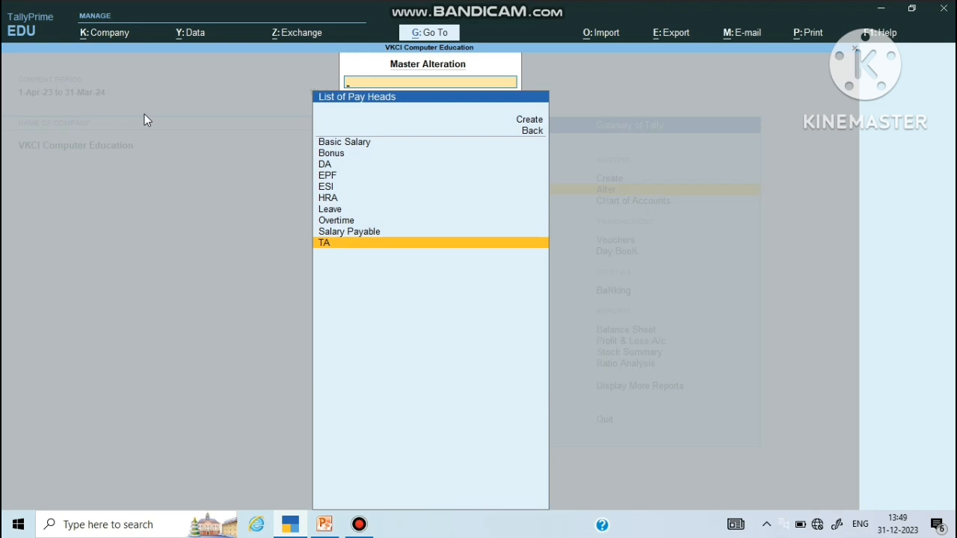
{"action": "key", "text": "Up"}
{"action": "key", "text": "Up"}
{"action": "key", "text": "Up"}
{"action": "key", "text": "Up"}
{"action": "key", "text": "Up"}
{"action": "key", "text": "Up"}
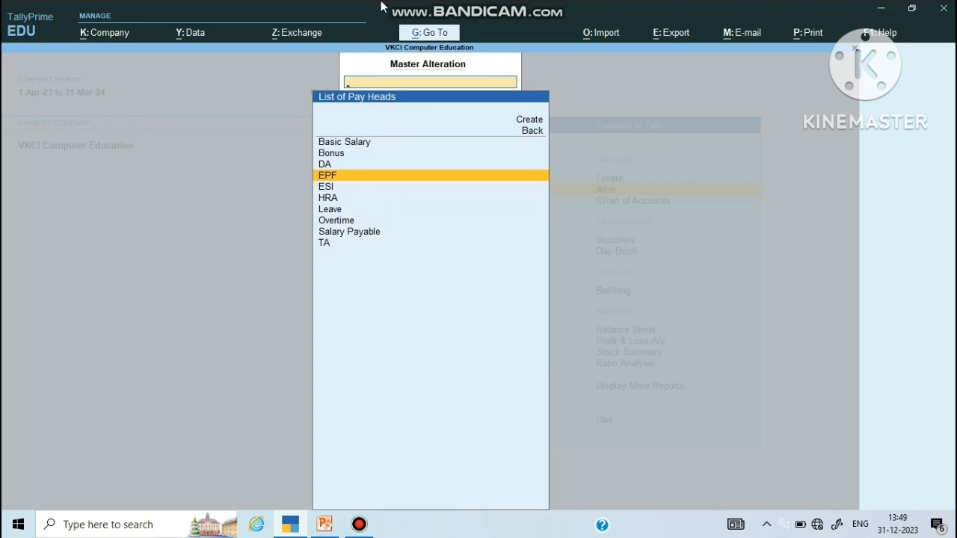
Step: Start creating a new pay head, then quit it without saving
{"action": "left_click", "coordinate": [530, 122]}
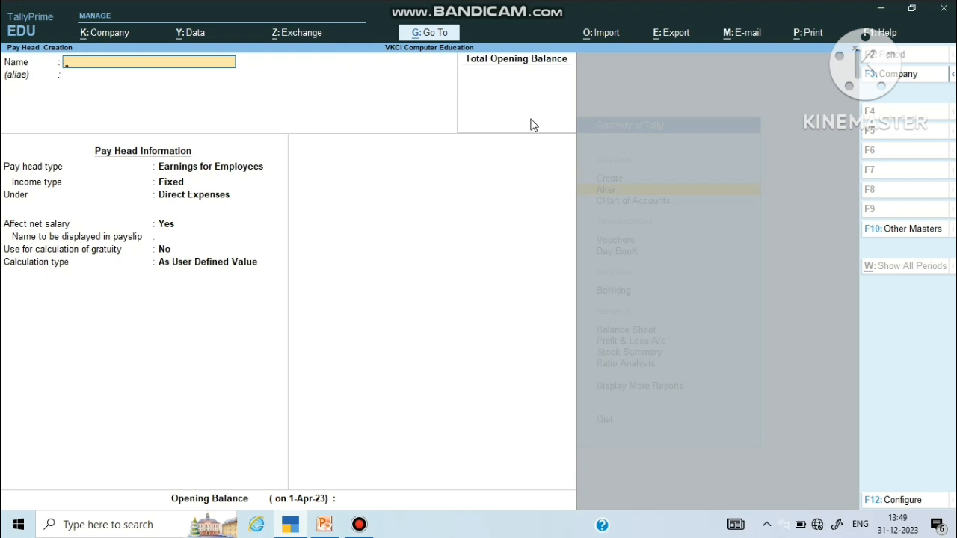
{"action": "right_click", "coordinate": [531, 121]}
{"action": "right_click", "coordinate": [531, 125]}
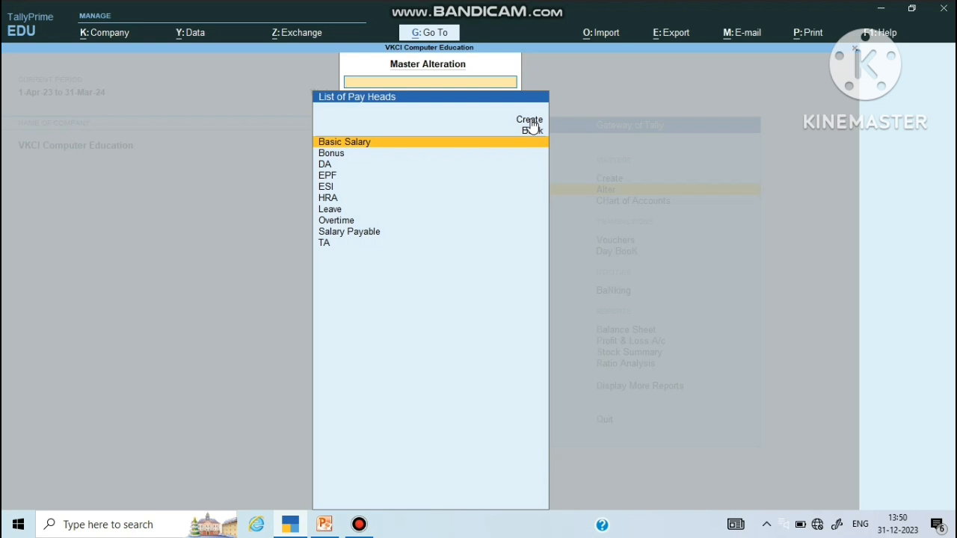
Step: Step through Basic Salary unchanged: Earnings for Employees, Fixed, under Indirect Expenses, As User Defined Value
{"action": "key", "text": "Return"}
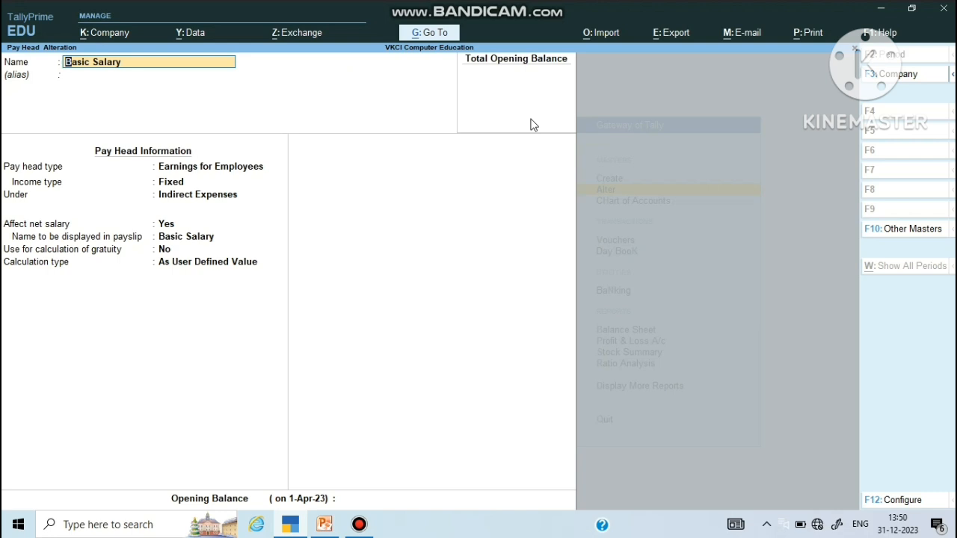
{"action": "key", "text": "Return"}
{"action": "key", "text": "Return"}
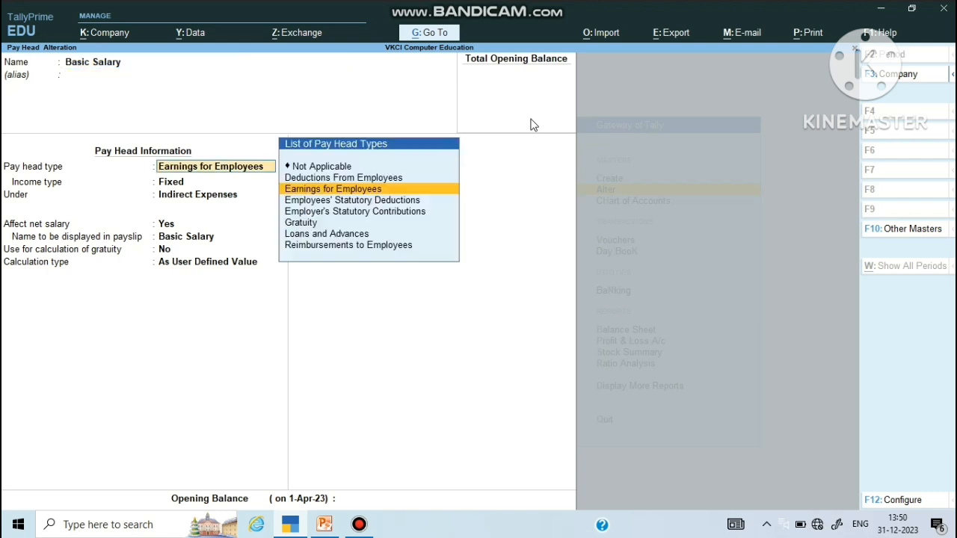
{"action": "key", "text": "Return"}
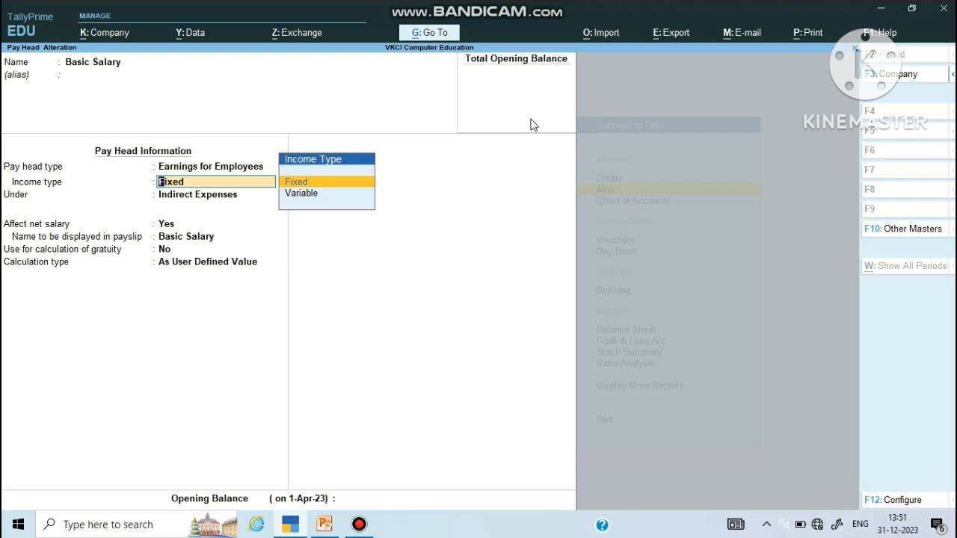
{"action": "key", "text": "Return"}
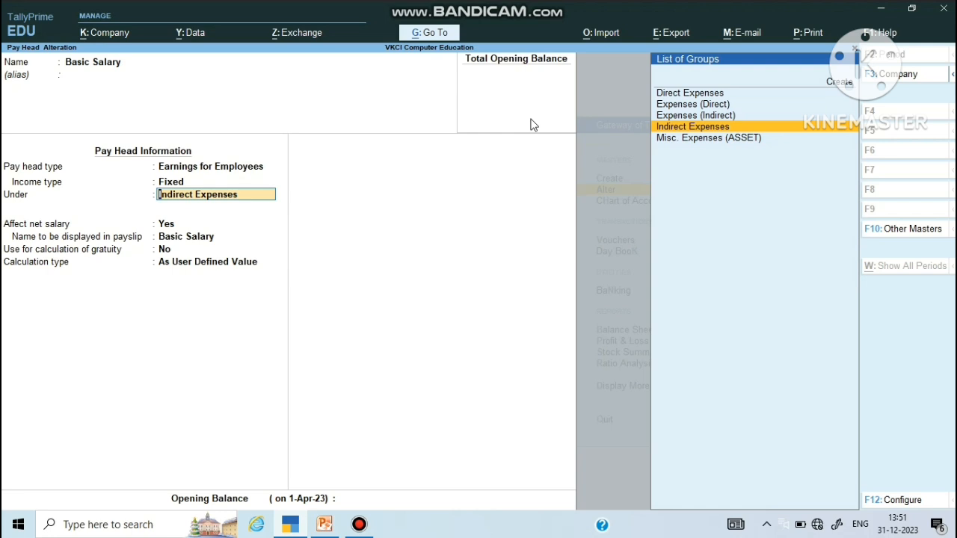
{"action": "key", "text": "Return"}
{"action": "key", "text": "Return"}
{"action": "key", "text": "Return"}
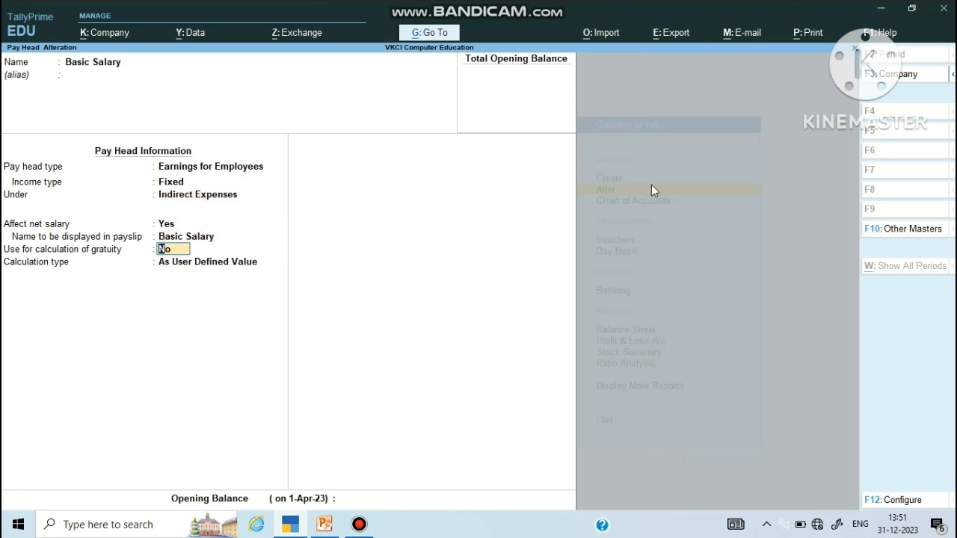
{"action": "key", "text": "Return"}
{"action": "key", "text": "Return"}
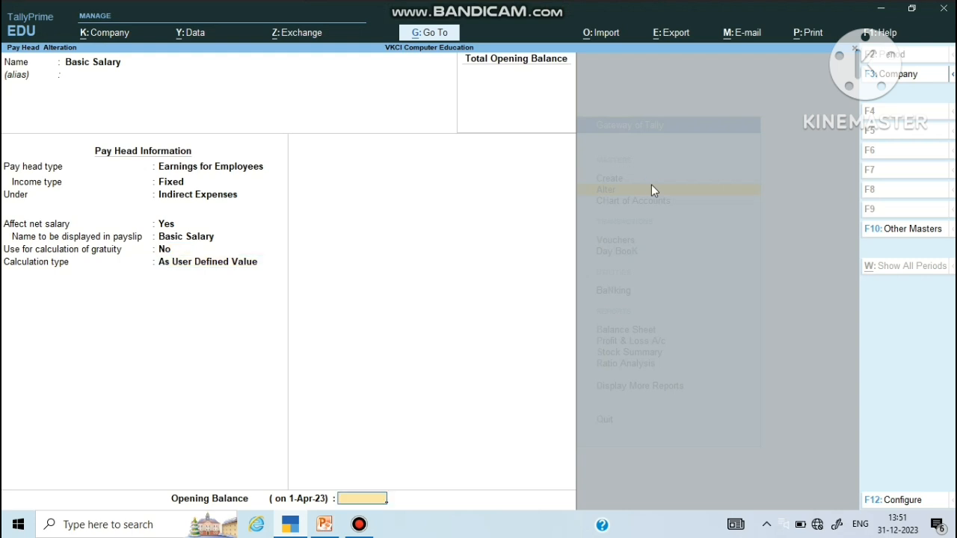
{"action": "key", "text": "Return"}
{"action": "key", "text": "Return"}
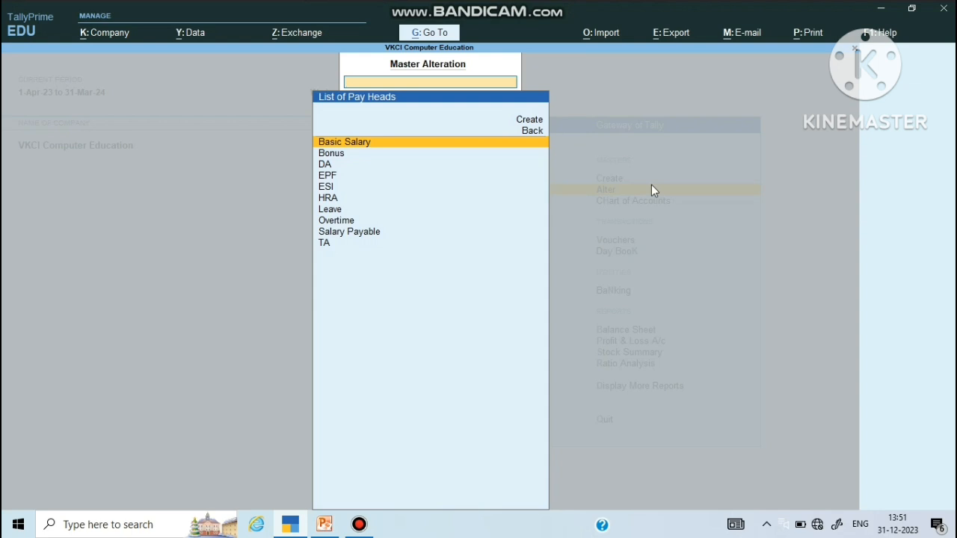
Step: Open Bonus, keeping Earnings for Employees, Fixed, Indirect Expenses and As Computed Value
{"action": "key", "text": "Down"}
{"action": "key", "text": "Return"}
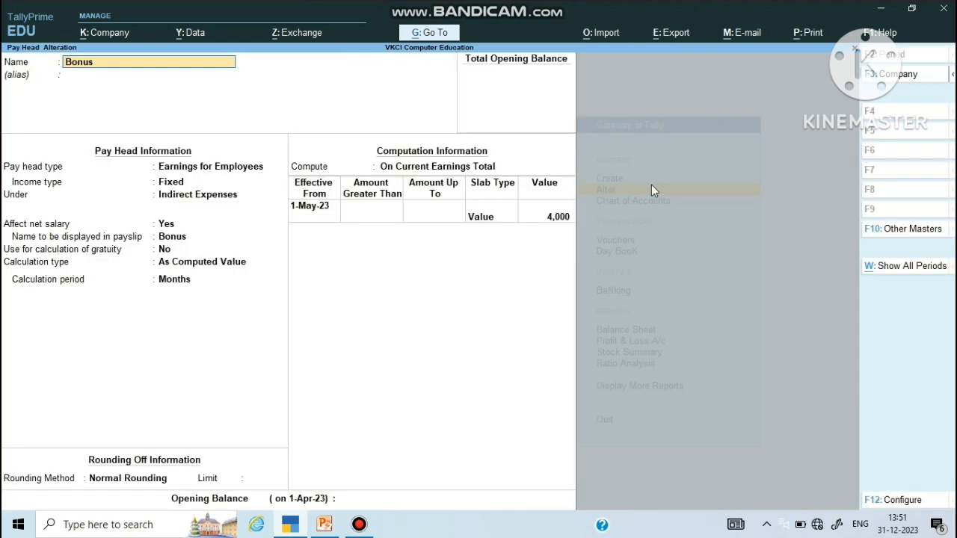
{"action": "key", "text": "Return"}
{"action": "key", "text": "Return"}
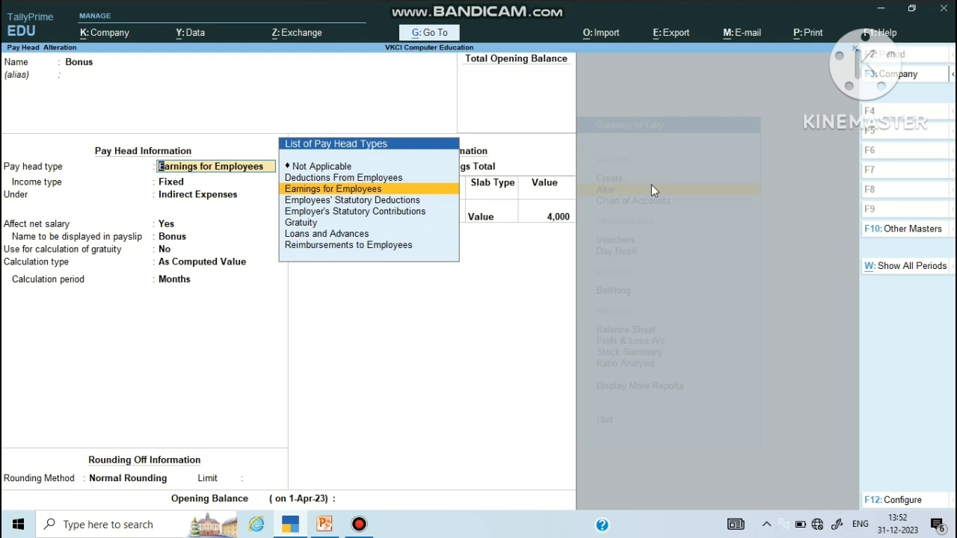
{"action": "key", "text": "Return"}
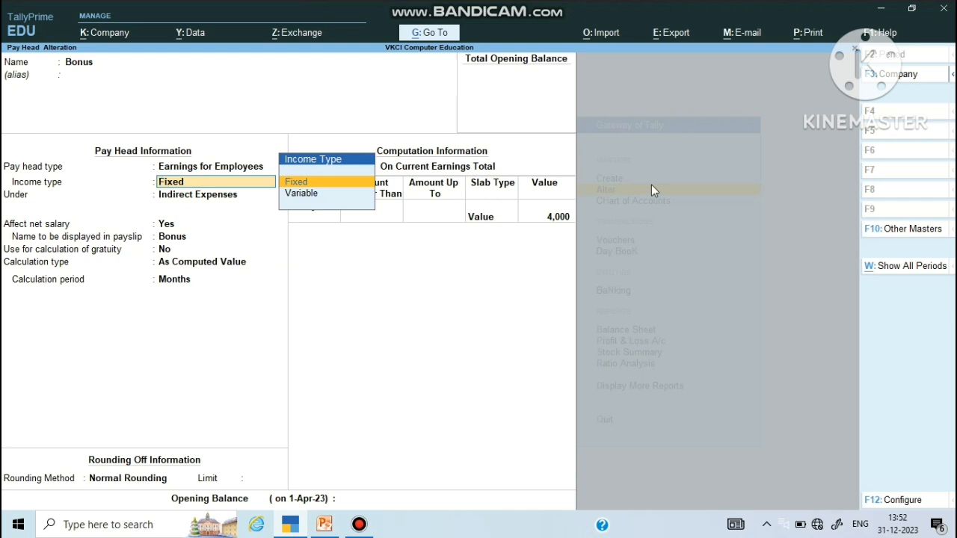
{"action": "key", "text": "Return"}
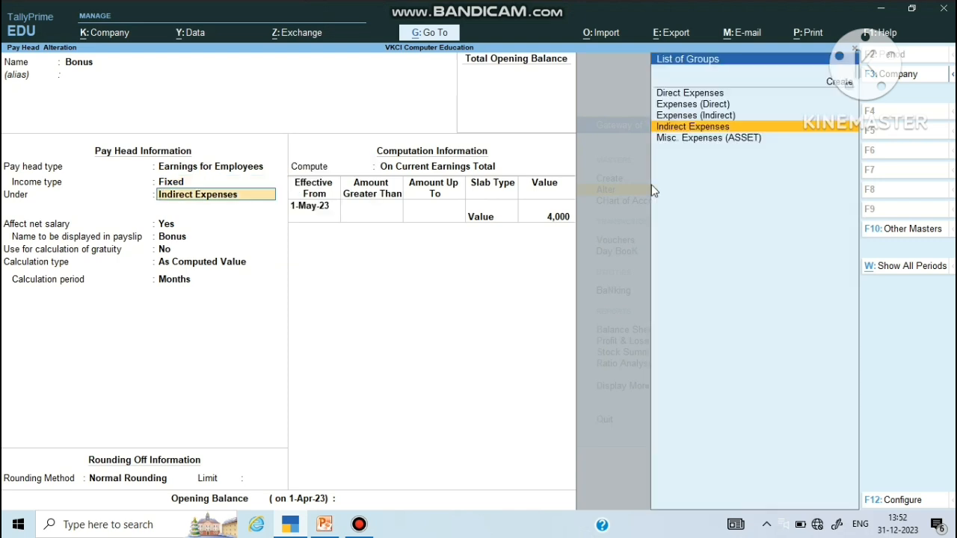
{"action": "key", "text": "Return"}
{"action": "key", "text": "Return"}
{"action": "key", "text": "Return"}
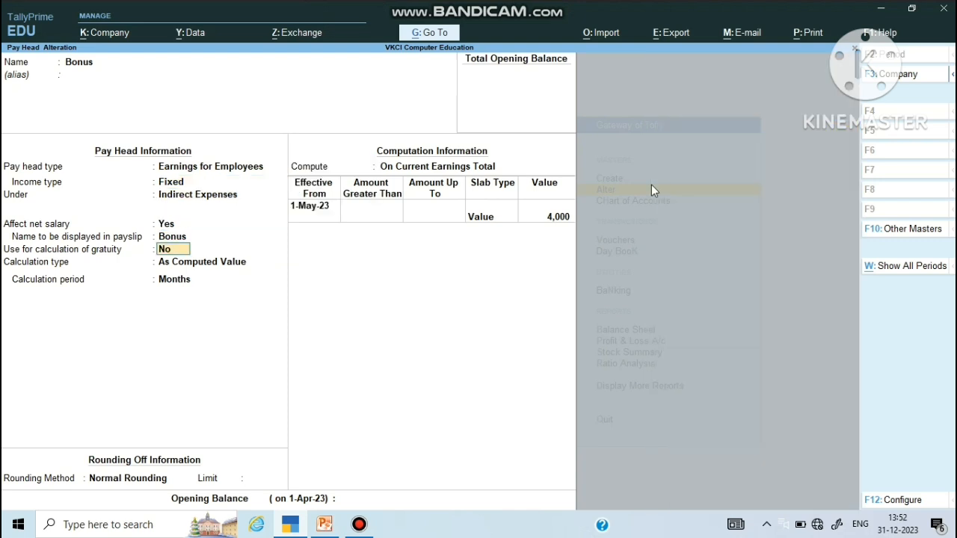
{"action": "key", "text": "Return"}
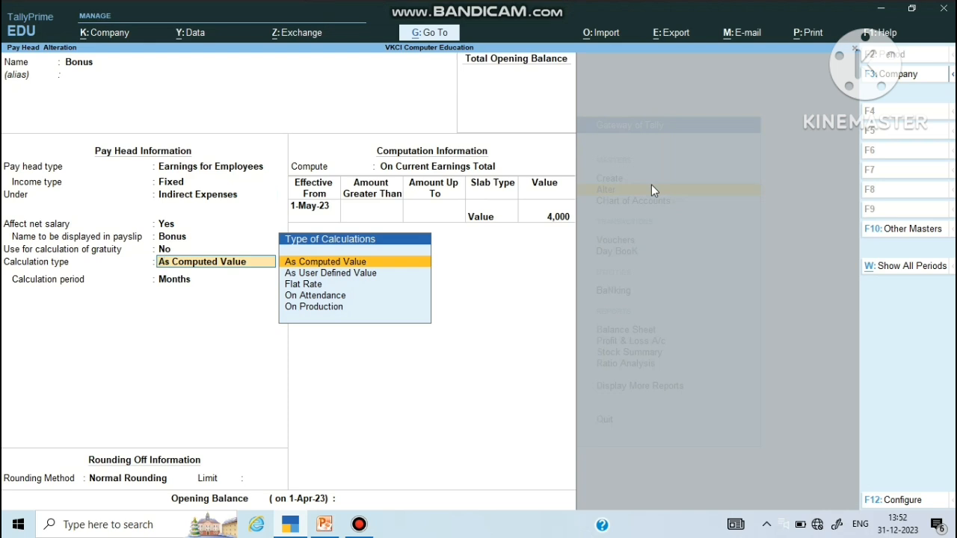
{"action": "key", "text": "Return"}
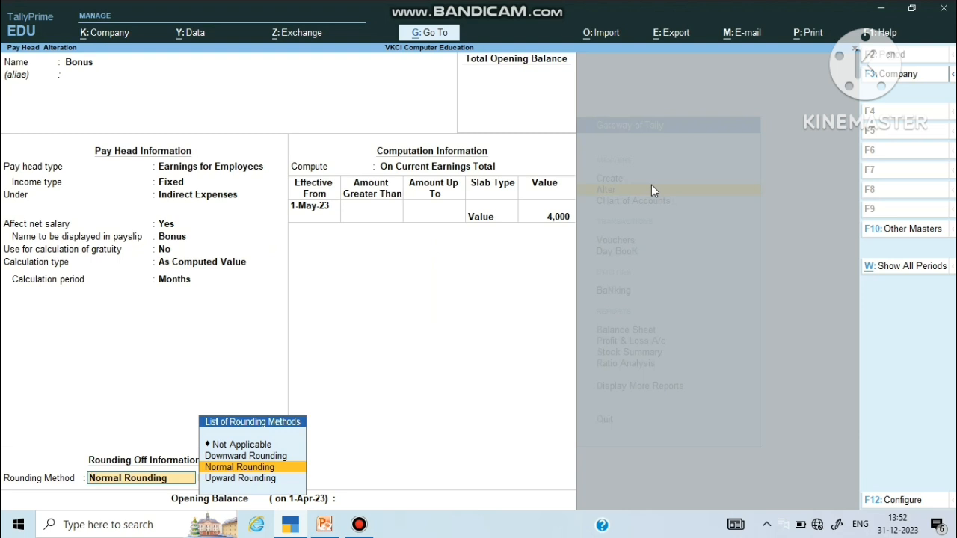
Step: Keep Bonus at Normal Rounding, On Current Earnings Total from 1-May-23, with a 4,000 value
{"action": "key", "text": "Return"}
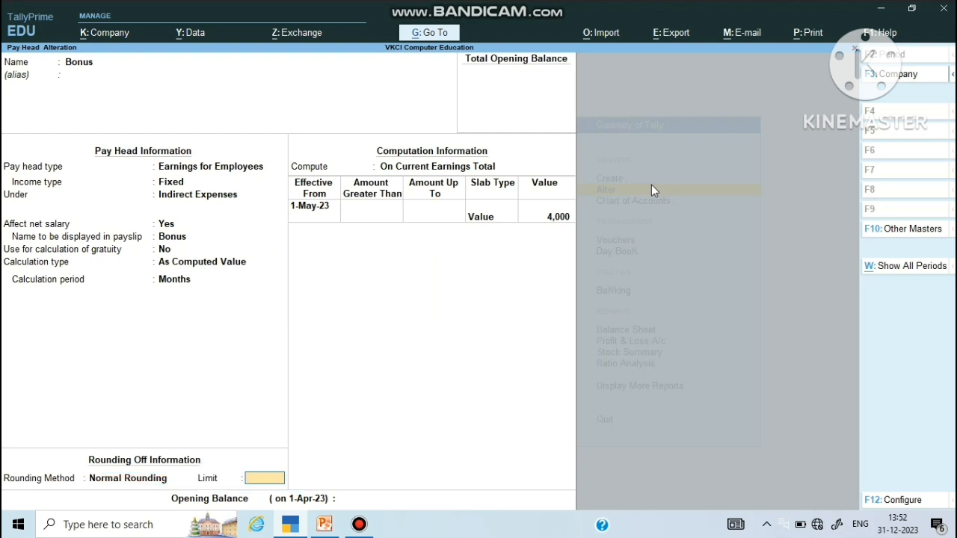
{"action": "key", "text": "Return"}
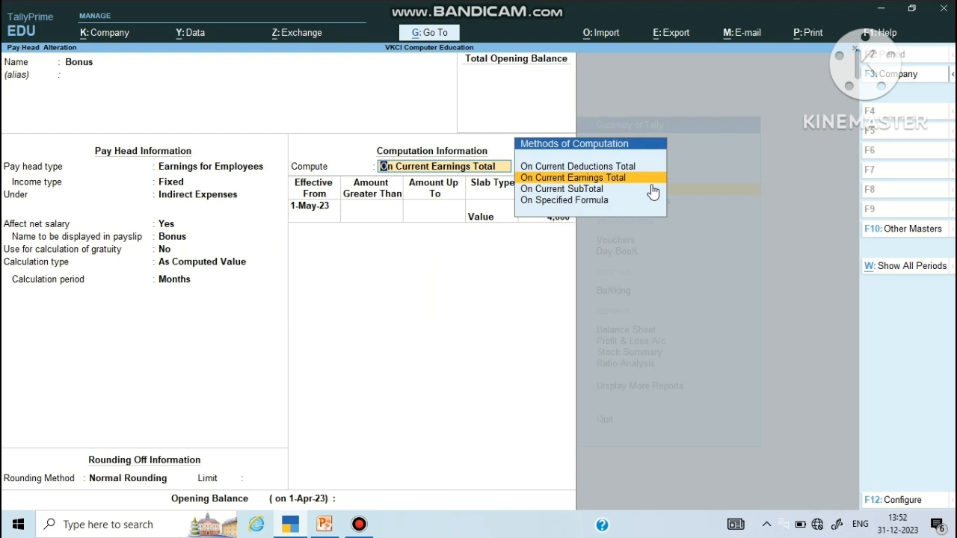
{"action": "key", "text": "Return"}
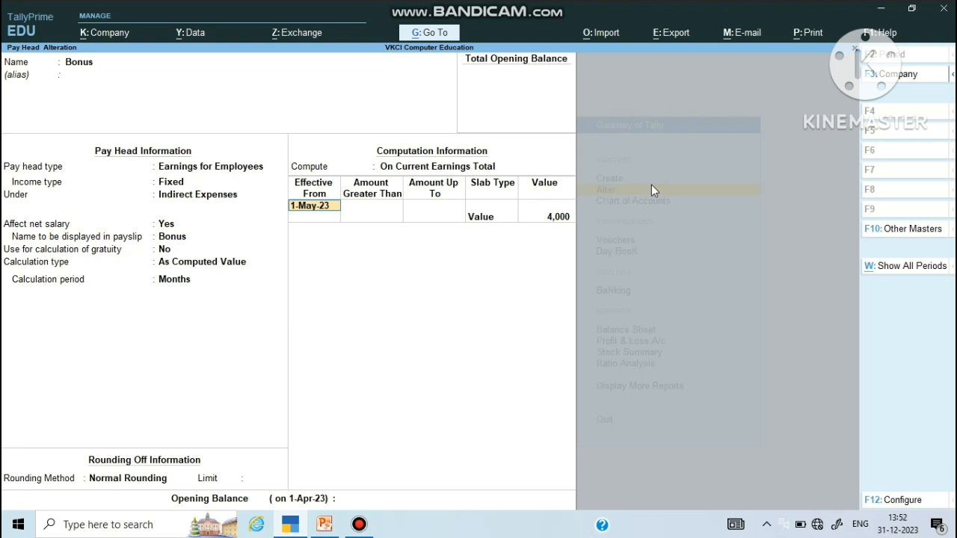
{"action": "key", "text": "Return"}
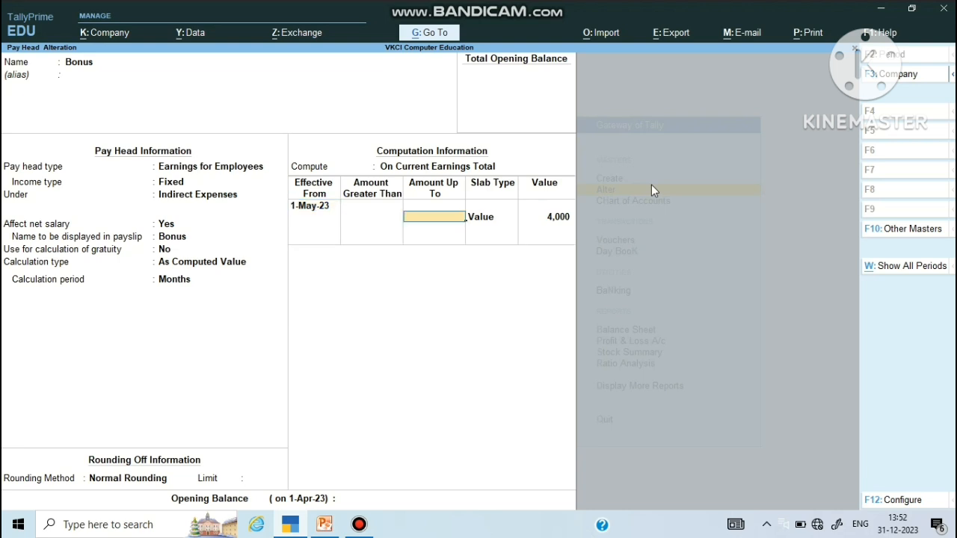
{"action": "key", "text": "Return"}
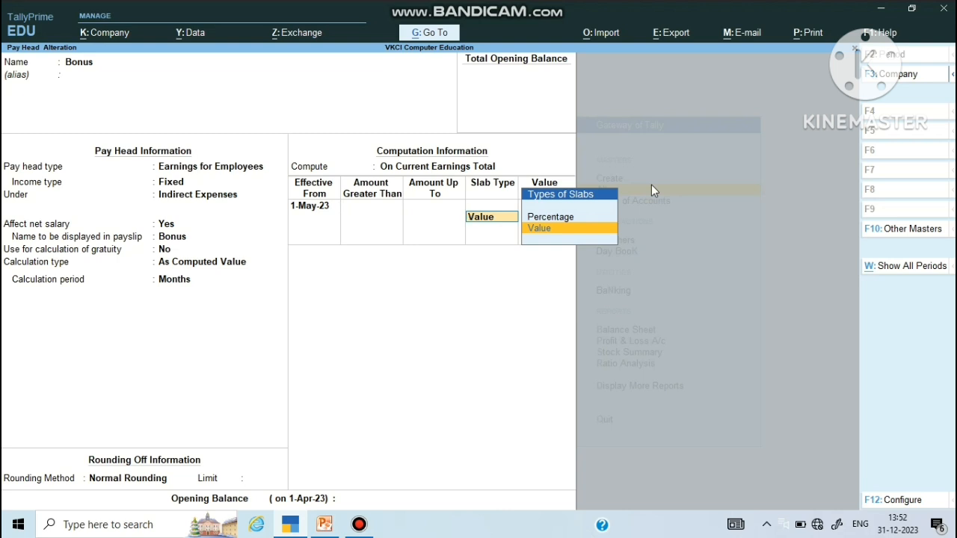
{"action": "key", "text": "Return"}
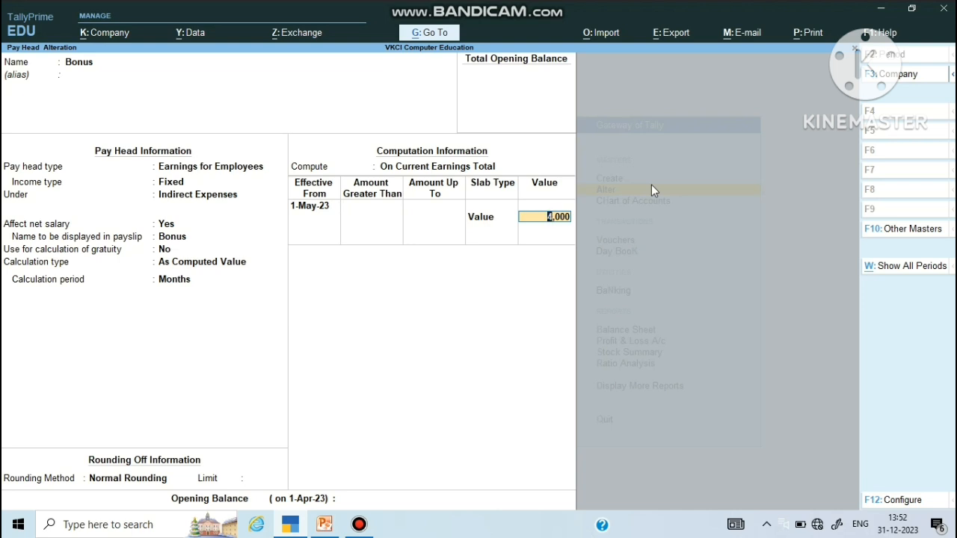
{"action": "key", "text": "Return"}
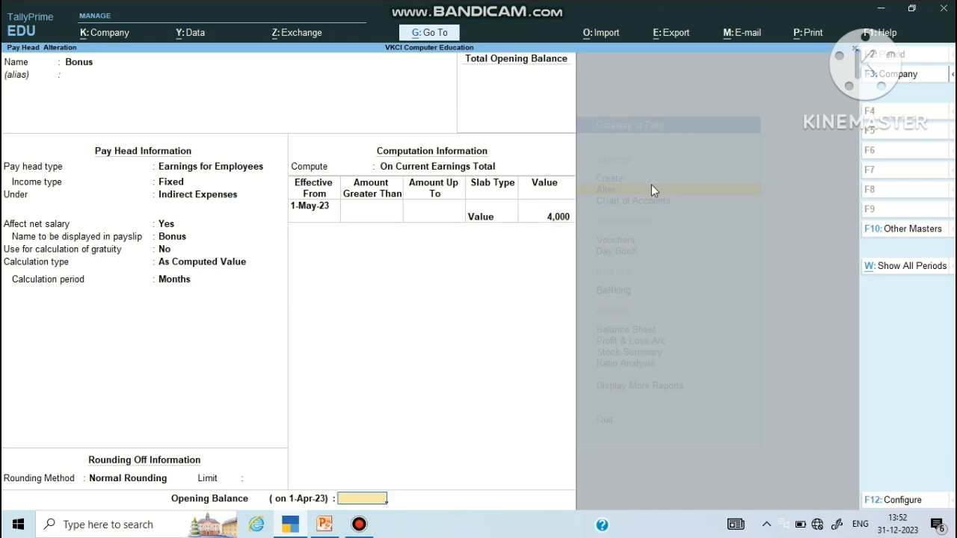
{"action": "key", "text": "Return"}
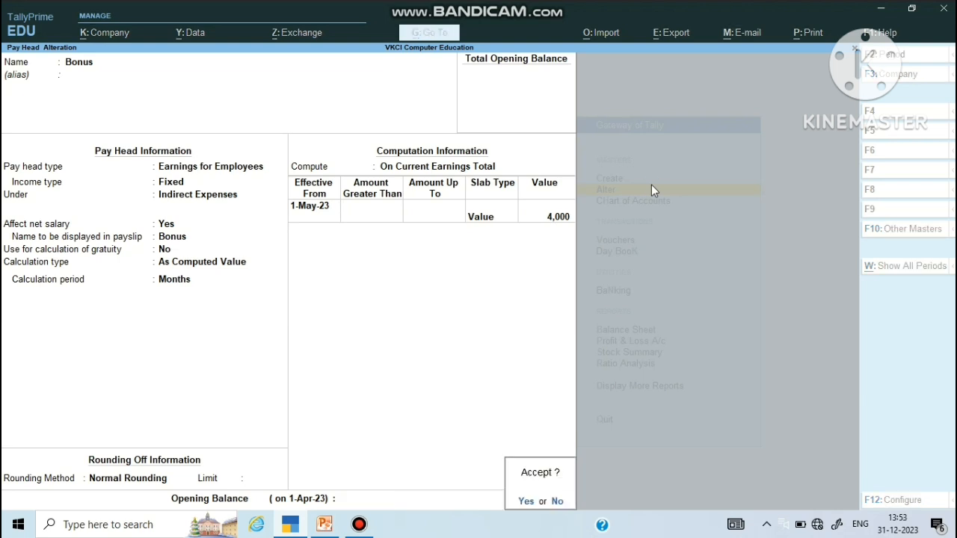
Step: Save the Bonus pay head, then open DA keeping Earnings for Employees, Fixed, Indirect Expenses
{"action": "key", "text": "y"}
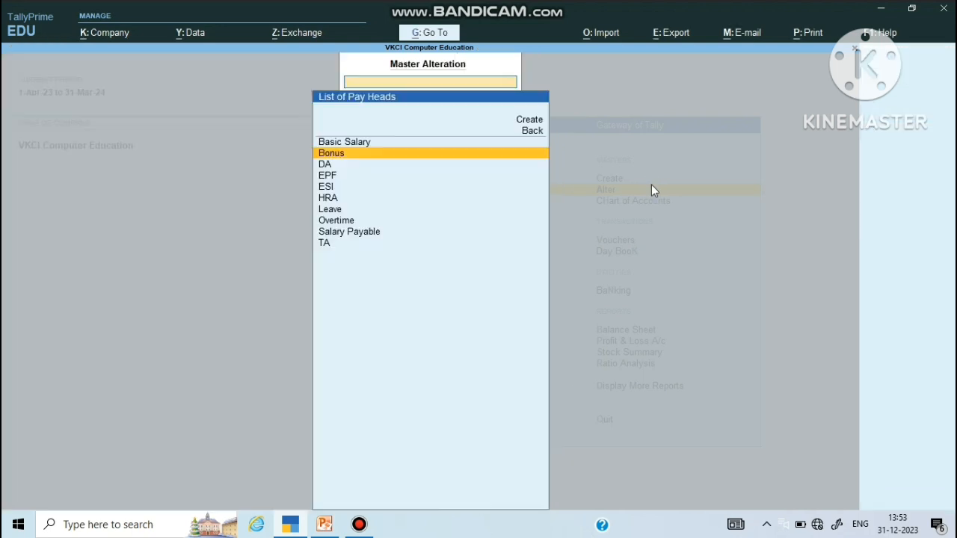
{"action": "key", "text": "Down"}
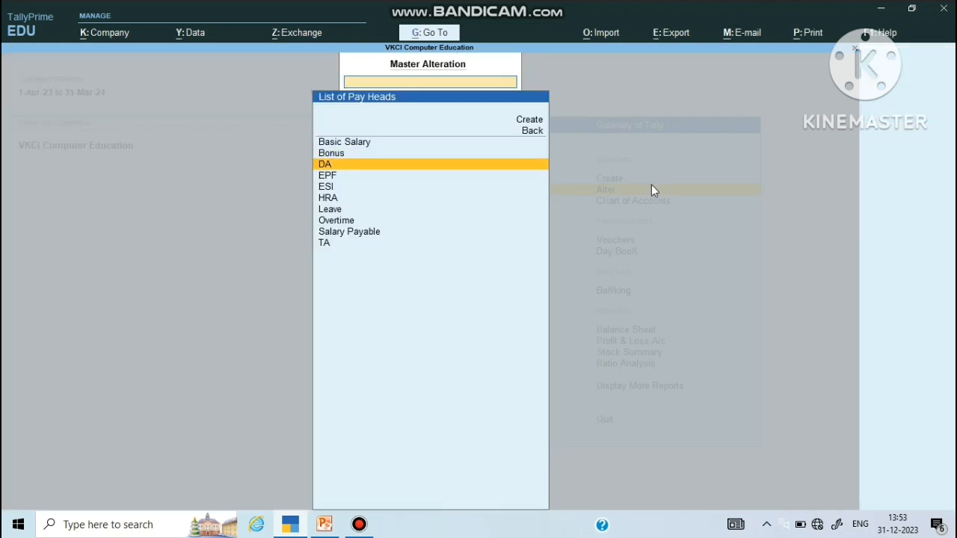
{"action": "key", "text": "Return"}
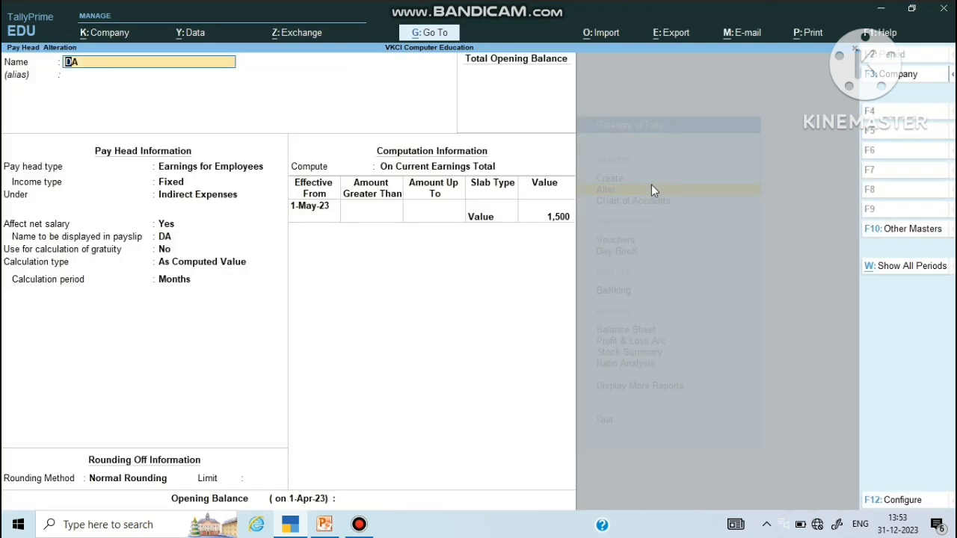
{"action": "key", "text": "Return"}
{"action": "key", "text": "Return"}
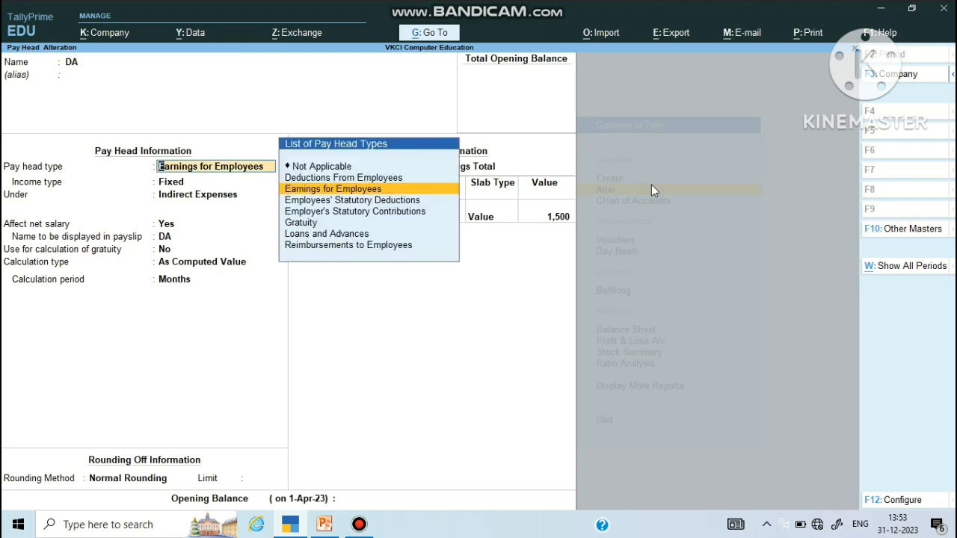
{"action": "key", "text": "Return"}
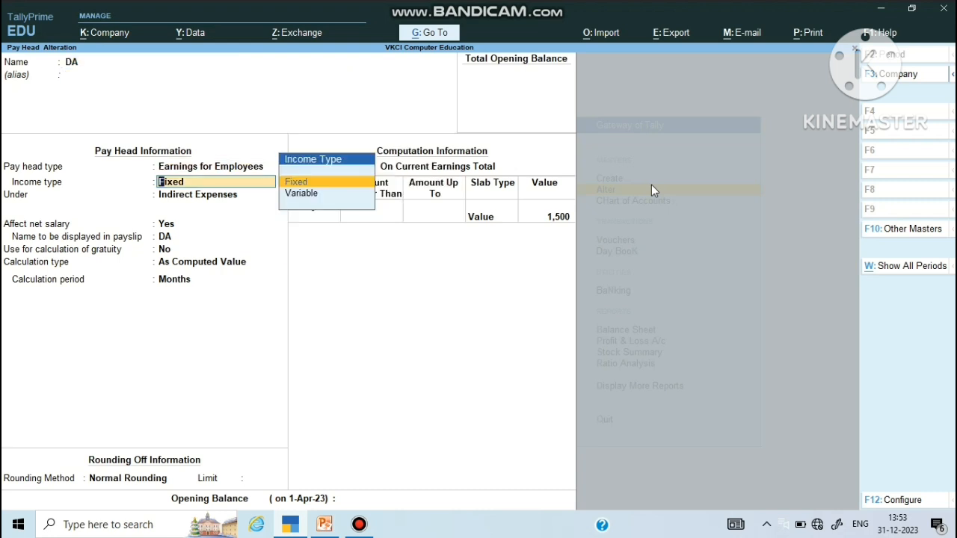
{"action": "key", "text": "Return"}
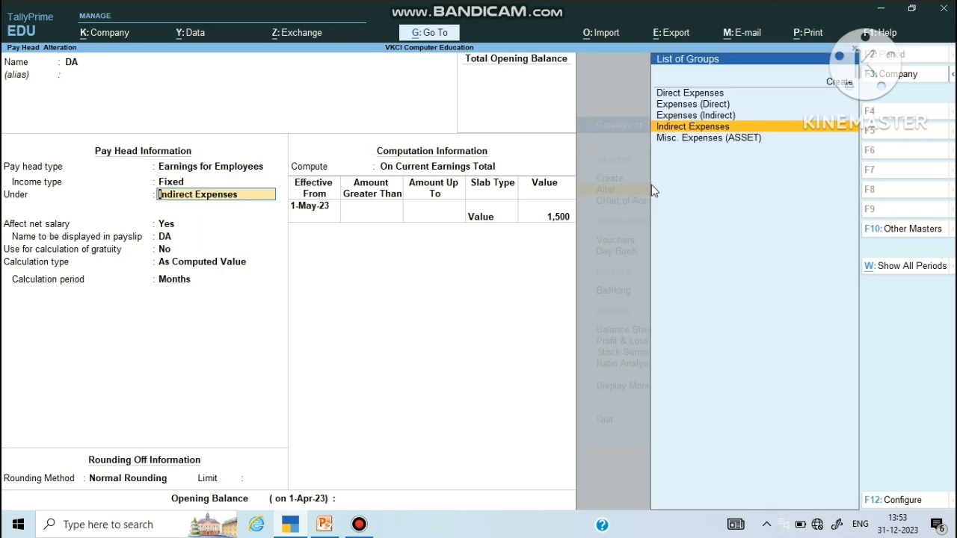
{"action": "key", "text": "Return"}
{"action": "key", "text": "Return"}
{"action": "key", "text": "Return"}
{"action": "key", "text": "Return"}
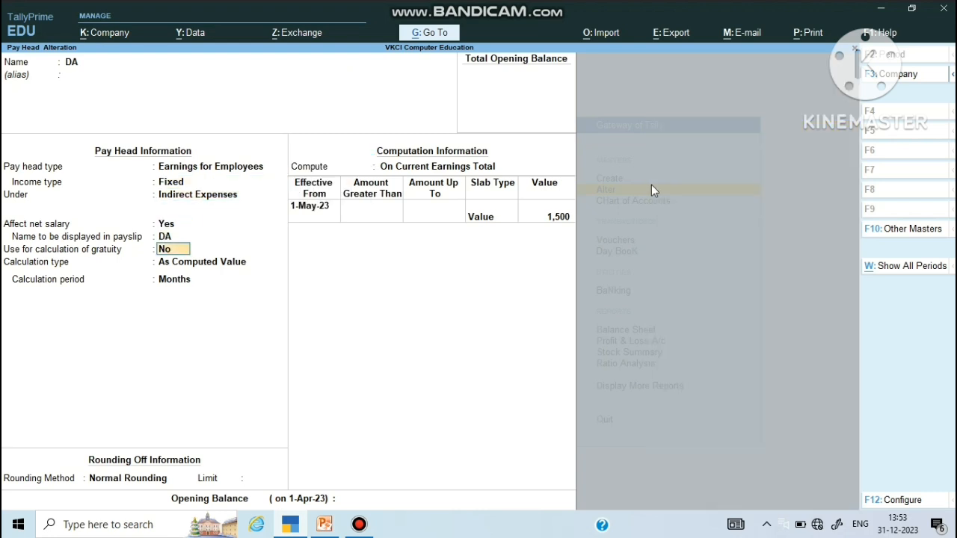
Step: Keep DA As Computed Value on Current Earnings Total at 1,500, with no opening balance
{"action": "key", "text": "Return"}
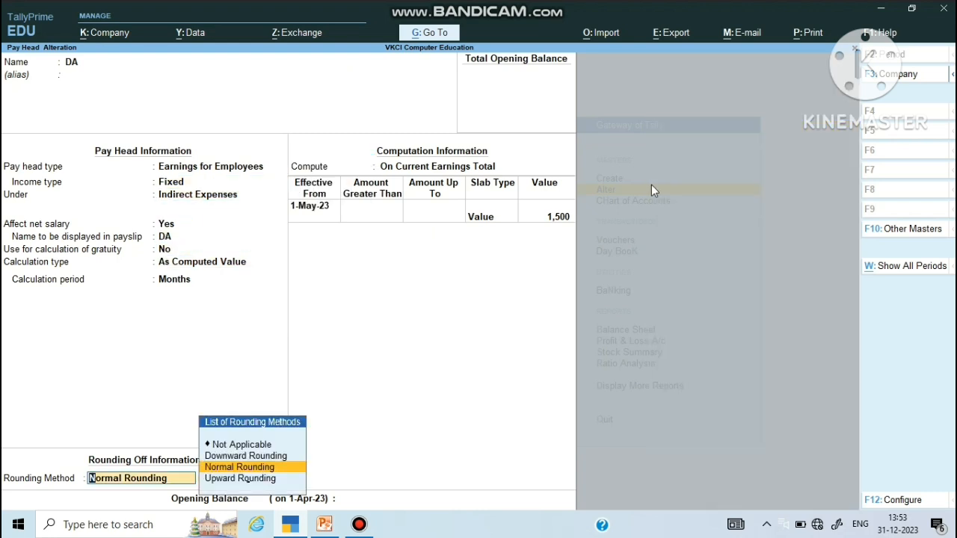
{"action": "key", "text": "Return"}
{"action": "key", "text": "Return"}
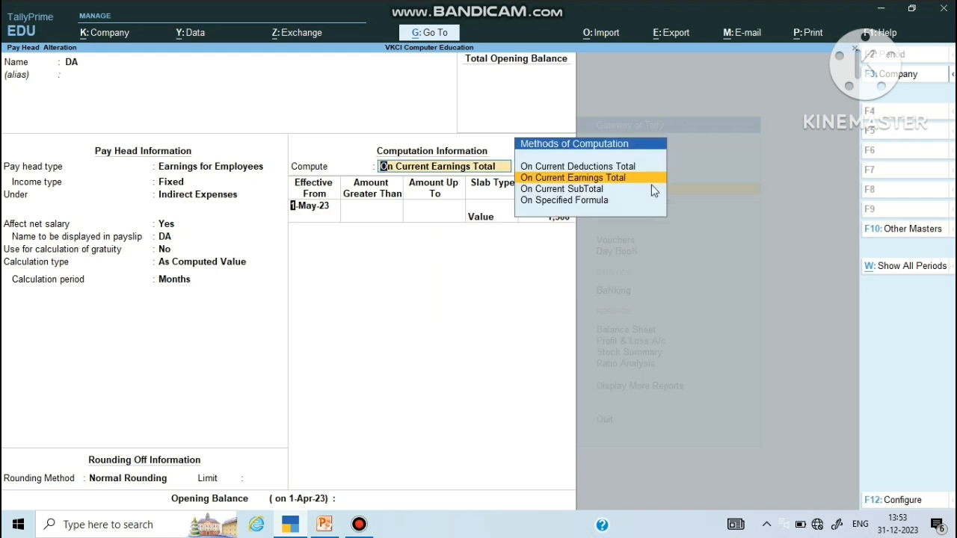
{"action": "key", "text": "Return"}
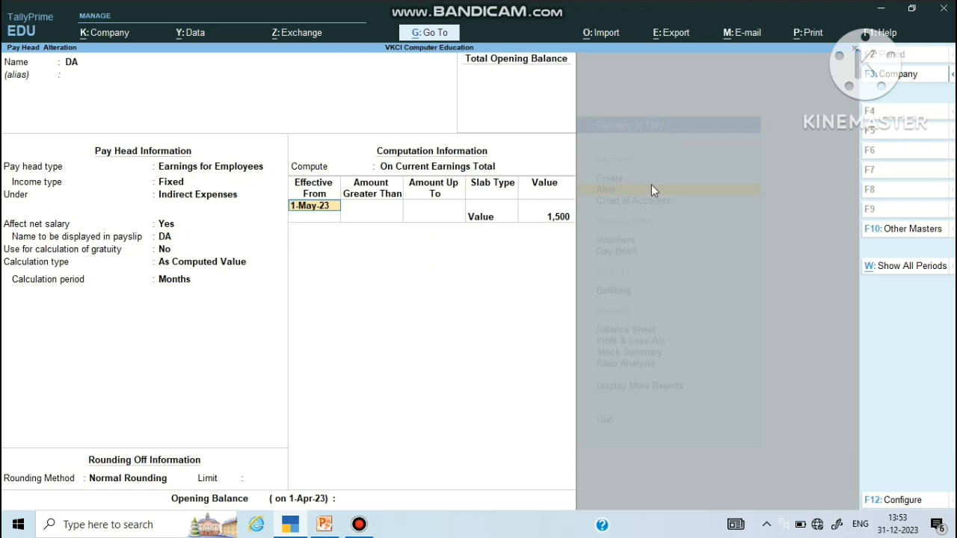
{"action": "key", "text": "Return"}
{"action": "key", "text": "Return"}
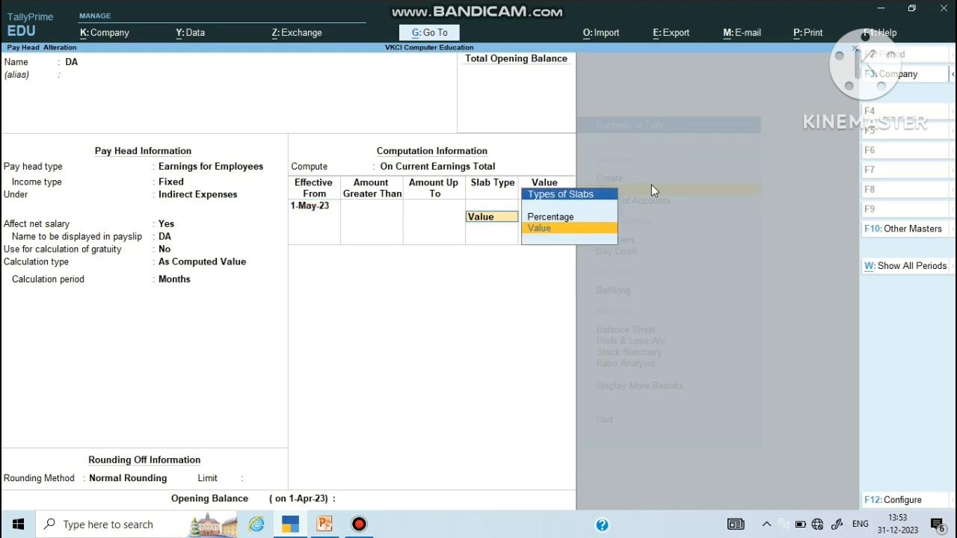
{"action": "key", "text": "Return"}
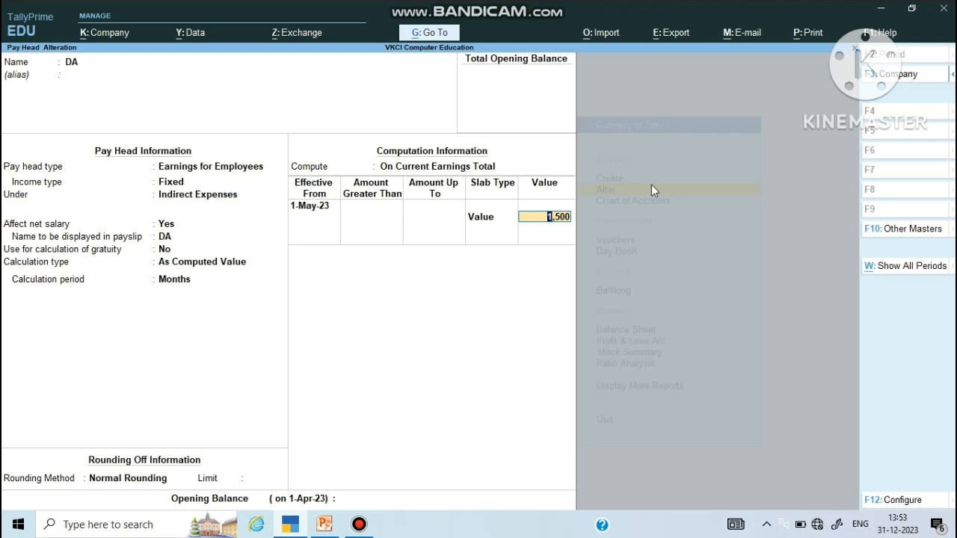
{"action": "key", "text": "Return"}
{"action": "key", "text": "Return"}
{"action": "key", "text": "Return"}
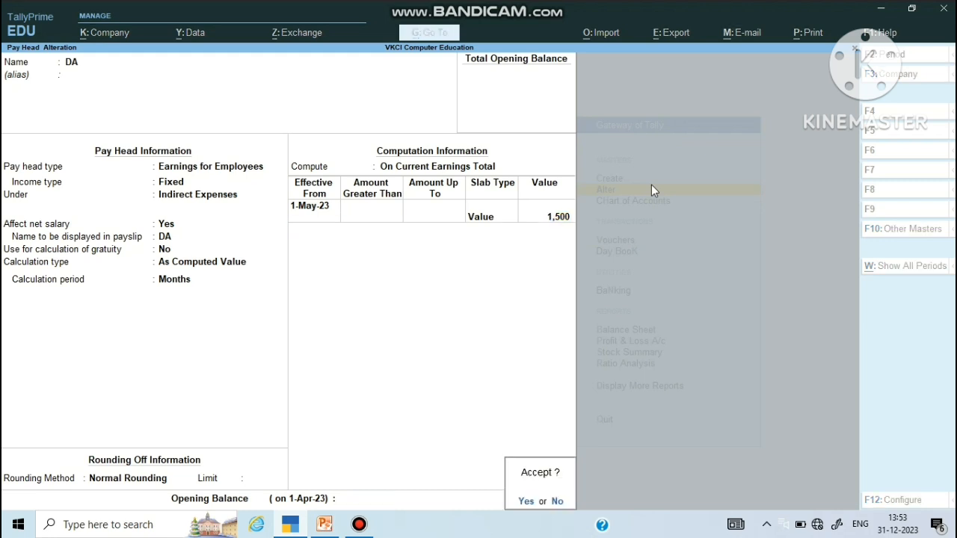
{"action": "key", "text": "Return"}
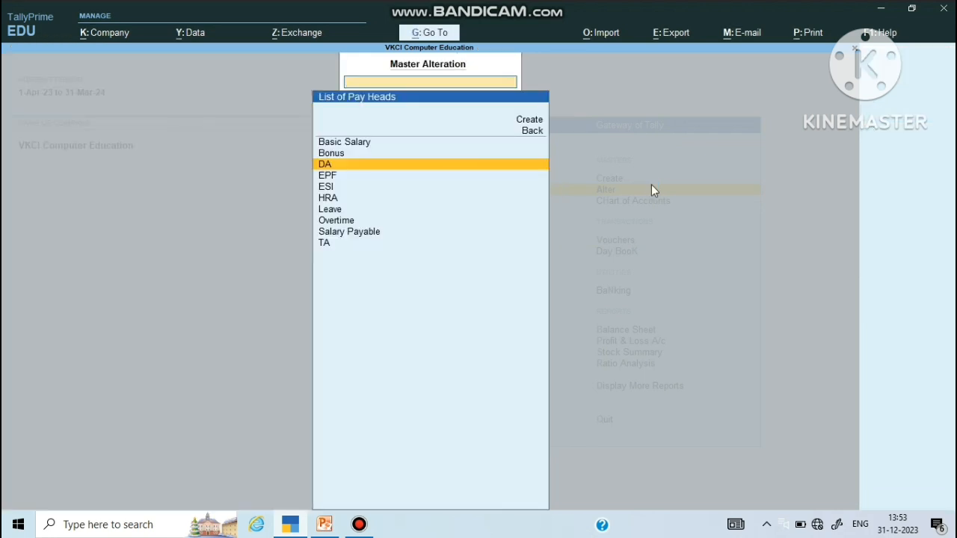
{"action": "key", "text": "Down"}
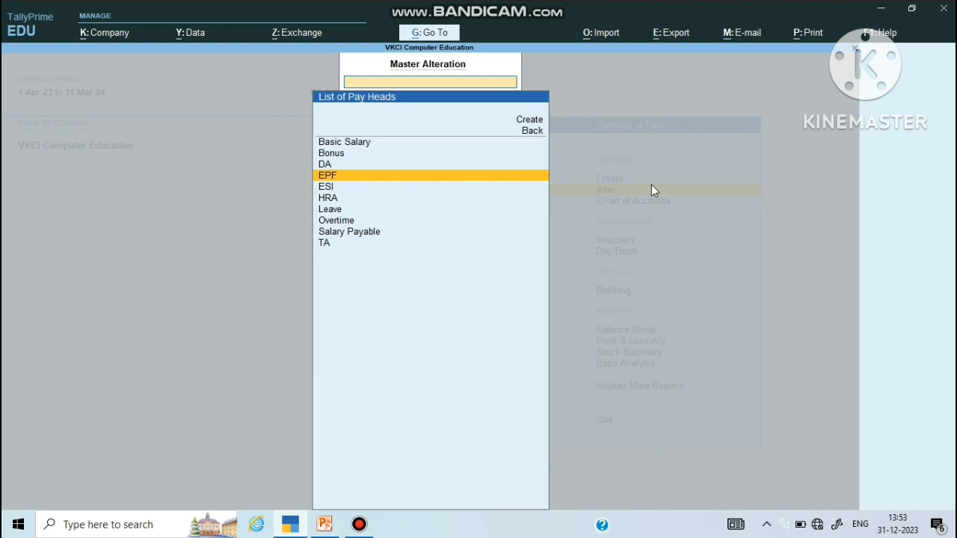
{"action": "key", "text": "Down"}
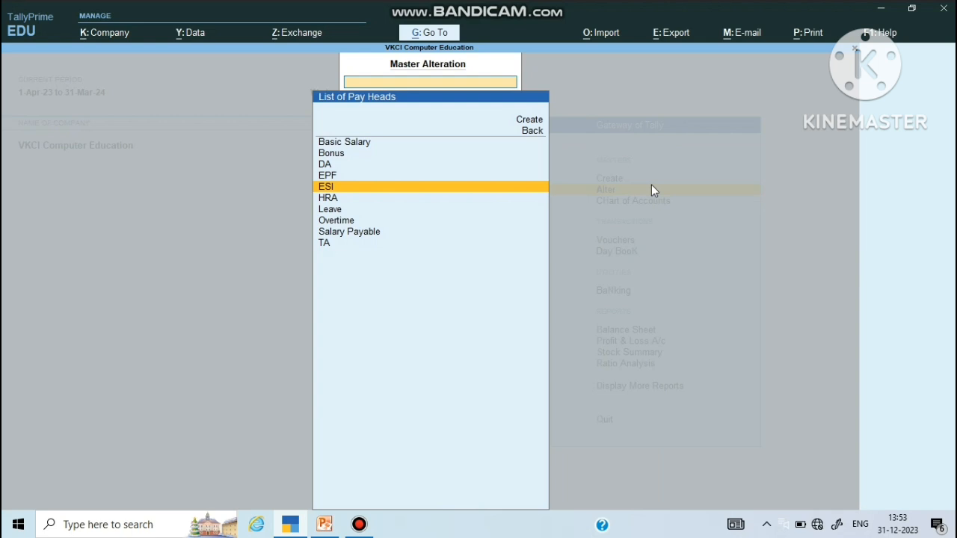
{"action": "key", "text": "Down"}
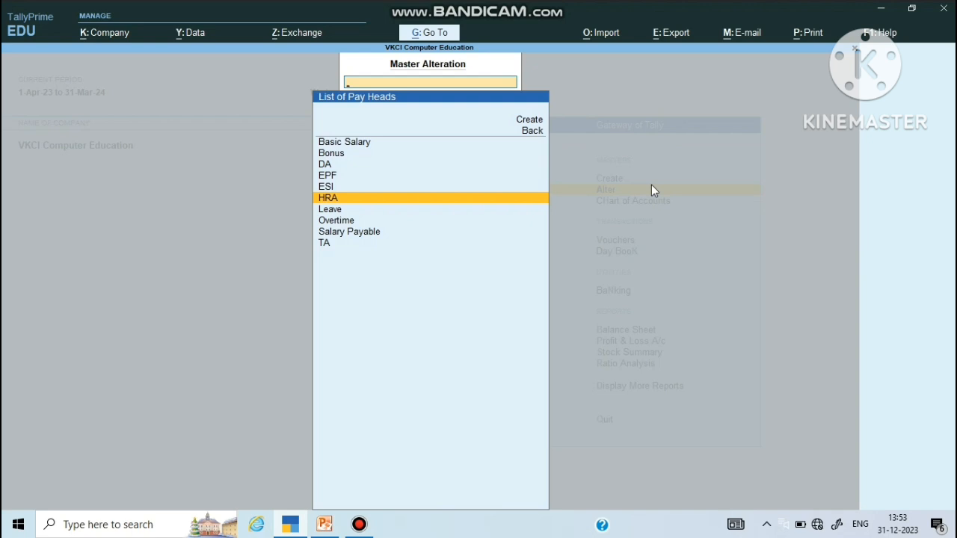
Step: Step through the HRA pay head, keeping its Value slab of 3,000 unchanged
{"action": "key", "text": "Return"}
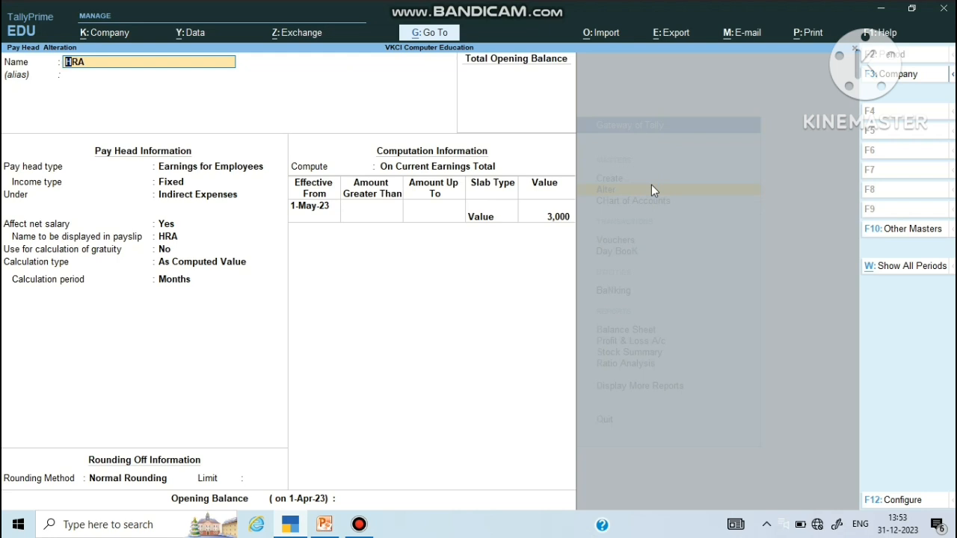
{"action": "key", "text": "Return"}
{"action": "key", "text": "Return"}
{"action": "key", "text": "Return"}
{"action": "key", "text": "Return"}
{"action": "key", "text": "Return"}
{"action": "key", "text": "Return"}
{"action": "key", "text": "Return"}
{"action": "key", "text": "Return"}
{"action": "key", "text": "Return"}
{"action": "key", "text": "Return"}
{"action": "key", "text": "Return"}
{"action": "key", "text": "Return"}
{"action": "key", "text": "Return"}
{"action": "key", "text": "Return"}
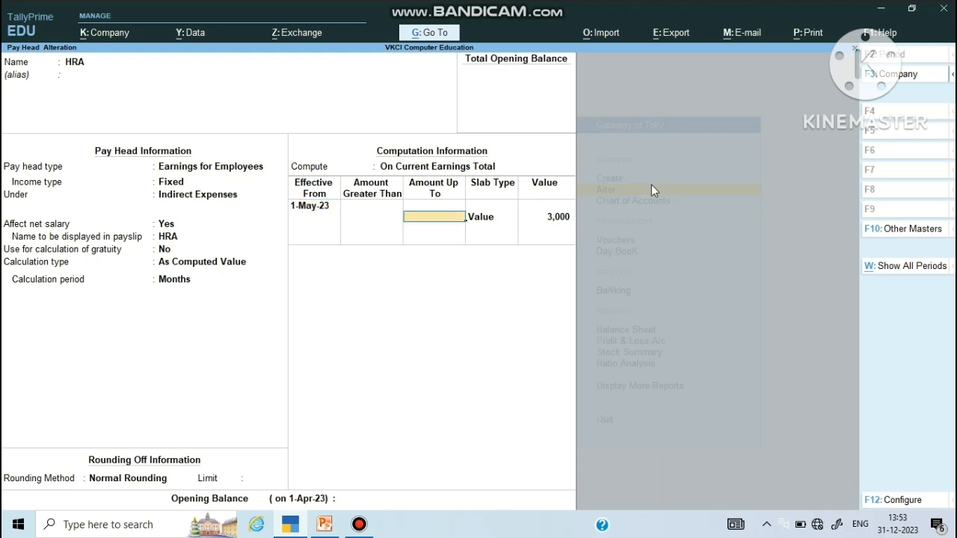
{"action": "key", "text": "Return"}
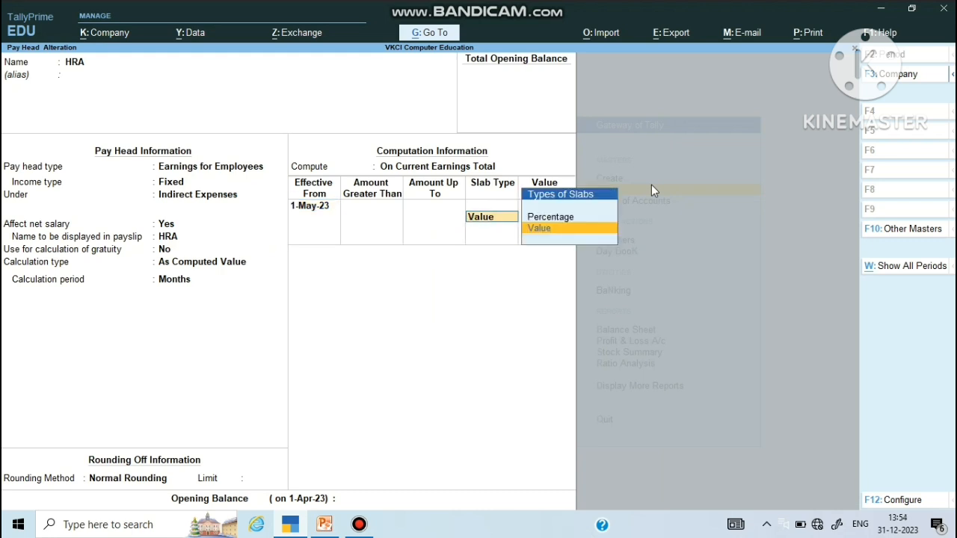
{"action": "key", "text": "Return"}
{"action": "key", "text": "Return"}
{"action": "key", "text": "Return"}
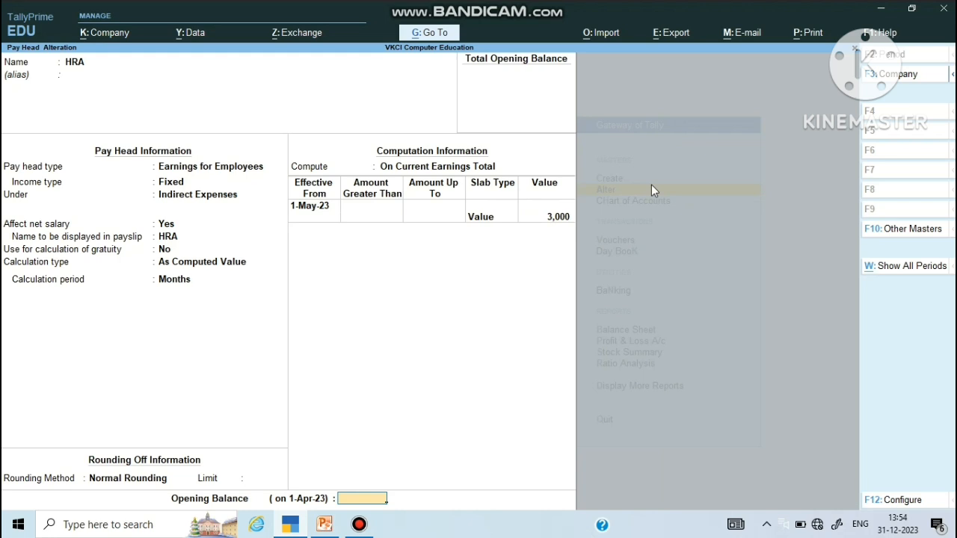
{"action": "key", "text": "Return"}
{"action": "key", "text": "Return"}
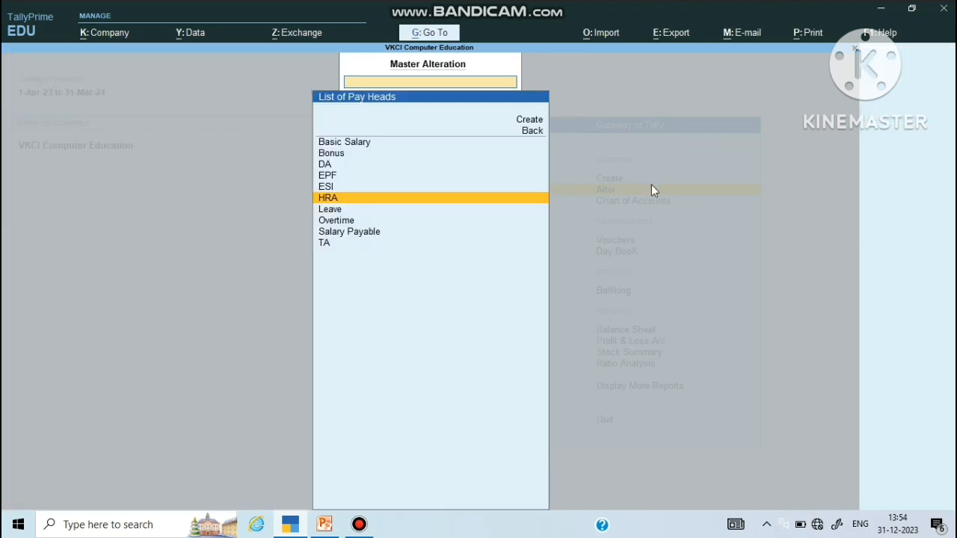
{"action": "key", "text": "Down"}
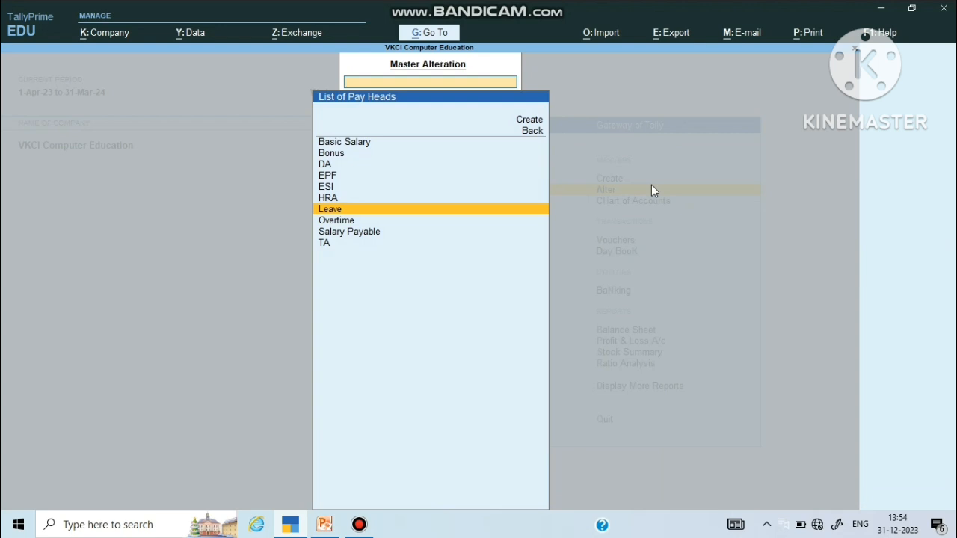
{"action": "key", "text": "Down"}
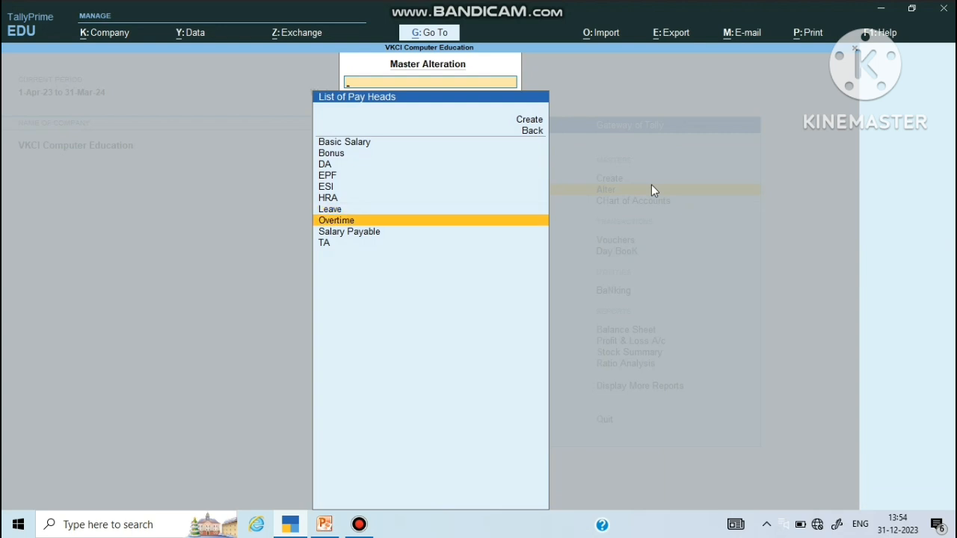
Step: Review Overtime unchanged: Indirect Expenses, affects net salary, On Production using the Overtime production type
{"action": "key", "text": "Return"}
{"action": "key", "text": "Return"}
{"action": "key", "text": "Return"}
{"action": "key", "text": "Return"}
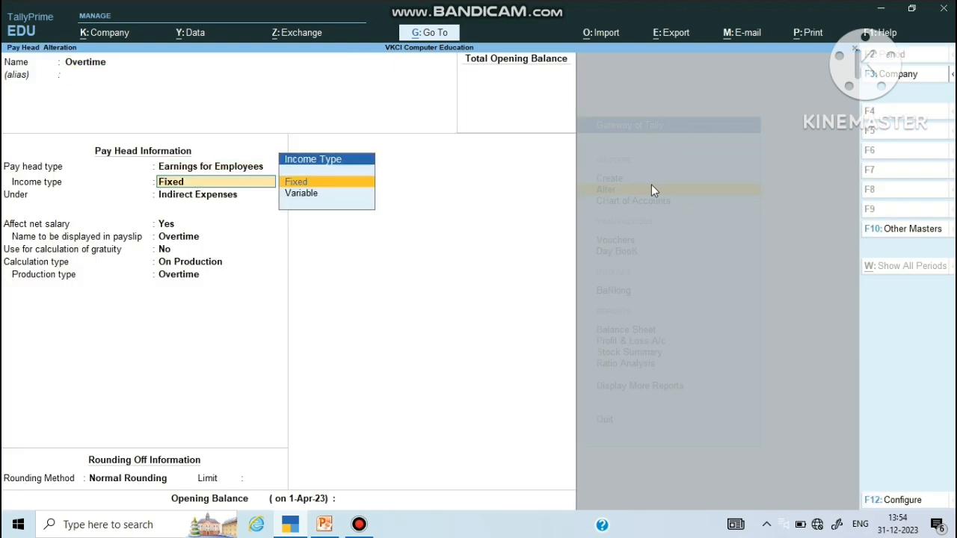
{"action": "key", "text": "Return"}
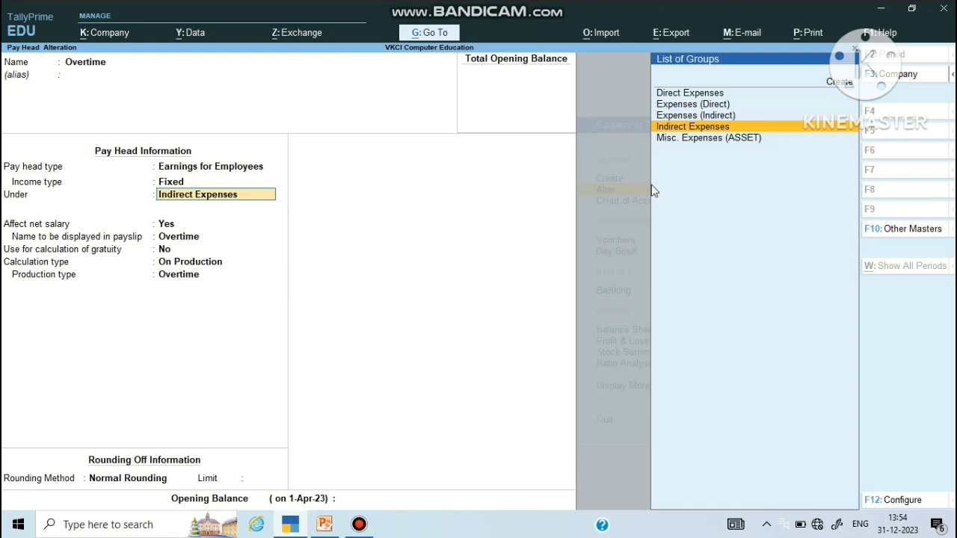
{"action": "key", "text": "Return"}
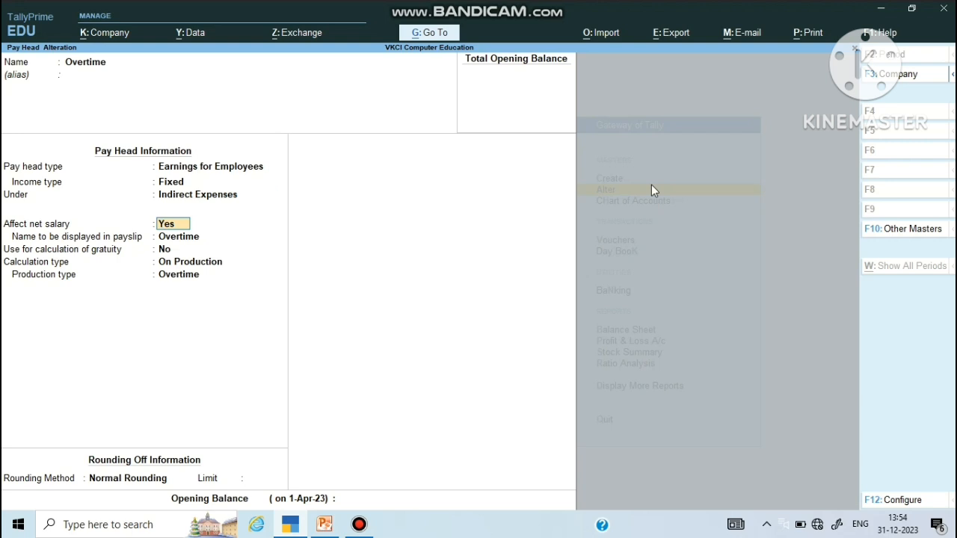
{"action": "key", "text": "Return"}
{"action": "key", "text": "Return"}
{"action": "key", "text": "Return"}
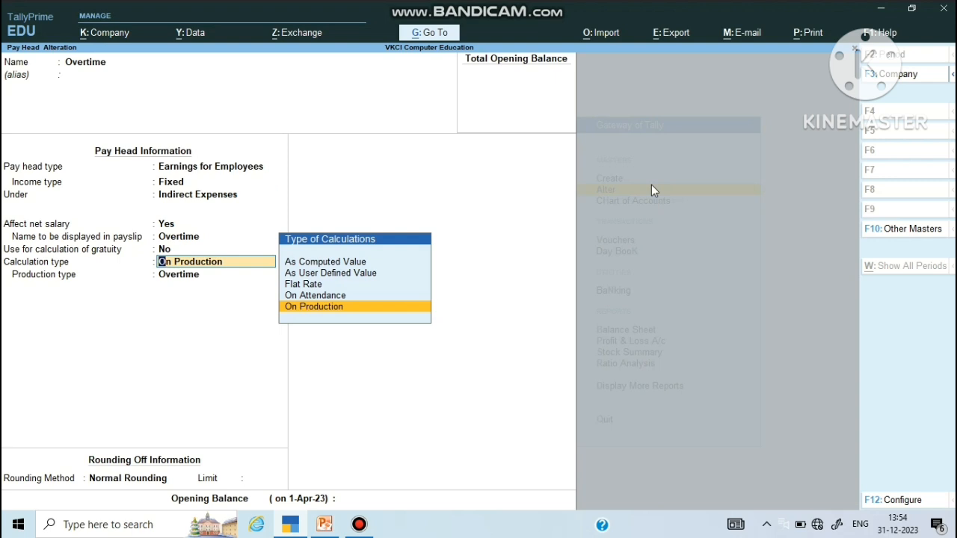
{"action": "key", "text": "Return"}
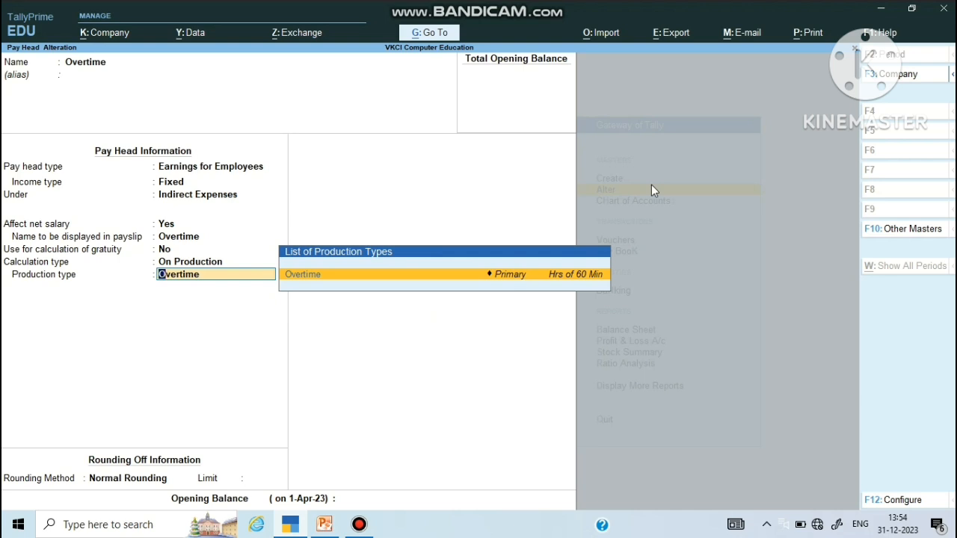
{"action": "key", "text": "Return"}
{"action": "key", "text": "Return"}
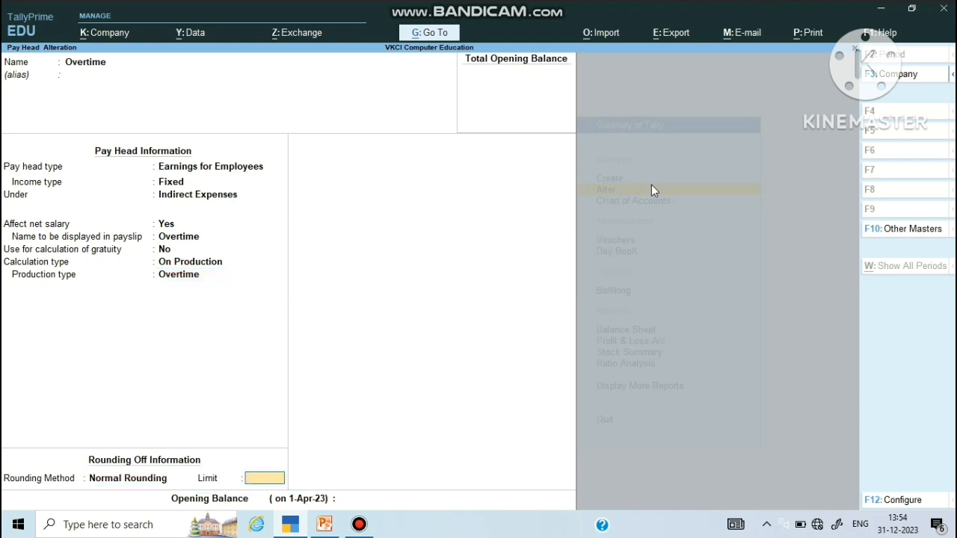
{"action": "key", "text": "Return"}
{"action": "key", "text": "Return"}
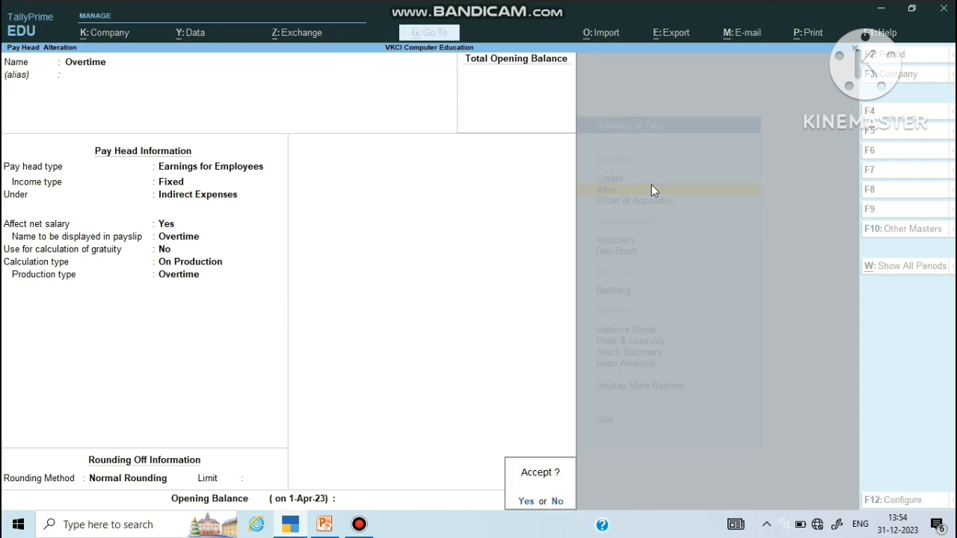
{"action": "key", "text": "Return"}
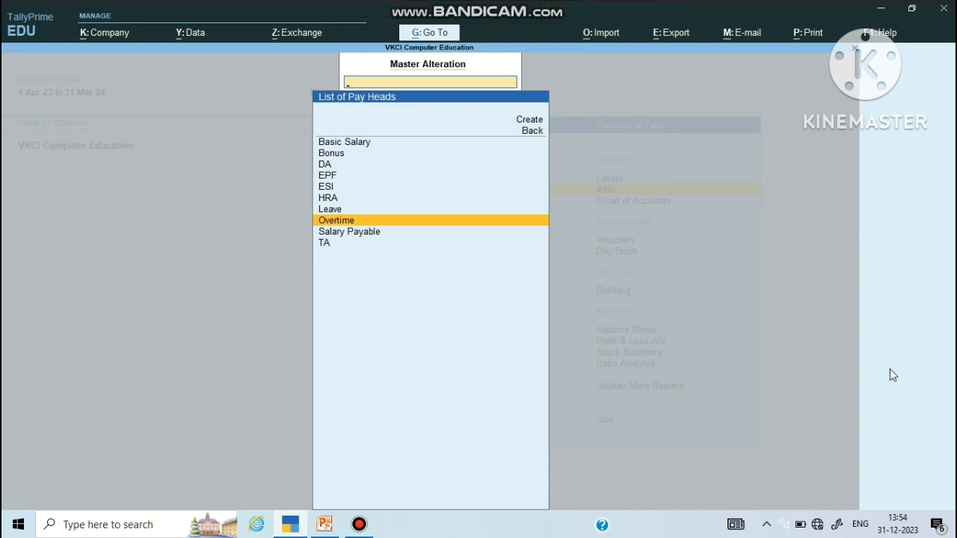
Step: Open TA, keeping Earnings for Employees, Fixed, Normal Rounding and On Current Earnings Total
{"action": "key", "text": "Down"}
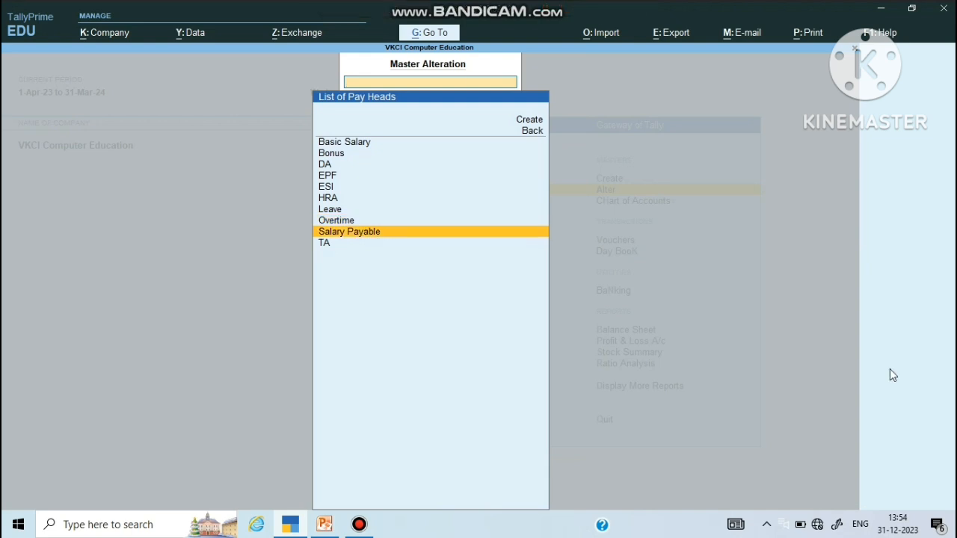
{"action": "key", "text": "Down"}
{"action": "key", "text": "Return"}
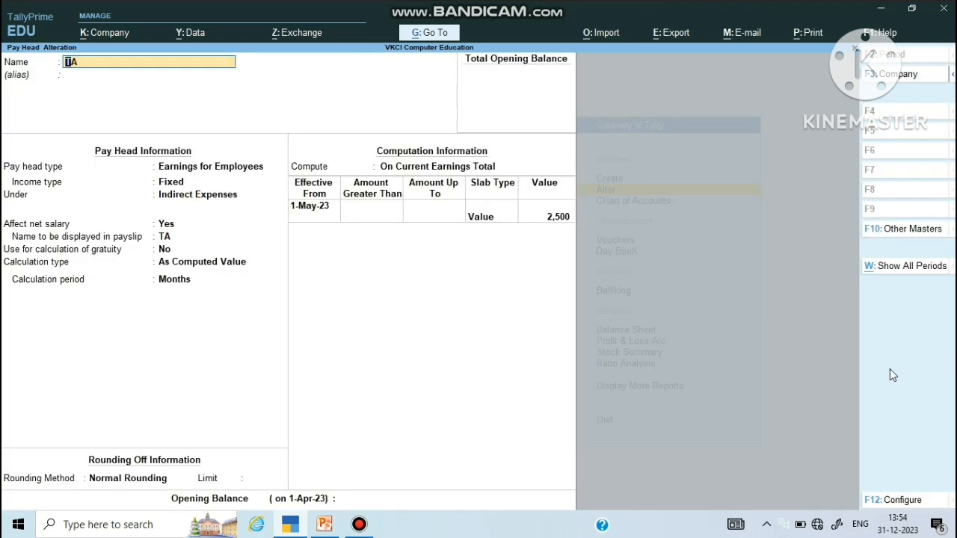
{"action": "key", "text": "Return"}
{"action": "key", "text": "Return"}
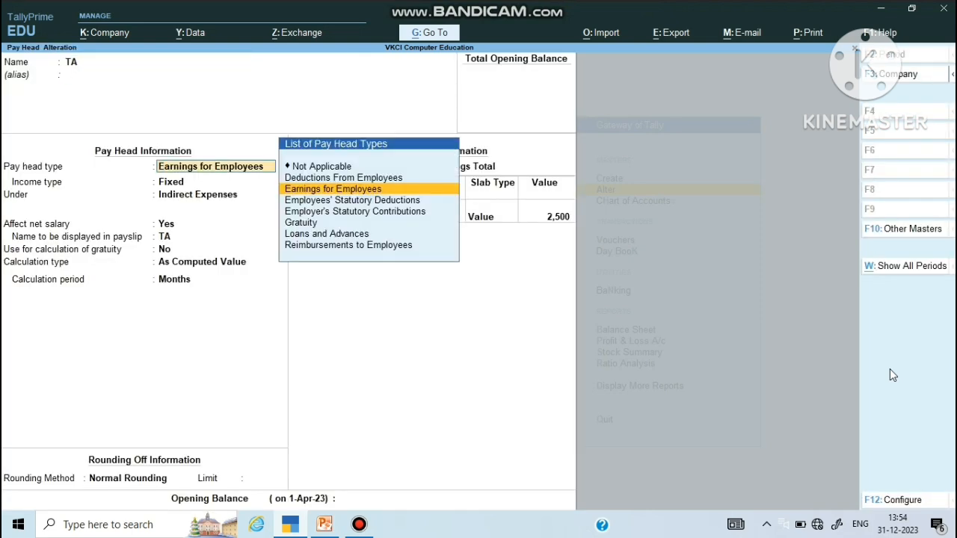
{"action": "key", "text": "Return"}
{"action": "key", "text": "Return"}
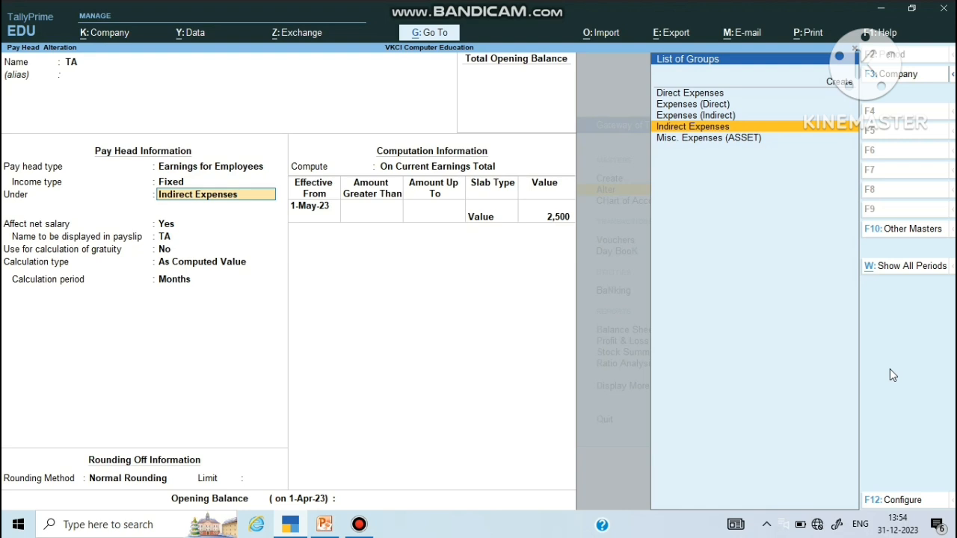
{"action": "key", "text": "Return"}
{"action": "key", "text": "Return"}
{"action": "key", "text": "Return"}
{"action": "key", "text": "Return"}
{"action": "key", "text": "Return"}
{"action": "key", "text": "Return"}
{"action": "key", "text": "Return"}
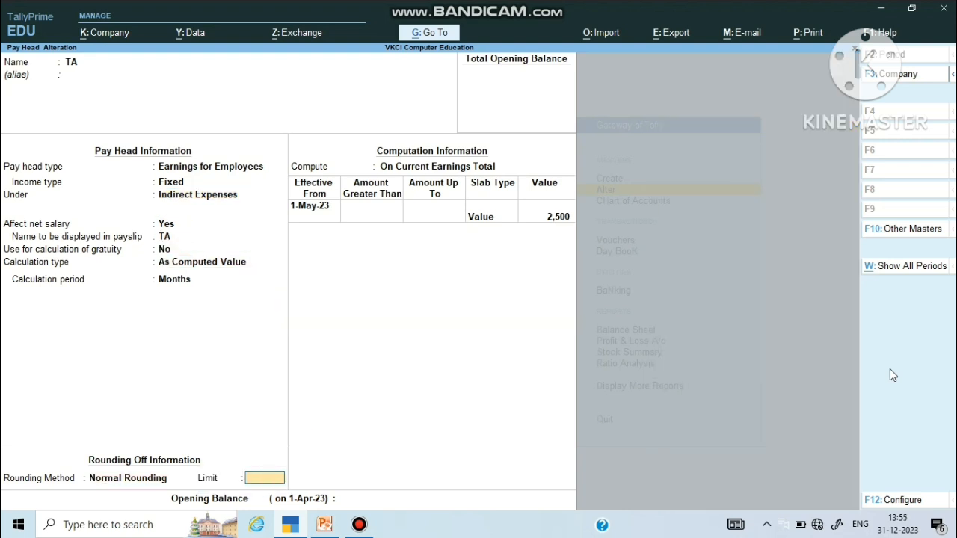
{"action": "key", "text": "Return"}
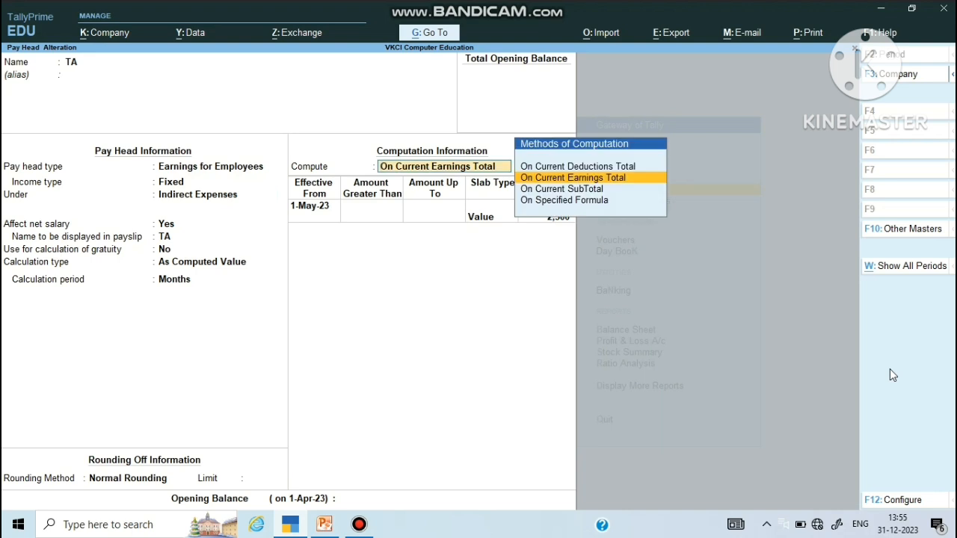
{"action": "key", "text": "Return"}
Step: Keep TA's 2,500 Value slab, add no extra row, and save the pay head
{"action": "key", "text": "Return"}
{"action": "key", "text": "BackSpace"}
{"action": "key", "text": "Return"}
{"action": "key", "text": "Return"}
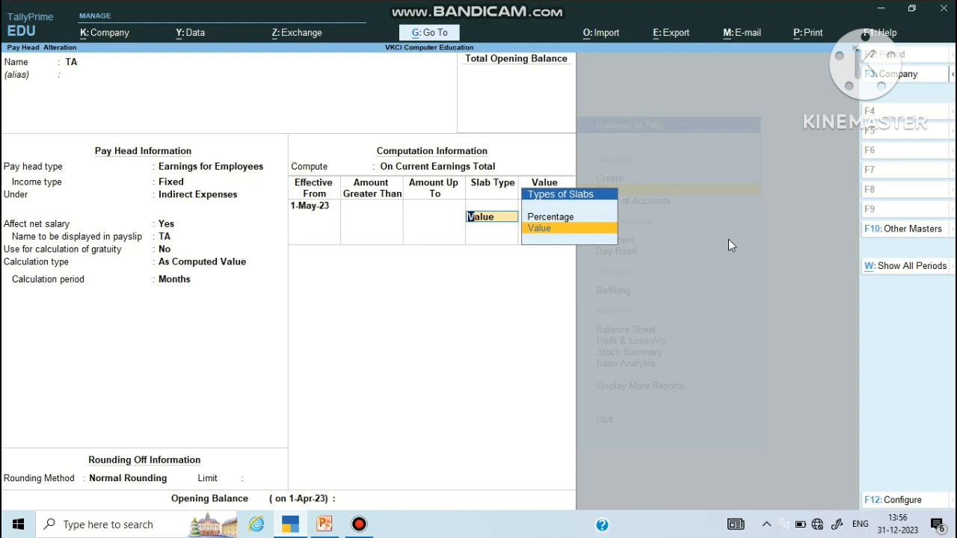
{"action": "key", "text": "Return"}
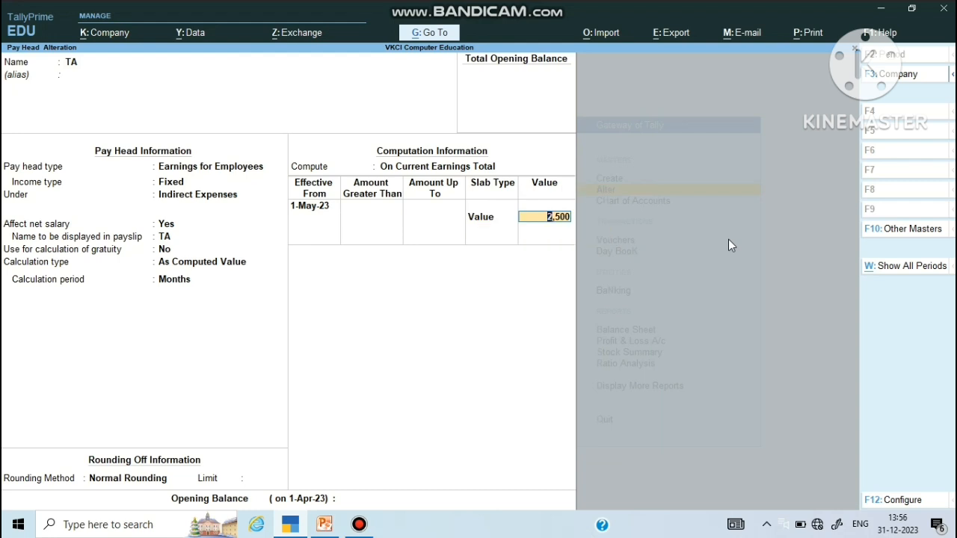
{"action": "key", "text": "Return"}
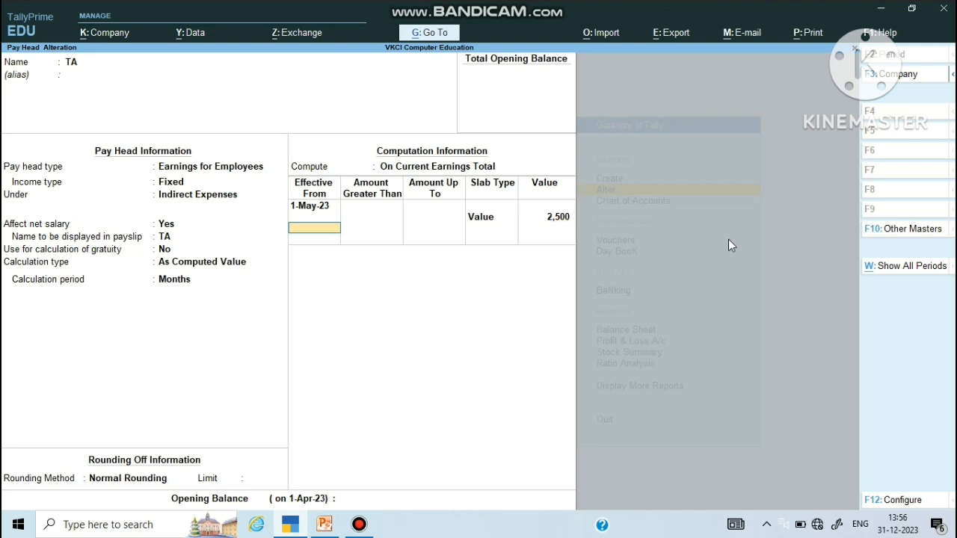
{"action": "key", "text": "Return"}
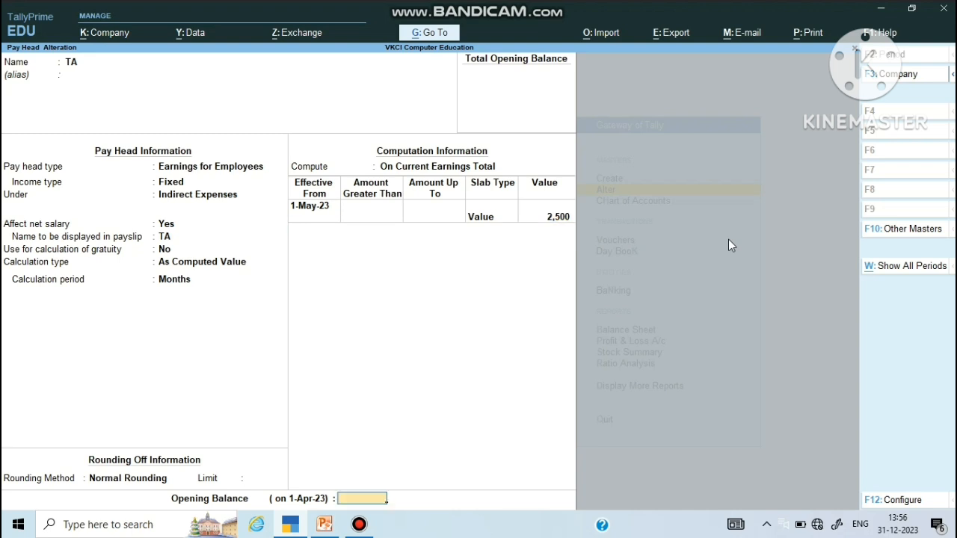
{"action": "key", "text": "Return"}
{"action": "key", "text": "y"}
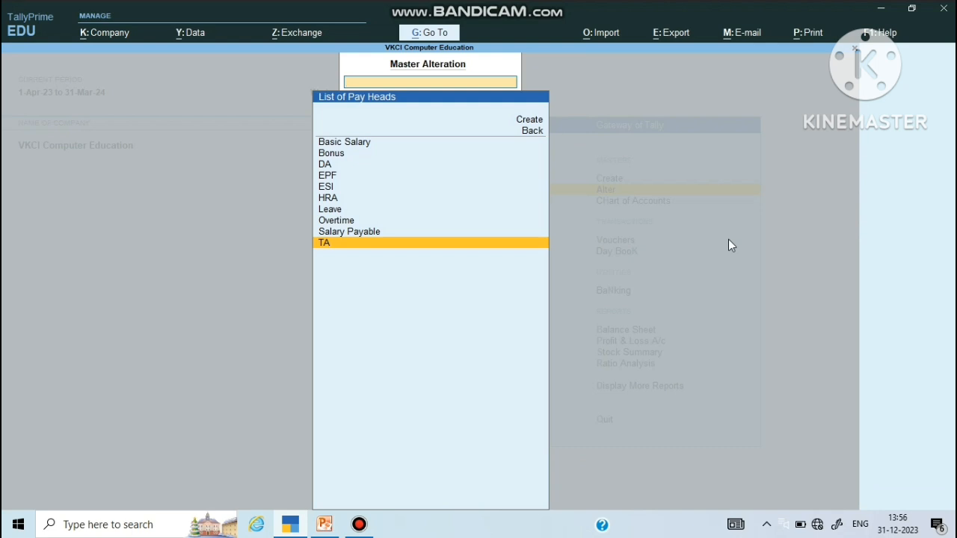
Step: Open EPF, keeping Deductions From Employees, Current Liabilities, affects net salary and As Computed Value
{"action": "key", "text": "Up"}
{"action": "key", "text": "Up"}
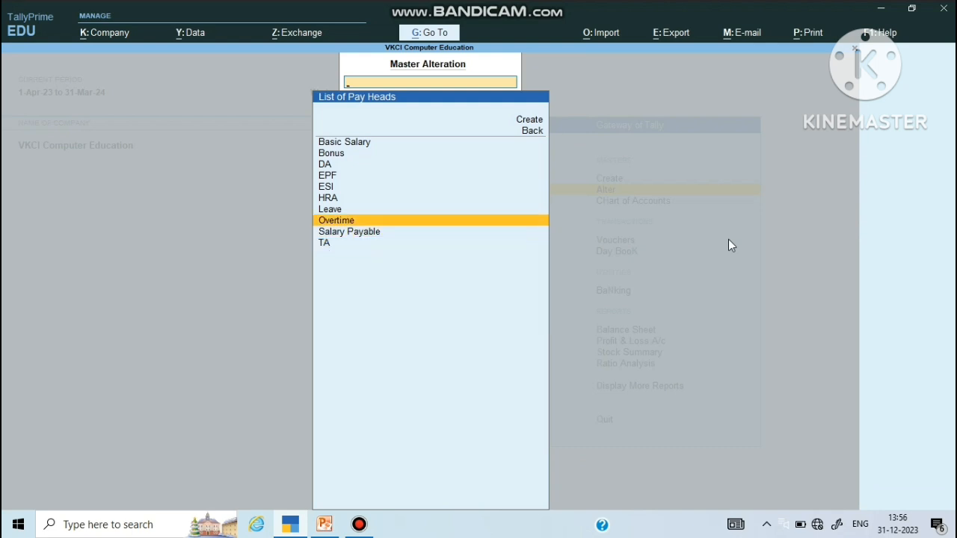
{"action": "key", "text": "Up"}
{"action": "key", "text": "Up"}
{"action": "key", "text": "Up"}
{"action": "key", "text": "Up"}
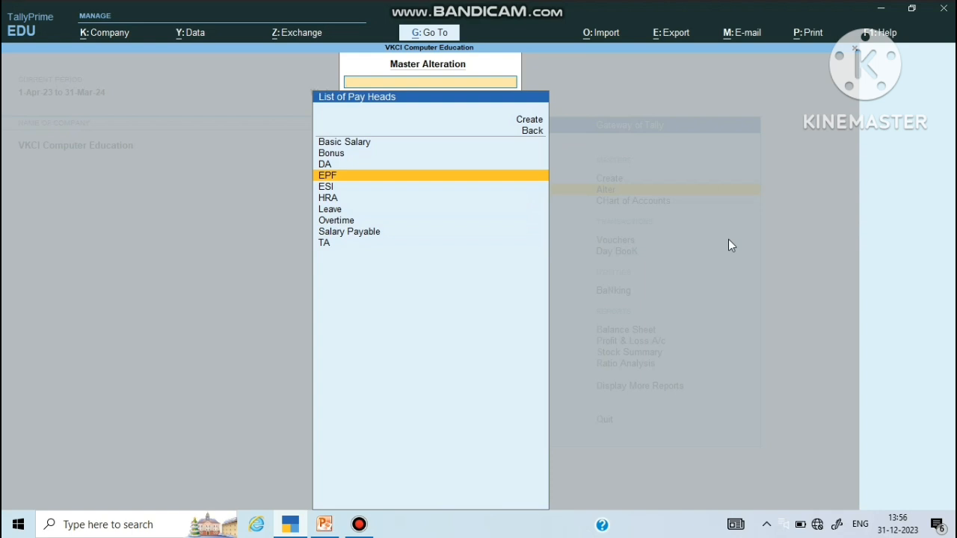
{"action": "key", "text": "Return"}
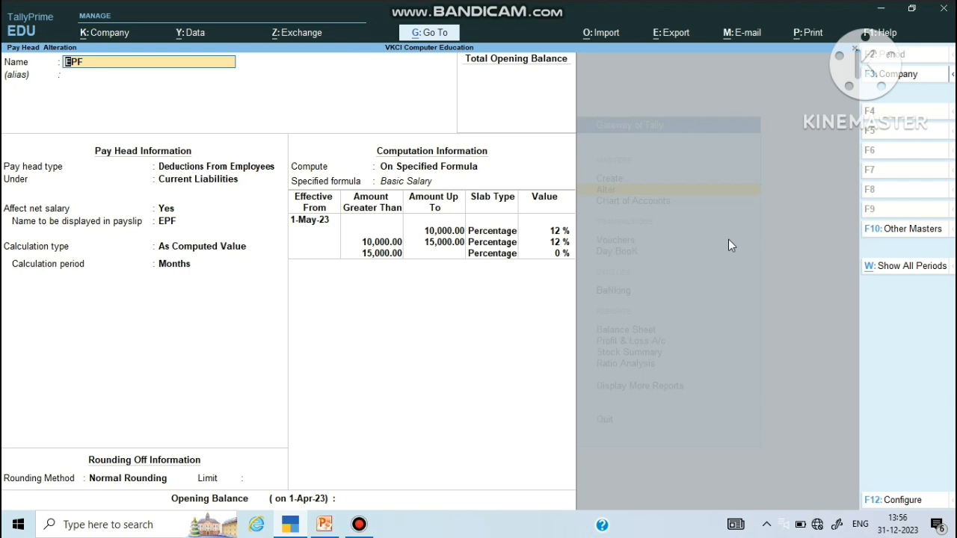
{"action": "key", "text": "Return"}
{"action": "key", "text": "Return"}
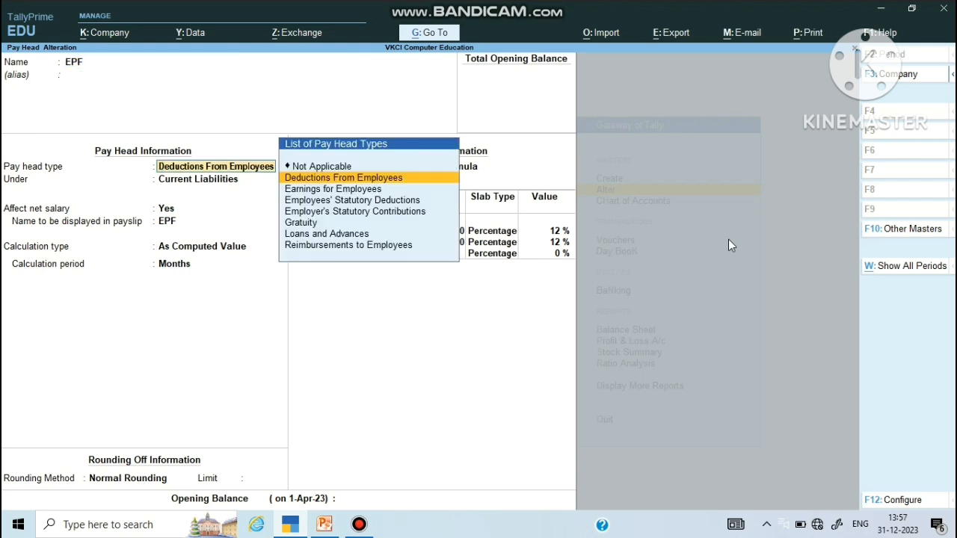
{"action": "key", "text": "Return"}
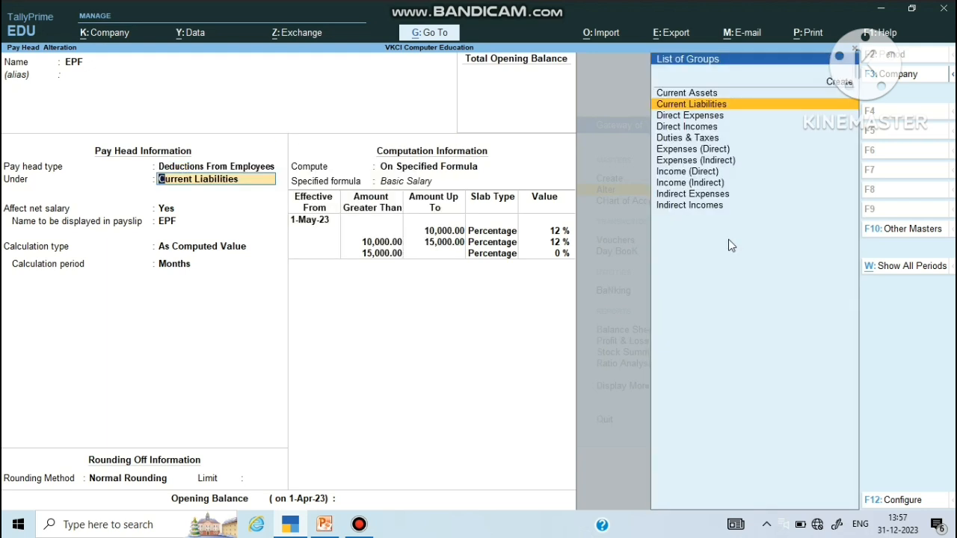
{"action": "key", "text": "Return"}
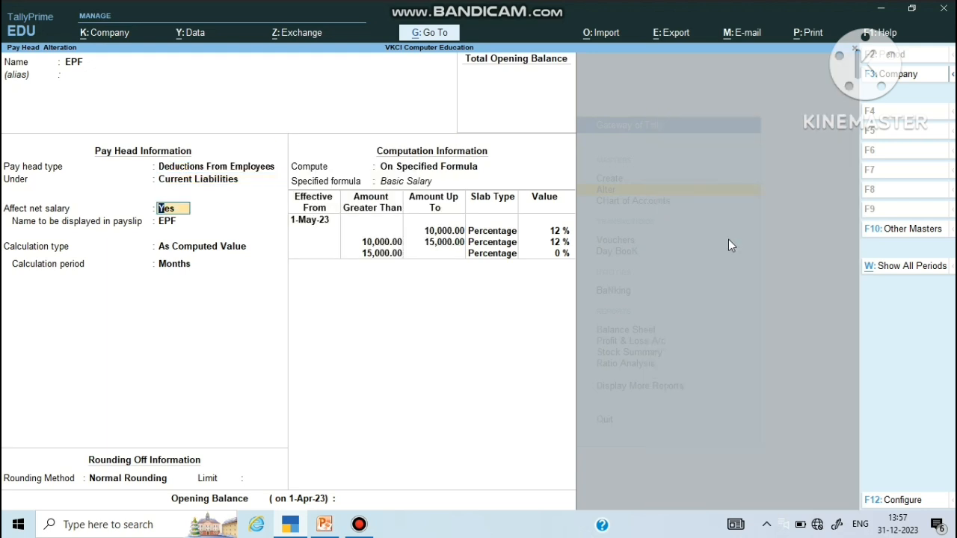
{"action": "key", "text": "Return"}
{"action": "key", "text": "Return"}
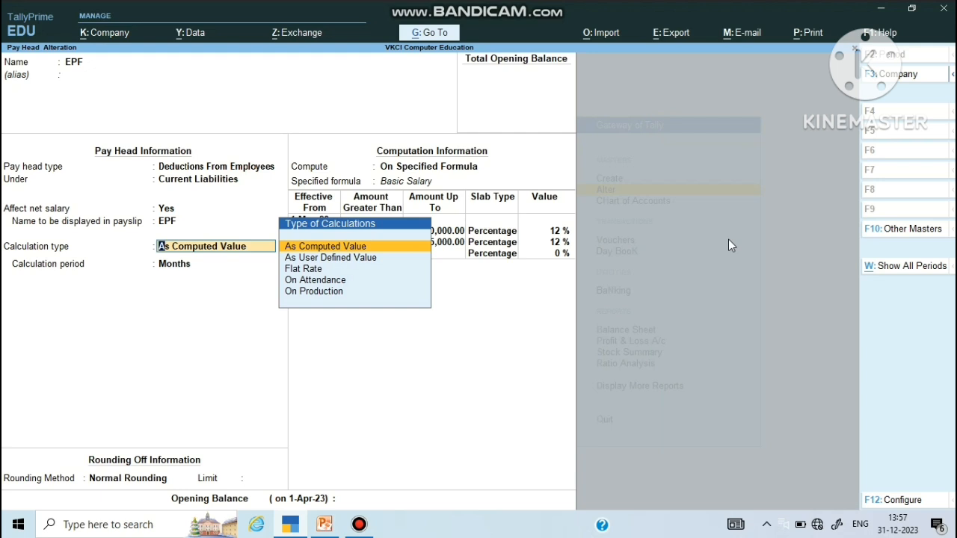
{"action": "key", "text": "Return"}
{"action": "key", "text": "Return"}
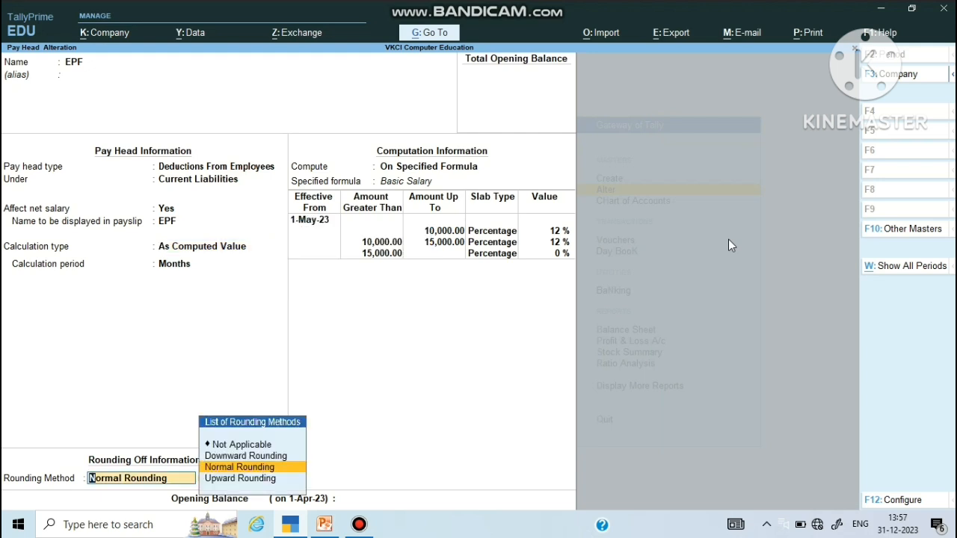
{"action": "key", "text": "Return"}
{"action": "key", "text": "Return"}
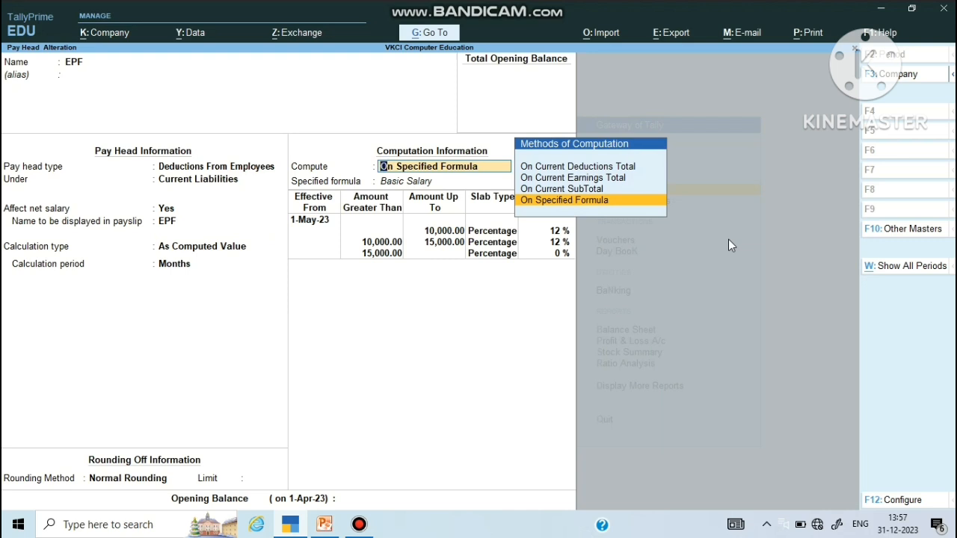
Step: Keep EPF On Specified Formula with Basic Salary as the only formula component
{"action": "key", "text": "Up"}
{"action": "key", "text": "Up"}
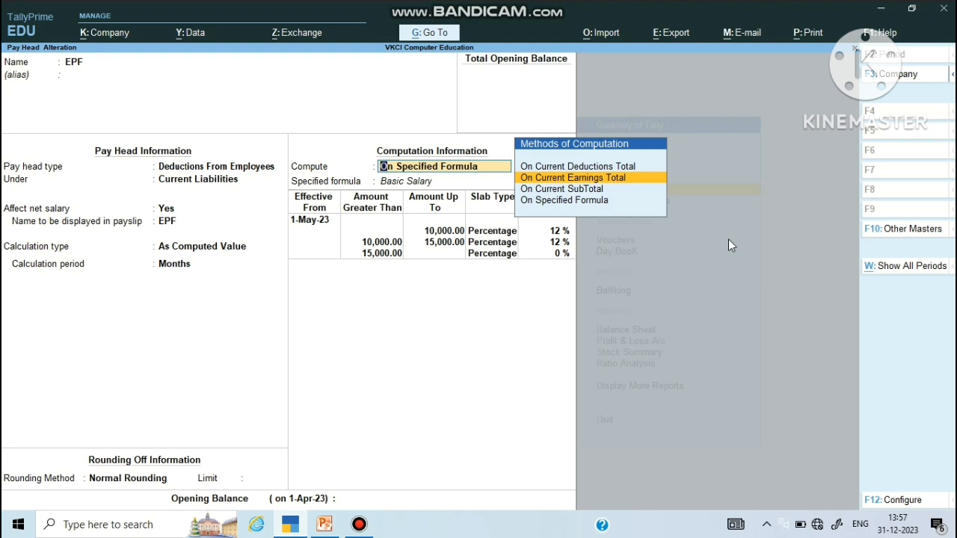
{"action": "key", "text": "Down"}
{"action": "key", "text": "Down"}
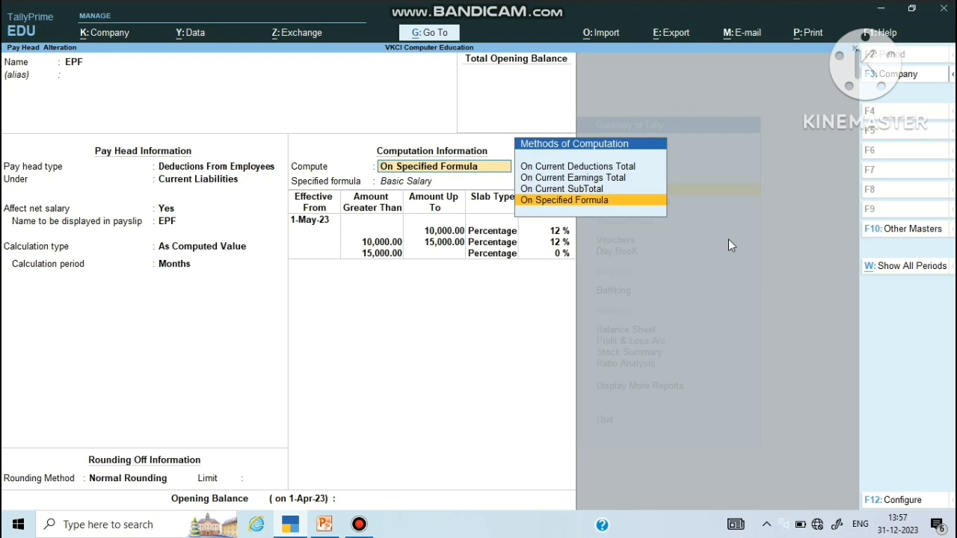
{"action": "key", "text": "Return"}
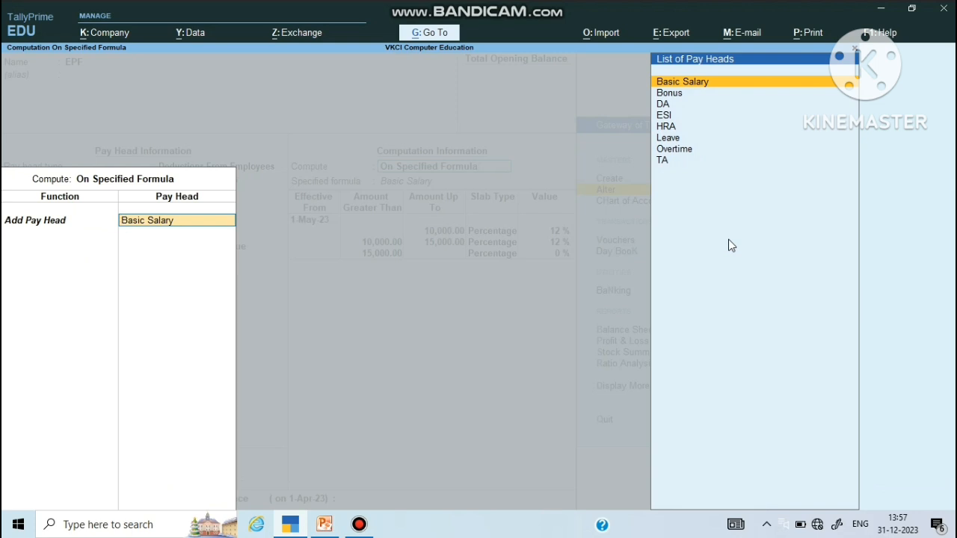
{"action": "key", "text": "Return"}
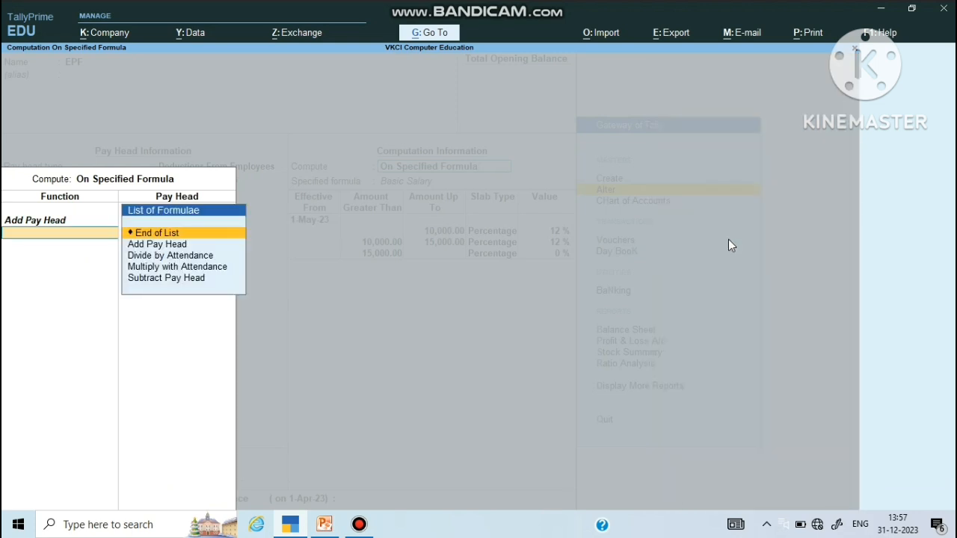
{"action": "key", "text": "Return"}
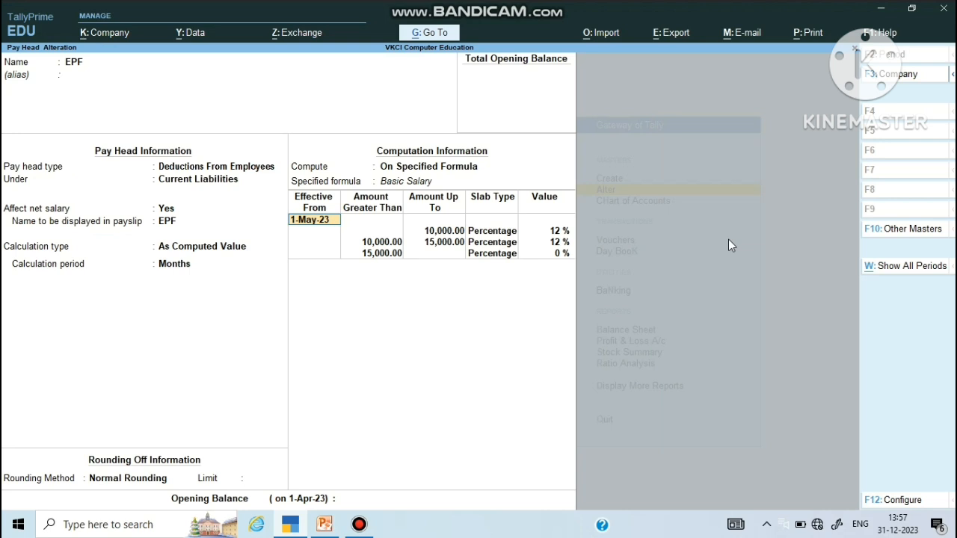
Step: Keep EPF's 1-May-23 slabs at 12 %, 12 % and 0 % above 15,000, and save it
{"action": "key", "text": "Return"}
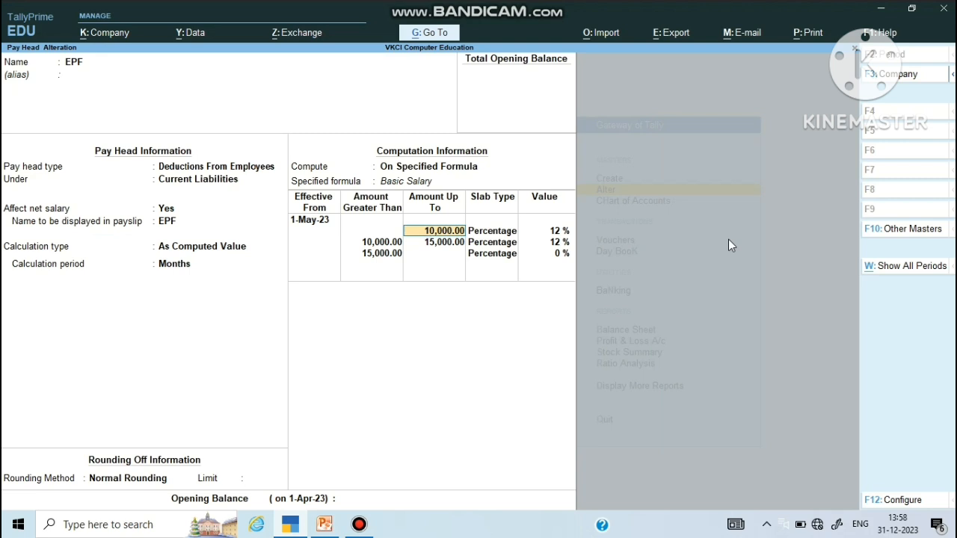
{"action": "key", "text": "Return"}
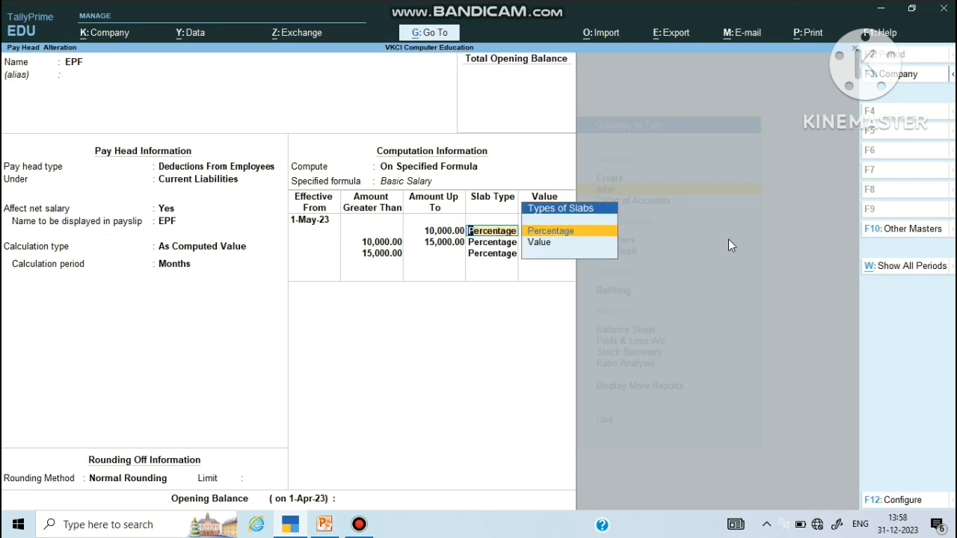
{"action": "key", "text": "Return"}
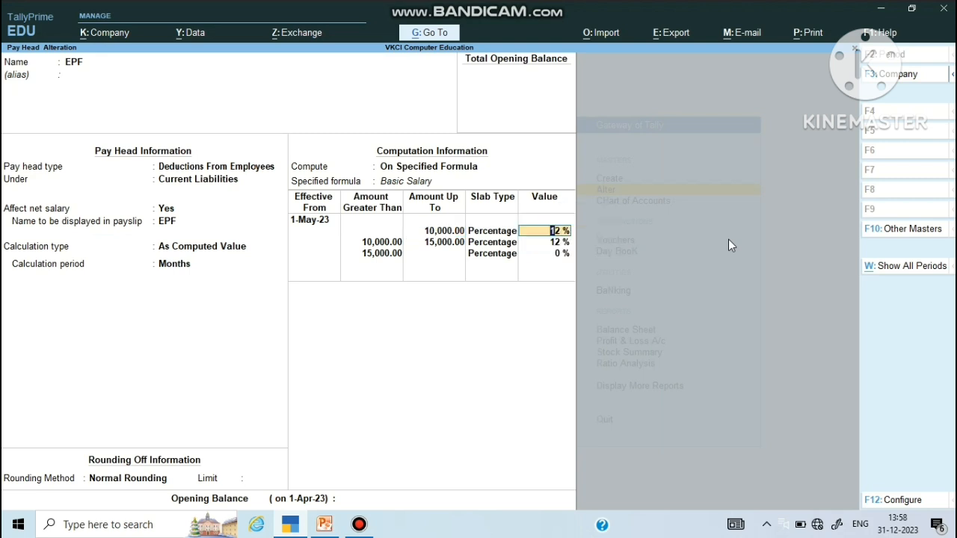
{"action": "key", "text": "Return"}
{"action": "key", "text": "Return"}
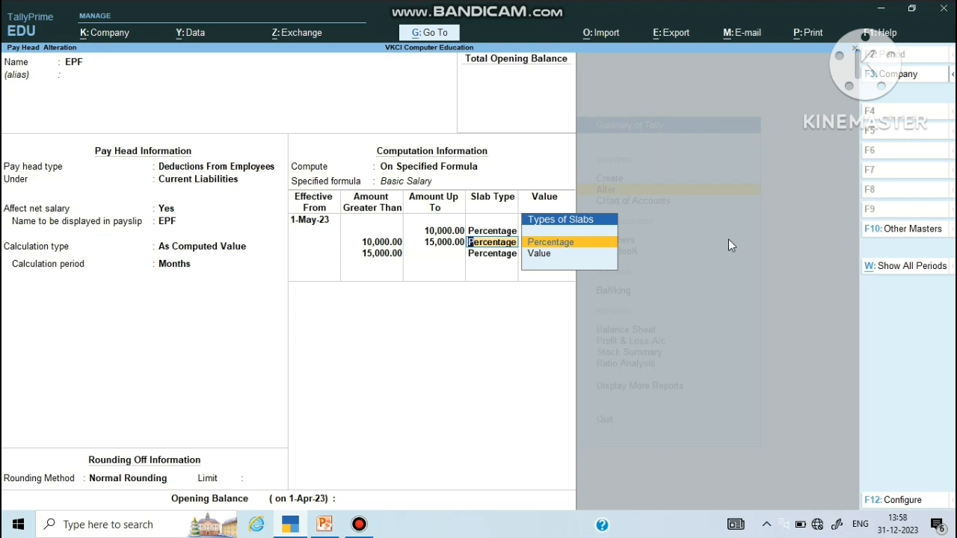
{"action": "key", "text": "Return"}
{"action": "key", "text": "Return"}
{"action": "key", "text": "Return"}
{"action": "key", "text": "Return"}
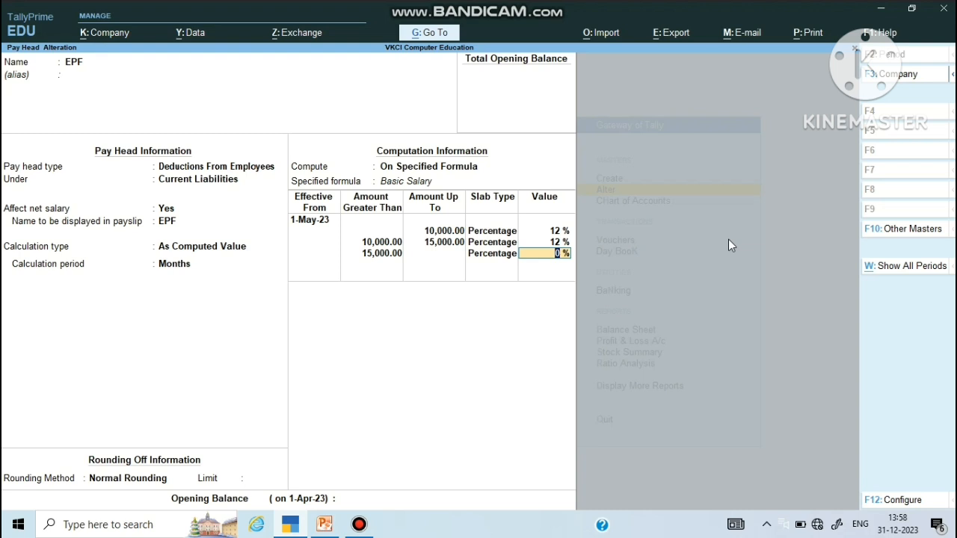
{"action": "key", "text": "Return"}
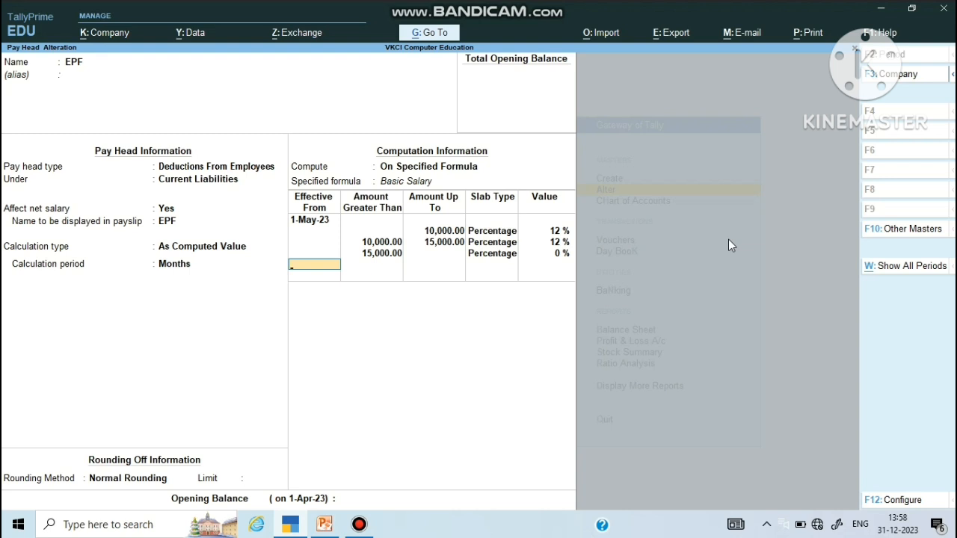
{"action": "key", "text": "Return"}
{"action": "key", "text": "Return"}
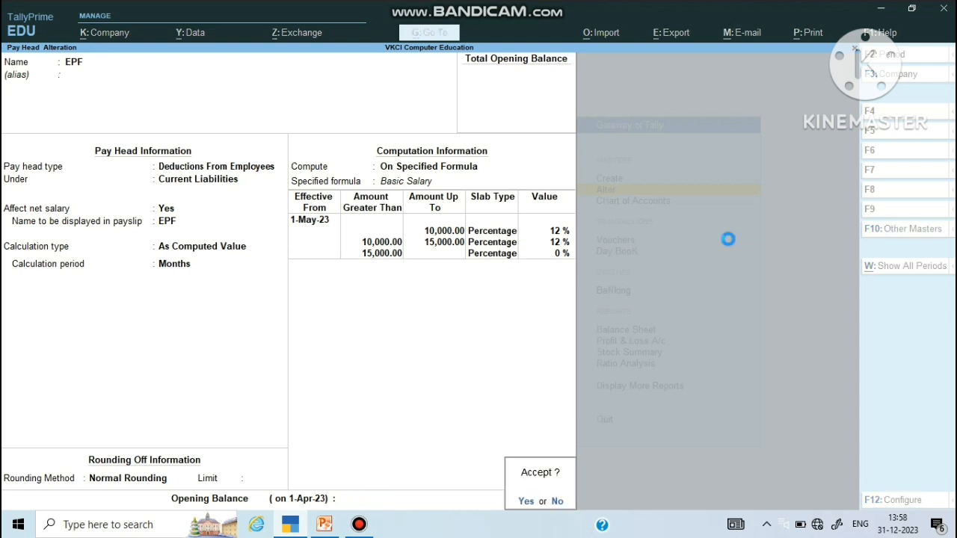
{"action": "key", "text": "Return"}
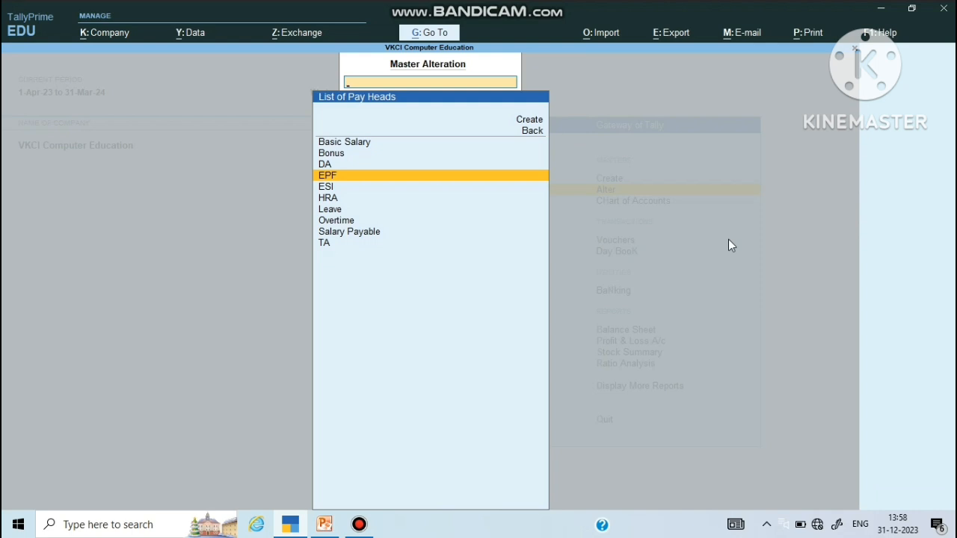
Step: Open ESI and keep its type, Current Liabilities, Normal Rounding and On Specified Formula computation
{"action": "key", "text": "Down"}
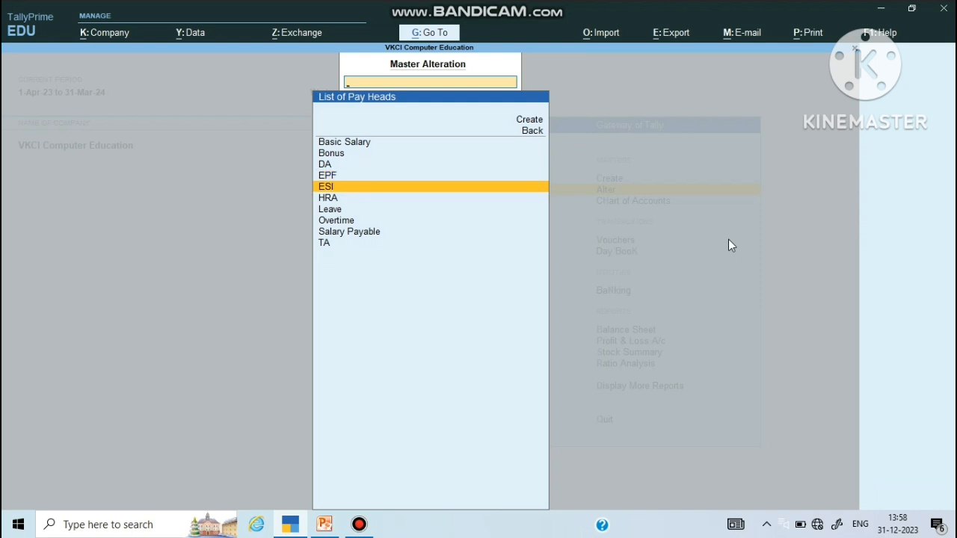
{"action": "key", "text": "Return"}
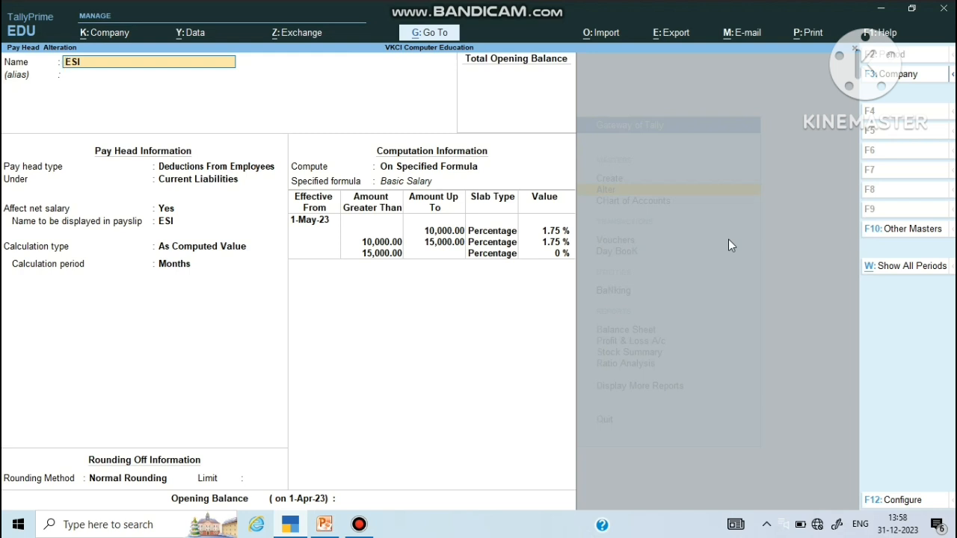
{"action": "key", "text": "Return"}
{"action": "key", "text": "Return"}
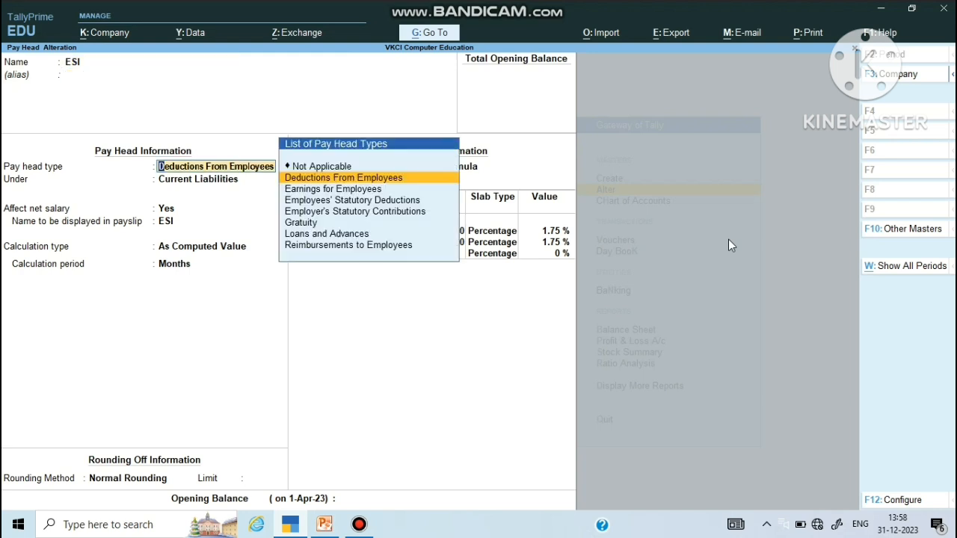
{"action": "key", "text": "Return"}
{"action": "key", "text": "Return"}
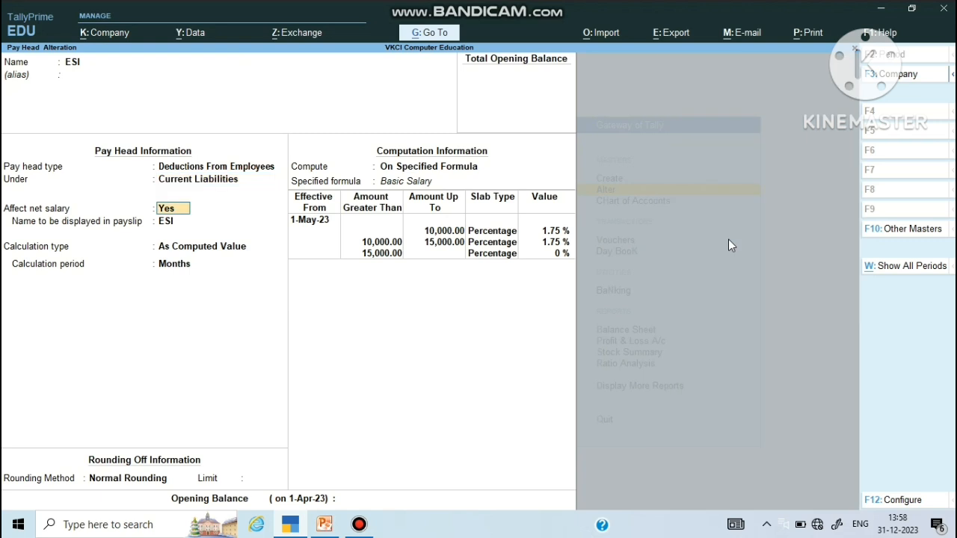
{"action": "key", "text": "Return"}
{"action": "key", "text": "Return"}
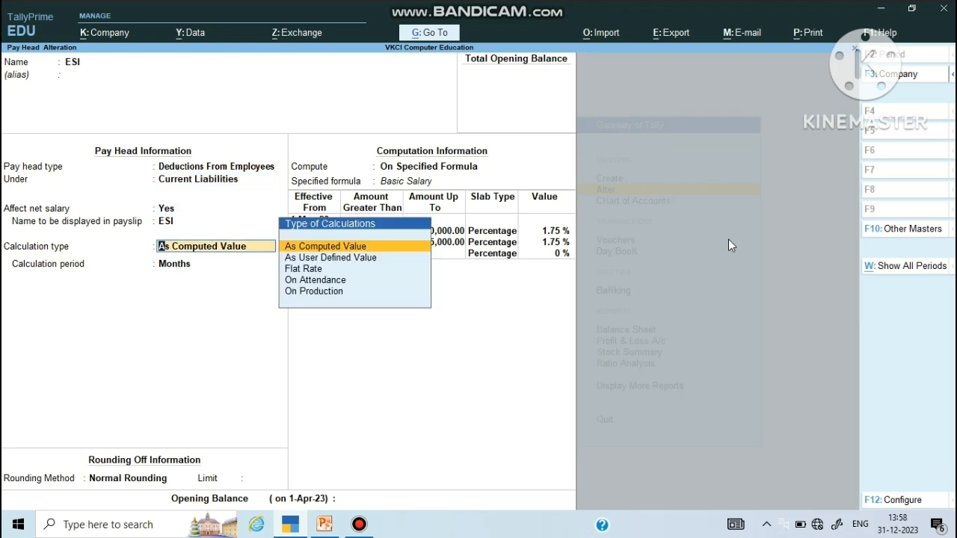
{"action": "key", "text": "Return"}
{"action": "key", "text": "Return"}
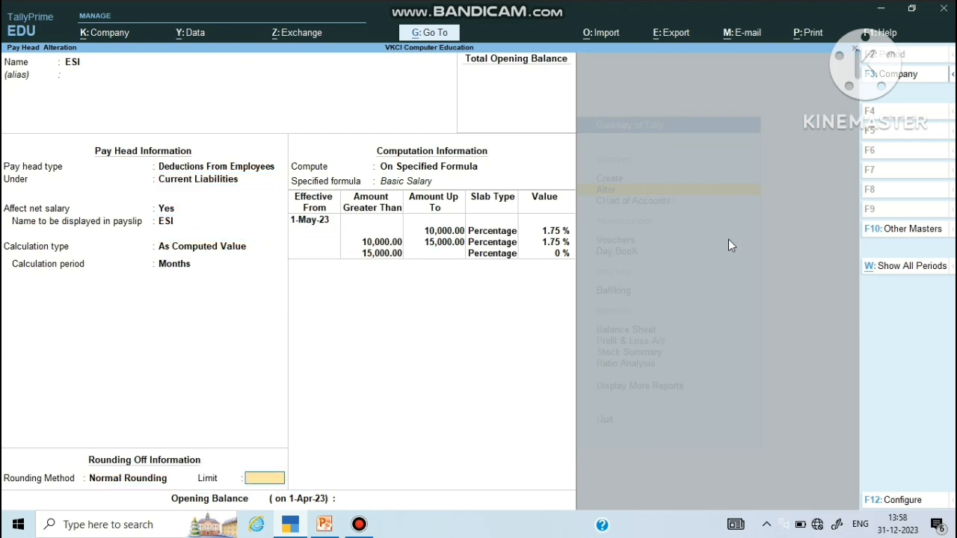
{"action": "key", "text": "Return"}
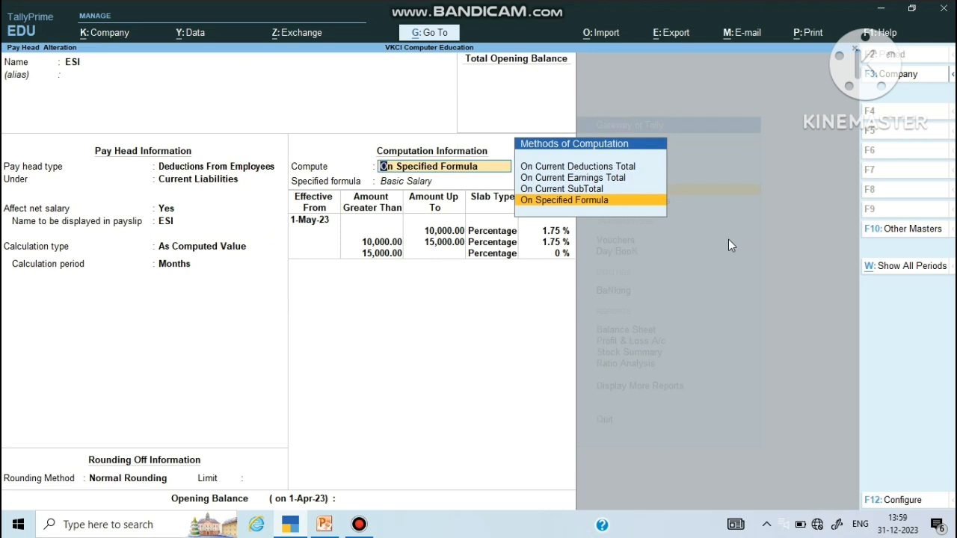
{"action": "key", "text": "Up"}
{"action": "key", "text": "Up"}
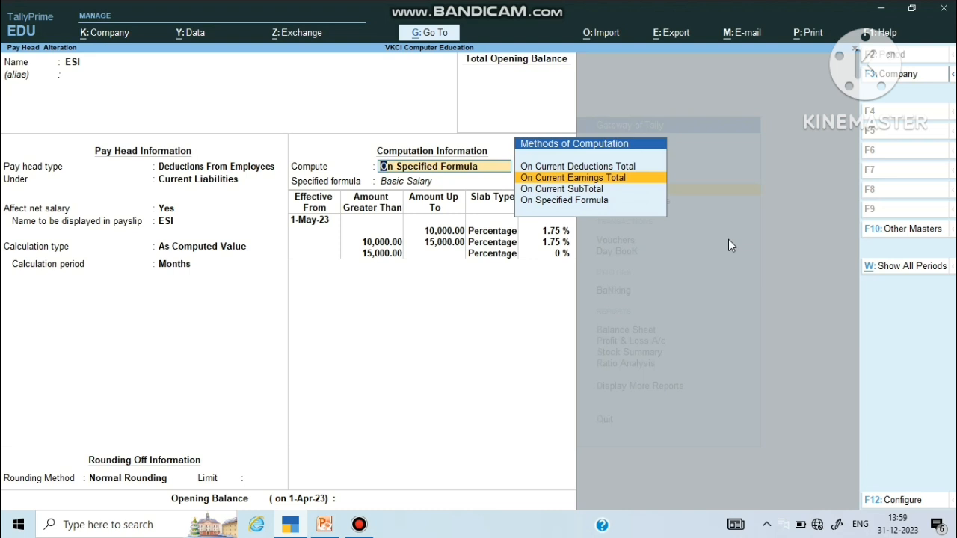
{"action": "key", "text": "Down"}
{"action": "key", "text": "Down"}
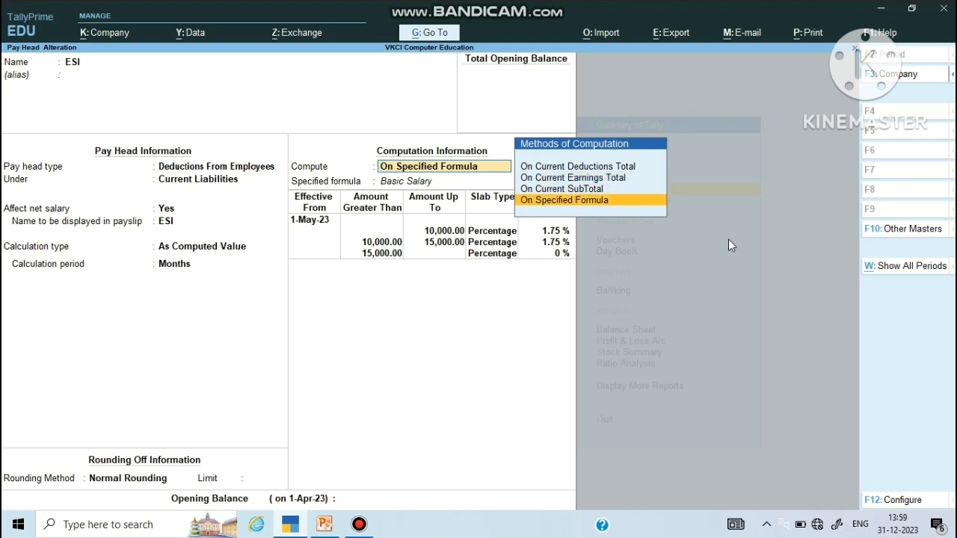
Step: Keep ESI's formula on Basic Salary and its 1.75% slab up to 15,000, 0% above
{"action": "key", "text": "Return"}
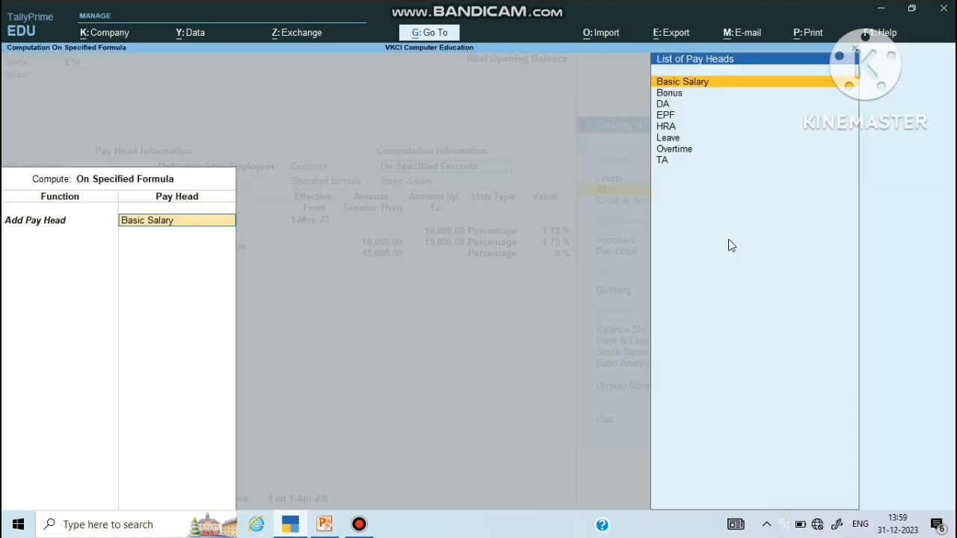
{"action": "key", "text": "Return"}
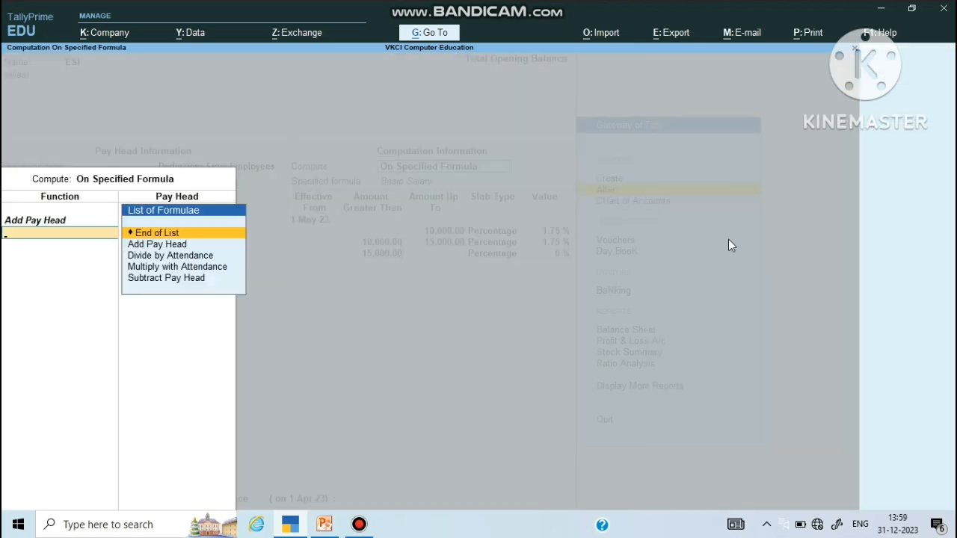
{"action": "key", "text": "Return"}
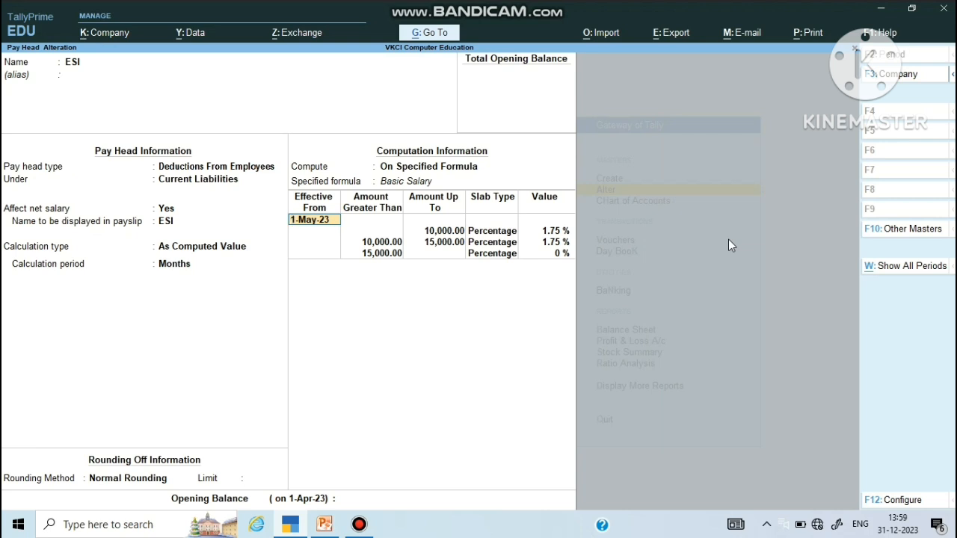
{"action": "key", "text": "Return"}
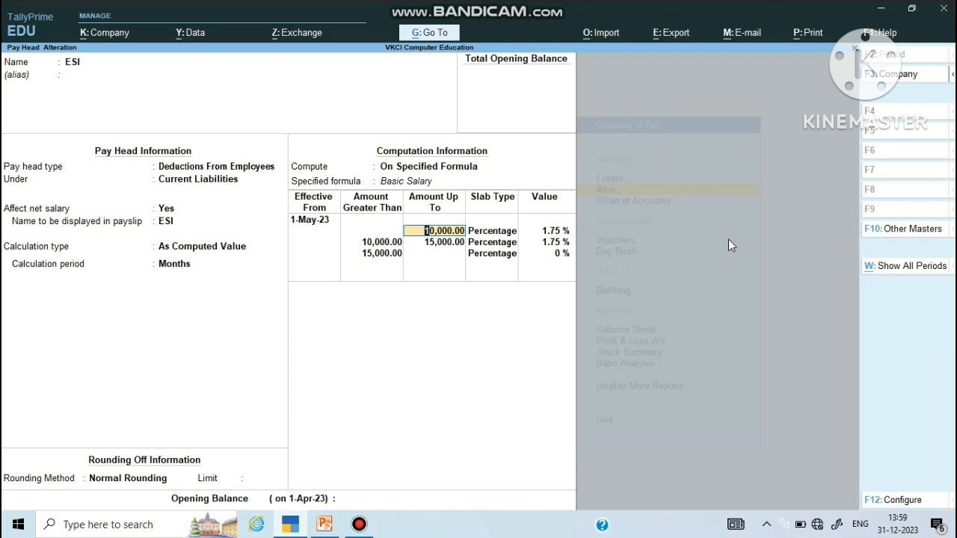
{"action": "key", "text": "Return"}
{"action": "key", "text": "Return"}
{"action": "key", "text": "Return"}
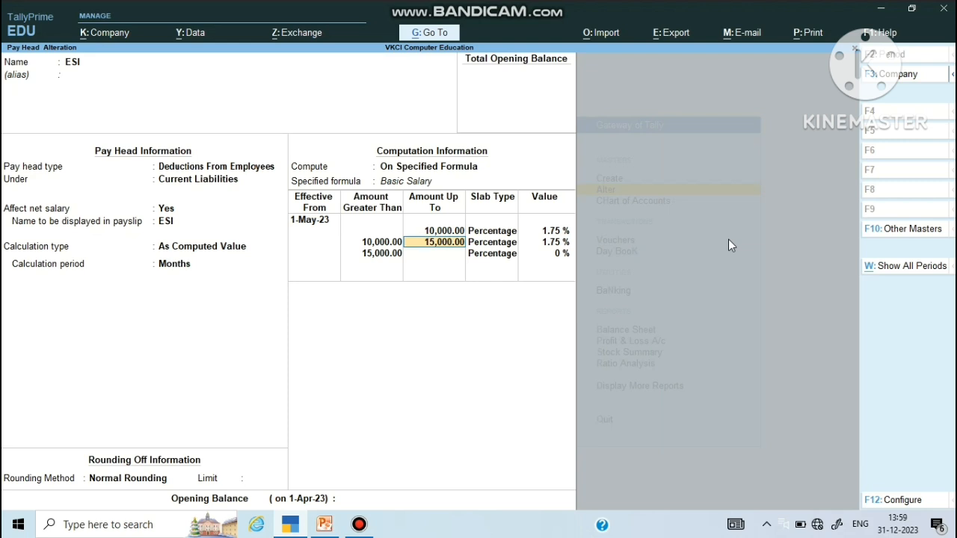
{"action": "key", "text": "Return"}
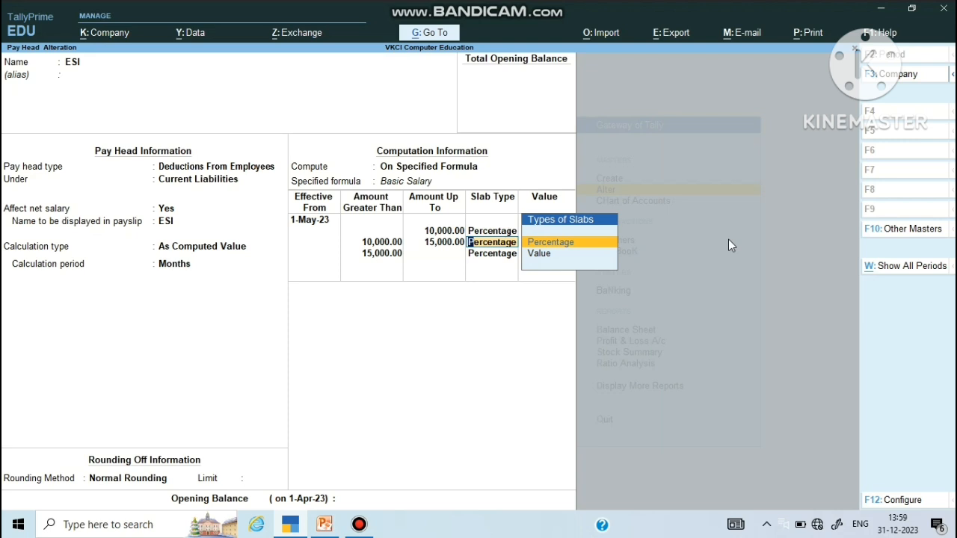
{"action": "key", "text": "Return"}
{"action": "key", "text": "Return"}
{"action": "key", "text": "Return"}
{"action": "key", "text": "Return"}
{"action": "key", "text": "Return"}
{"action": "key", "text": "Return"}
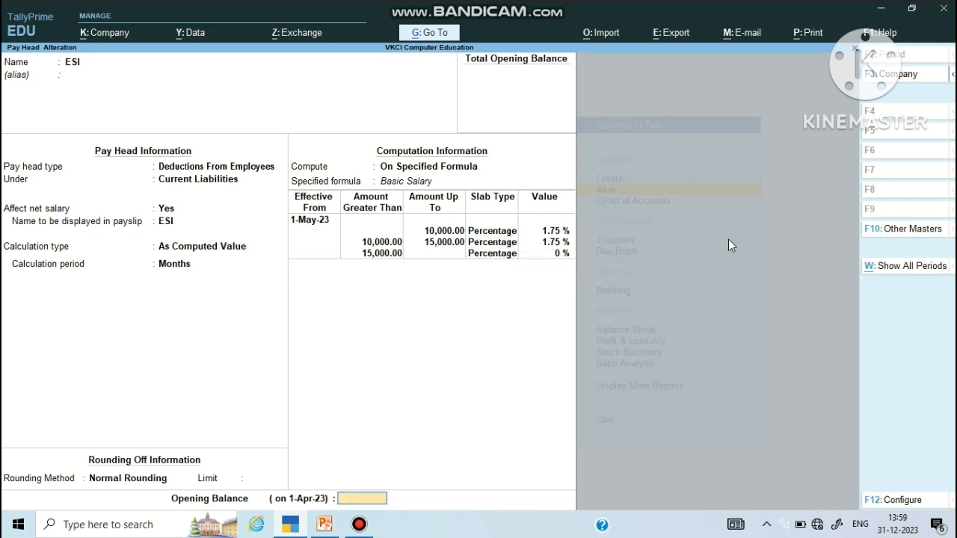
{"action": "key", "text": "Return"}
{"action": "key", "text": "Return"}
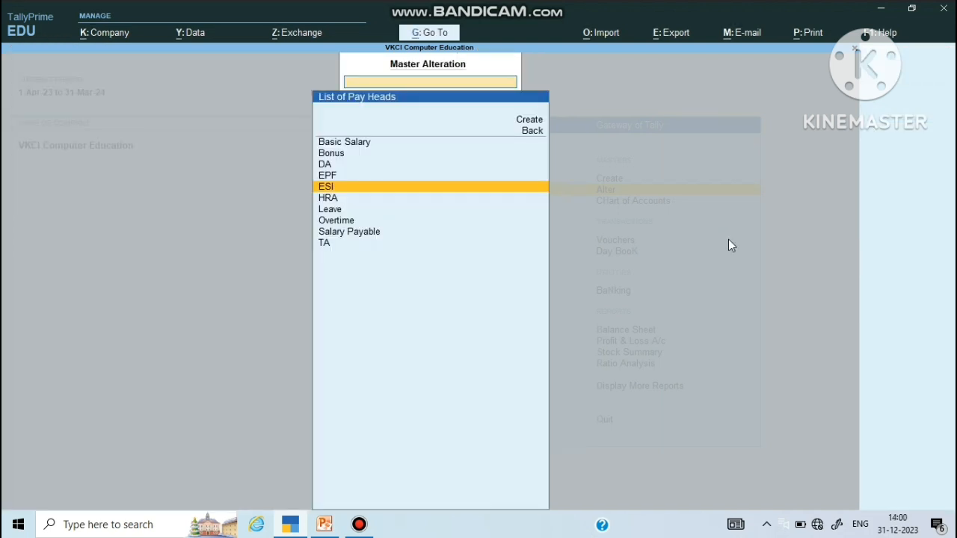
Step: Save Leave unchanged as a Deductions From Employees pay head, On Attendance, in Days, Normal Rounding
{"action": "key", "text": "Down"}
{"action": "key", "text": "Down"}
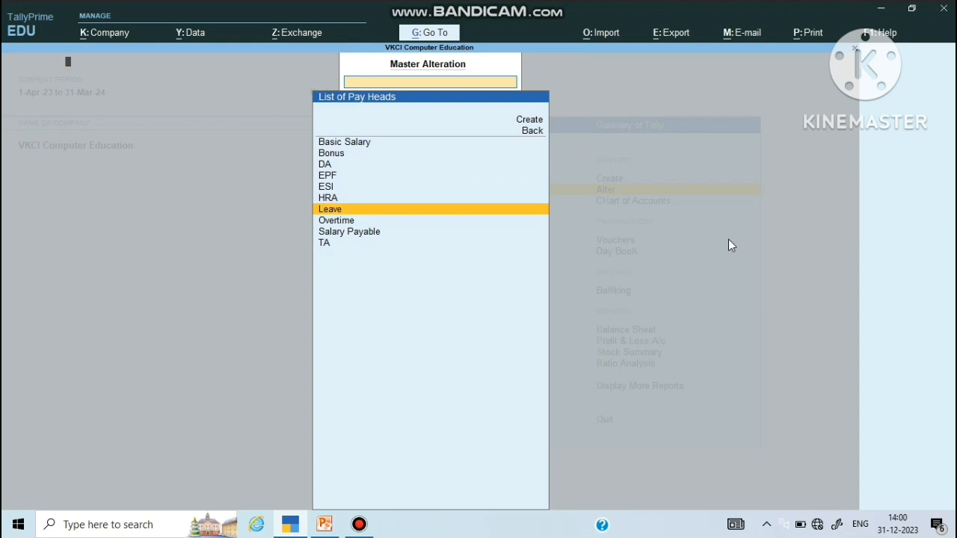
{"action": "key", "text": "Return"}
{"action": "key", "text": "Return"}
{"action": "key", "text": "Return"}
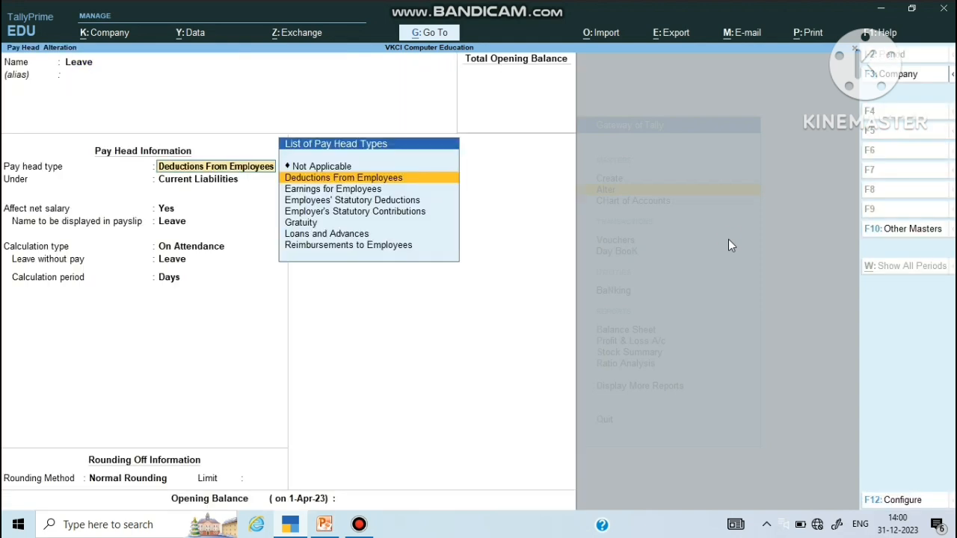
{"action": "key", "text": "Return"}
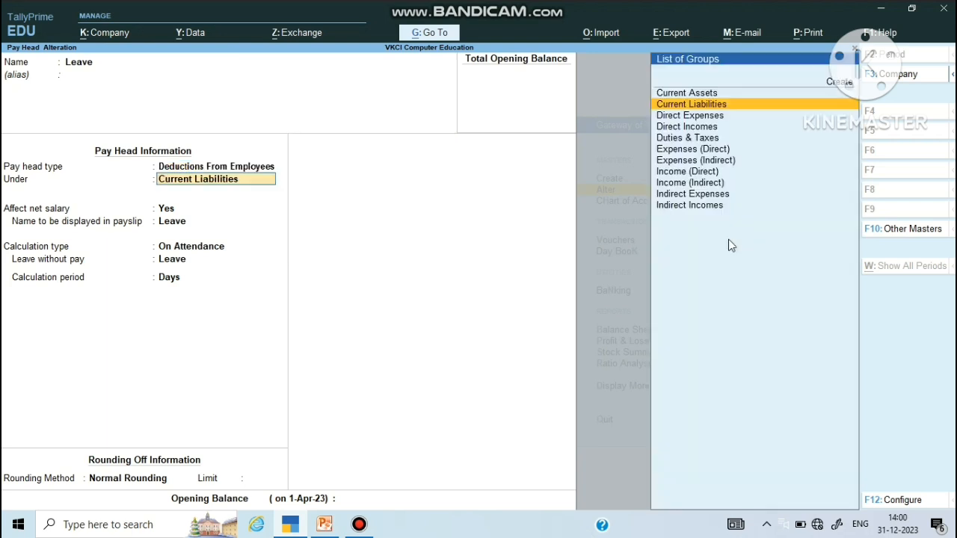
{"action": "key", "text": "Return"}
{"action": "key", "text": "Return"}
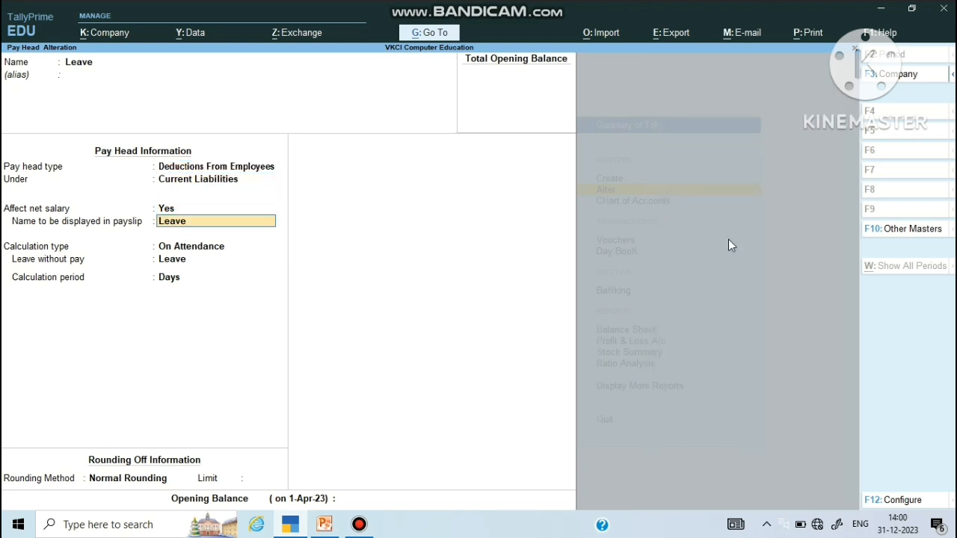
{"action": "key", "text": "Return"}
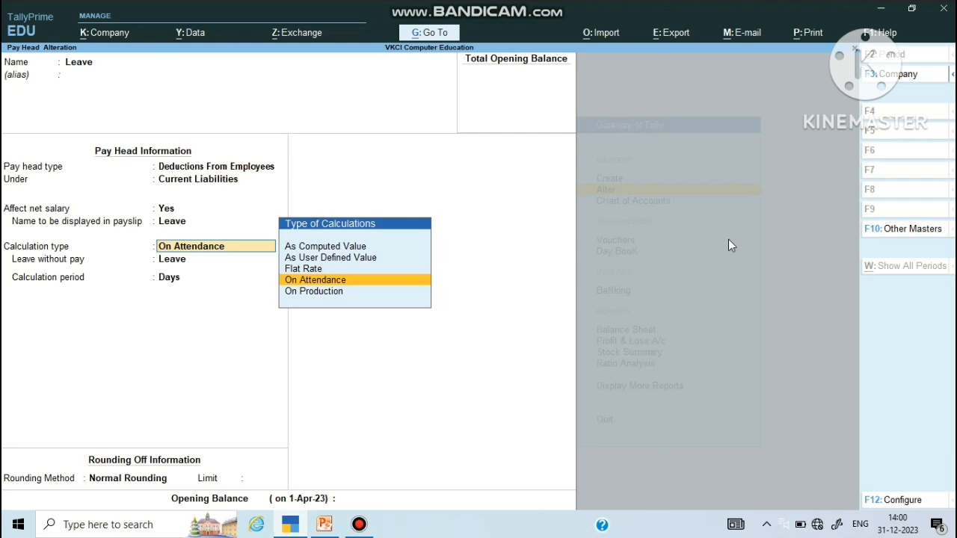
{"action": "key", "text": "Return"}
{"action": "key", "text": "Return"}
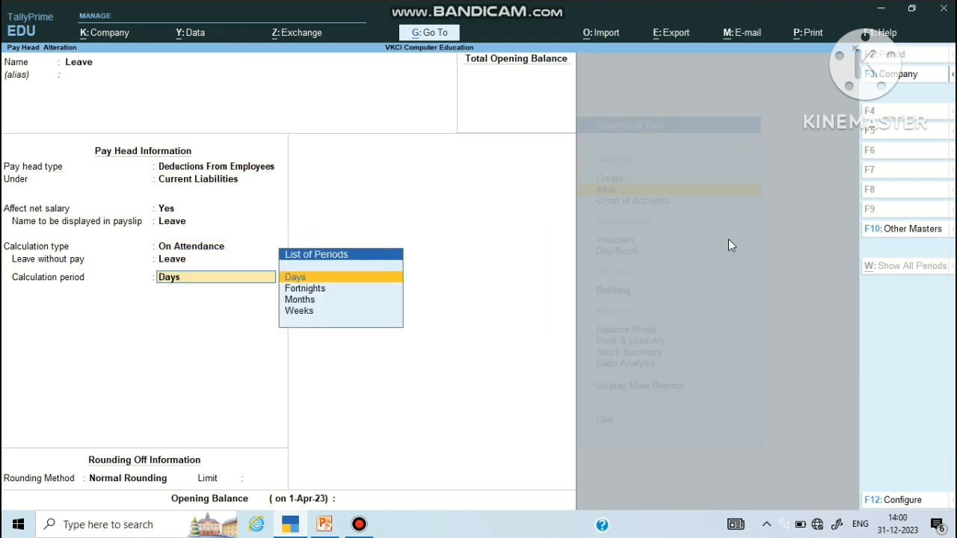
{"action": "key", "text": "Return"}
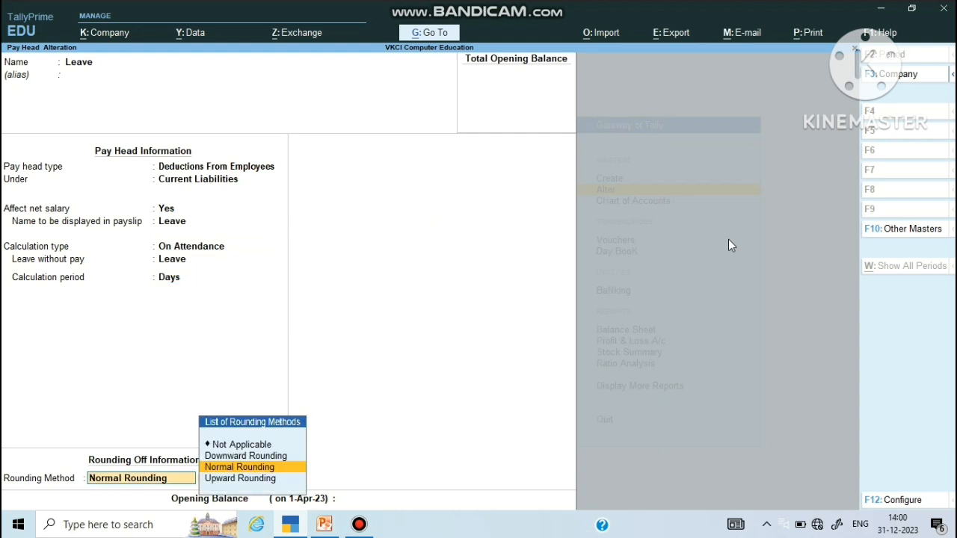
{"action": "key", "text": "Return"}
{"action": "key", "text": "Return"}
{"action": "key", "text": "Return"}
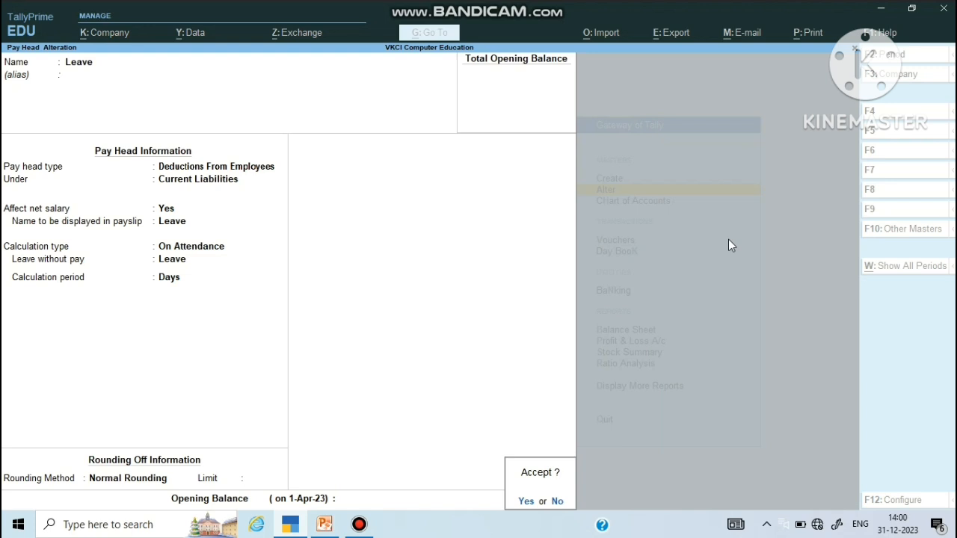
{"action": "key", "text": "Return"}
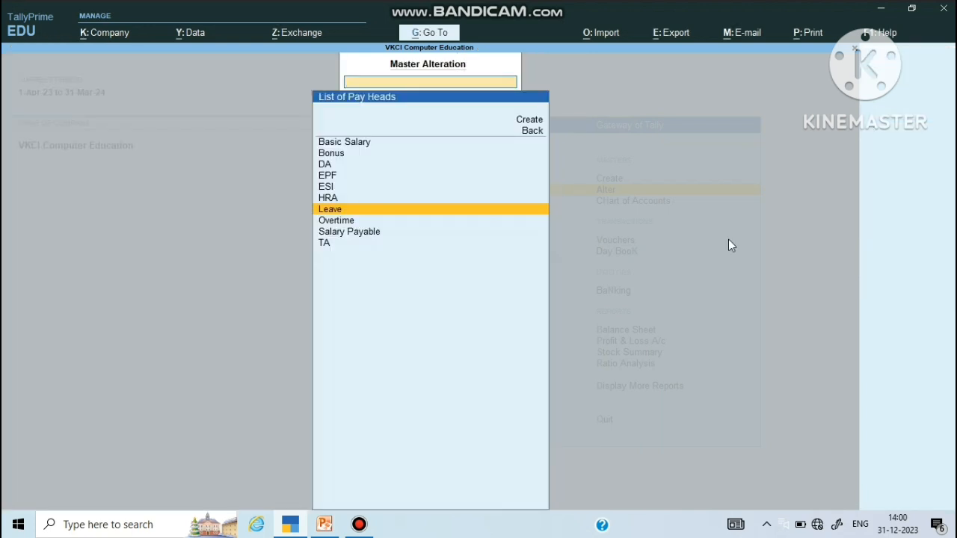
Step: Browse the ten pay heads from Basic Salary to TA, then open Salary Payable
{"action": "key", "text": "Down"}
{"action": "key", "text": "Down"}
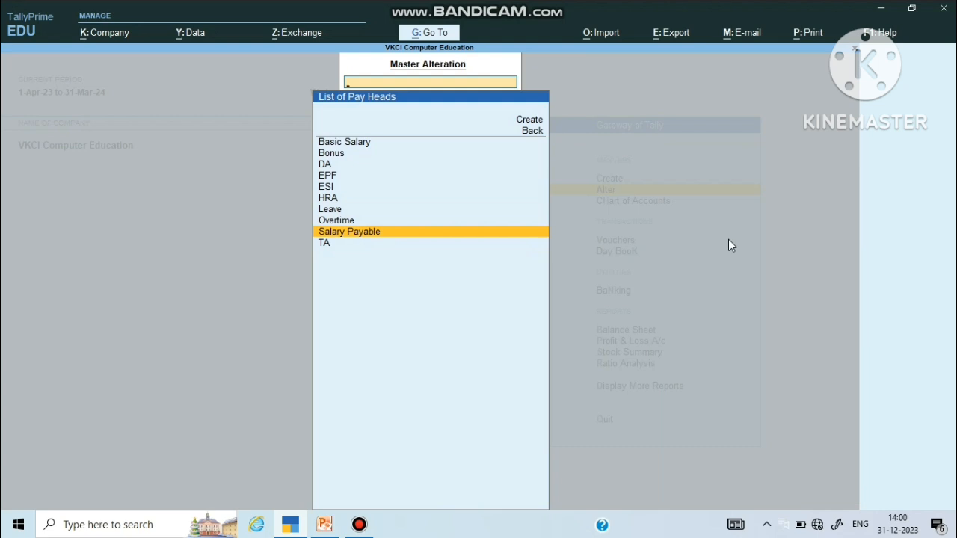
{"action": "key", "text": "Up"}
{"action": "key", "text": "Up"}
{"action": "key", "text": "Up"}
{"action": "key", "text": "Up"}
{"action": "key", "text": "Up"}
{"action": "key", "text": "Up"}
{"action": "key", "text": "Up"}
{"action": "key", "text": "Up"}
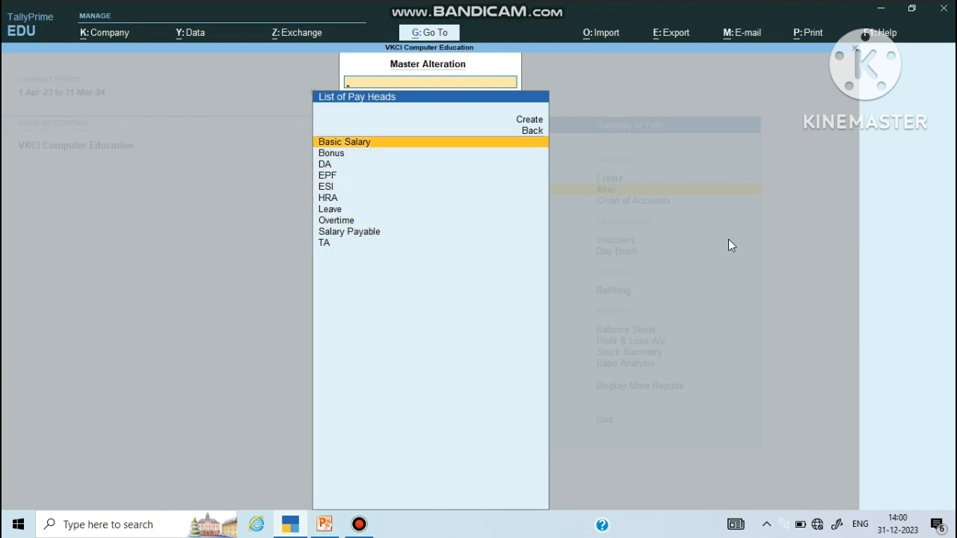
{"action": "key", "text": "Down"}
{"action": "key", "text": "Down"}
{"action": "key", "text": "Down"}
{"action": "key", "text": "Down"}
{"action": "key", "text": "Down"}
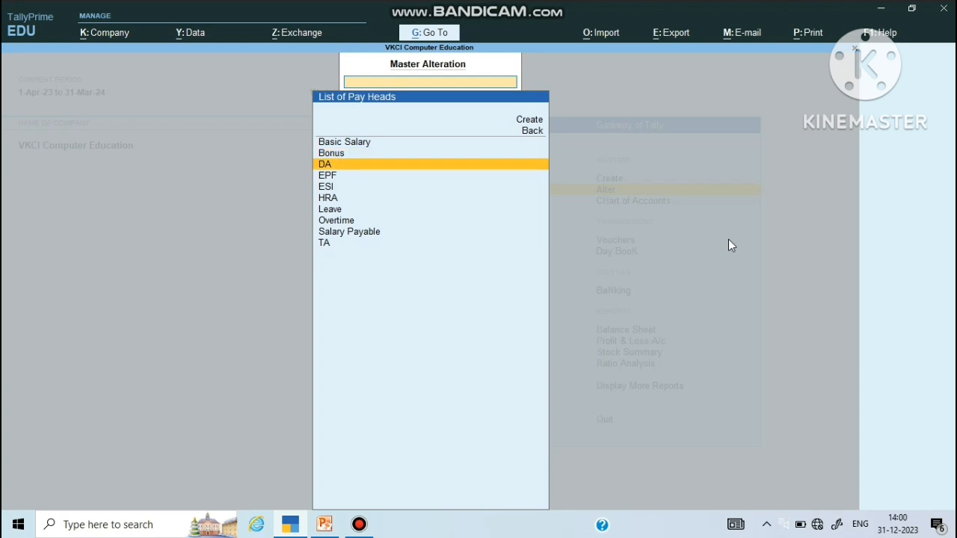
{"action": "key", "text": "Down"}
{"action": "key", "text": "Down"}
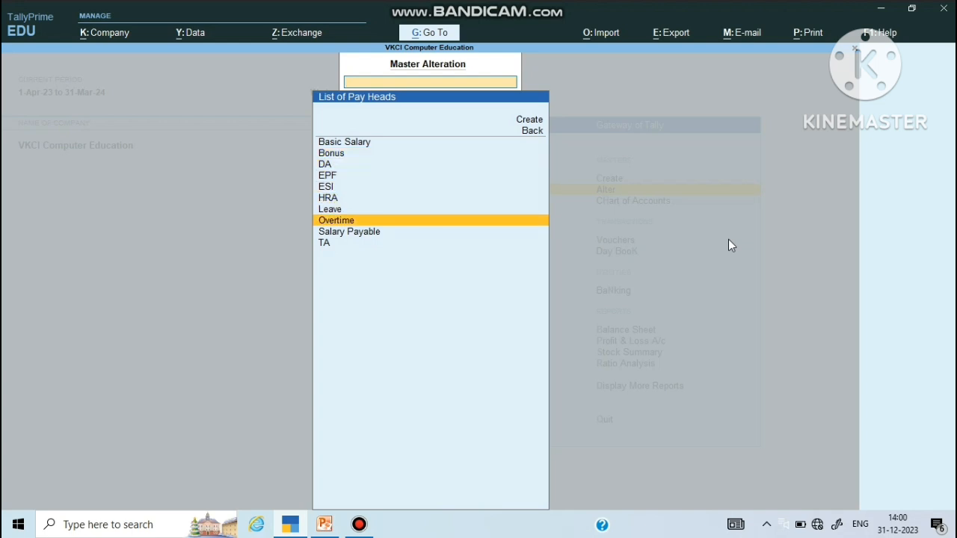
{"action": "key", "text": "Up"}
{"action": "key", "text": "Up"}
{"action": "key", "text": "Up"}
{"action": "key", "text": "Up"}
{"action": "key", "text": "Up"}
{"action": "key", "text": "Up"}
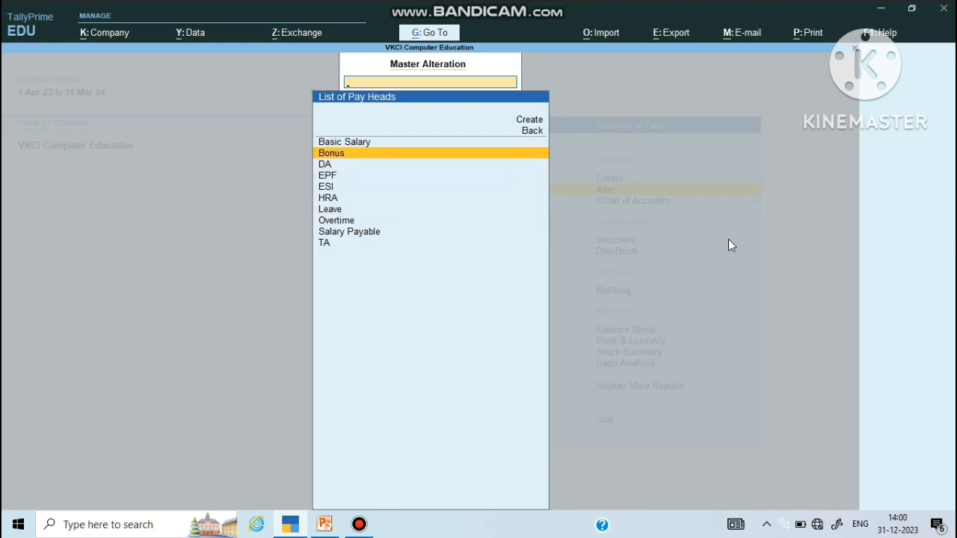
{"action": "key", "text": "Down"}
{"action": "key", "text": "Down"}
{"action": "key", "text": "Down"}
{"action": "key", "text": "Up"}
{"action": "key", "text": "Down"}
{"action": "key", "text": "Down"}
{"action": "key", "text": "Down"}
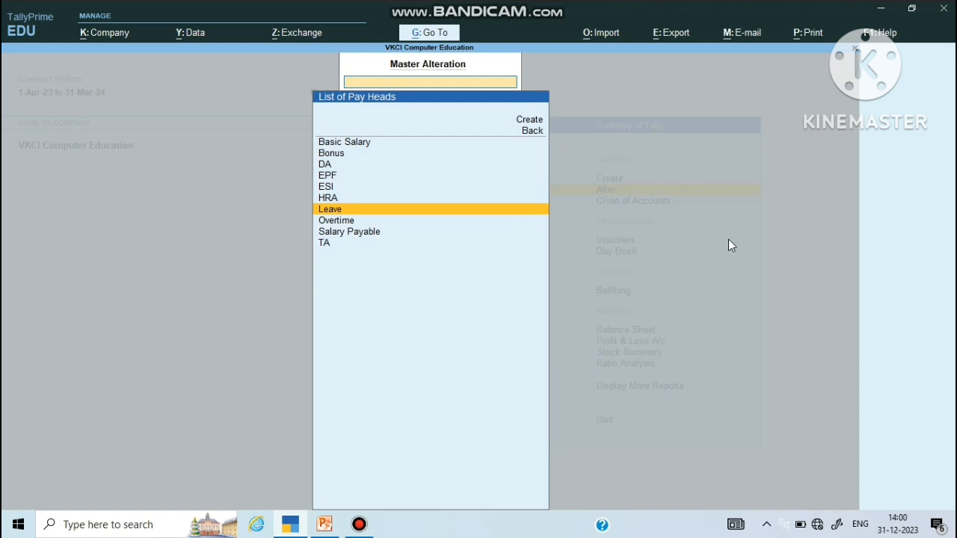
{"action": "key", "text": "Down"}
{"action": "key", "text": "Down"}
{"action": "key", "text": "Up"}
{"action": "key", "text": "Up"}
{"action": "key", "text": "Up"}
{"action": "key", "text": "Up"}
{"action": "key", "text": "Up"}
{"action": "key", "text": "Up"}
{"action": "key", "text": "Up"}
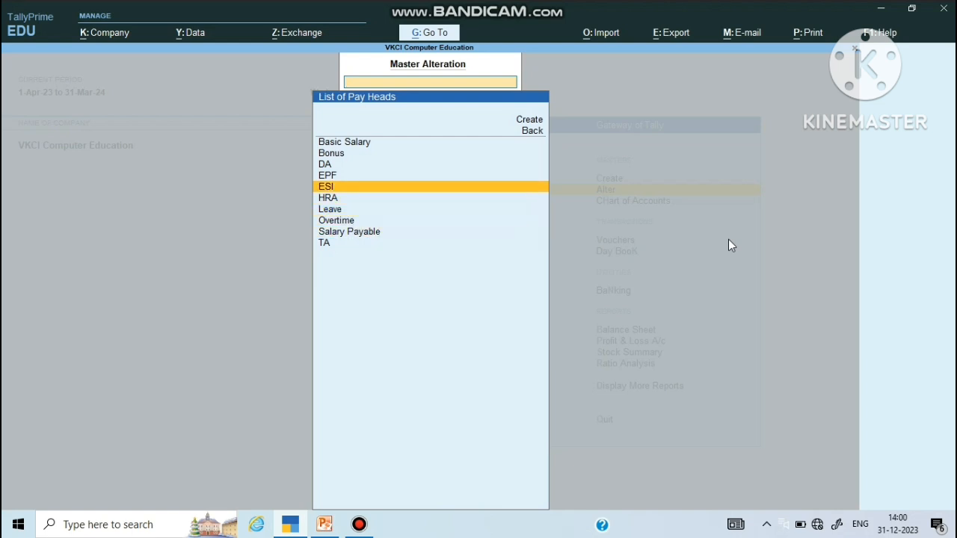
{"action": "key", "text": "Down"}
{"action": "key", "text": "Down"}
{"action": "key", "text": "Down"}
{"action": "key", "text": "Down"}
{"action": "key", "text": "Down"}
{"action": "key", "text": "Down"}
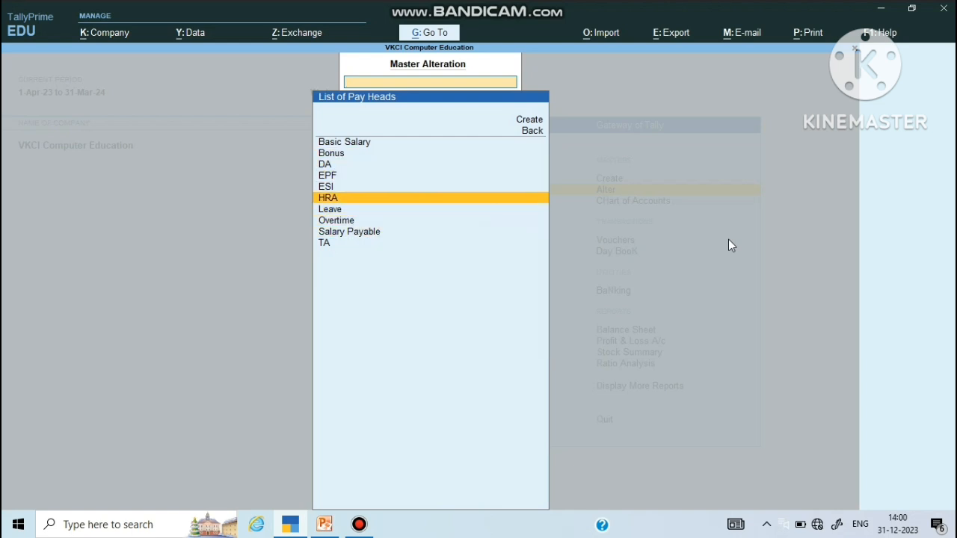
{"action": "key", "text": "Up"}
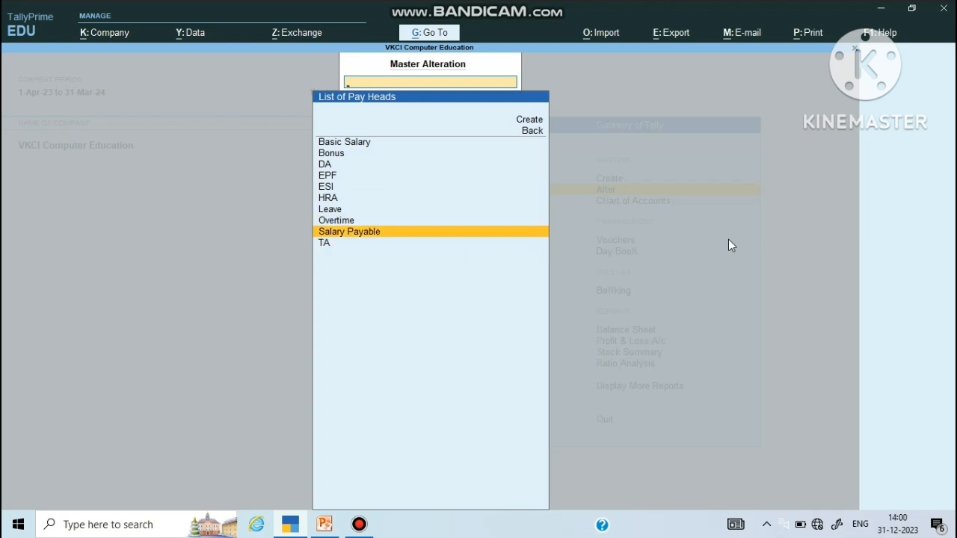
{"action": "key", "text": "Return"}
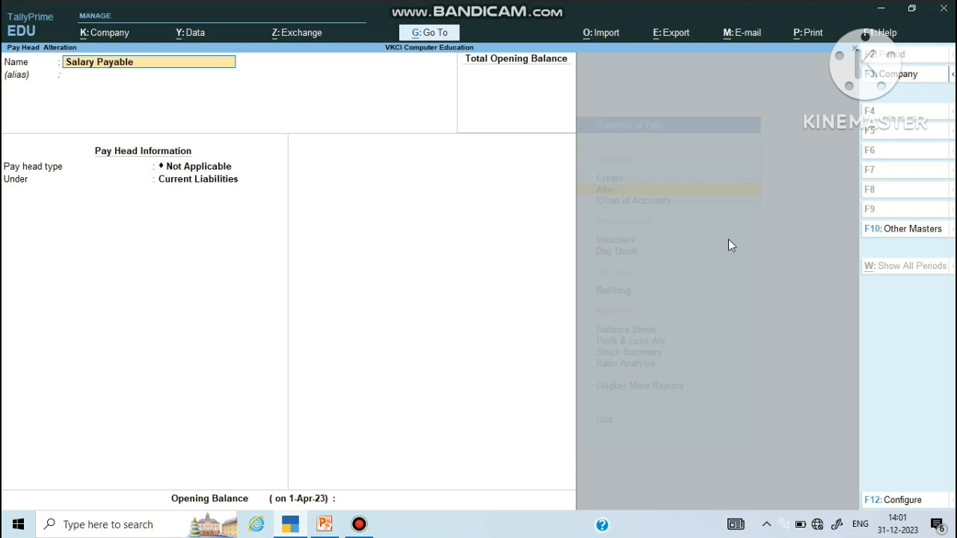
Step: Keep Salary Payable as Not Applicable under Current Liabilities with no opening balance
{"action": "key", "text": "Return"}
{"action": "key", "text": "Return"}
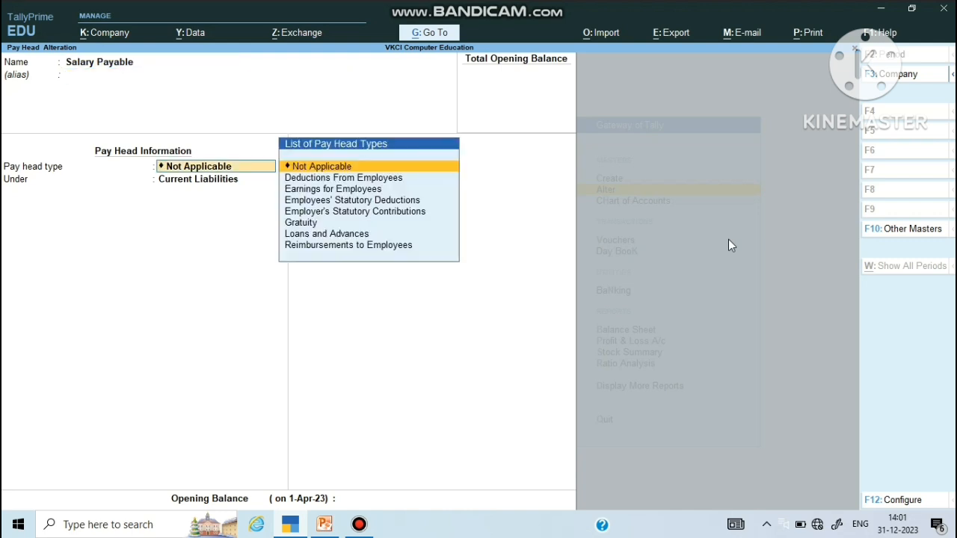
{"action": "key", "text": "Return"}
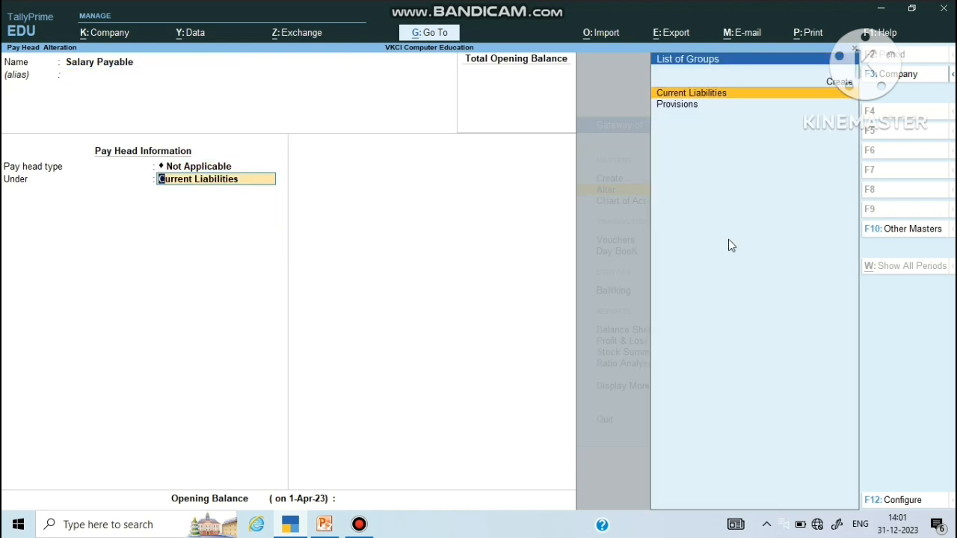
{"action": "key", "text": "Return"}
{"action": "key", "text": "Return"}
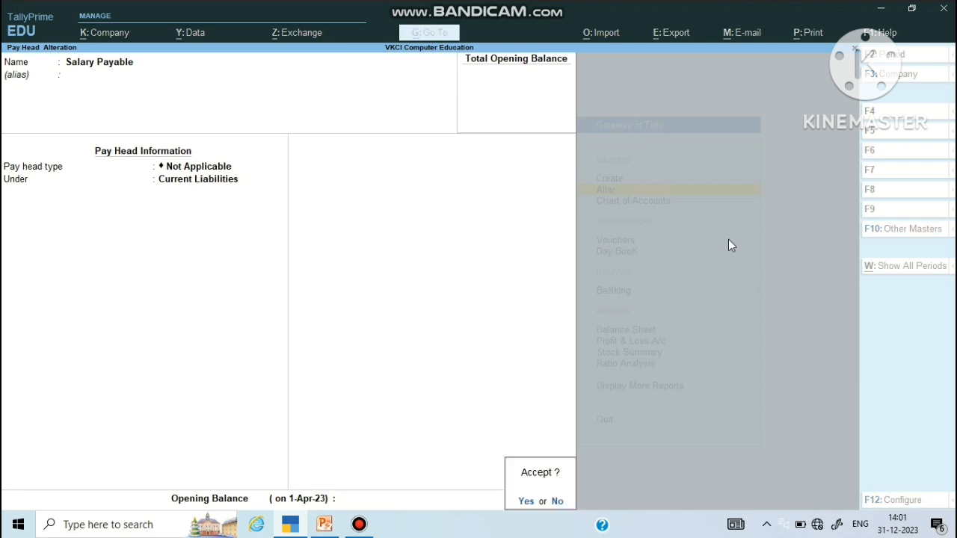
{"action": "key", "text": "Return"}
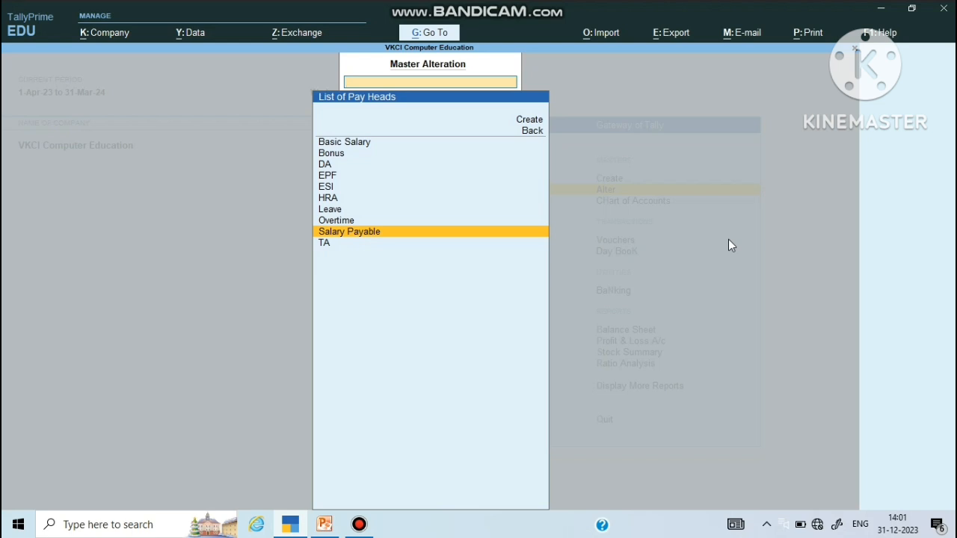
Step: Close the pay heads list and return to the Gateway of Tally with Create highlighted
{"action": "key", "text": "Escape"}
{"action": "key", "text": "Escape"}
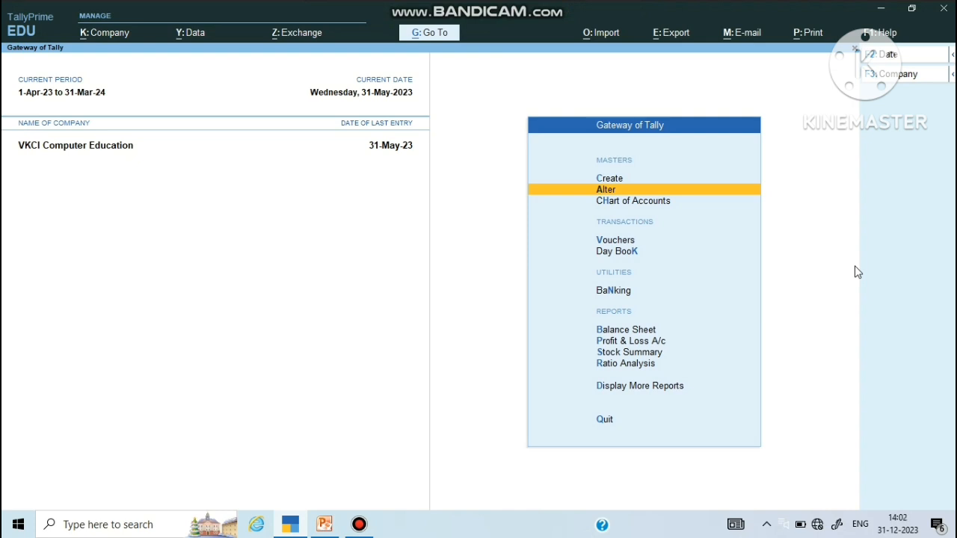
{"action": "key", "text": "Up"}
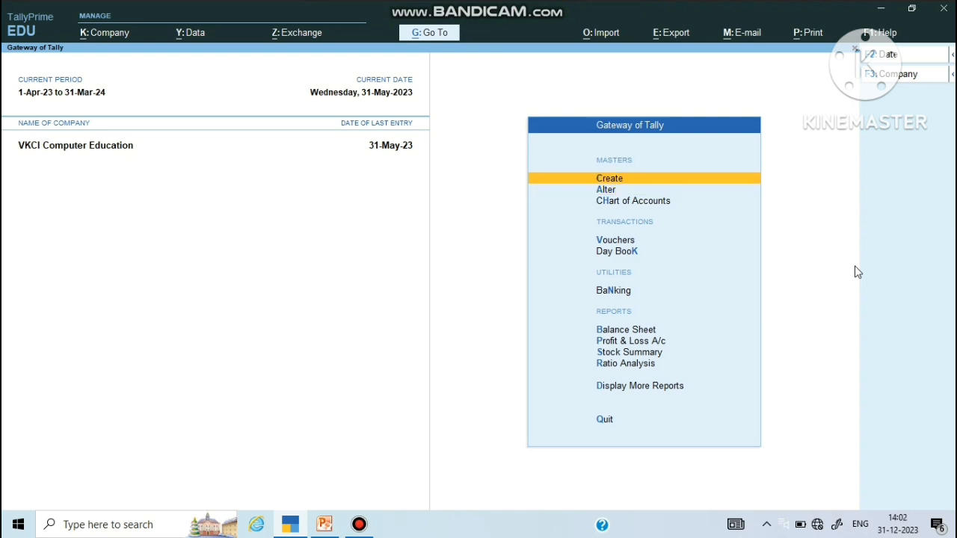
Step: Look at the Employee Category and Employee Group creation forms and close both without saving
{"action": "key", "text": "Return"}
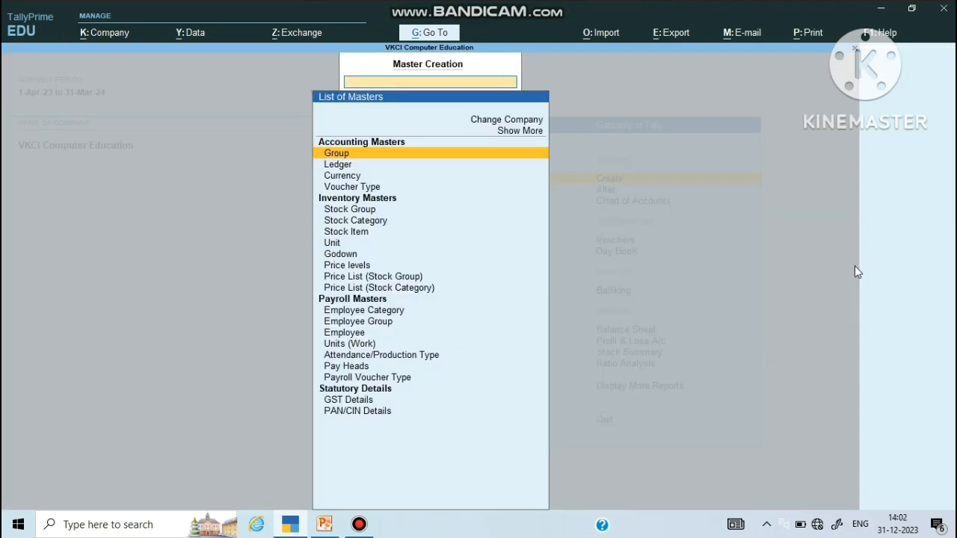
{"action": "key", "text": "Down"}
{"action": "key", "text": "Down"}
{"action": "key", "text": "Down"}
{"action": "key", "text": "Down"}
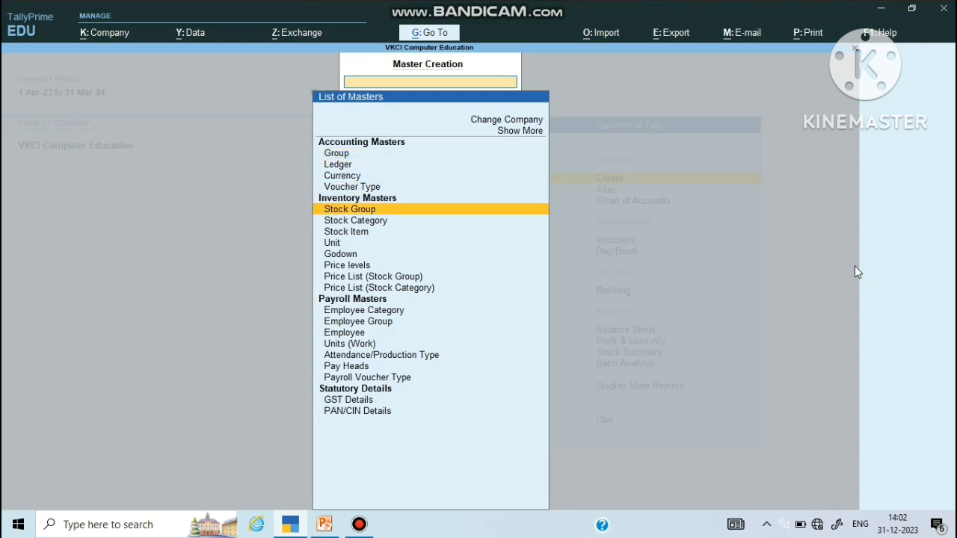
{"action": "key", "text": "Down"}
{"action": "key", "text": "Down"}
{"action": "key", "text": "Down"}
{"action": "key", "text": "Down"}
{"action": "key", "text": "Down"}
{"action": "key", "text": "Down"}
{"action": "key", "text": "Down"}
{"action": "key", "text": "Down"}
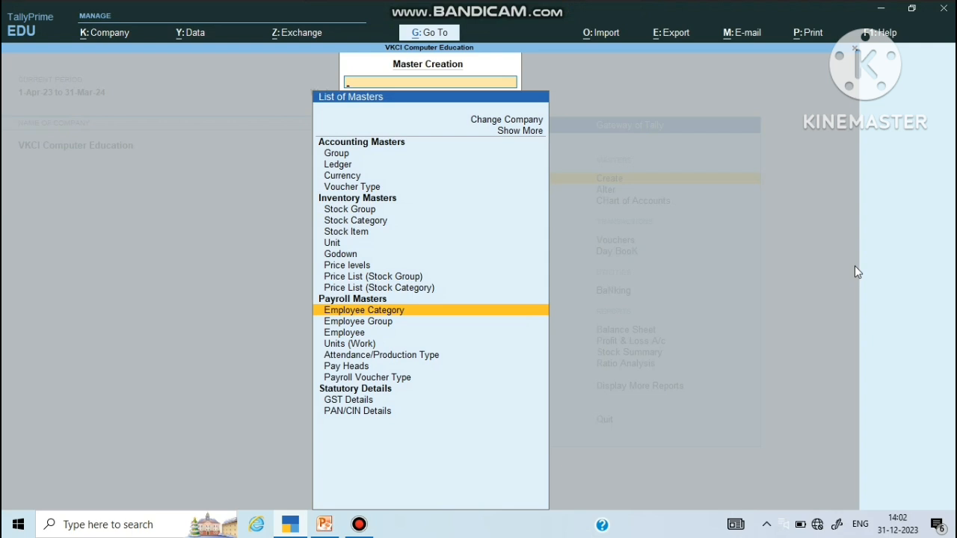
{"action": "key", "text": "Return"}
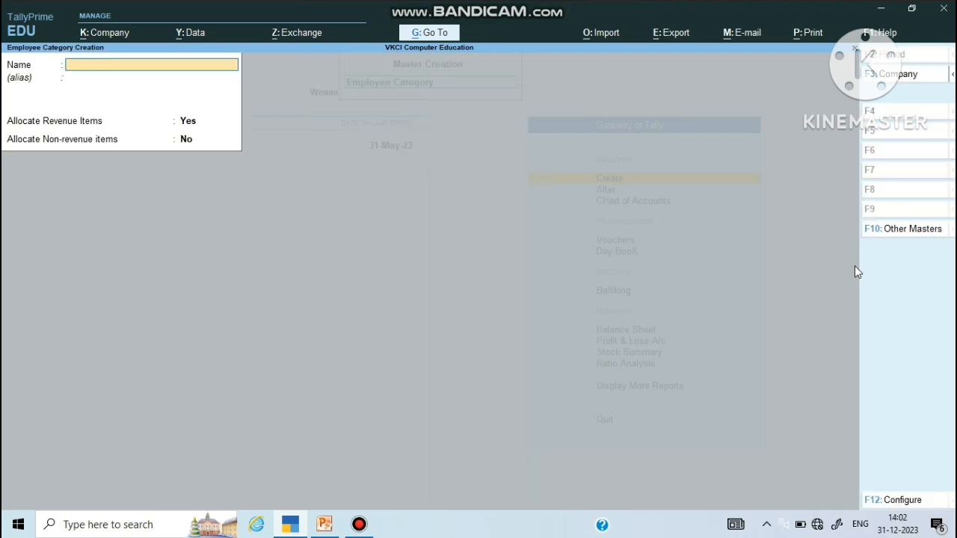
{"action": "key", "text": "Escape"}
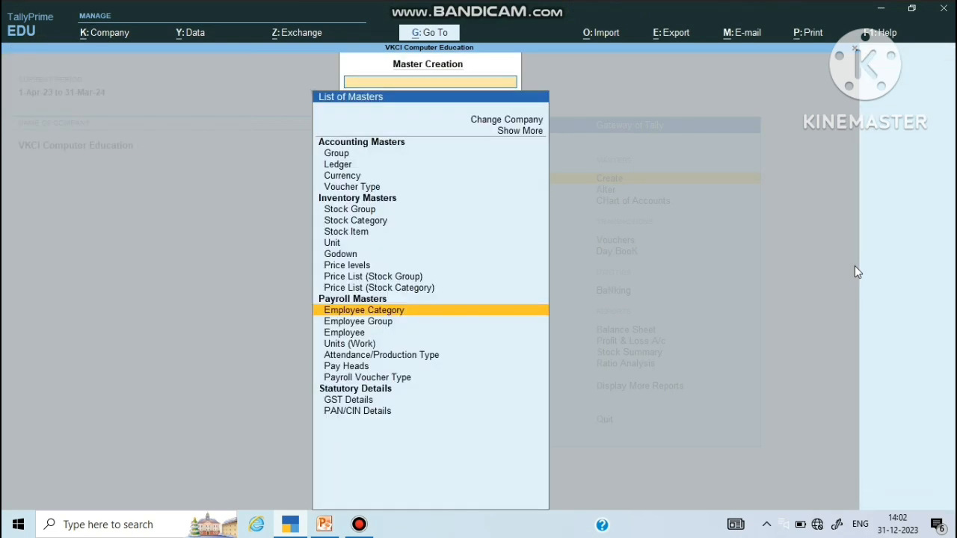
{"action": "key", "text": "Down"}
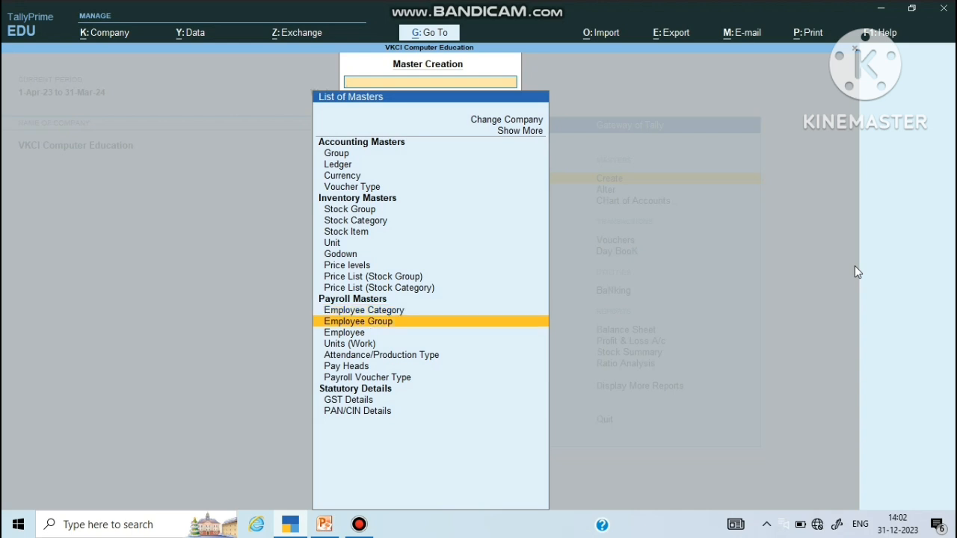
{"action": "key", "text": "Return"}
{"action": "key", "text": "Escape"}
{"action": "key", "text": "y"}
Step: Open the Employee Creation form from the Payroll Masters list
{"action": "key", "text": "Down"}
{"action": "key", "text": "Down"}
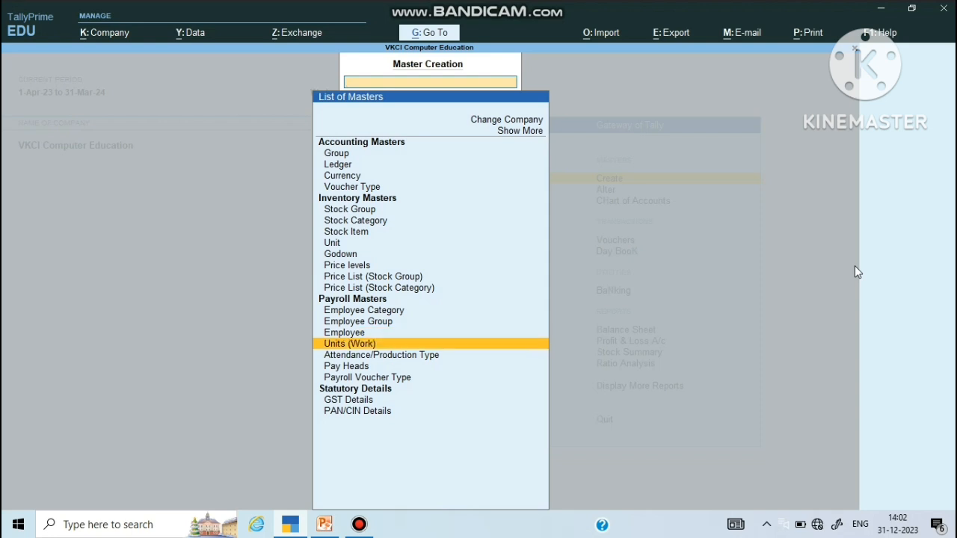
{"action": "key", "text": "Down"}
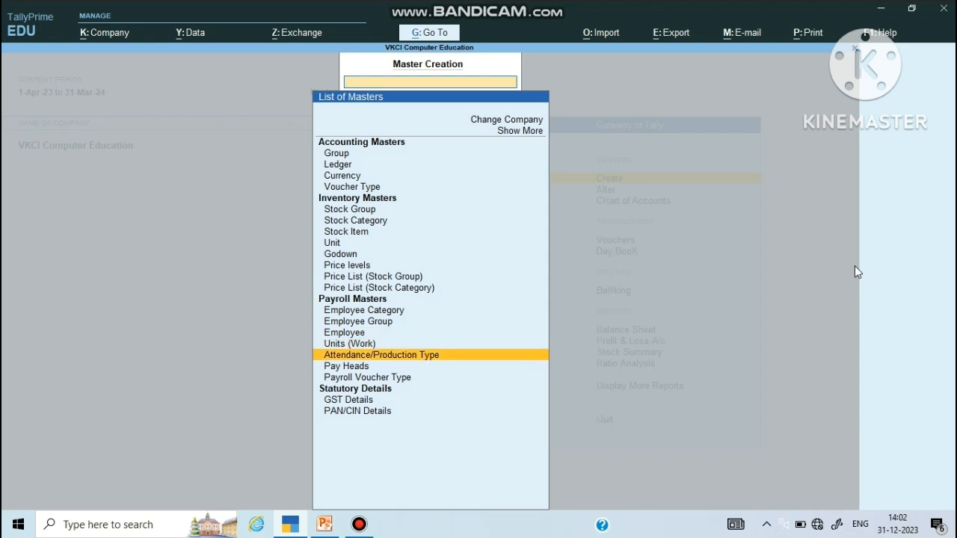
{"action": "key", "text": "Down"}
{"action": "key", "text": "Down"}
{"action": "key", "text": "Up"}
{"action": "key", "text": "Up"}
{"action": "key", "text": "Up"}
{"action": "key", "text": "Up"}
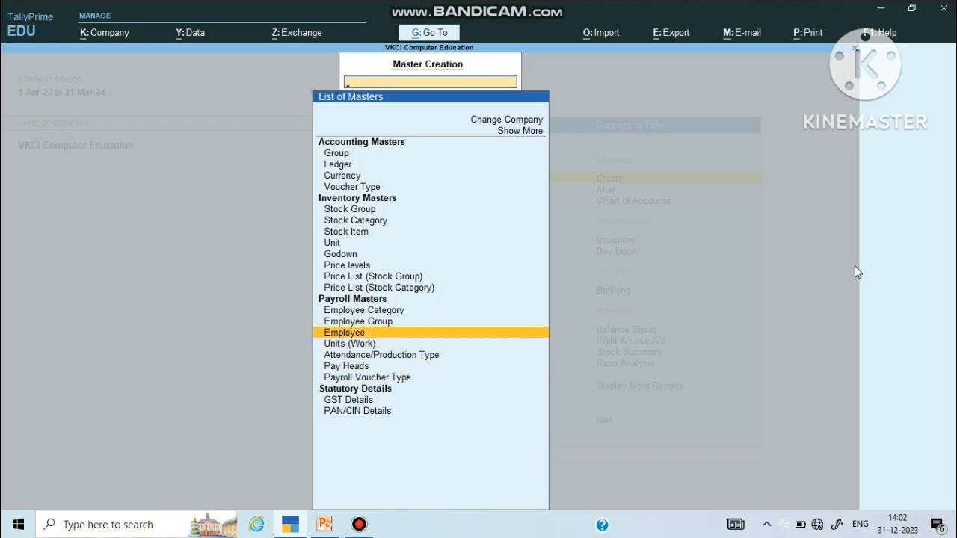
{"action": "key", "text": "Return"}
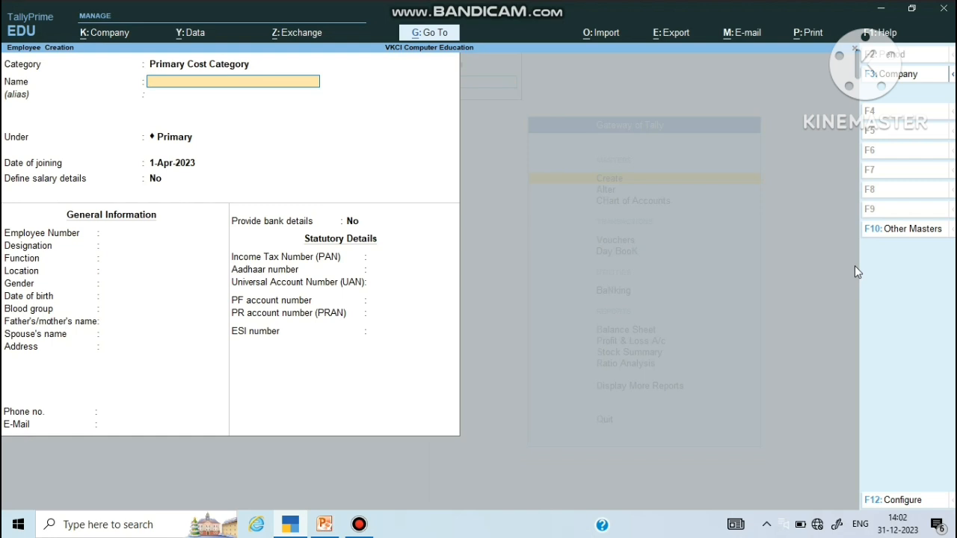
Step: Set the new employee's category to Head Office
{"action": "key", "text": "BackSpace"}
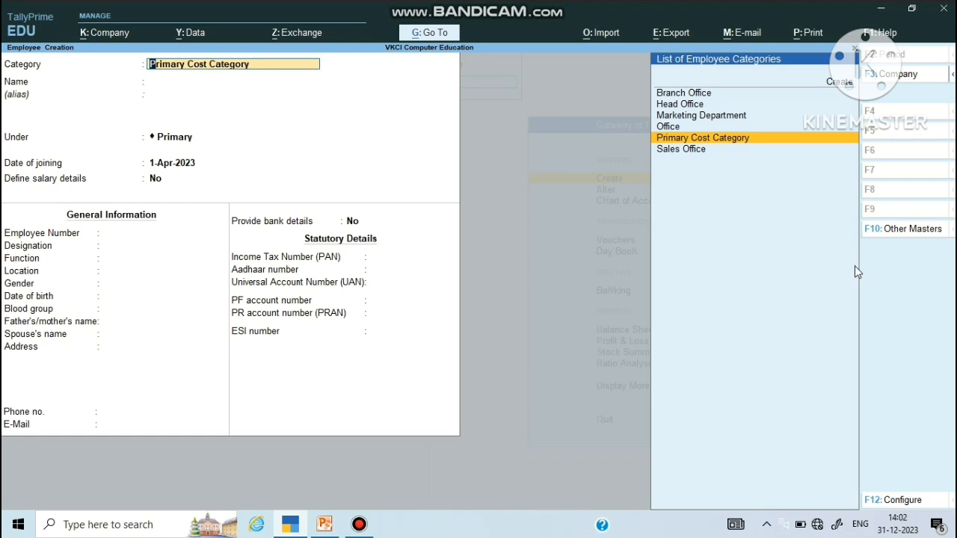
{"action": "key", "text": "Up"}
{"action": "key", "text": "Up"}
{"action": "key", "text": "Up"}
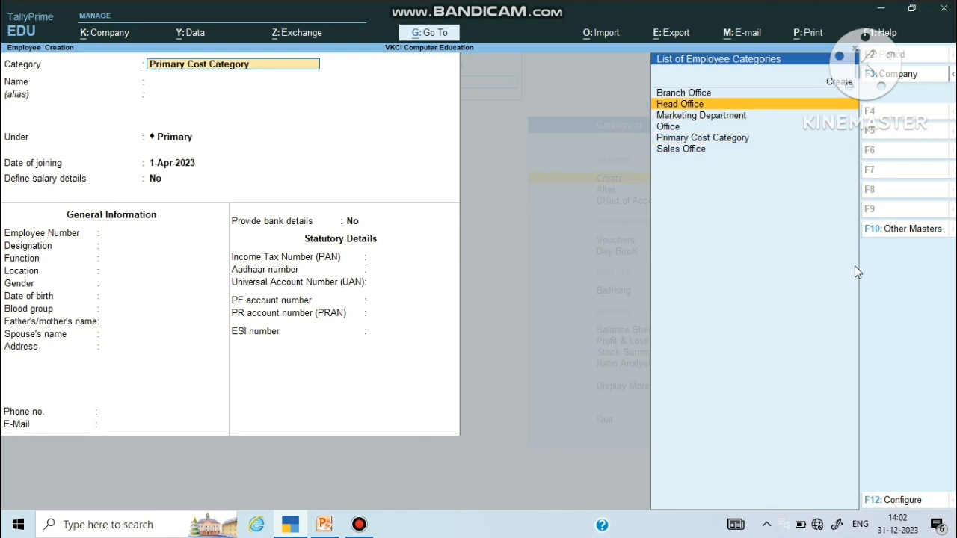
{"action": "key", "text": "Return"}
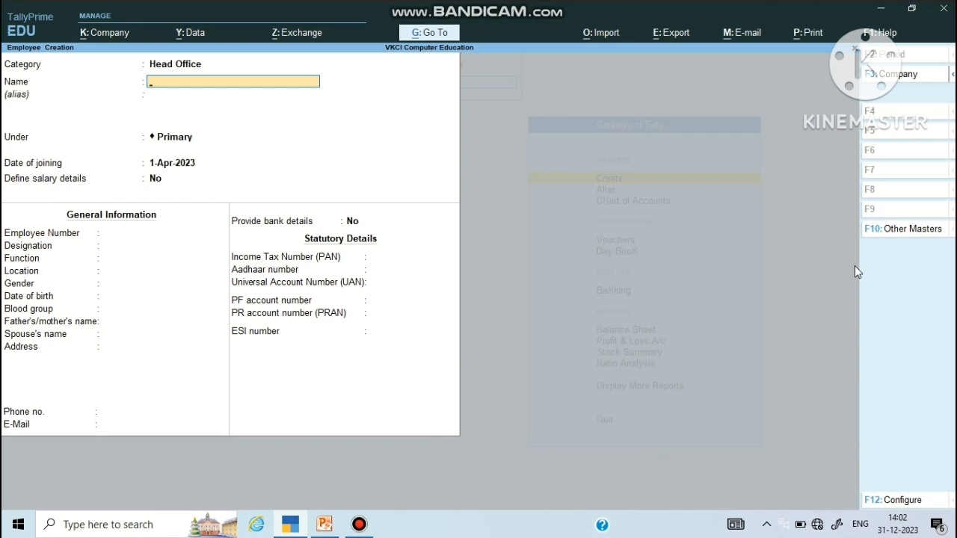
Step: Discard the unsaved employee form and open the list of masters to alter
{"action": "key", "text": "Escape"}
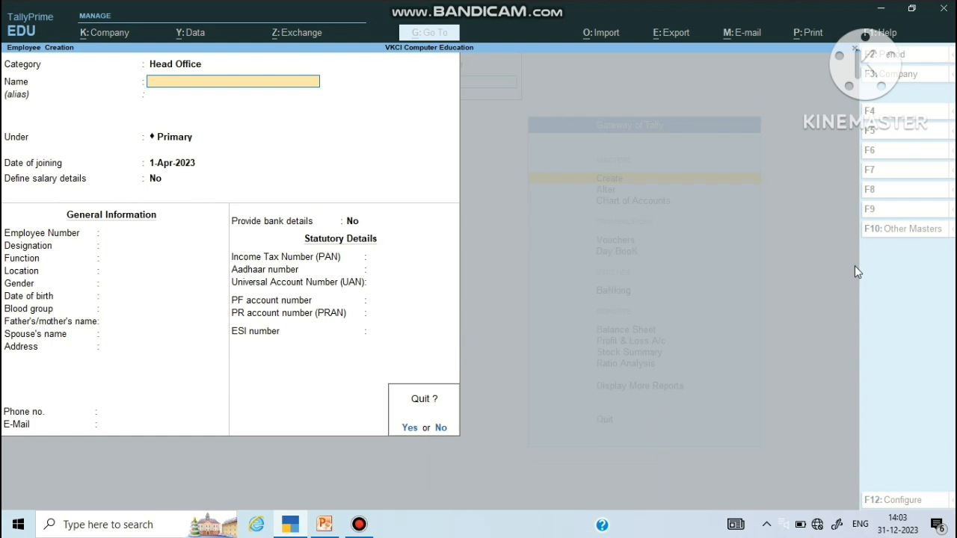
{"action": "key", "text": "y"}
{"action": "key", "text": "Escape"}
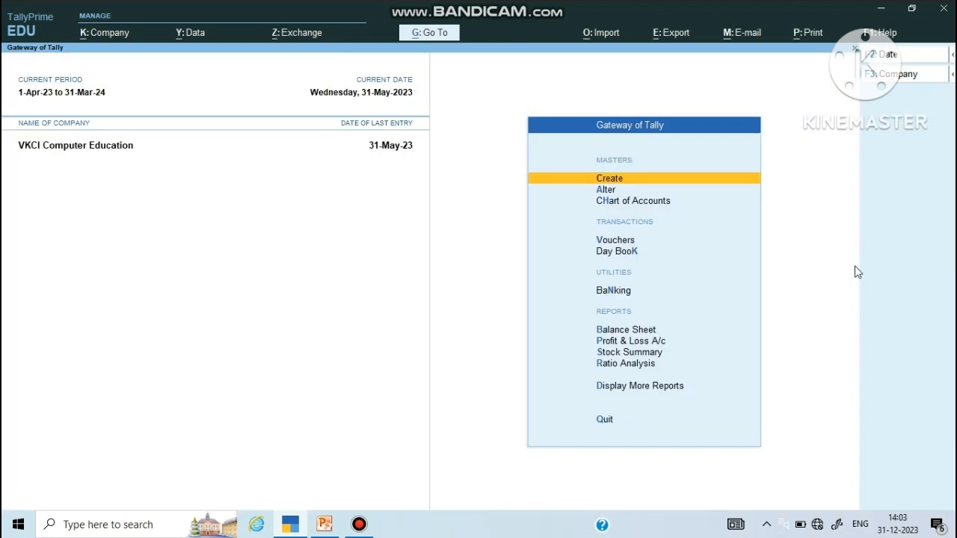
{"action": "key", "text": "Down"}
{"action": "key", "text": "Return"}
Step: Open the existing Accountant Dept employee record for alteration
{"action": "key", "text": "Down"}
{"action": "key", "text": "Down"}
{"action": "key", "text": "Down"}
{"action": "key", "text": "Down"}
{"action": "key", "text": "Down"}
{"action": "key", "text": "Down"}
{"action": "key", "text": "Down"}
{"action": "key", "text": "Down"}
{"action": "key", "text": "Down"}
{"action": "key", "text": "Down"}
{"action": "key", "text": "Down"}
{"action": "key", "text": "Down"}
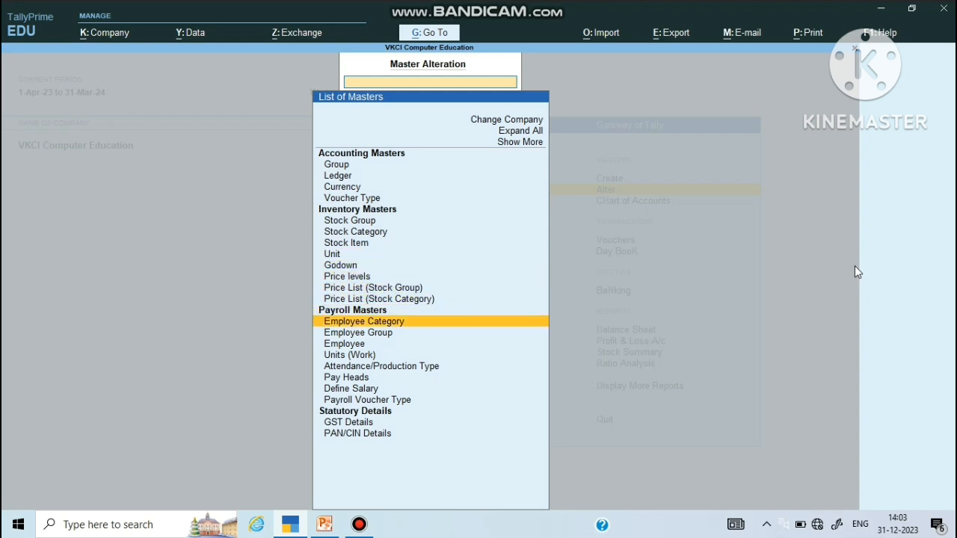
{"action": "key", "text": "Down"}
{"action": "key", "text": "Down"}
{"action": "key", "text": "Return"}
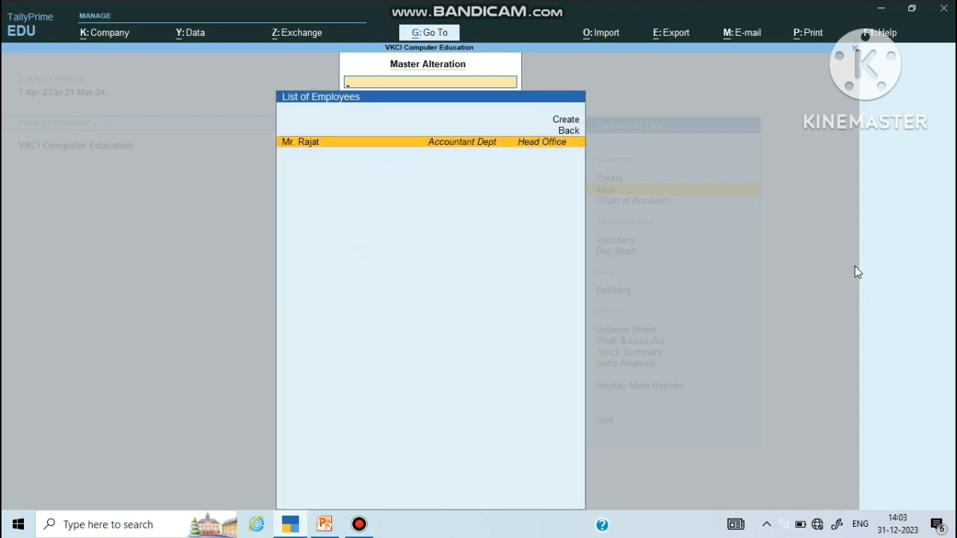
{"action": "key", "text": "Return"}
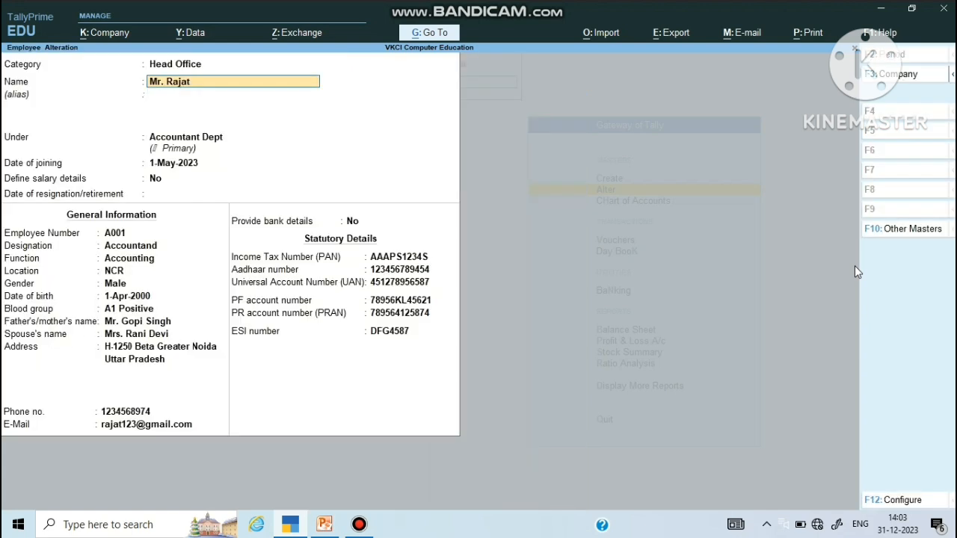
Step: Keep category Head Office and Accountant Dept, and accept the 1-May-2023 joining date
{"action": "key", "text": "Up"}
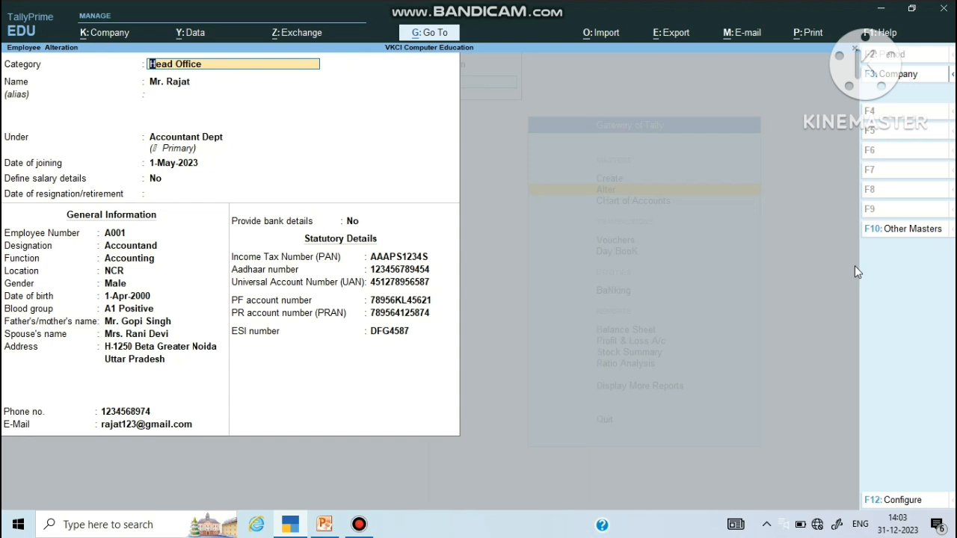
{"action": "key", "text": "Return"}
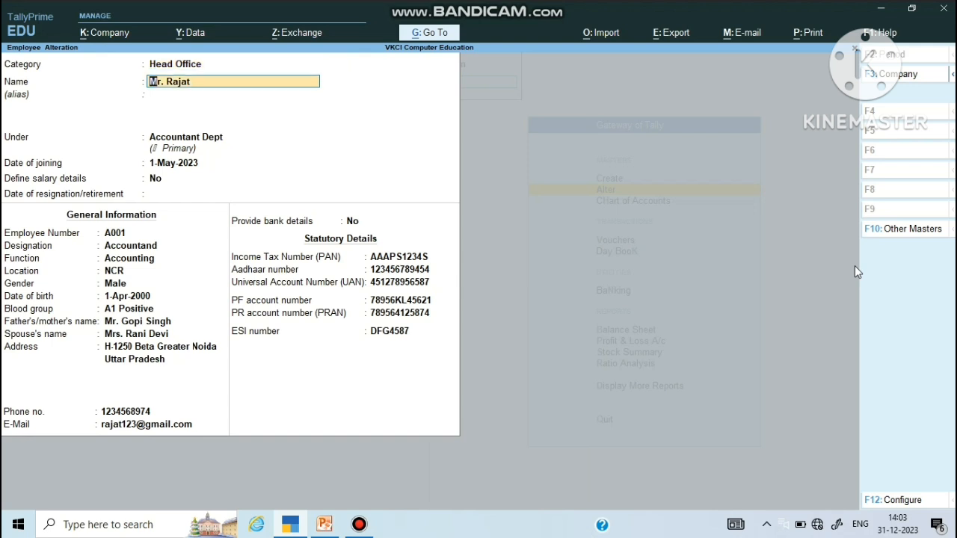
{"action": "key", "text": "Return"}
{"action": "key", "text": "Return"}
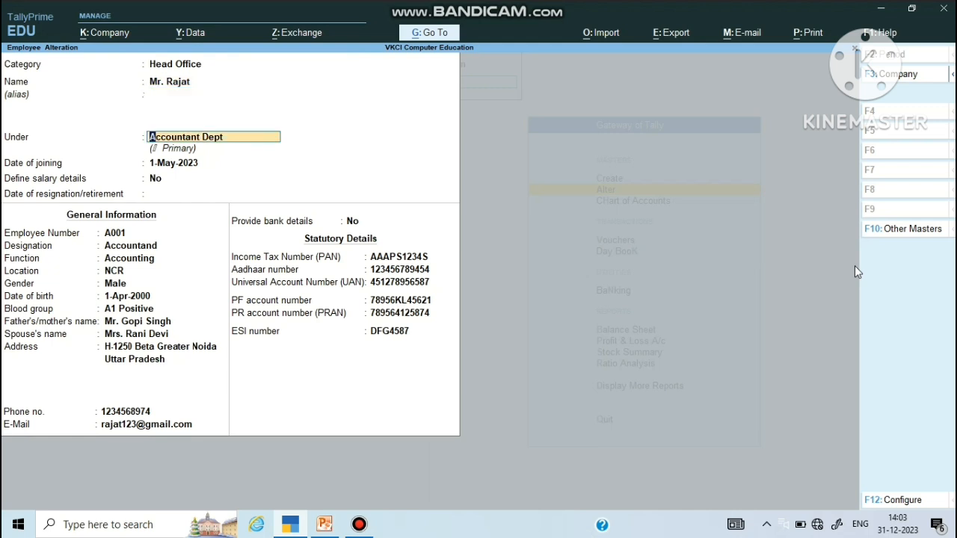
{"action": "key", "text": "BackSpace"}
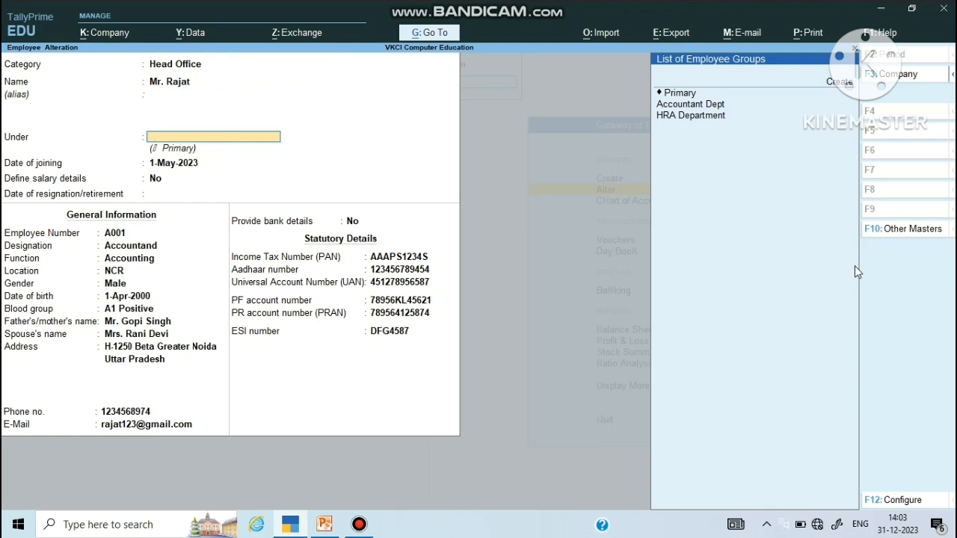
{"action": "key", "text": "BackSpace"}
{"action": "key", "text": "BackSpace"}
{"action": "key", "text": "BackSpace"}
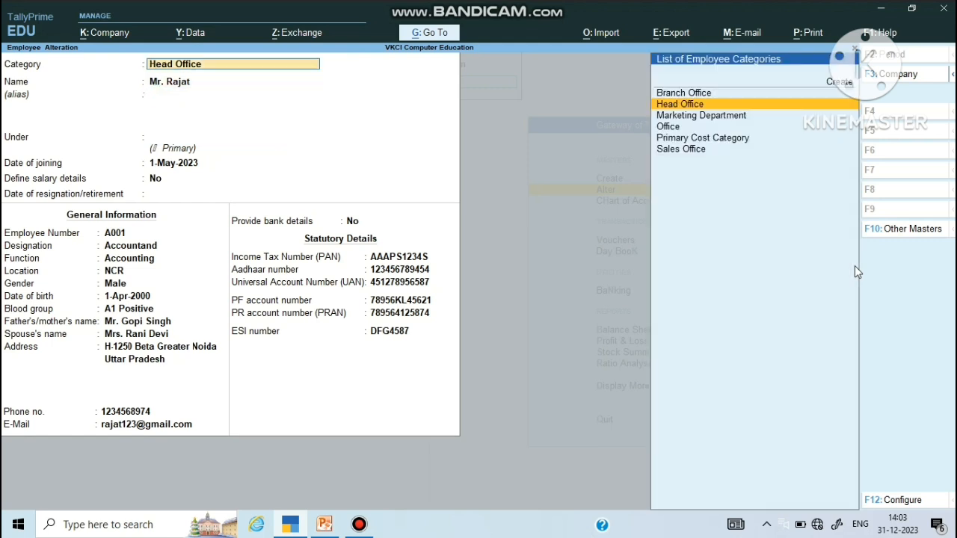
{"action": "key", "text": "Return"}
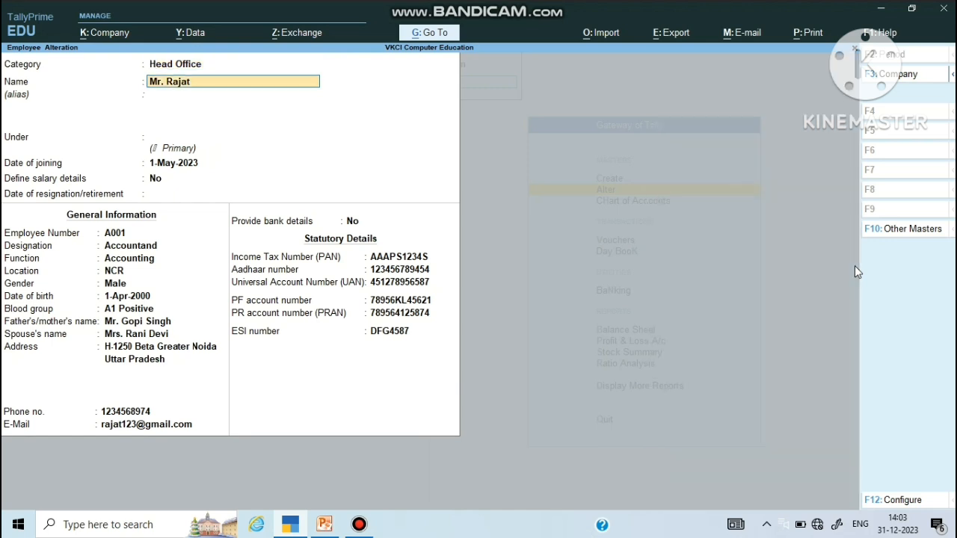
{"action": "key", "text": "BackSpace"}
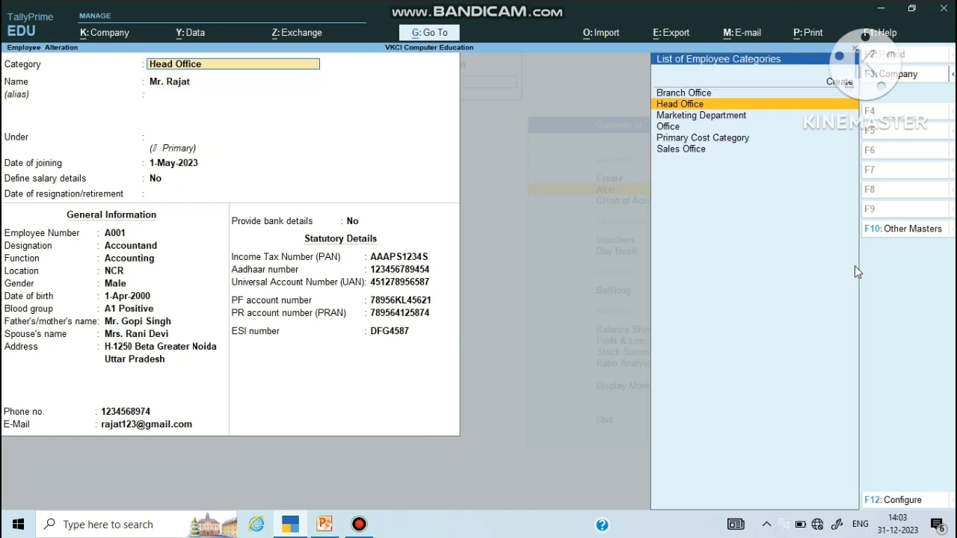
{"action": "key", "text": "Return"}
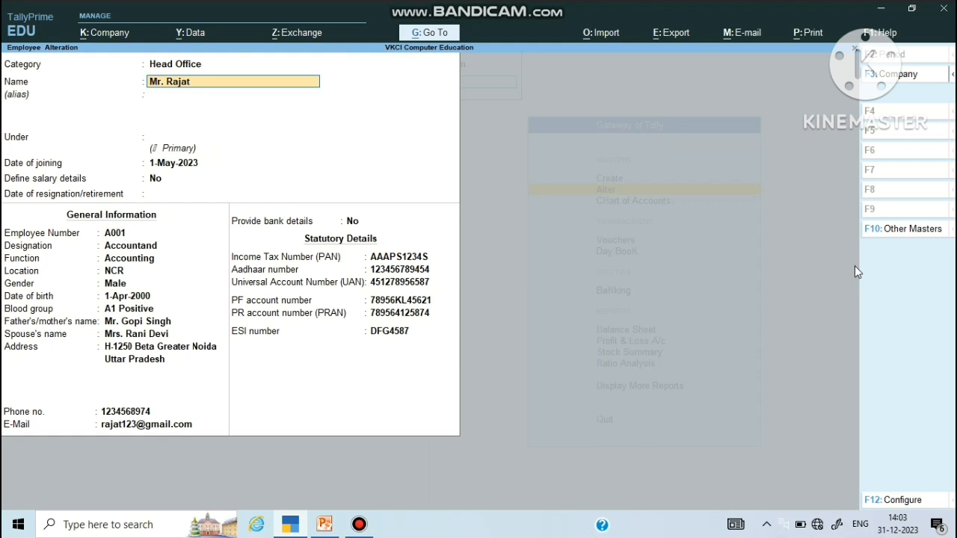
{"action": "key", "text": "Return"}
{"action": "key", "text": "Return"}
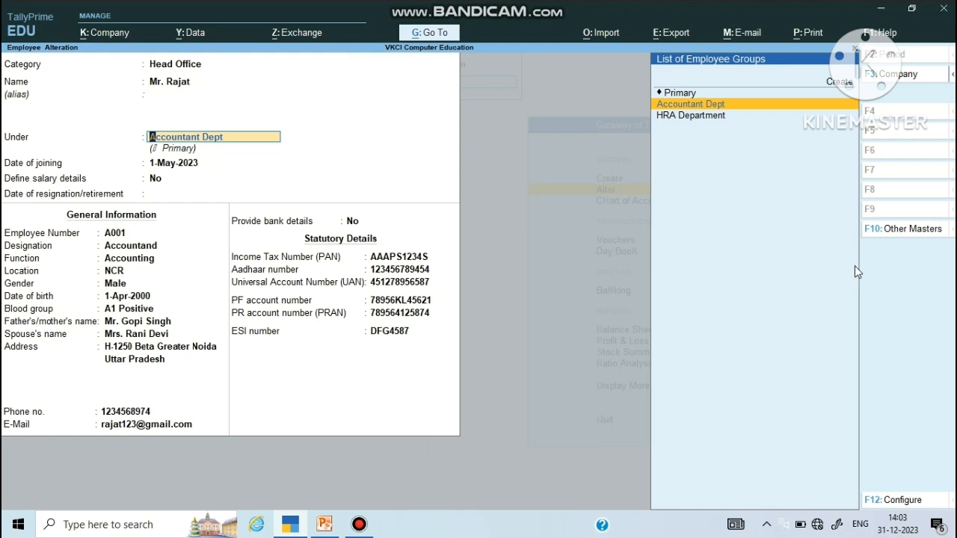
{"action": "key", "text": "Return"}
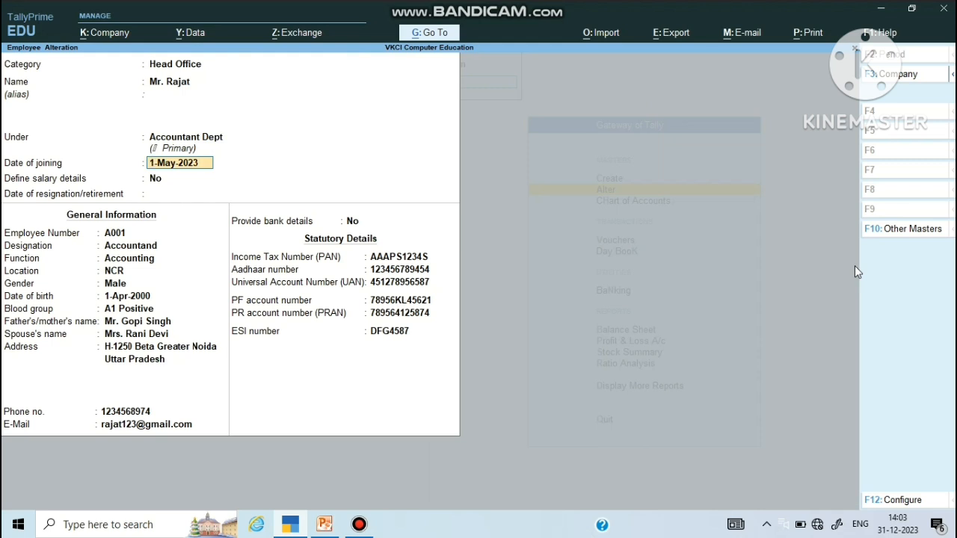
{"action": "key", "text": "Return"}
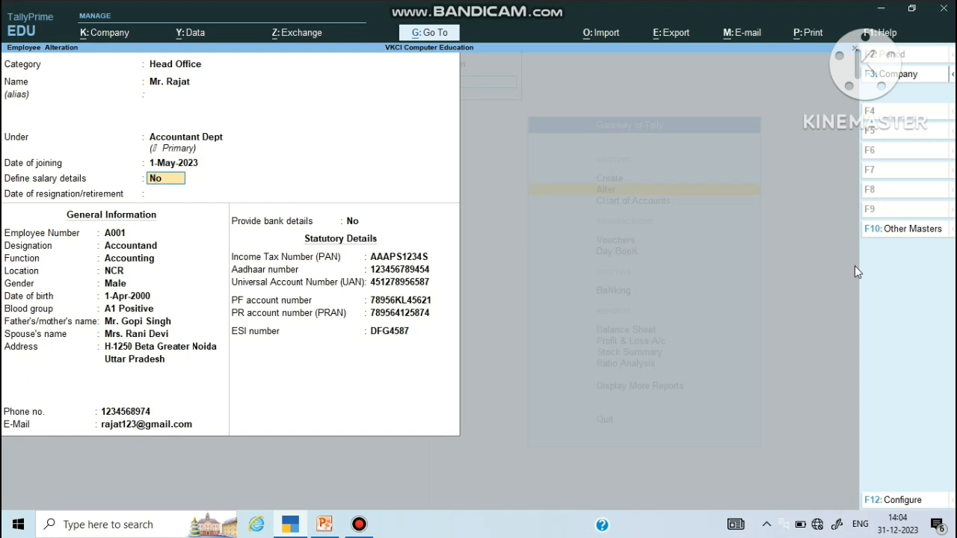
{"action": "mouse_move", "coordinate": [420, 6]}
Step: Define salary details from 2-May-23: Basic Salary, Bonus, DA, Leave 400.00/day, Overtime 150.00/hour
{"action": "type", "text": "y"}
{"action": "key", "text": "Return"}
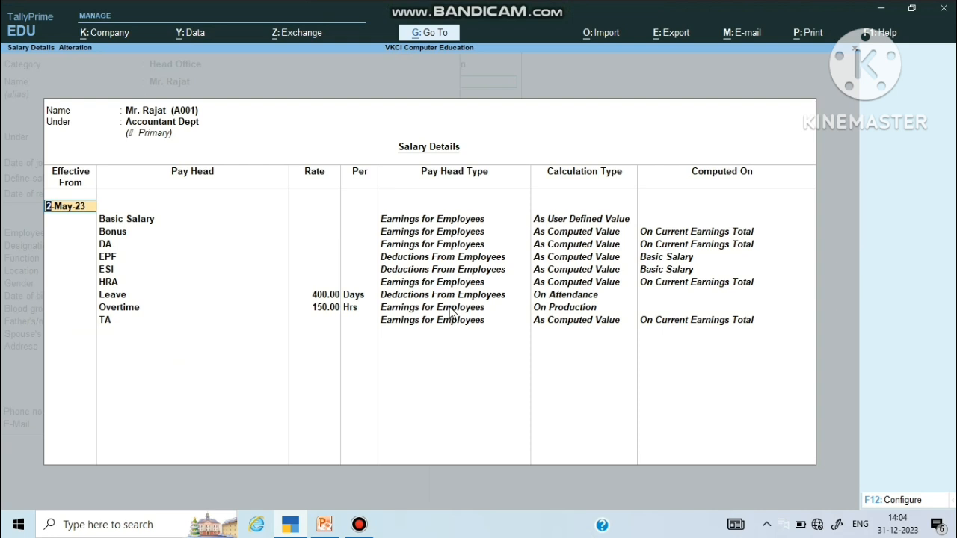
{"action": "key", "text": "Return"}
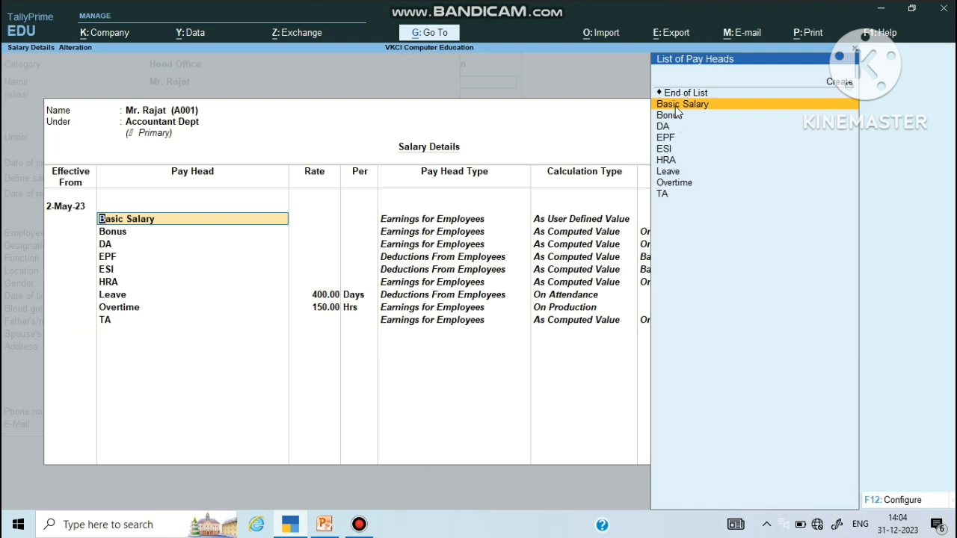
{"action": "key", "text": "Return"}
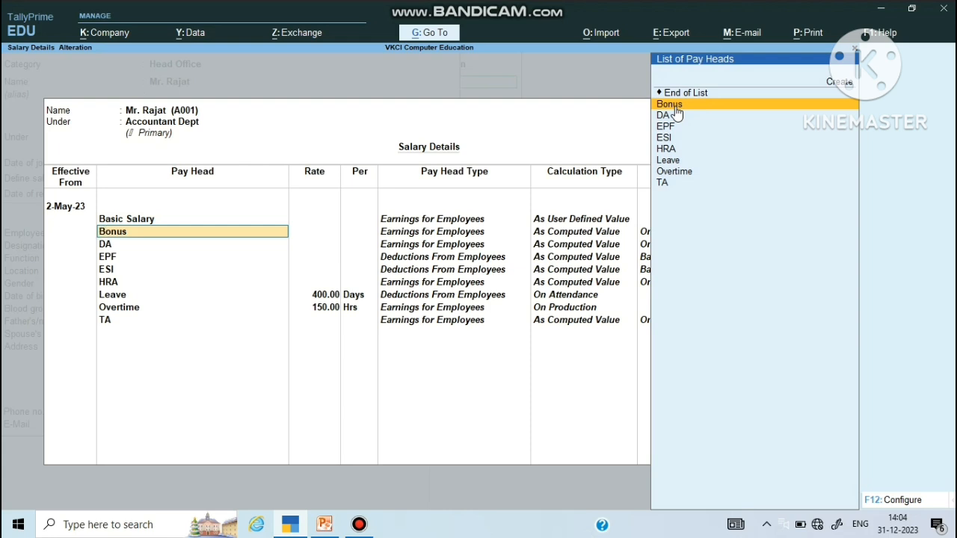
{"action": "key", "text": "Return"}
{"action": "key", "text": "Return"}
{"action": "key", "text": "Return"}
{"action": "key", "text": "Return"}
{"action": "key", "text": "Return"}
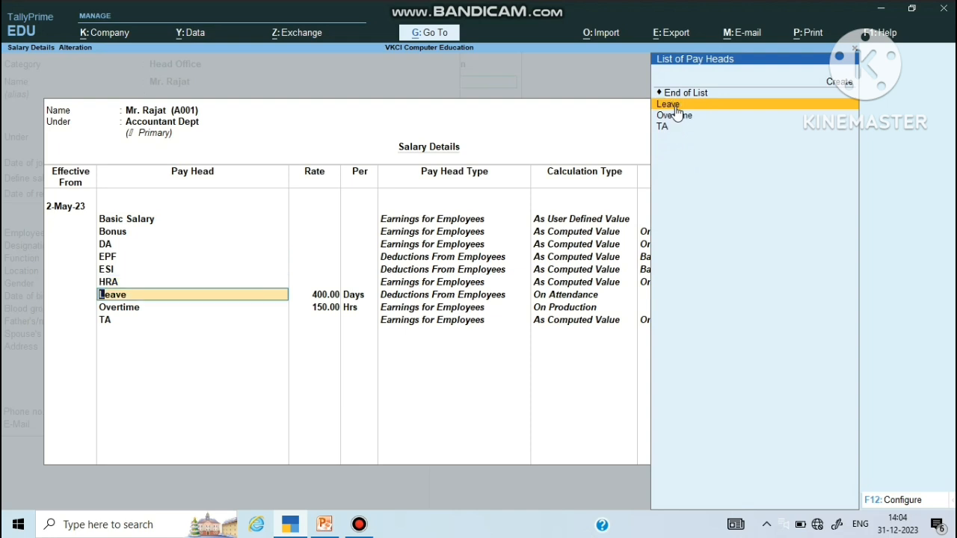
{"action": "key", "text": "Return"}
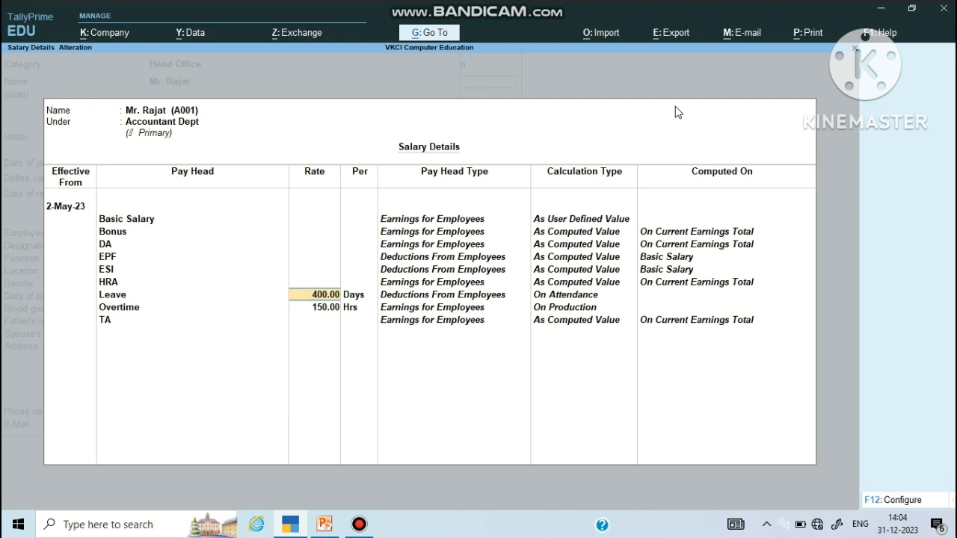
{"action": "key", "text": "Return"}
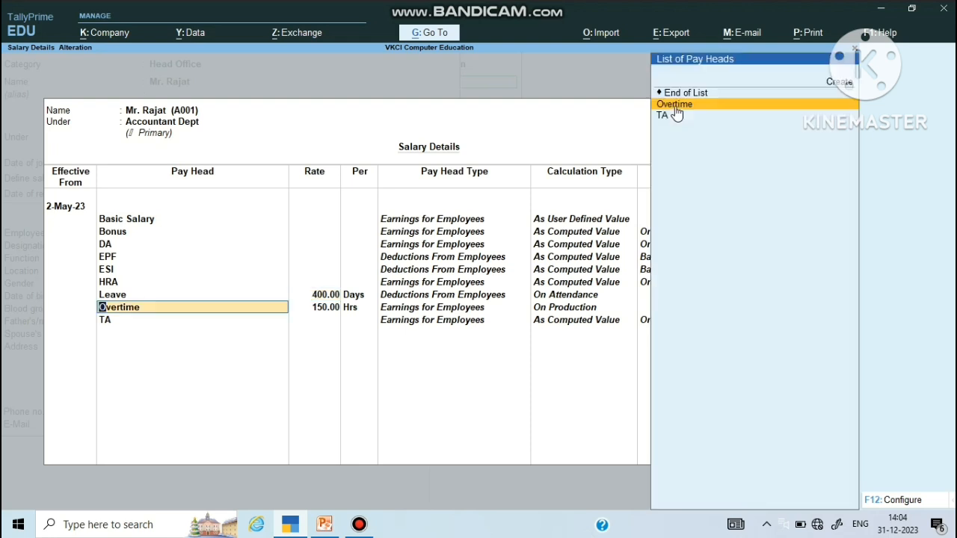
{"action": "key", "text": "Return"}
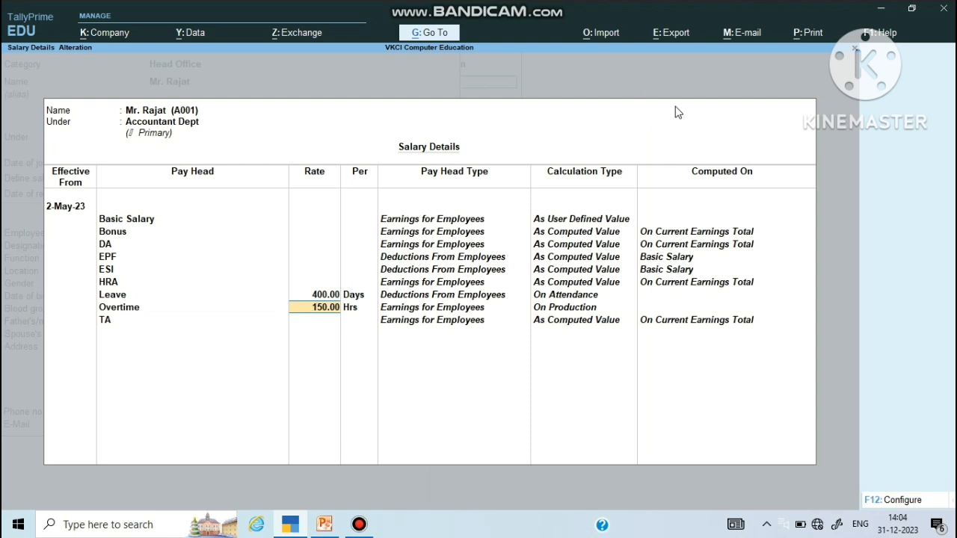
{"action": "key", "text": "Return"}
{"action": "key", "text": "Return"}
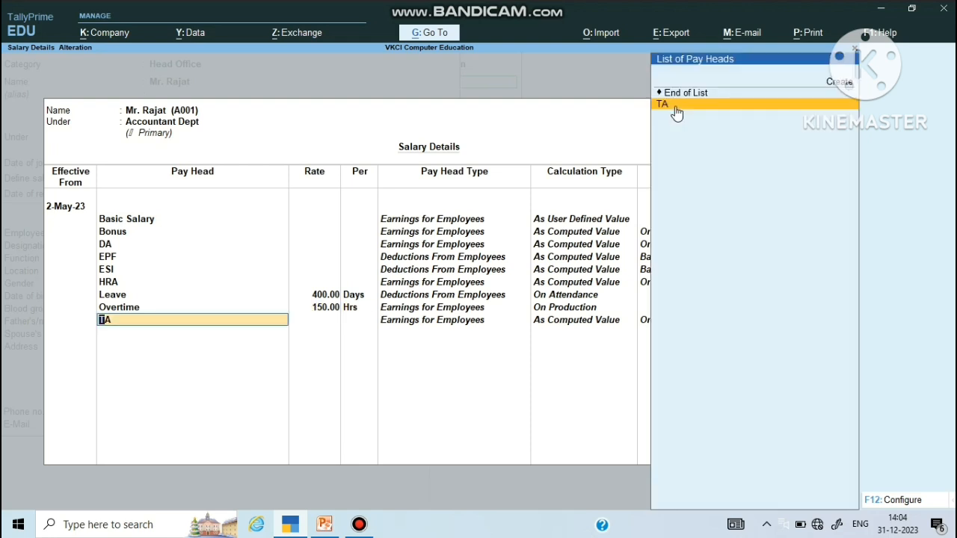
{"action": "key", "text": "Return"}
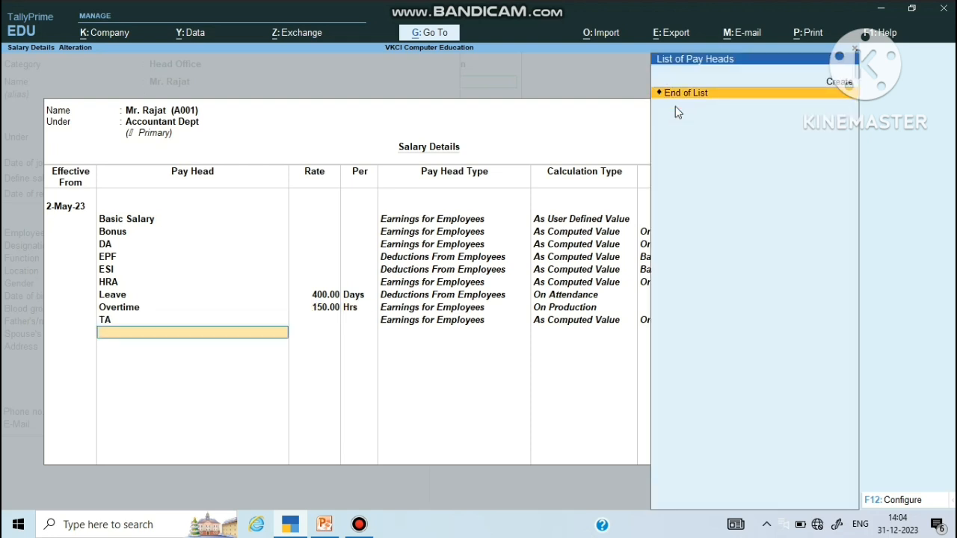
{"action": "key", "text": "Return"}
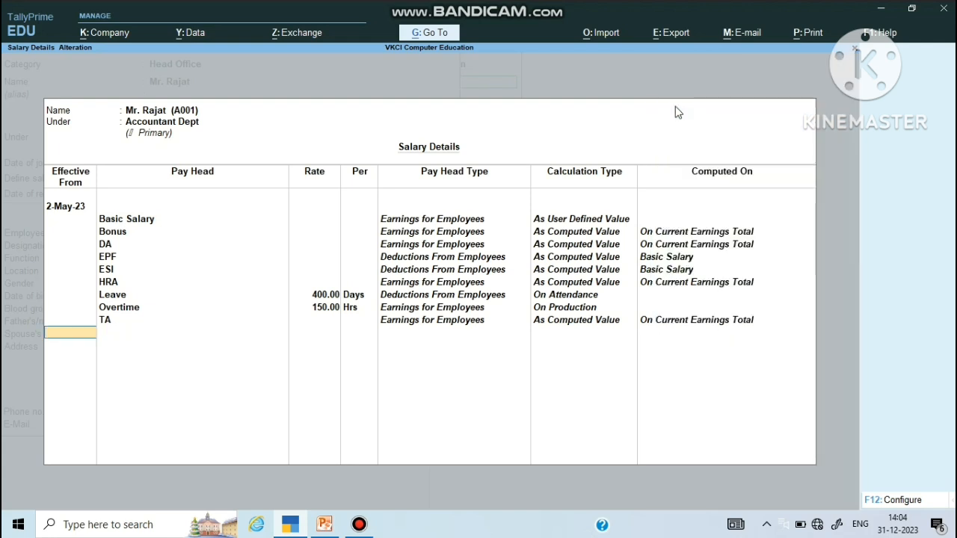
{"action": "key", "text": "Return"}
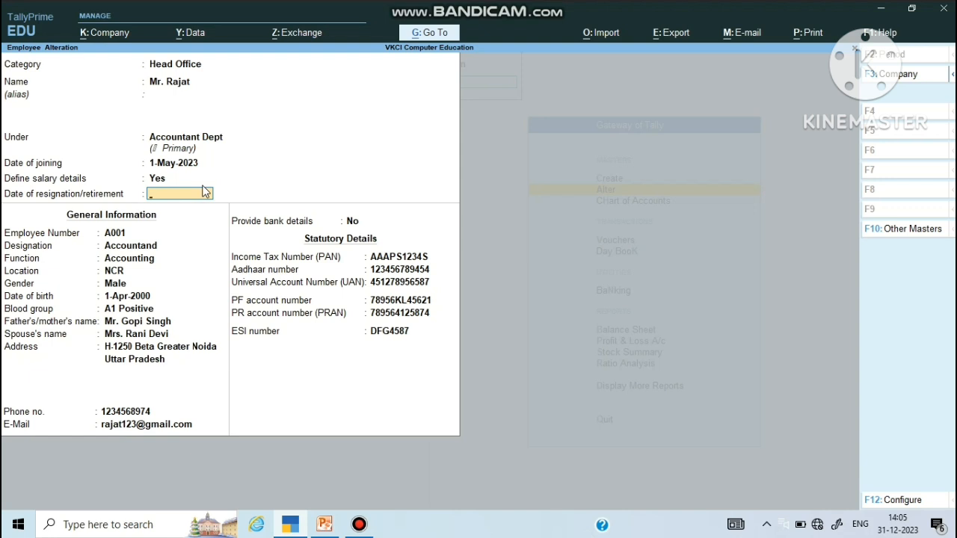
Step: Keep designation Accountant, Accounting, NCR, Male, born 1-Apr-2000, blood group A1 Positive
{"action": "key", "text": "Return"}
{"action": "key", "text": "Return"}
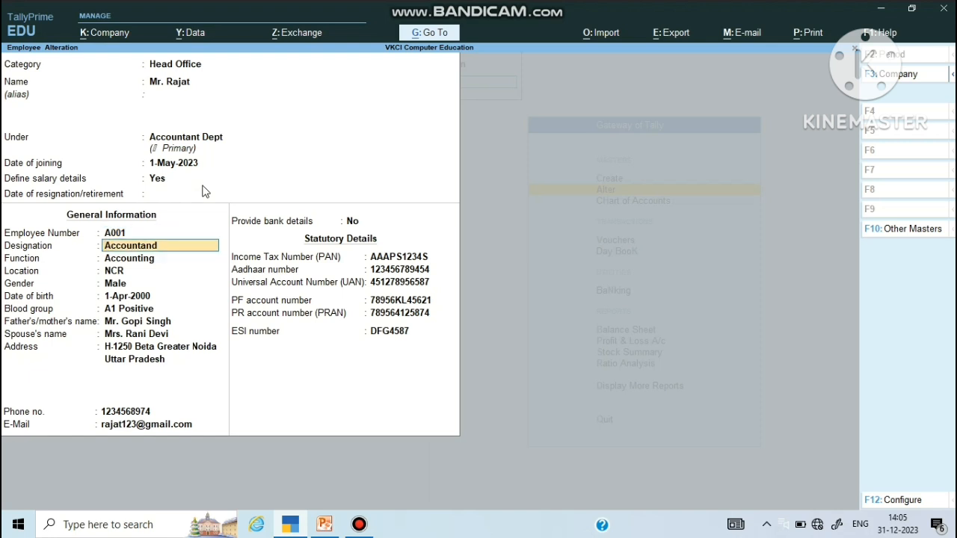
{"action": "key", "text": "Return"}
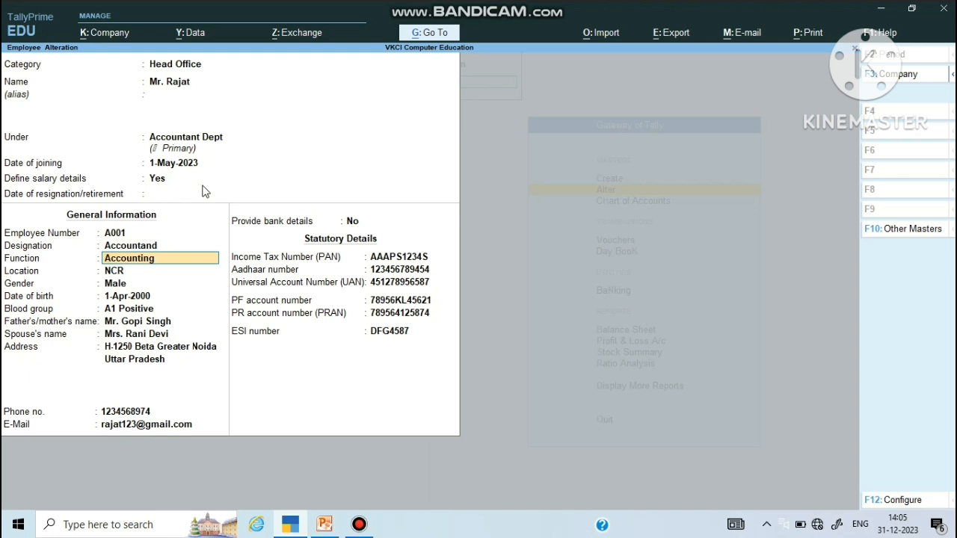
{"action": "key", "text": "Return"}
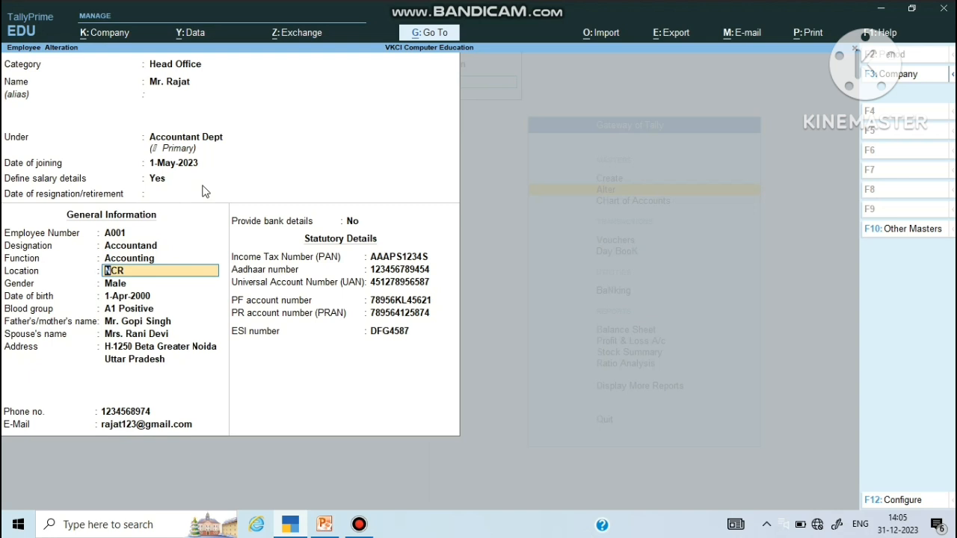
{"action": "key", "text": "Return"}
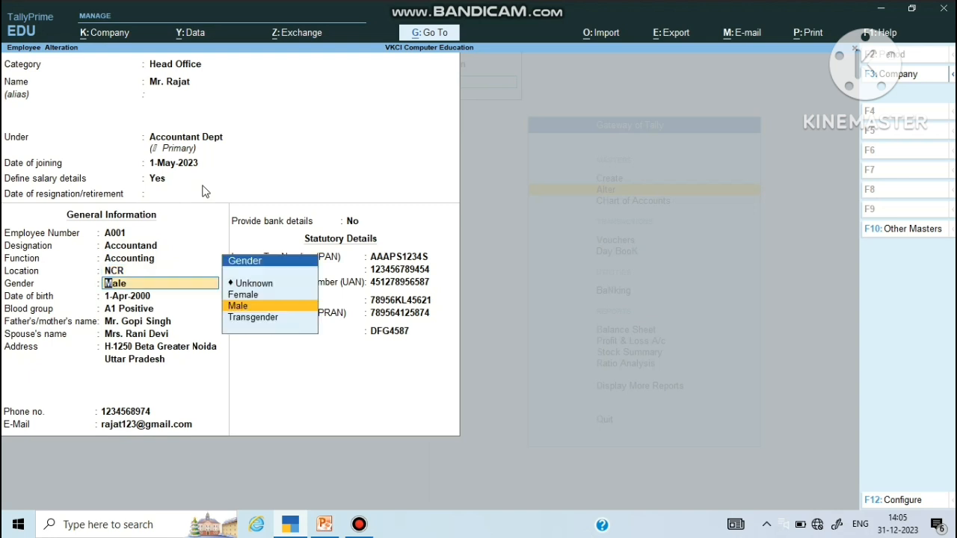
{"action": "key", "text": "Return"}
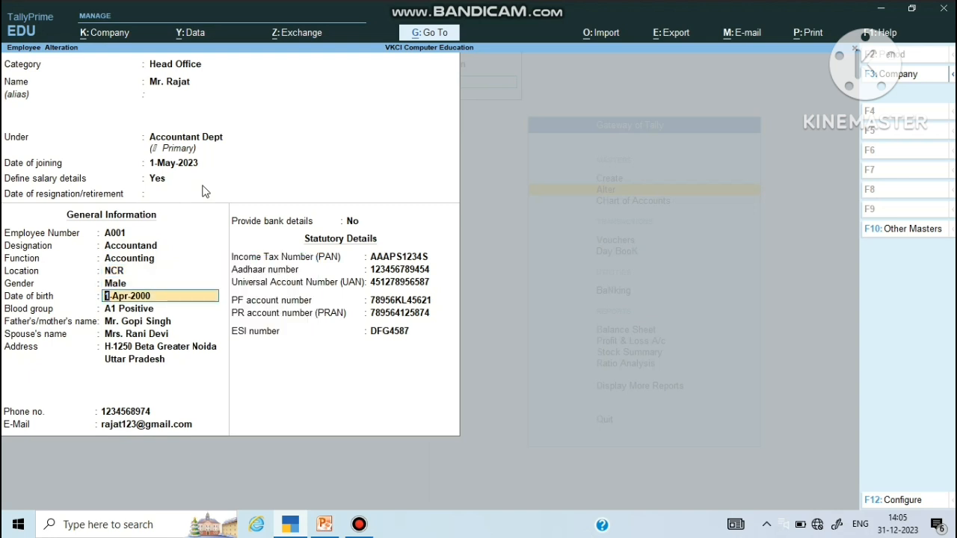
{"action": "key", "text": "Return"}
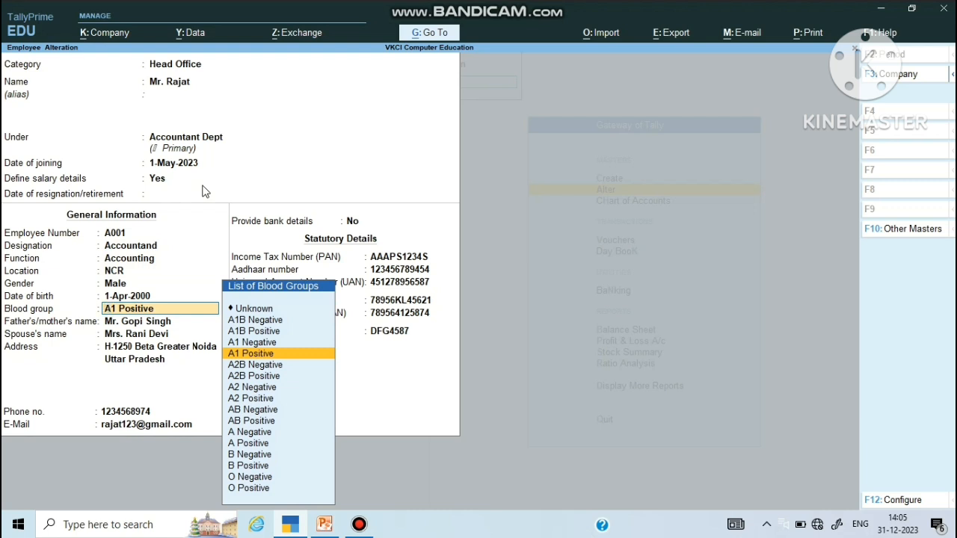
{"action": "key", "text": "Return"}
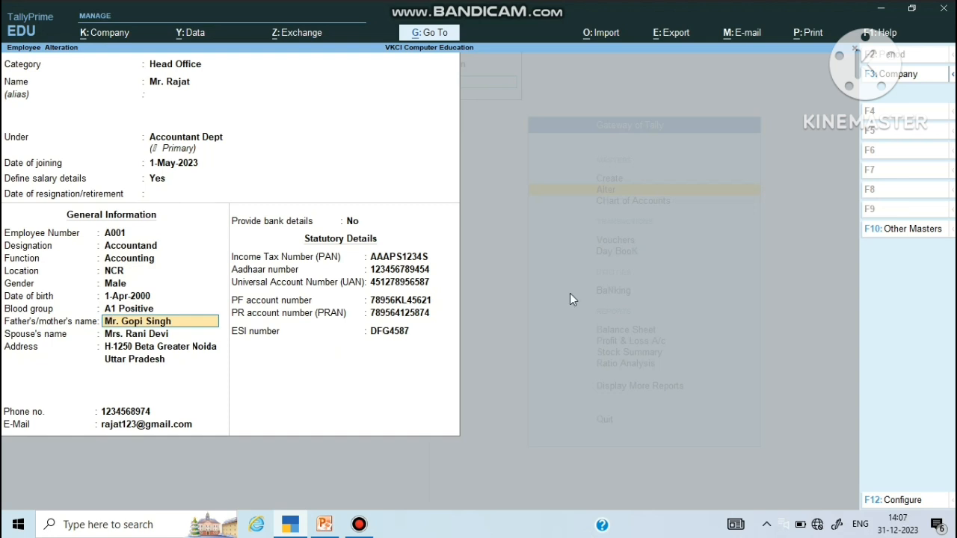
Step: Keep the parent's and spouse's names, the Uttar Pradesh address and phone number unchanged
{"action": "key", "text": "Return"}
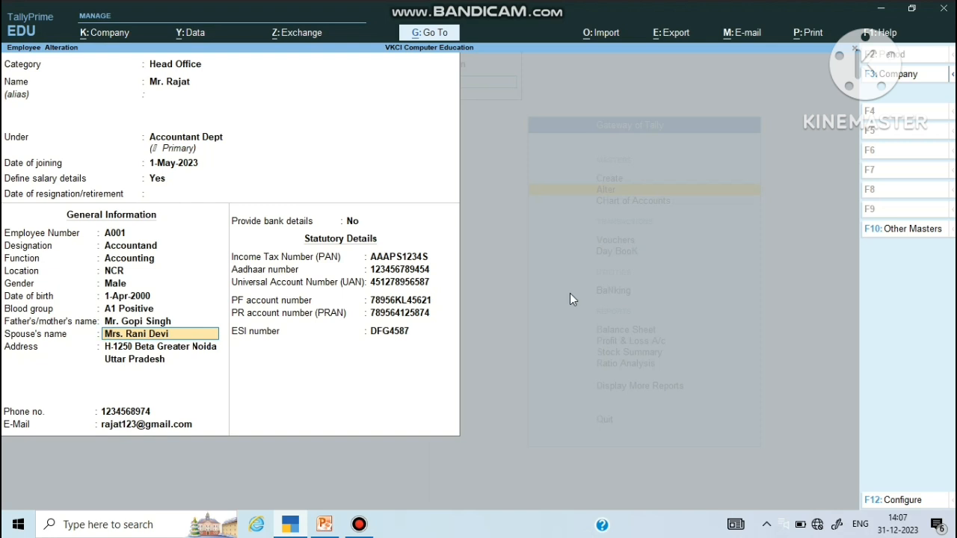
{"action": "key", "text": "Return"}
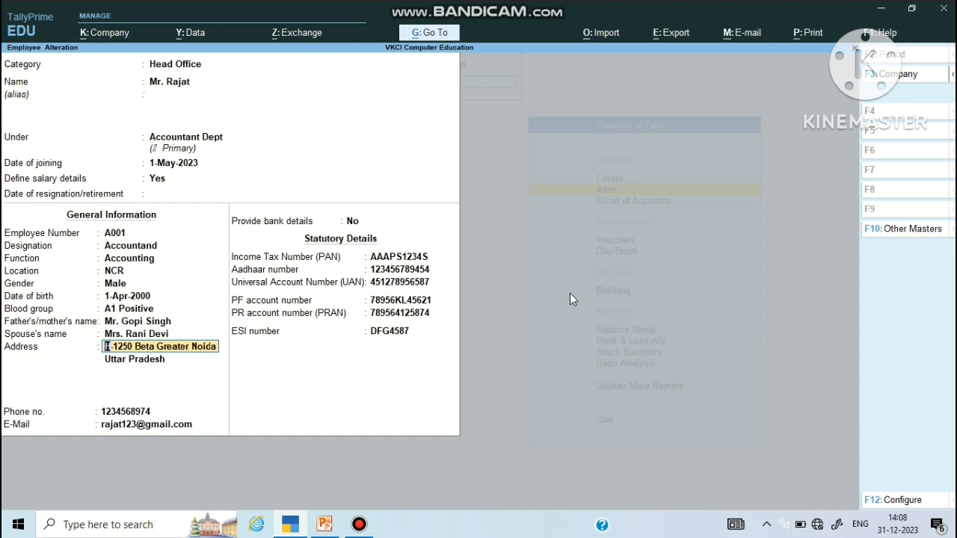
{"action": "key", "text": "Return"}
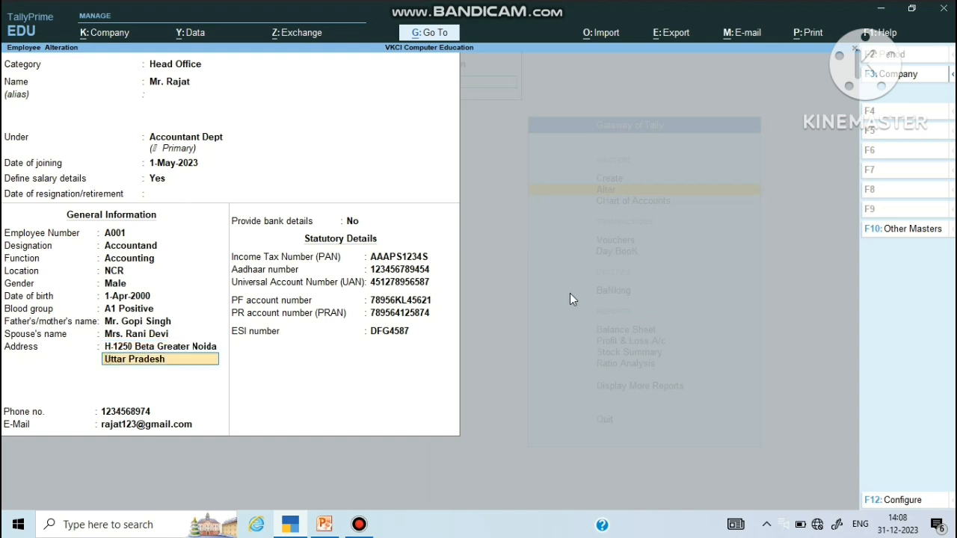
{"action": "key", "text": "Return"}
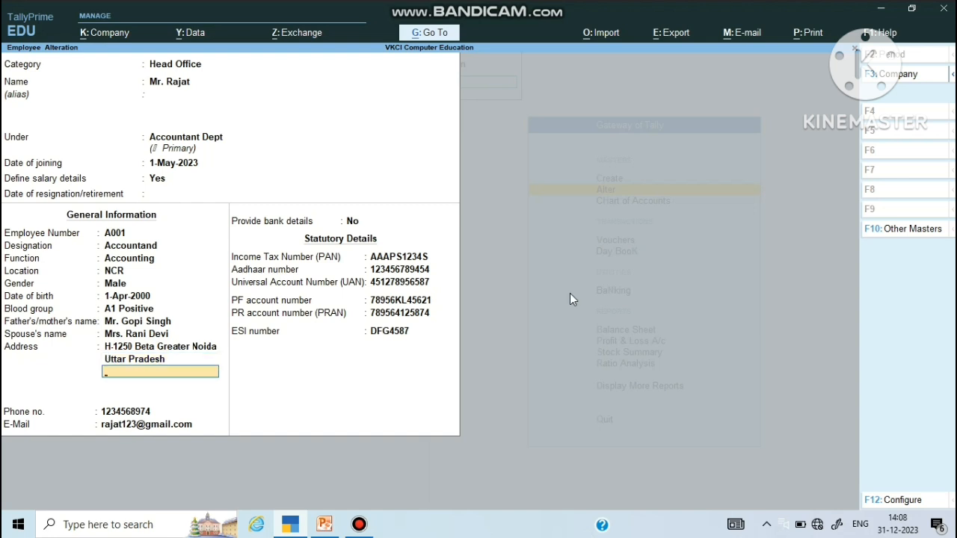
{"action": "key", "text": "Return"}
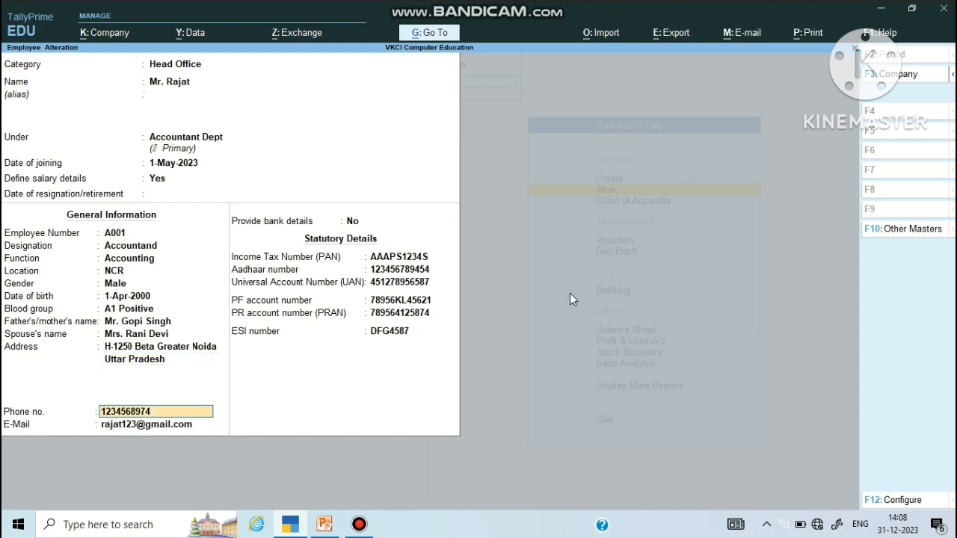
{"action": "key", "text": "Return"}
{"action": "key", "text": "Return"}
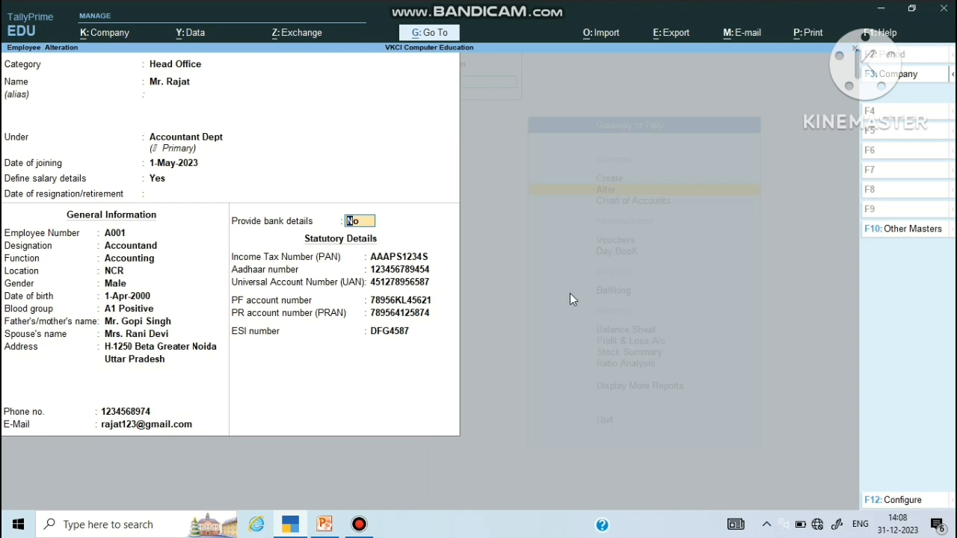
Step: Confirm e-Fund Transfer bank details to SBI Bank, company bank PNB Bank, beneficiary code 0025
{"action": "type", "text": "y"}
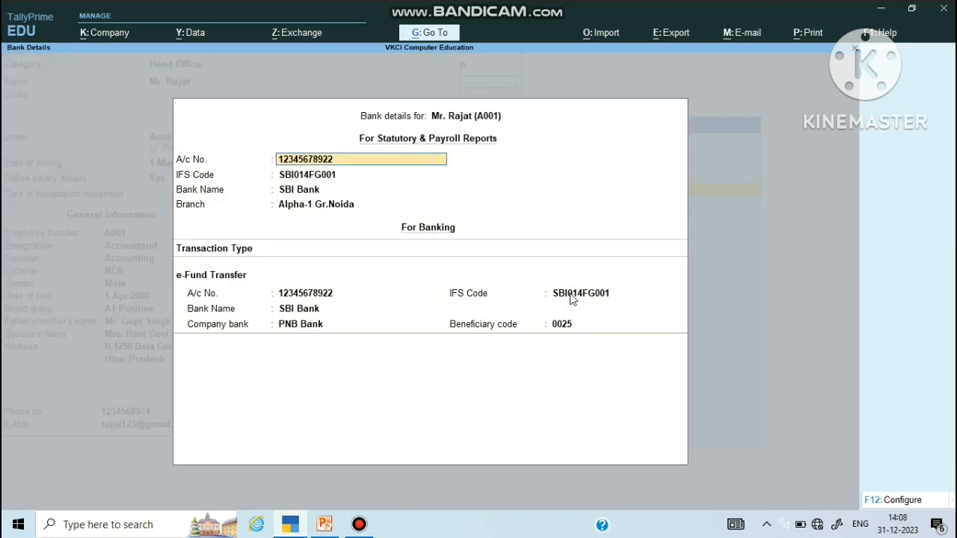
{"action": "key", "text": "Return"}
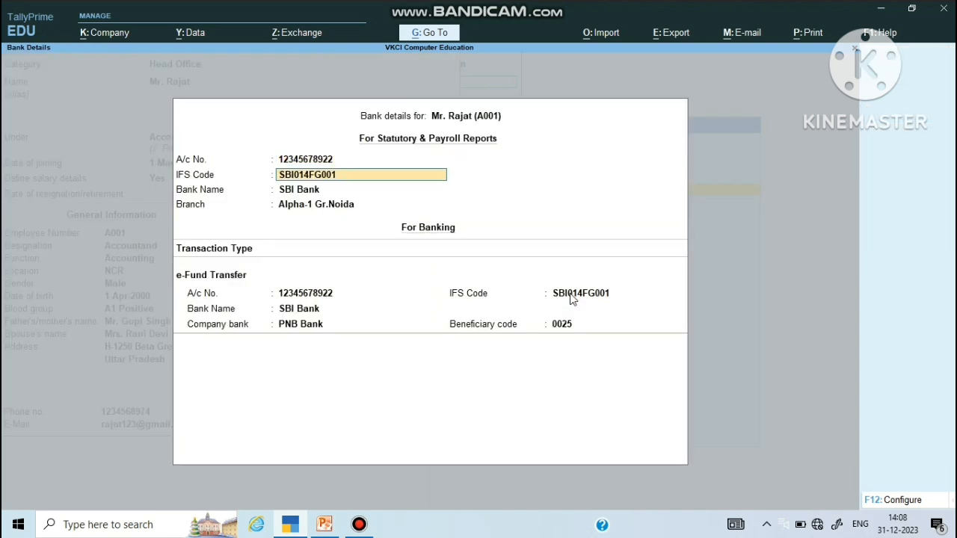
{"action": "key", "text": "Return"}
{"action": "key", "text": "Return"}
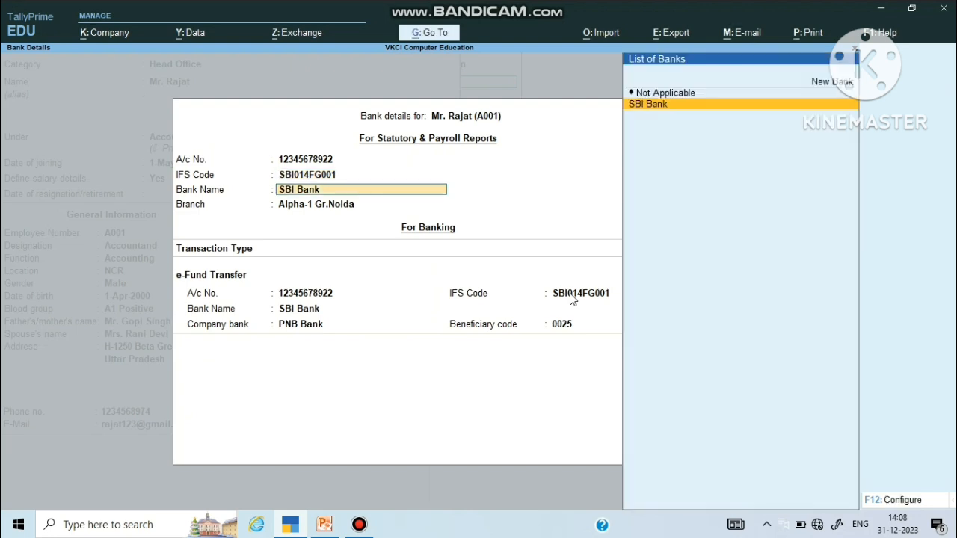
{"action": "key", "text": "Return"}
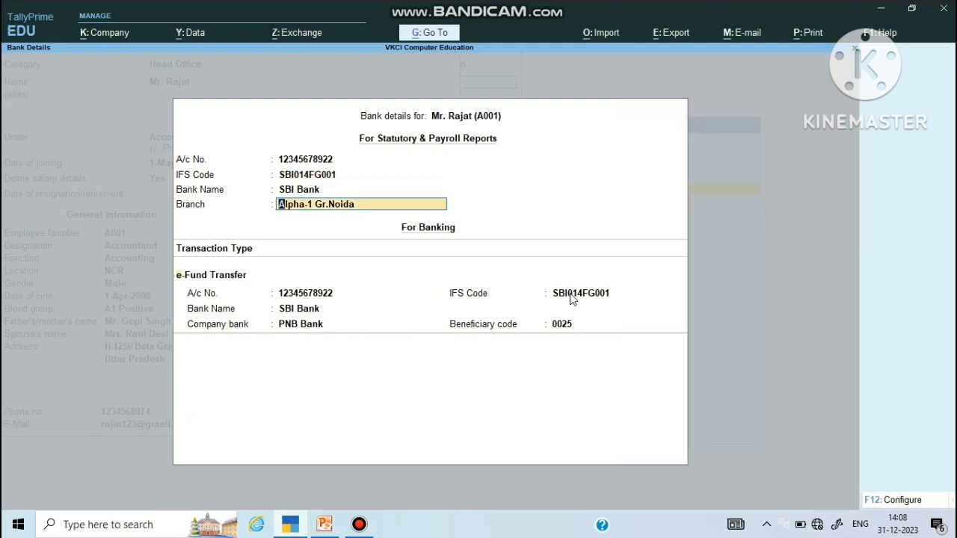
{"action": "key", "text": "Return"}
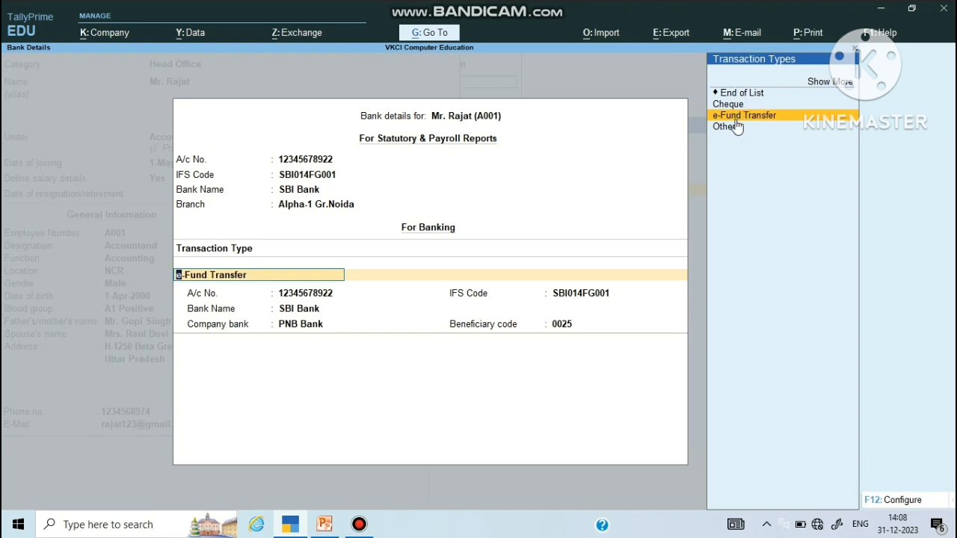
{"action": "key", "text": "Return"}
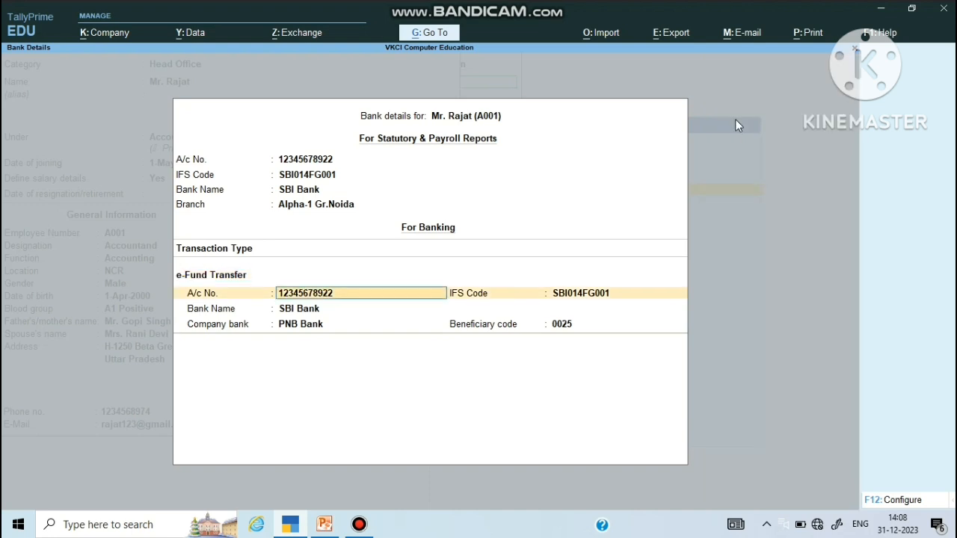
{"action": "key", "text": "Return"}
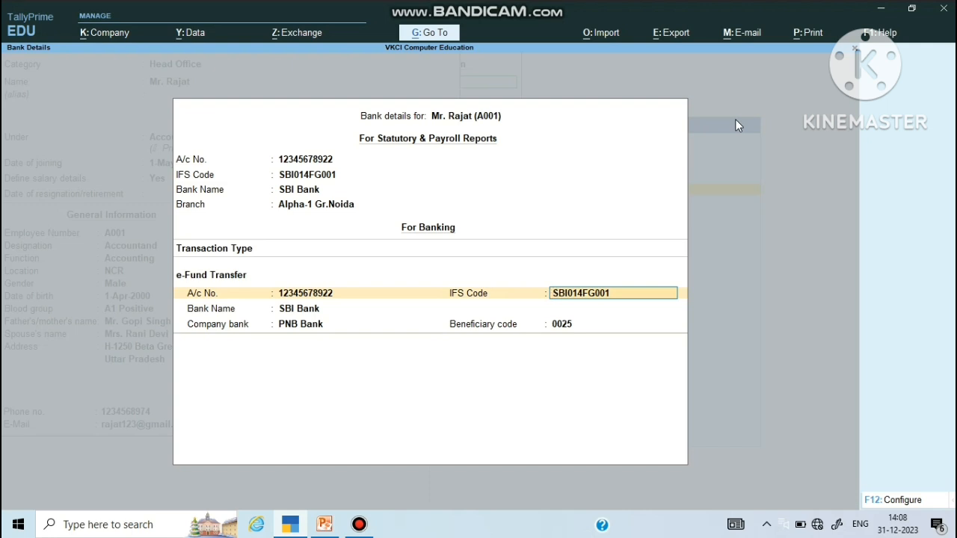
{"action": "key", "text": "Return"}
{"action": "key", "text": "Return"}
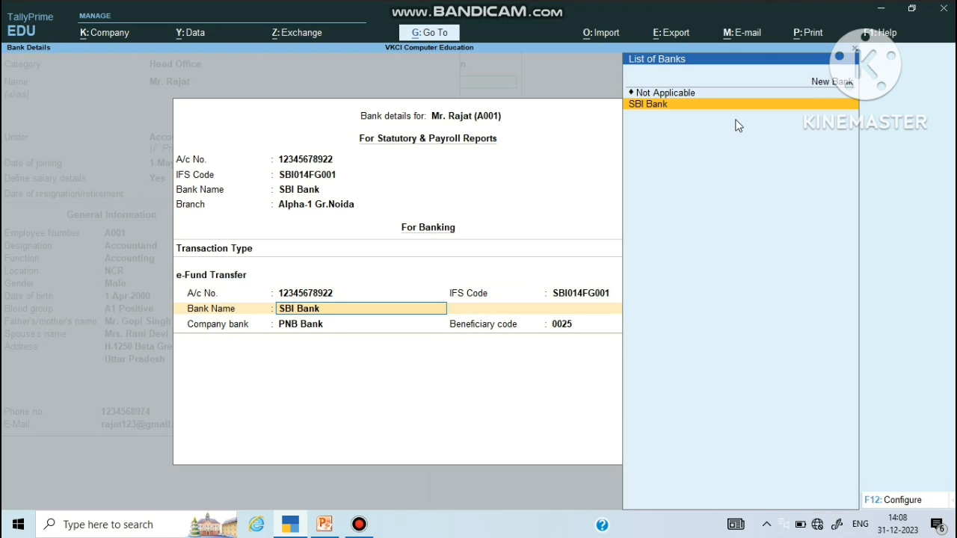
{"action": "key", "text": "Return"}
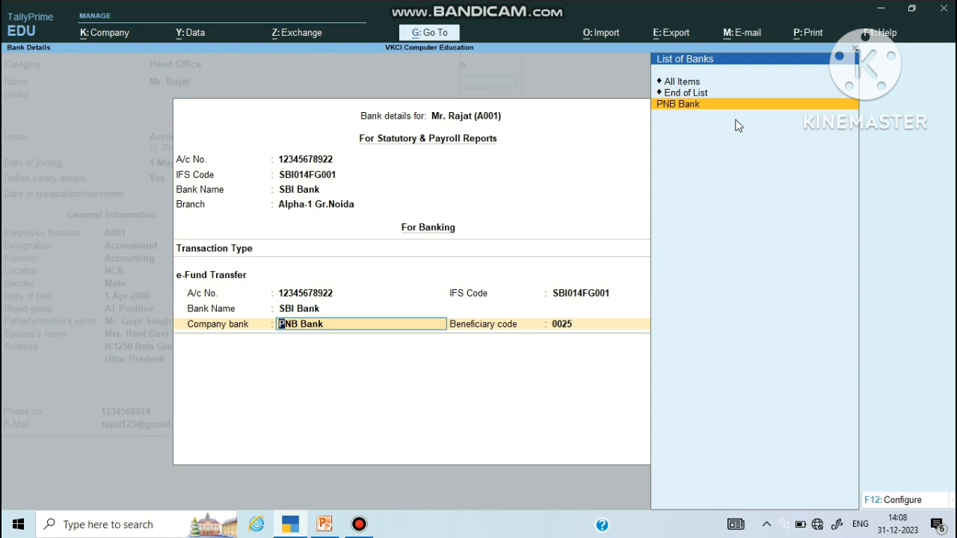
{"action": "key", "text": "Return"}
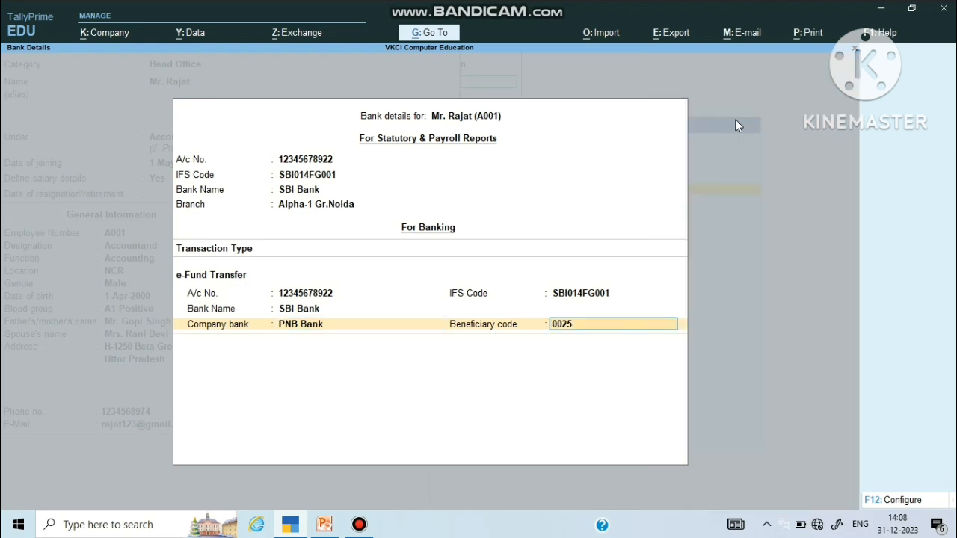
{"action": "key", "text": "Return"}
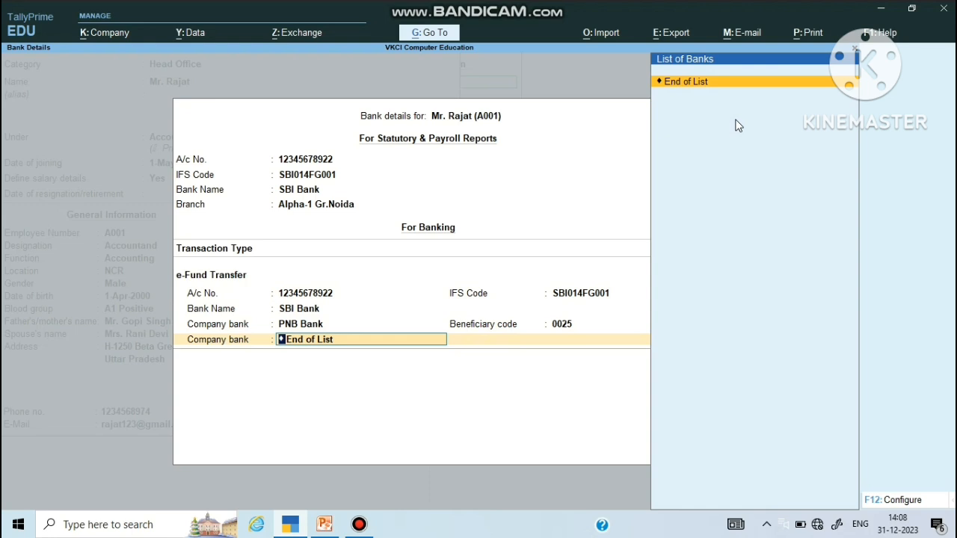
Step: Accept the PAN, Aadhaar, UAN, PF and ESI entries and save the employee alteration
{"action": "key", "text": "Return"}
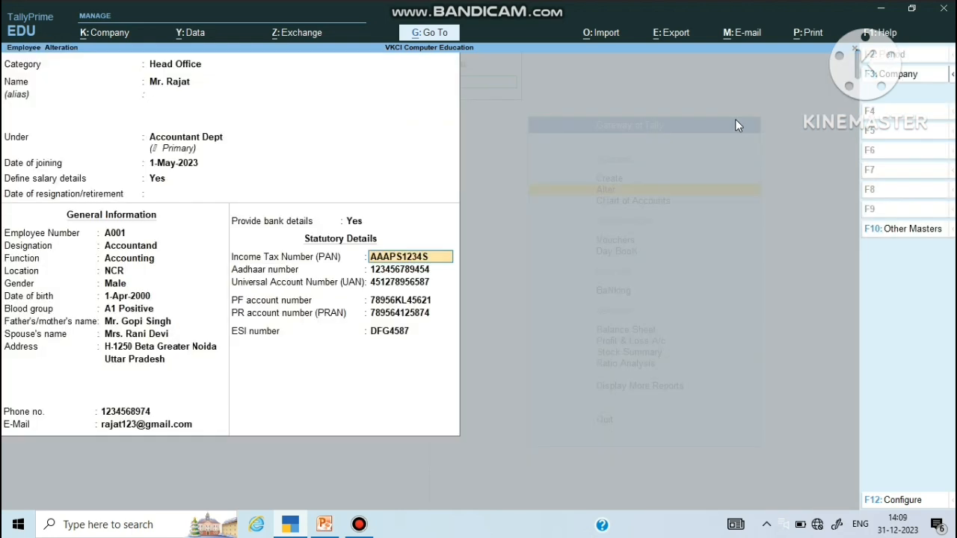
{"action": "key", "text": "Return"}
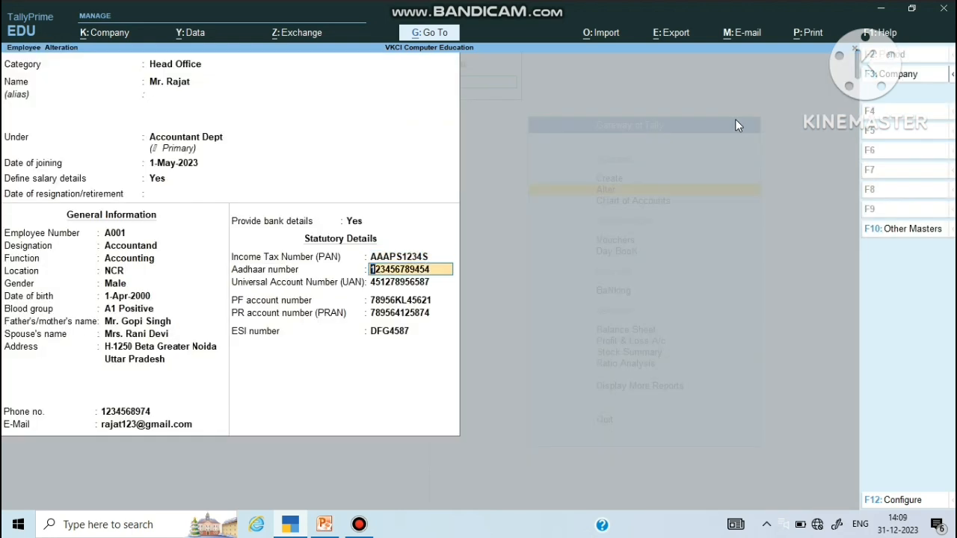
{"action": "key", "text": "Return"}
{"action": "key", "text": "Return"}
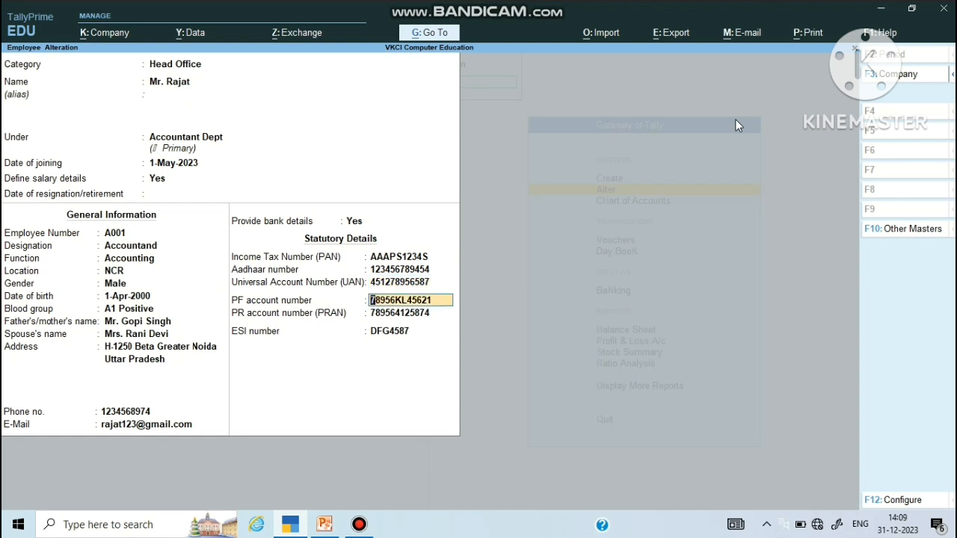
{"action": "key", "text": "Return"}
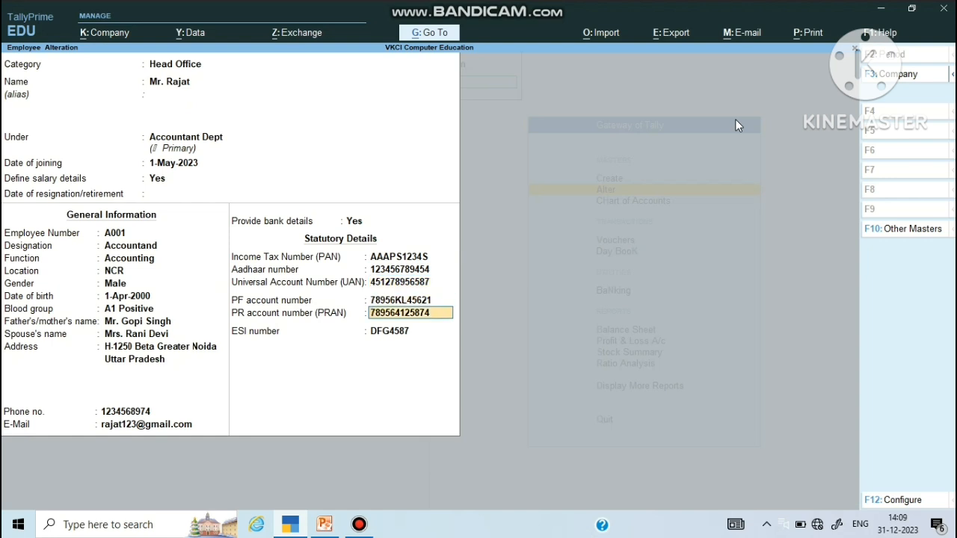
{"action": "key", "text": "Return"}
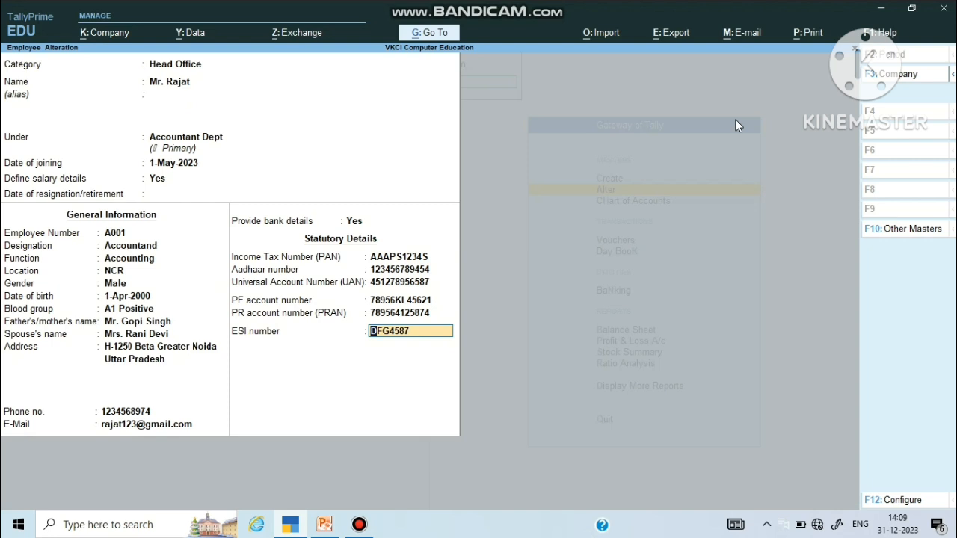
{"action": "key", "text": "Return"}
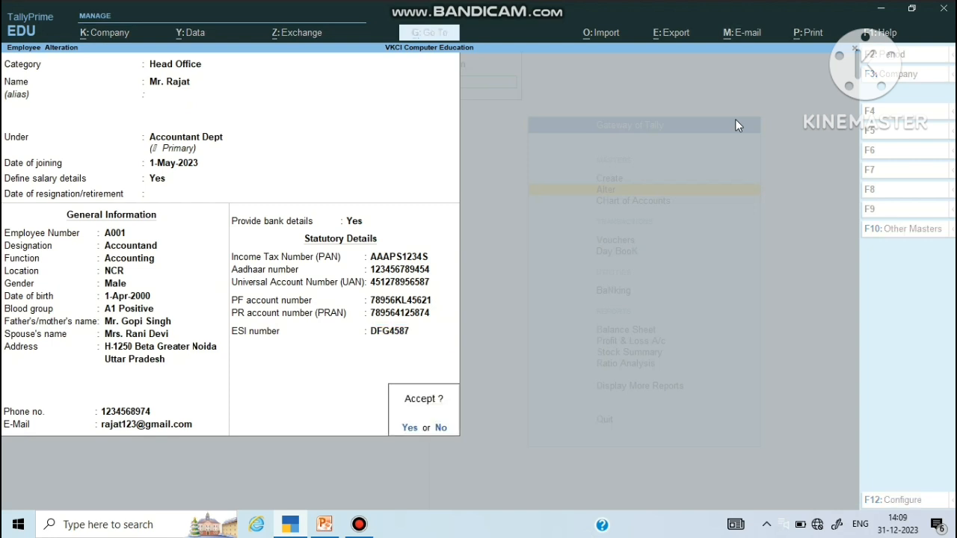
{"action": "key", "text": "Return"}
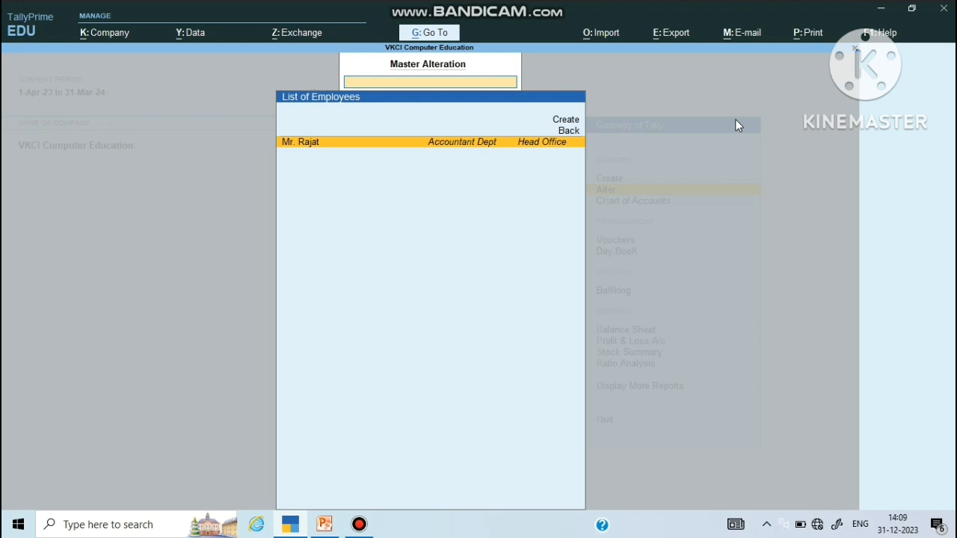
Step: Back out to the list of masters, browse the Payroll Masters entries, then exit to the Gateway
{"action": "key", "text": "Escape"}
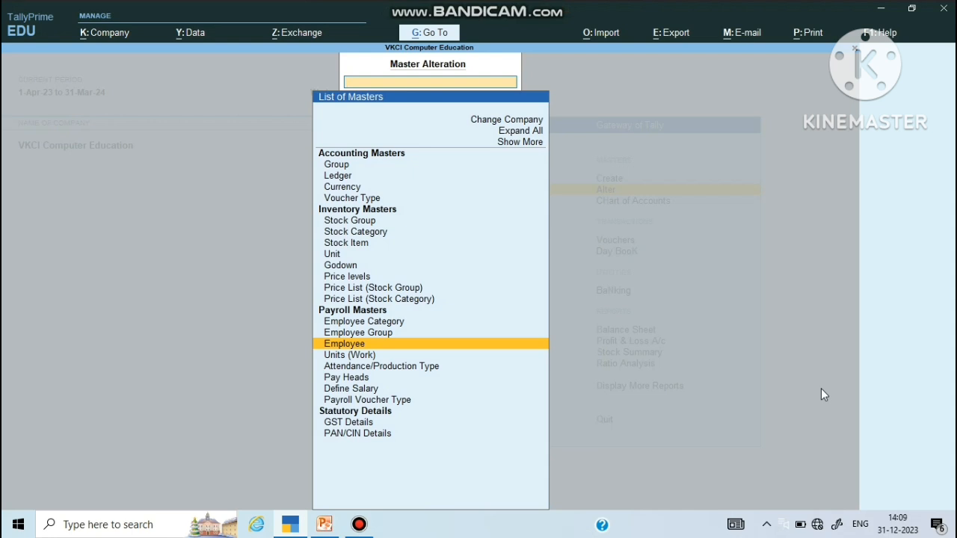
{"action": "key", "text": "Up"}
{"action": "key", "text": "Up"}
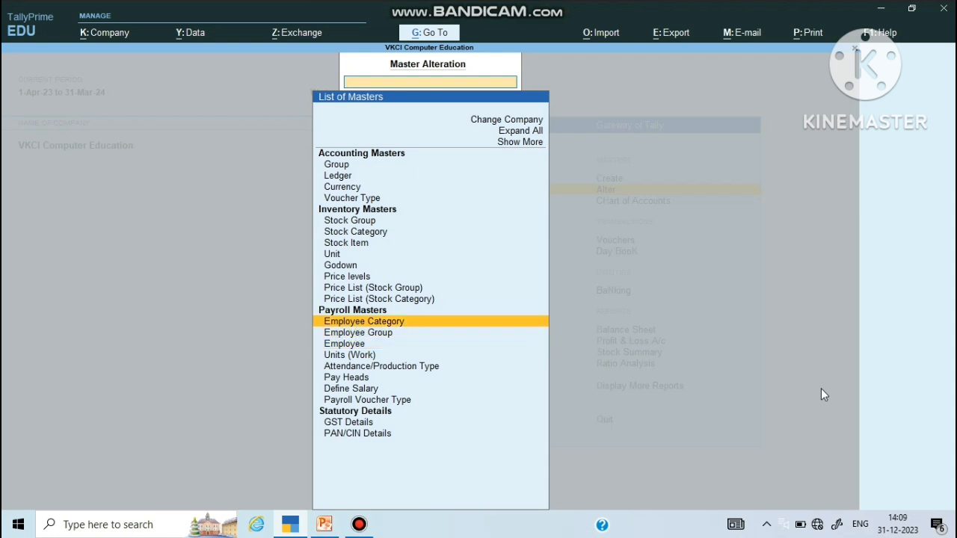
{"action": "key", "text": "Down"}
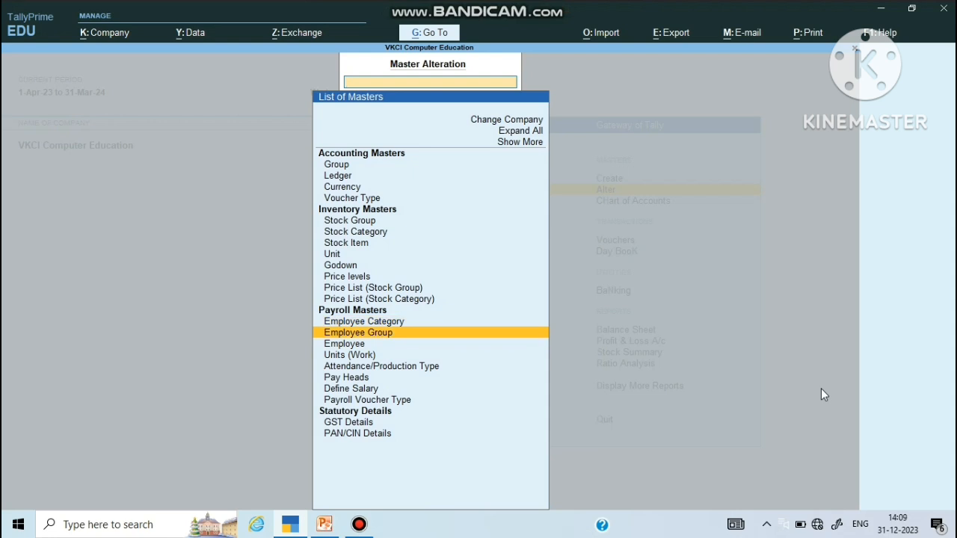
{"action": "key", "text": "Down"}
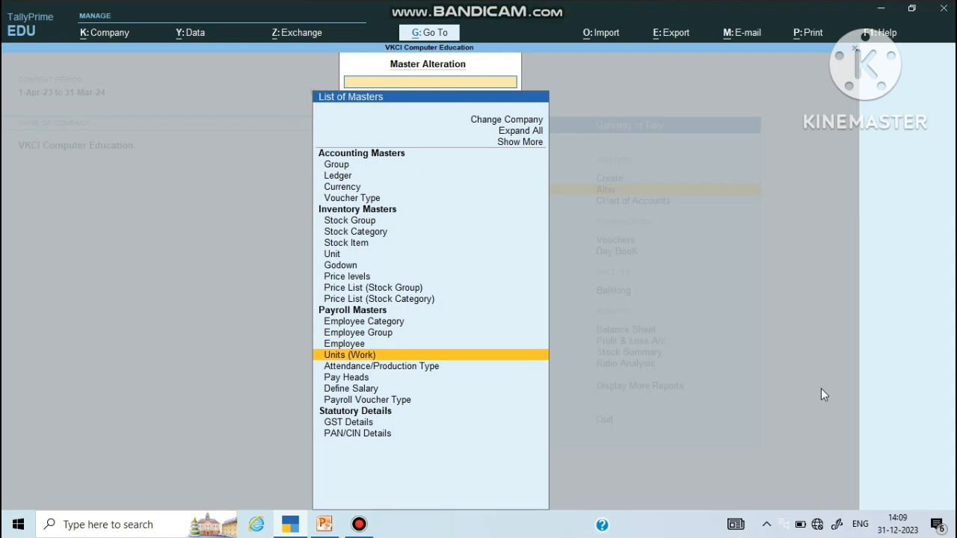
{"action": "key", "text": "Up"}
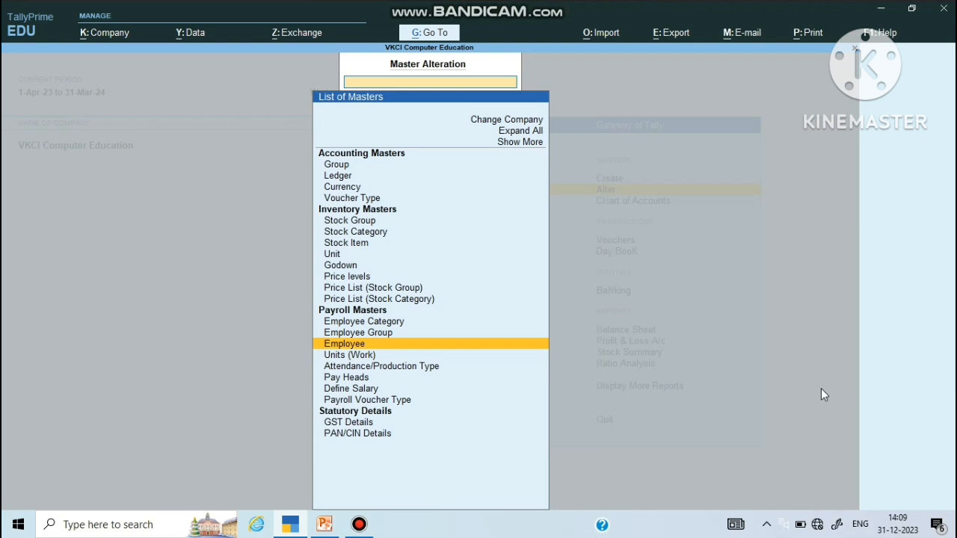
{"action": "key", "text": "Down"}
{"action": "key", "text": "Down"}
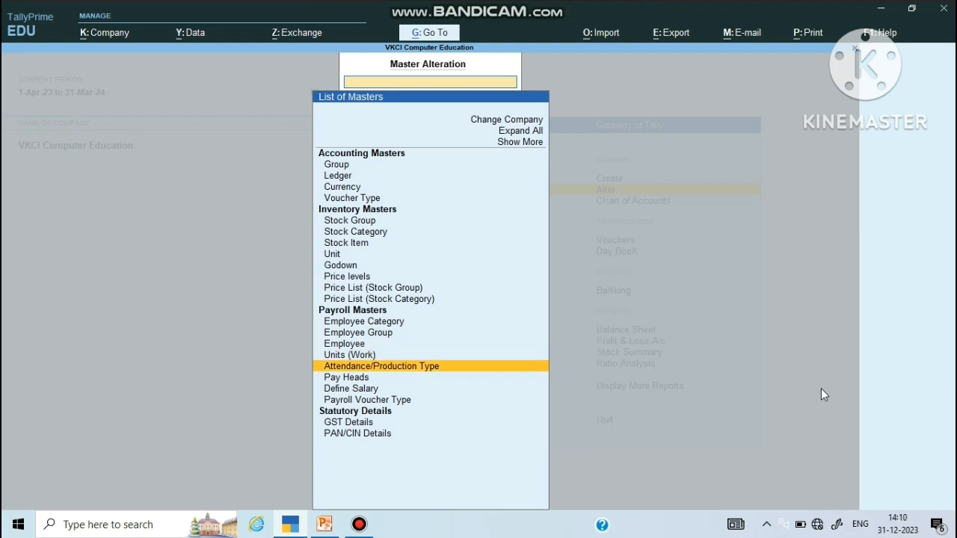
{"action": "key", "text": "Down"}
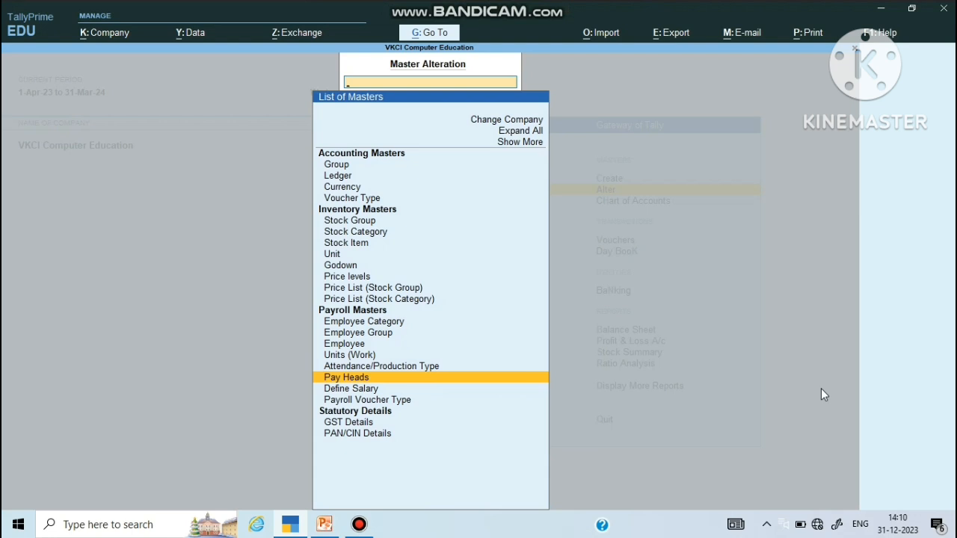
{"action": "key", "text": "Down"}
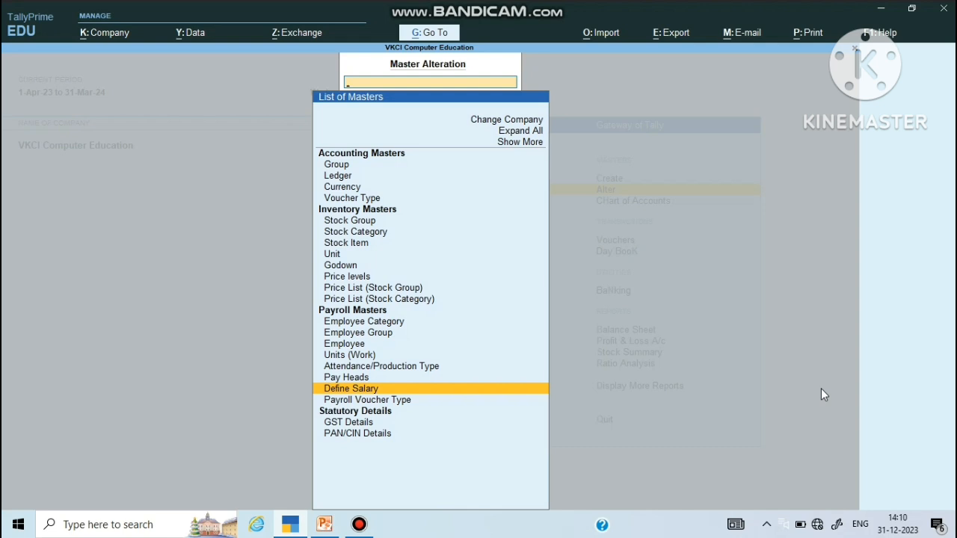
{"action": "key", "text": "Down"}
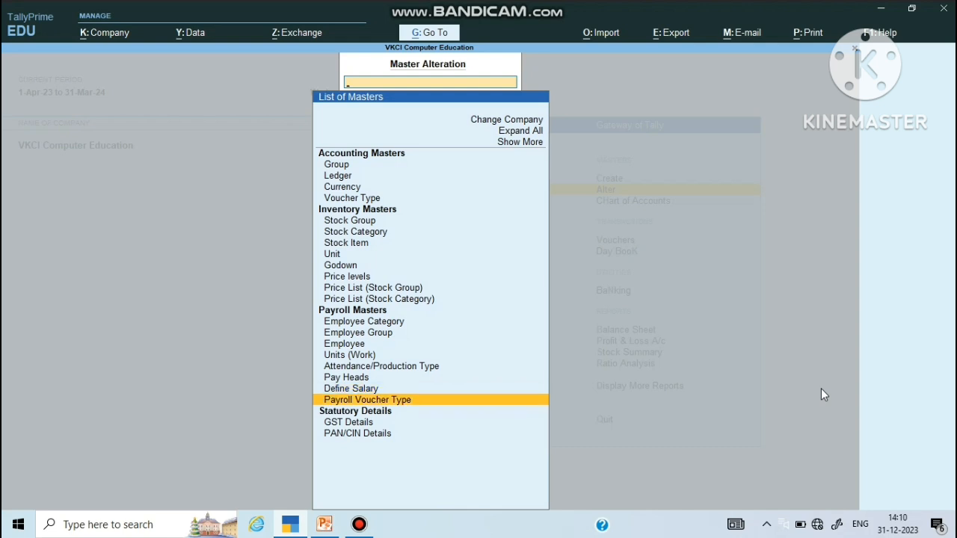
{"action": "key", "text": "Up"}
{"action": "key", "text": "Up"}
{"action": "key", "text": "Up"}
{"action": "key", "text": "Up"}
{"action": "key", "text": "Up"}
{"action": "key", "text": "Up"}
{"action": "key", "text": "Up"}
{"action": "key", "text": "Down"}
{"action": "key", "text": "Down"}
{"action": "key", "text": "Down"}
{"action": "key", "text": "Down"}
{"action": "key", "text": "Up"}
{"action": "key", "text": "Up"}
{"action": "key", "text": "Up"}
{"action": "key", "text": "Up"}
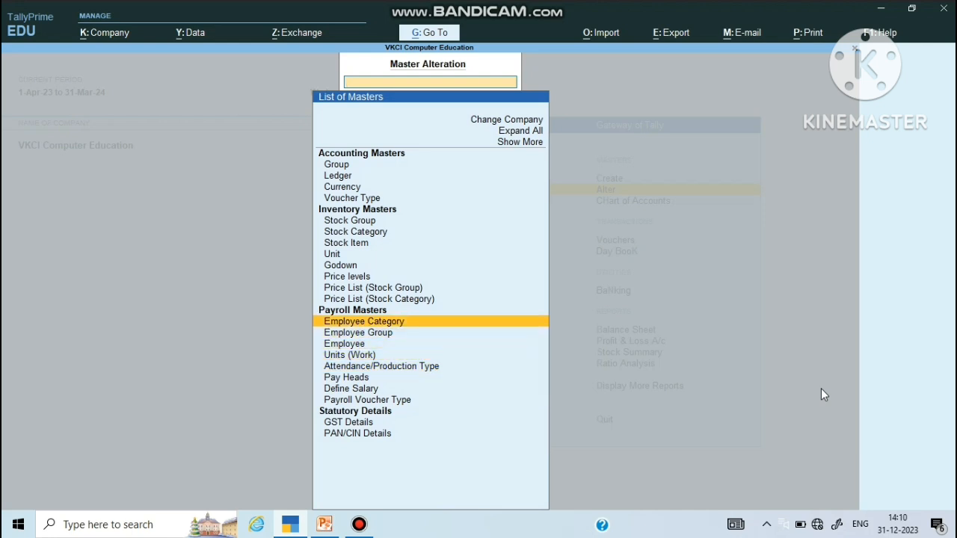
{"action": "key", "text": "Up"}
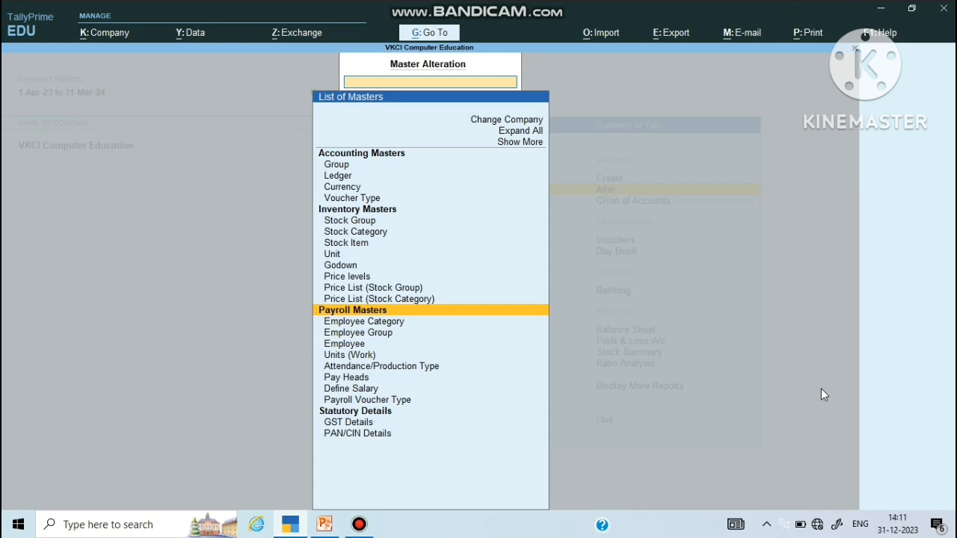
{"action": "key", "text": "Escape"}
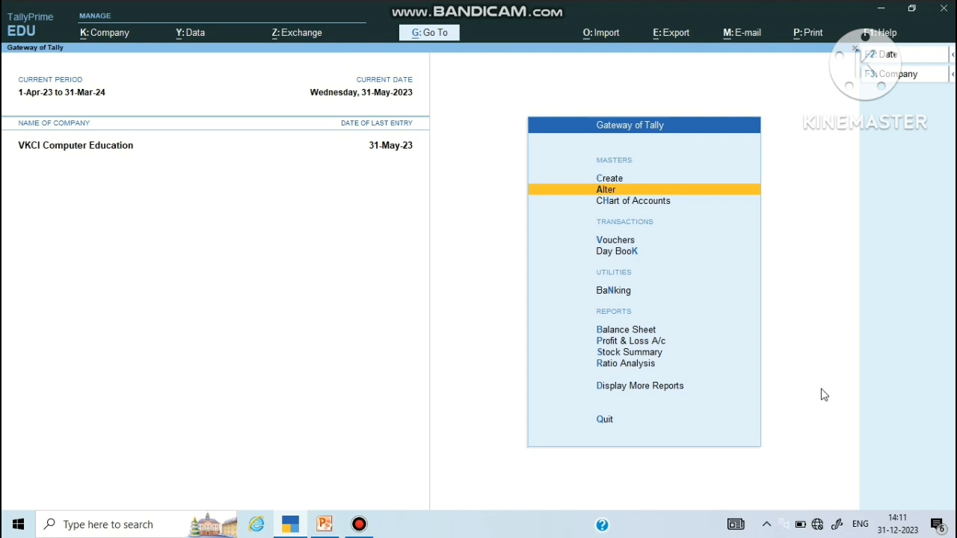
Step: Start a new voucher and browse the voucher type list down to the Attendance payroll voucher
{"action": "key", "text": "Down"}
{"action": "key", "text": "Down"}
{"action": "key", "text": "Down"}
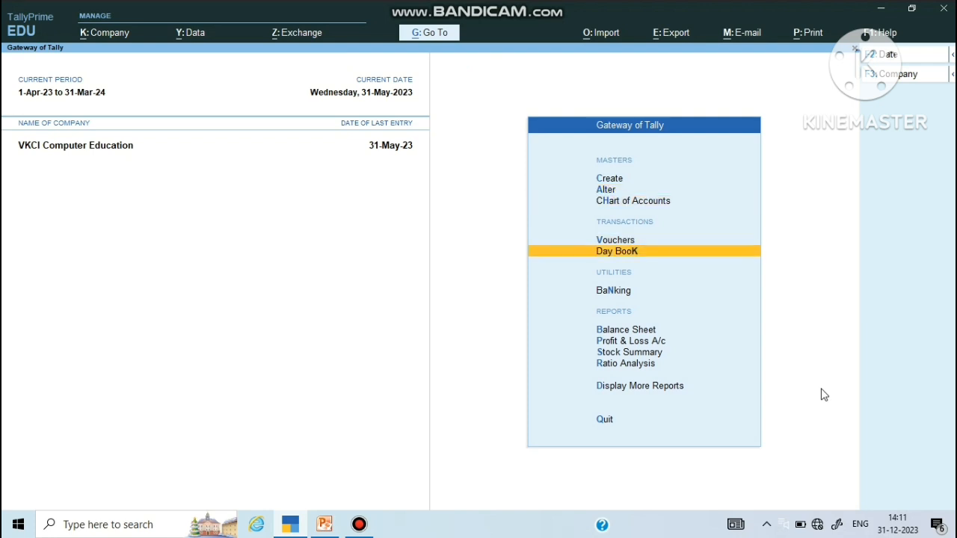
{"action": "key", "text": "Up"}
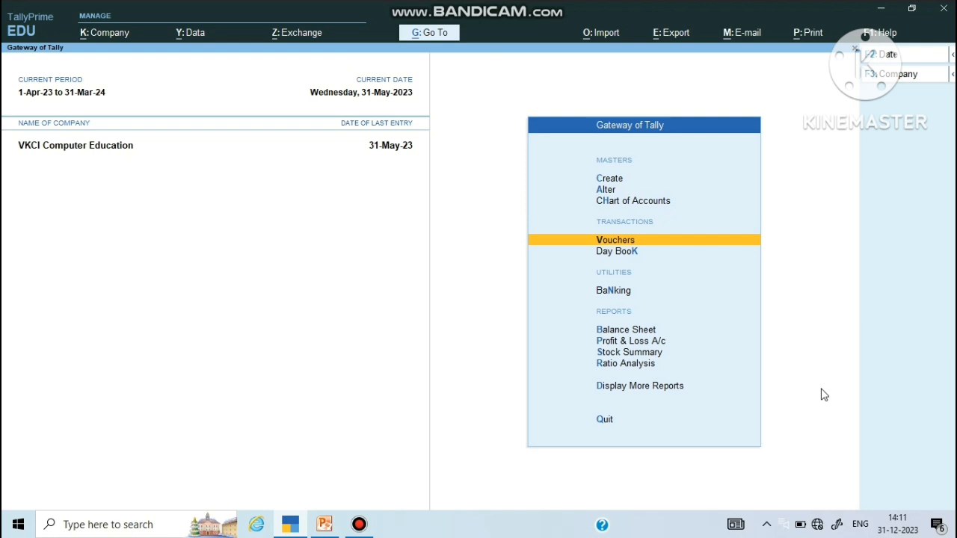
{"action": "key", "text": "Return"}
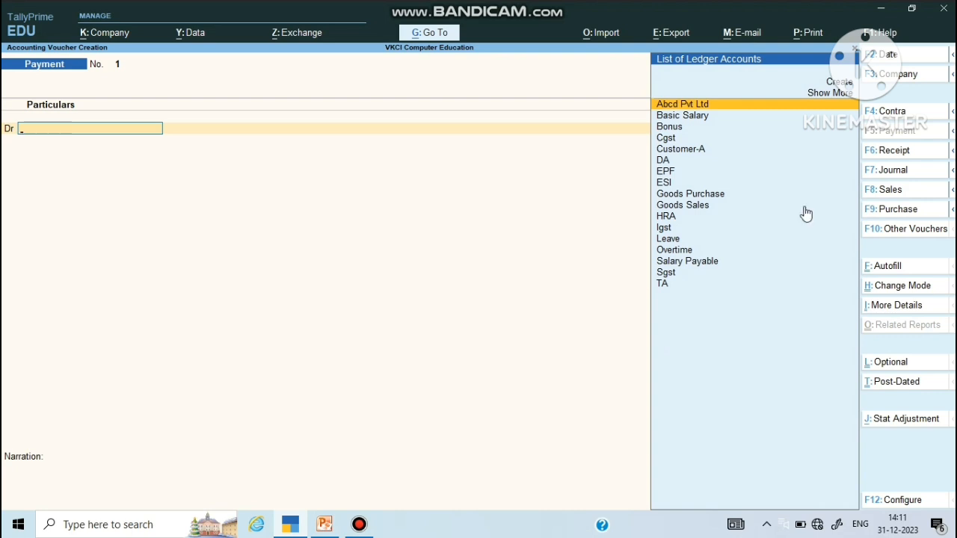
{"action": "left_click", "coordinate": [897, 237]}
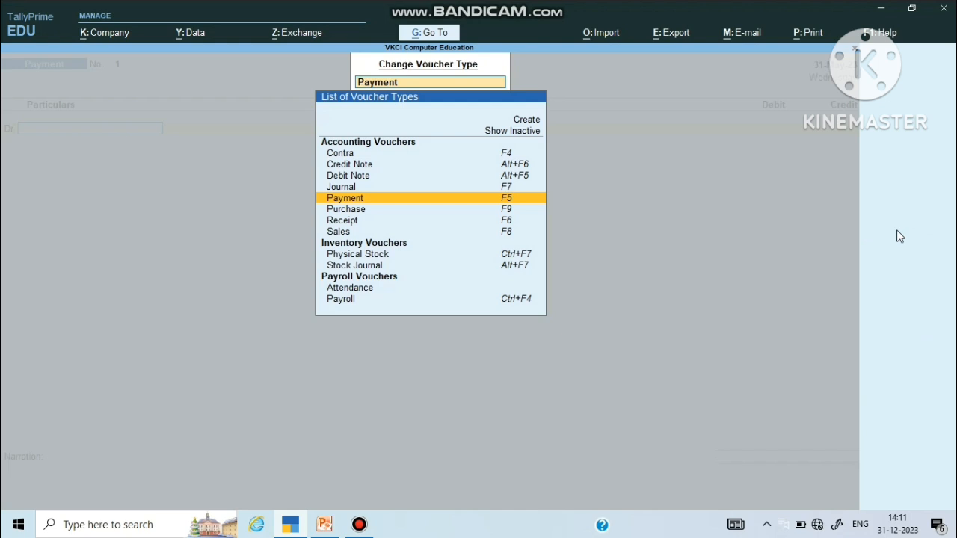
{"action": "key", "text": "Down"}
{"action": "key", "text": "Down"}
{"action": "key", "text": "Down"}
{"action": "key", "text": "Down"}
{"action": "key", "text": "Down"}
{"action": "key", "text": "Down"}
{"action": "key", "text": "Down"}
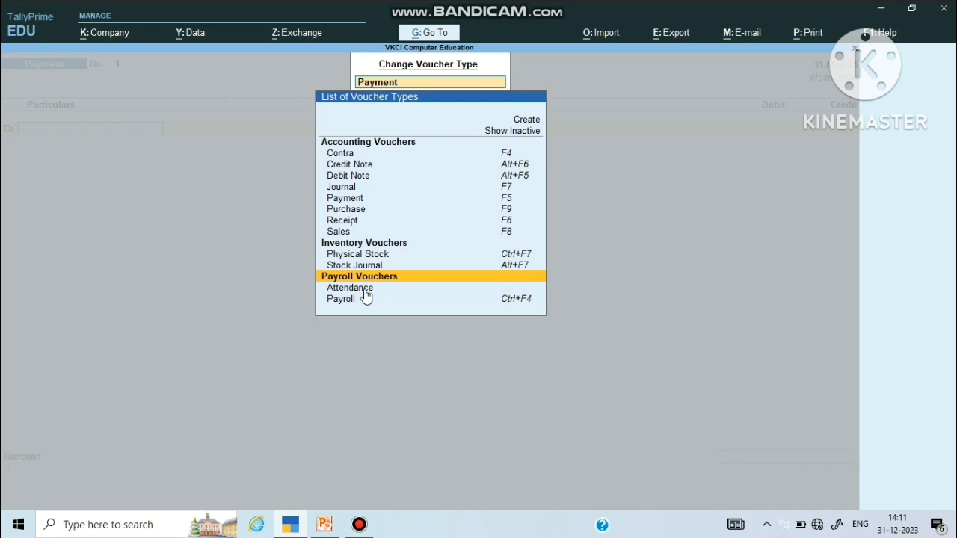
{"action": "key", "text": "Down"}
Step: Start an Attendance voucher for the Accountant Dept employee, changing the type from Leave to Overtime
{"action": "key", "text": "Return"}
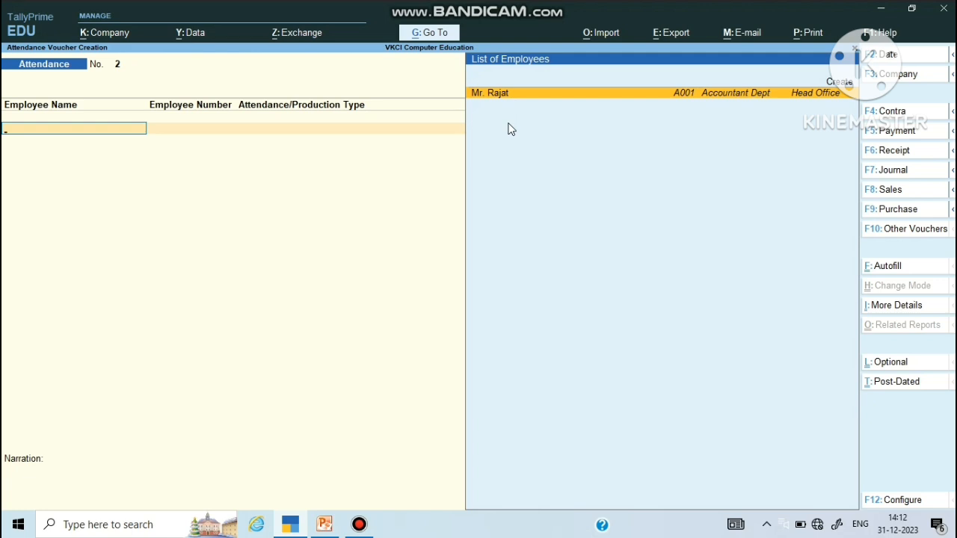
{"action": "key", "text": "Return"}
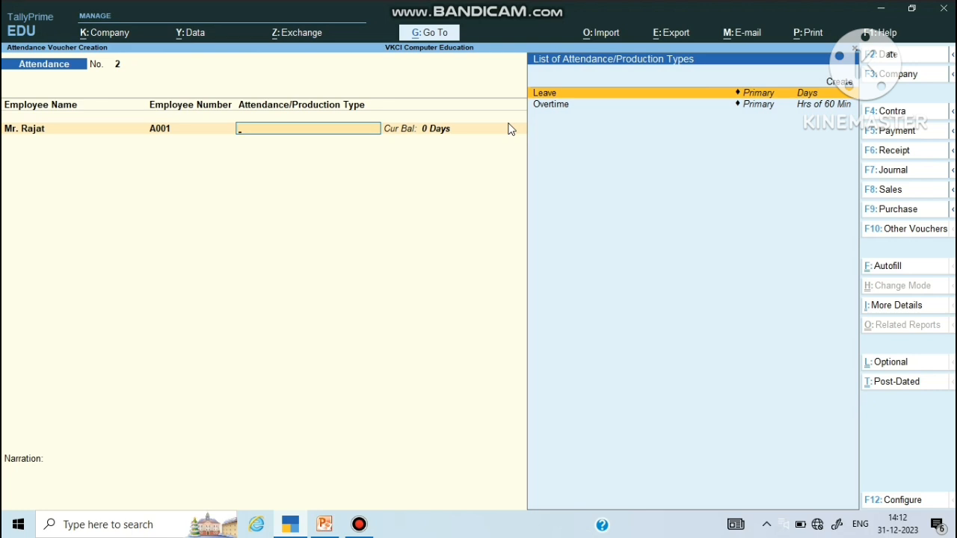
{"action": "key", "text": "Return"}
{"action": "type", "text": "2"}
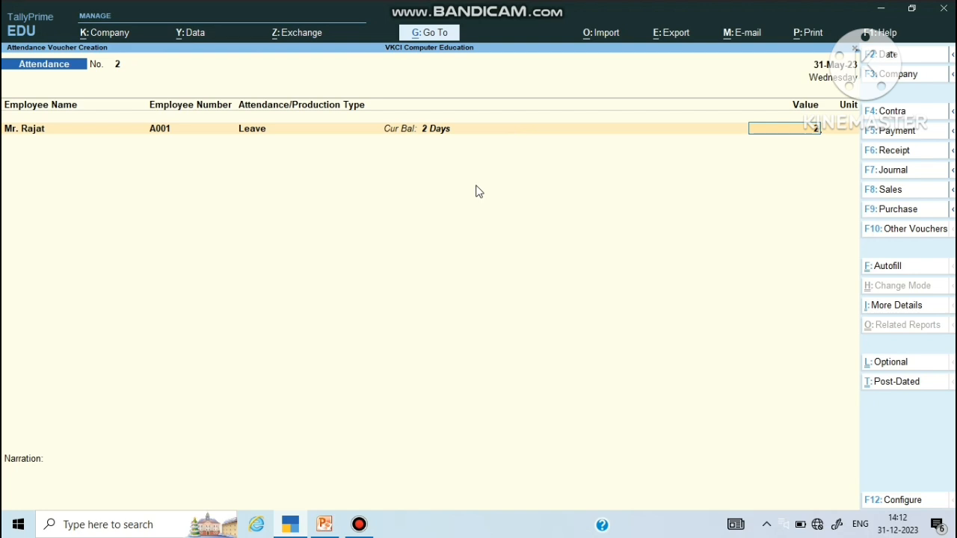
{"action": "key", "text": "BackSpace"}
{"action": "key", "text": "BackSpace"}
{"action": "key", "text": "BackSpace"}
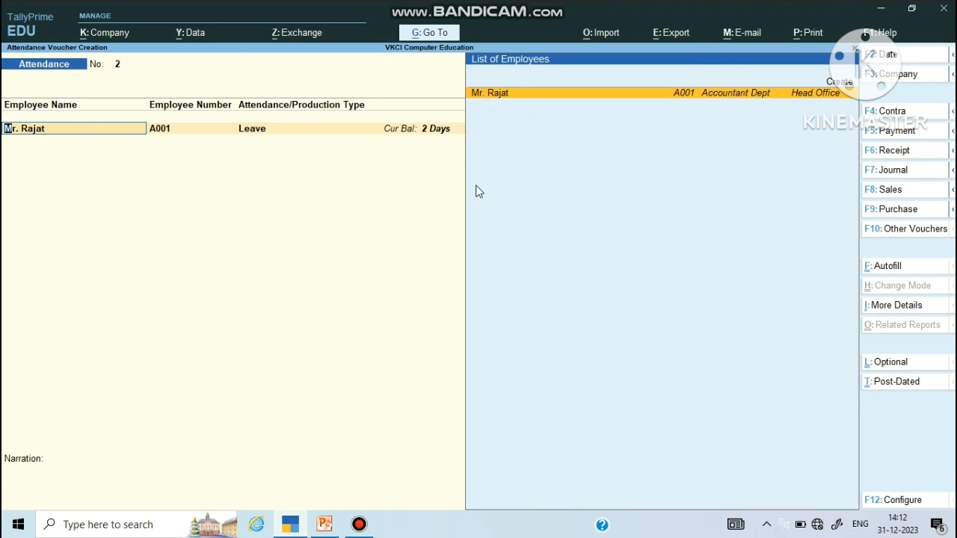
{"action": "key", "text": "Return"}
{"action": "key", "text": "Down"}
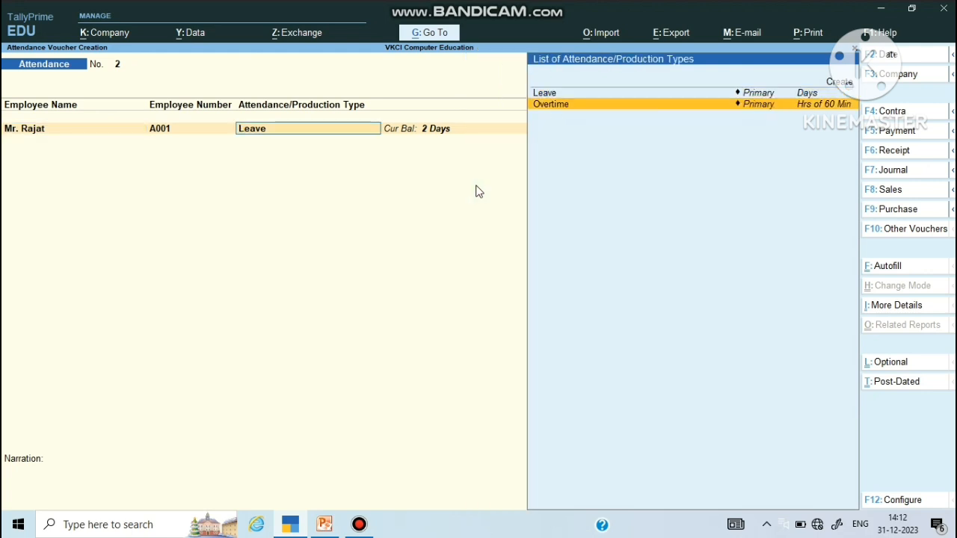
{"action": "key", "text": "Return"}
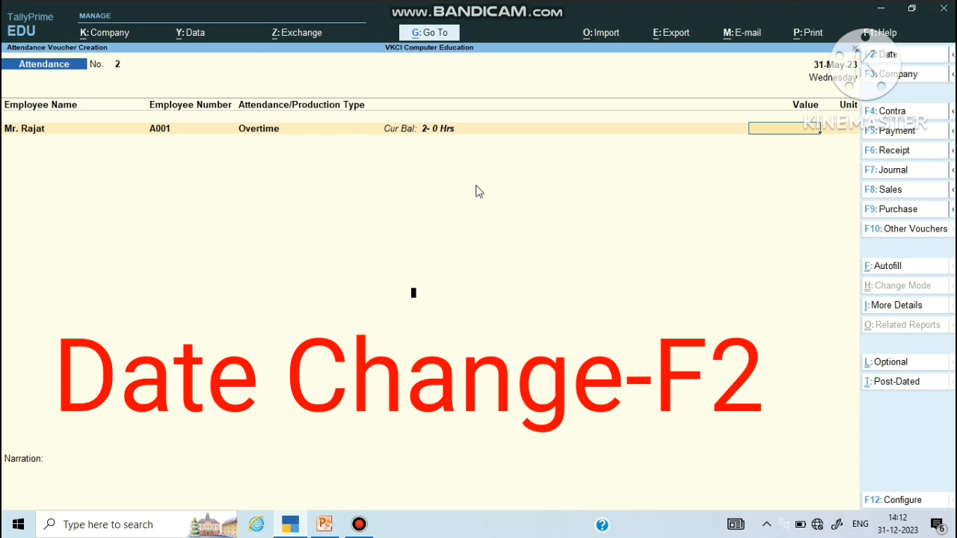
Step: Set the voucher date to 1-May-23, then leave the voucher without saving
{"action": "key", "text": "F2"}
{"action": "type", "text": "01/5"}
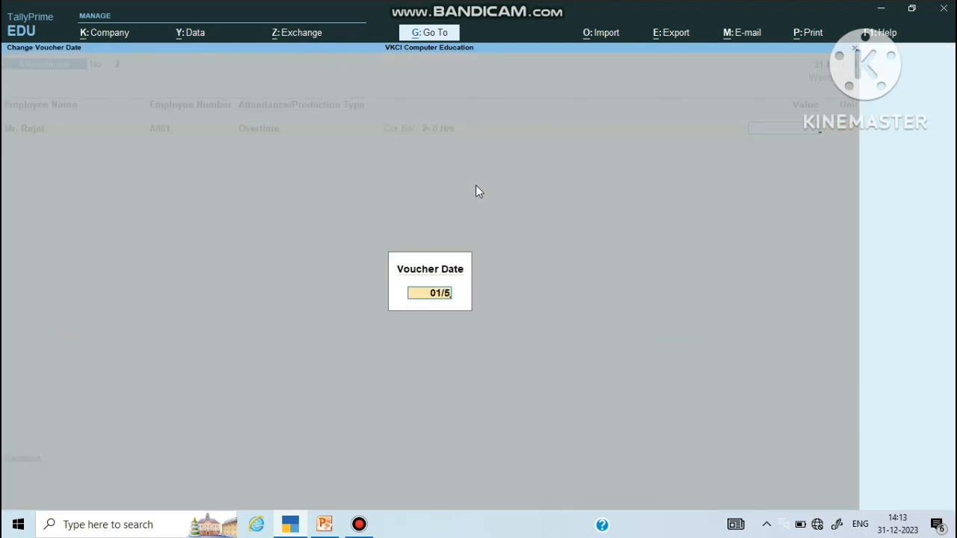
{"action": "key", "text": "Return"}
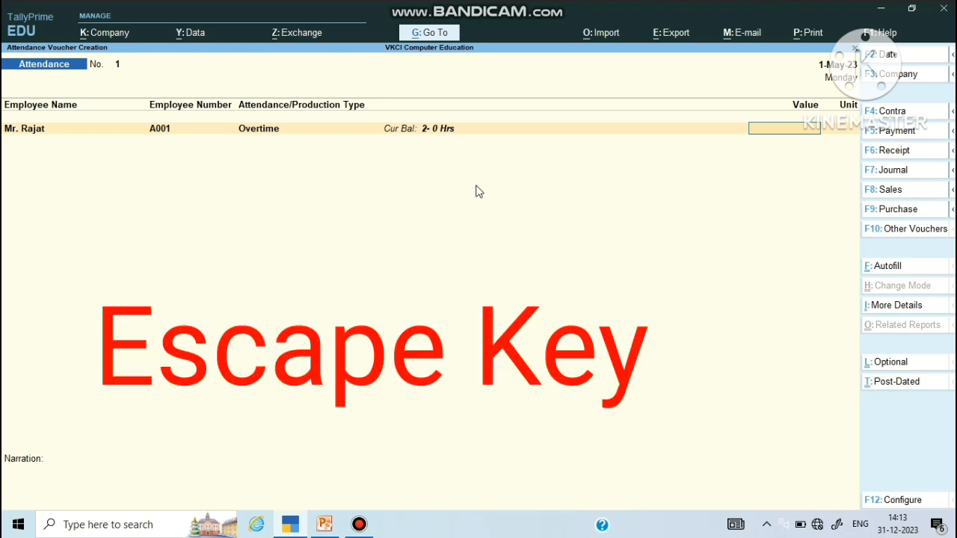
{"action": "key", "text": "Escape"}
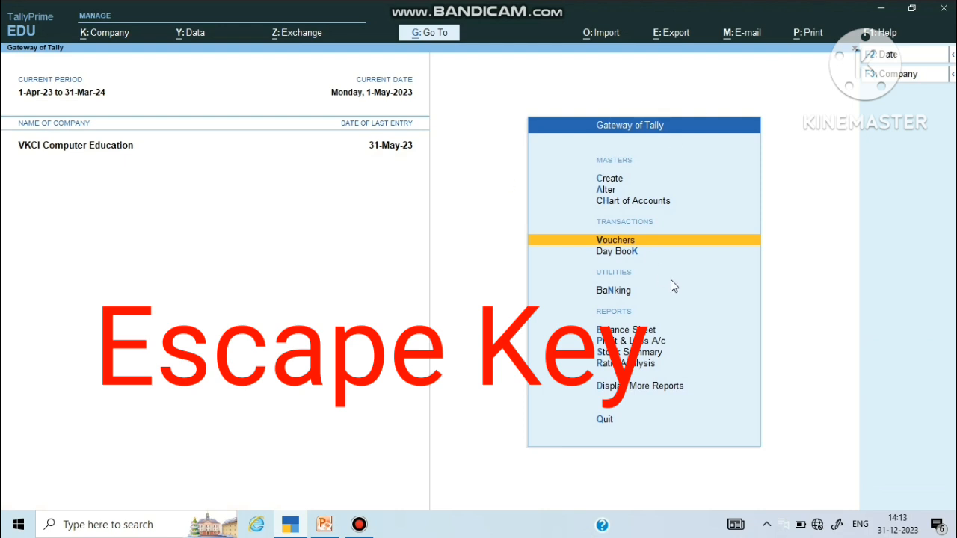
Step: Open a new Payroll voucher from voucher entry
{"action": "key", "text": "Return"}
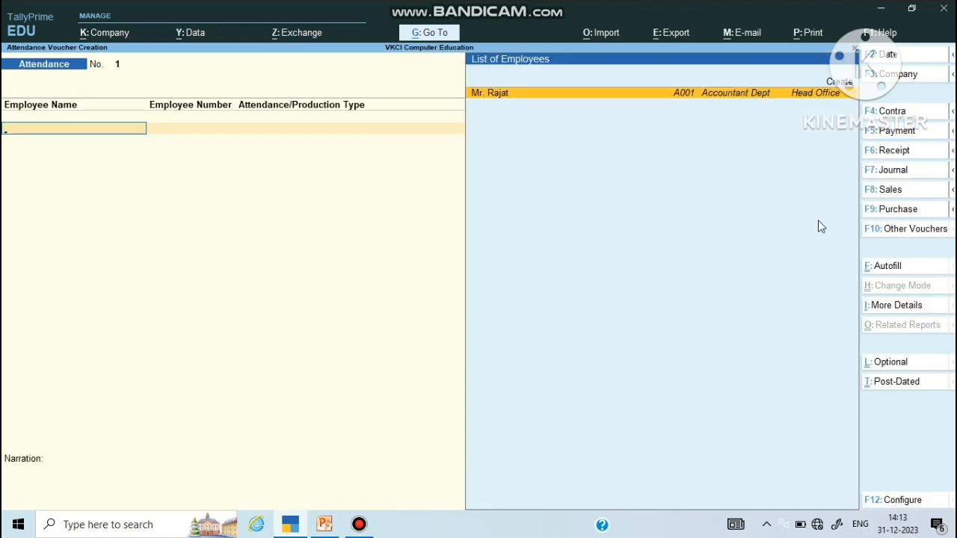
{"action": "left_click", "coordinate": [884, 232]}
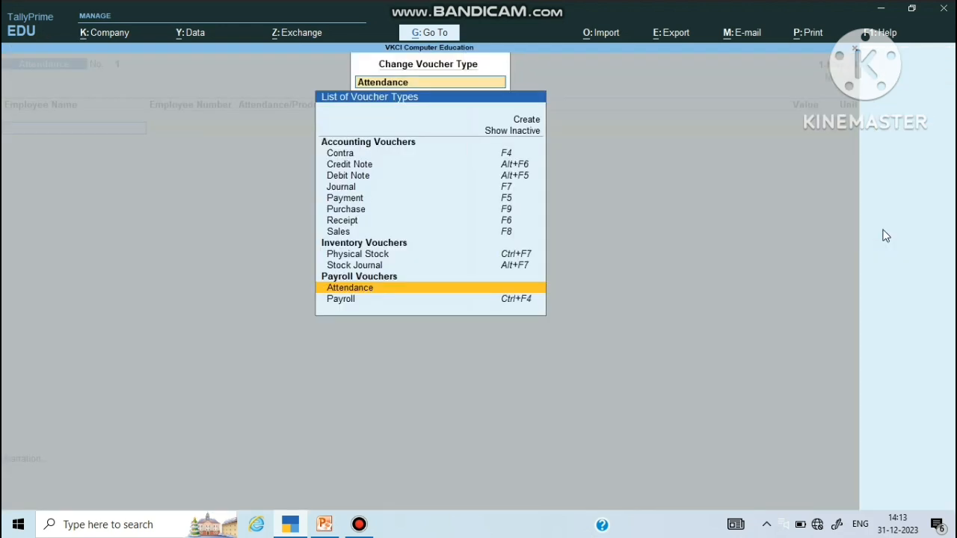
{"action": "key", "text": "Down"}
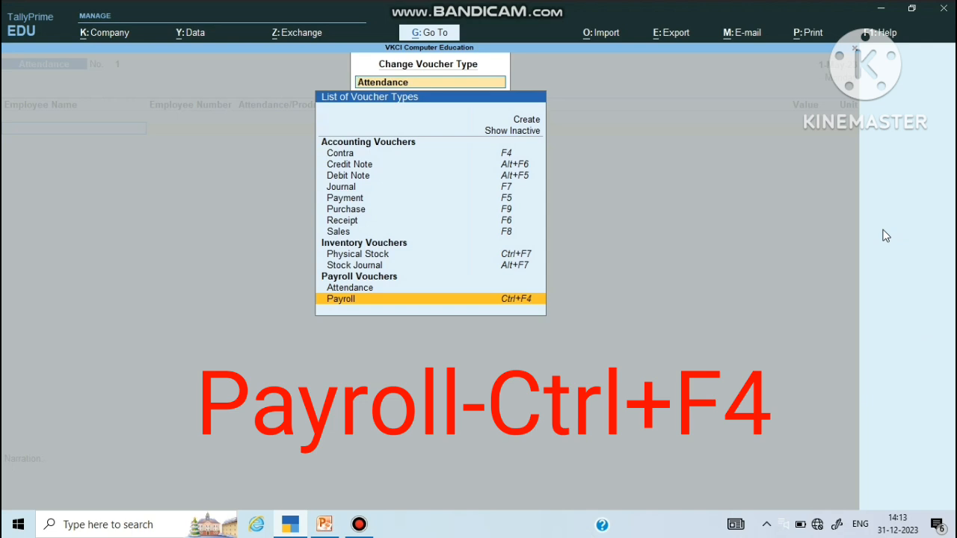
{"action": "key", "text": "Return"}
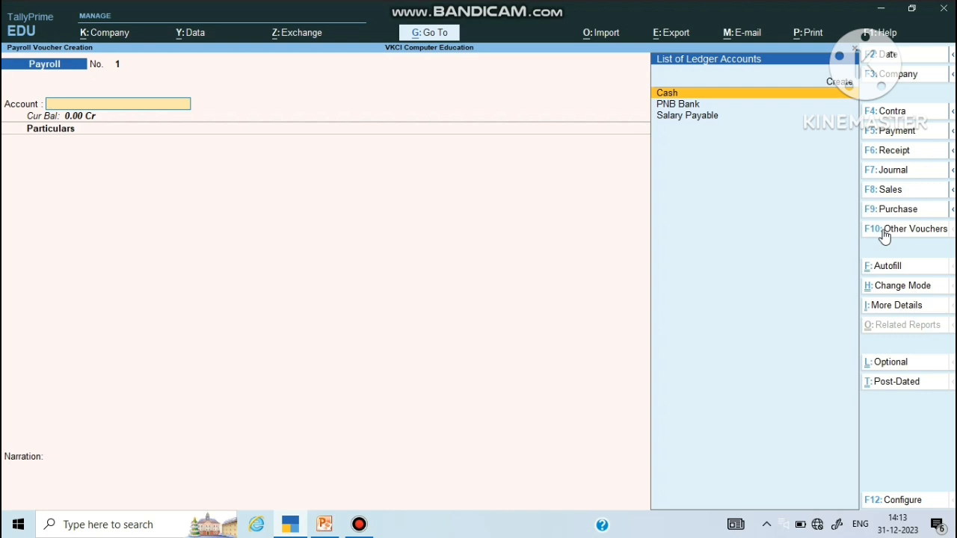
Step: Select Salary Payable and the Head Office category, add the employee, and bring up Autofill
{"action": "key", "text": "Down"}
{"action": "key", "text": "Down"}
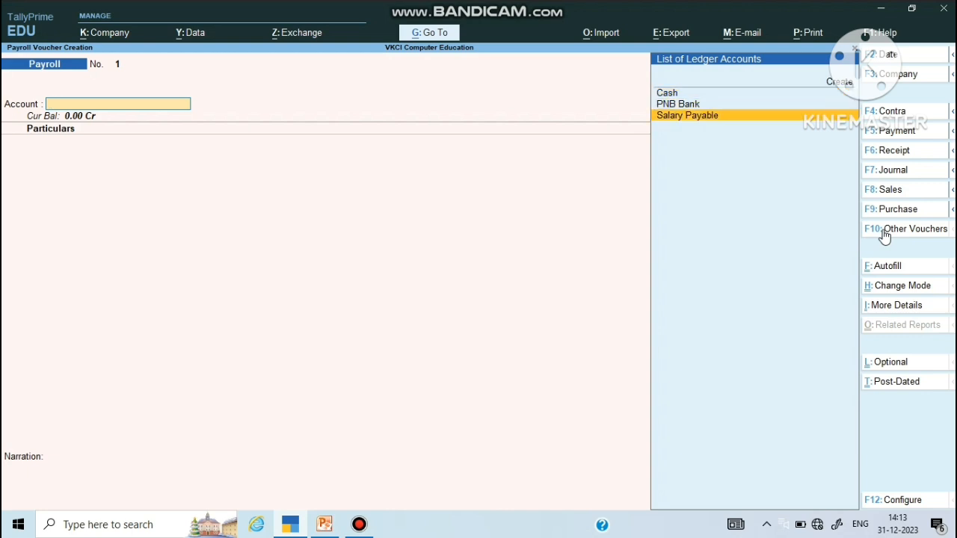
{"action": "key", "text": "Return"}
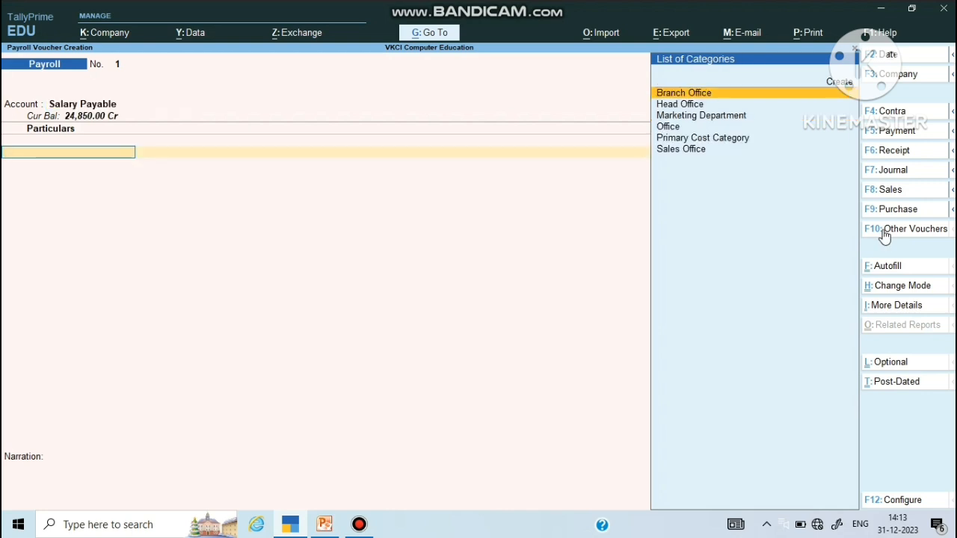
{"action": "key", "text": "Down"}
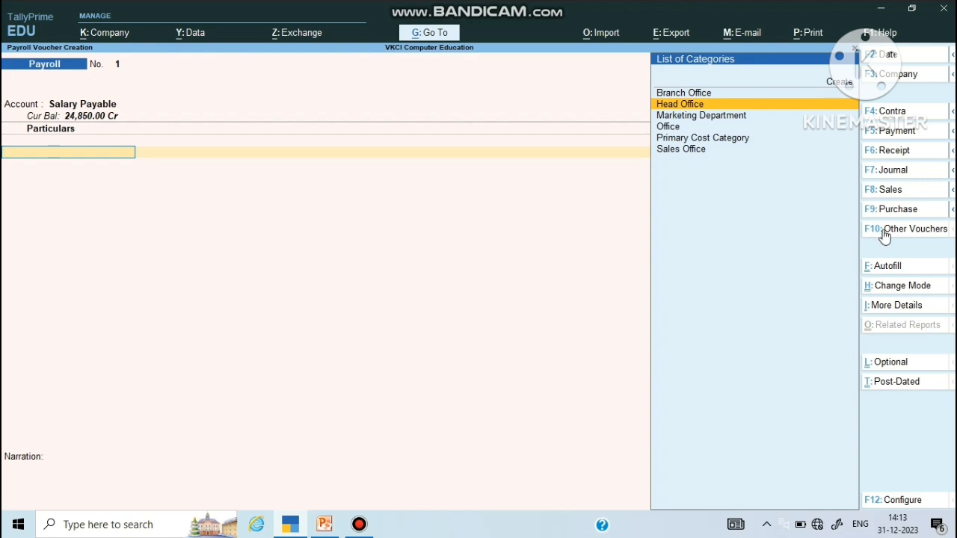
{"action": "key", "text": "Return"}
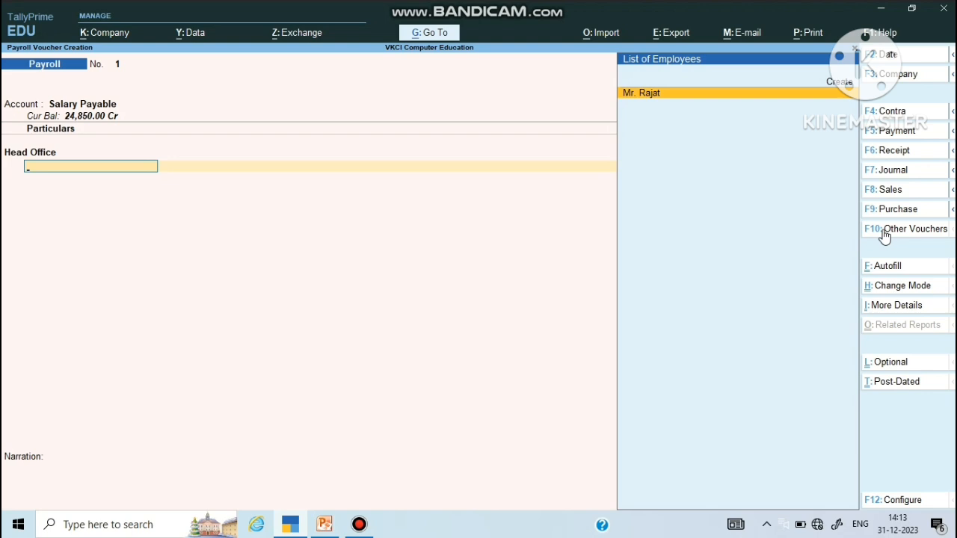
{"action": "key", "text": "Return"}
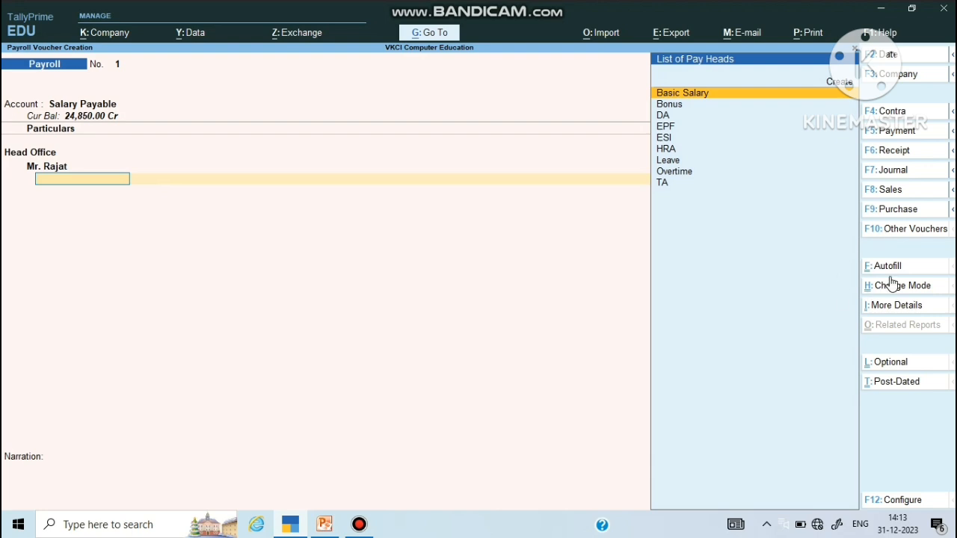
{"action": "left_click", "coordinate": [893, 269]}
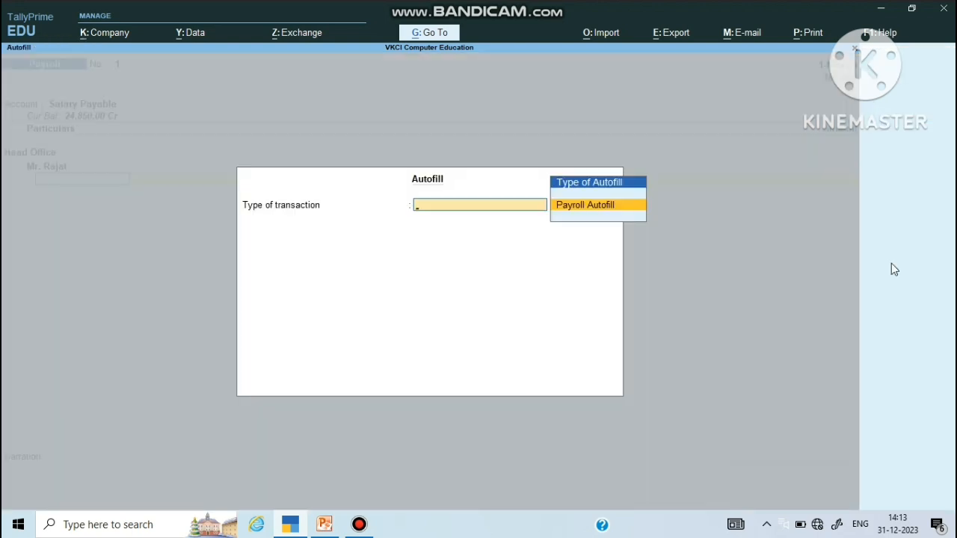
Step: Autofill with Payroll Autofill, User Defined, from 1-5-2023, Head Office, Accountant Dept and Salary Payable
{"action": "key", "text": "Return"}
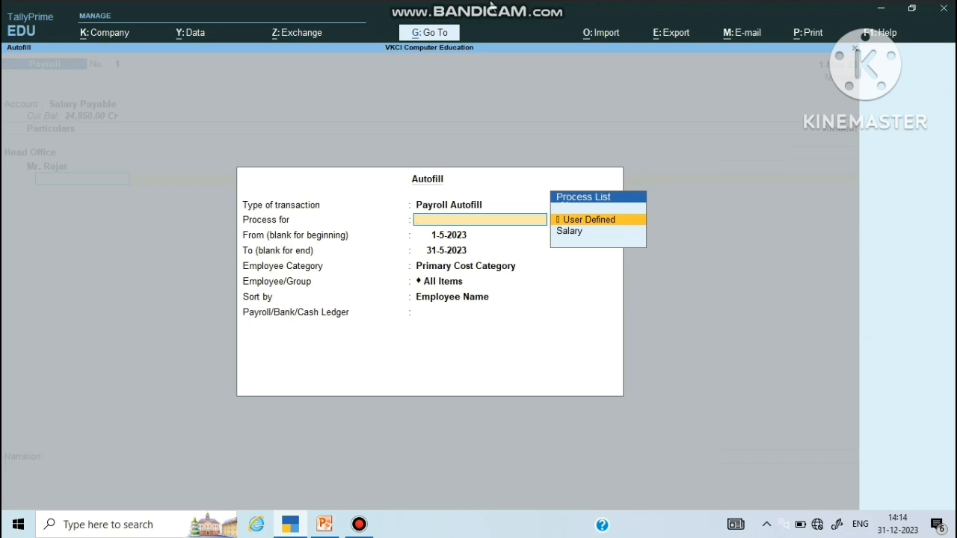
{"action": "mouse_move", "coordinate": [439, 6]}
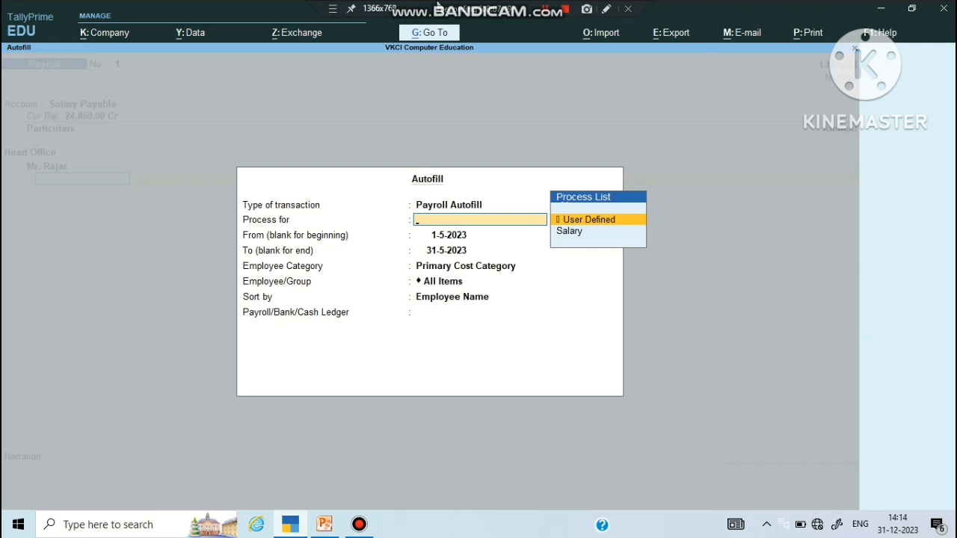
{"action": "key", "text": "Return"}
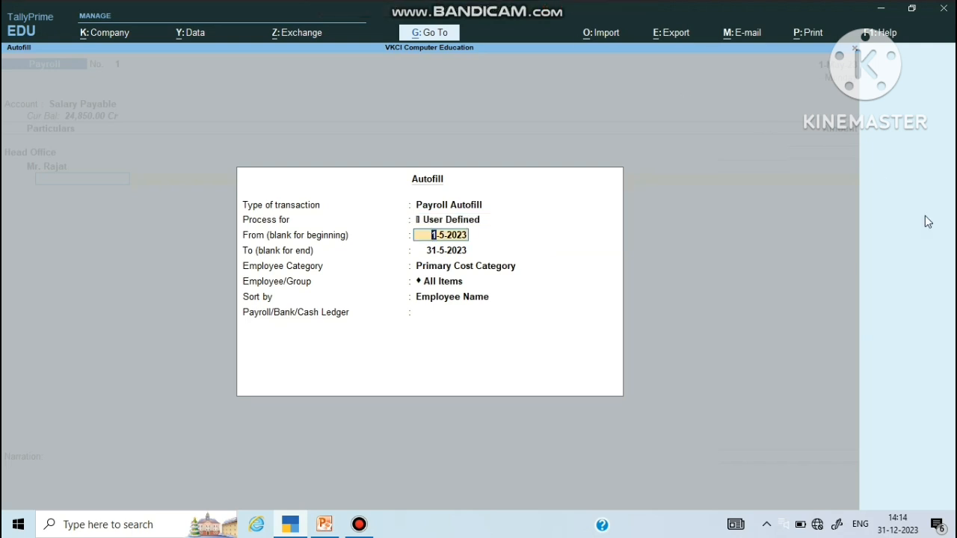
{"action": "key", "text": "Return"}
{"action": "key", "text": "Return"}
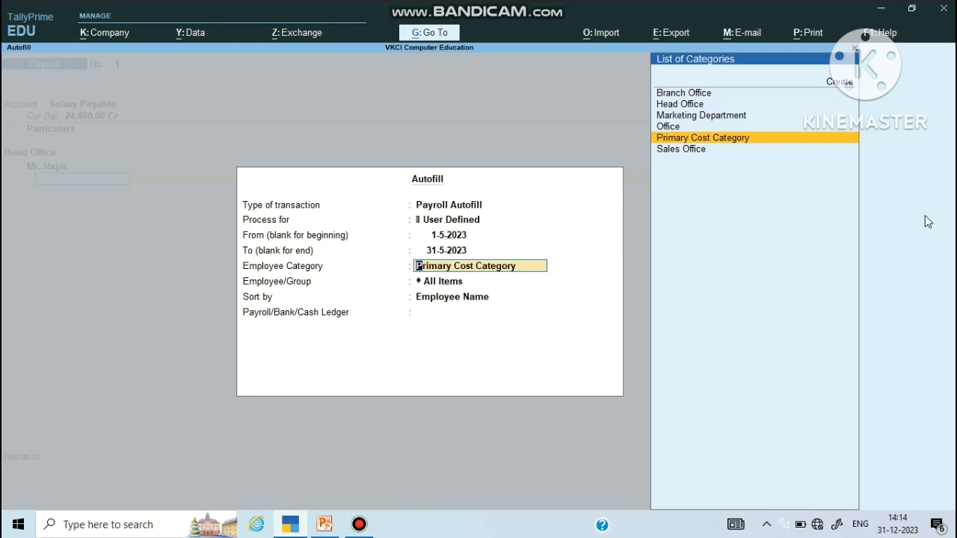
{"action": "key", "text": "Up"}
{"action": "key", "text": "Up"}
{"action": "key", "text": "Up"}
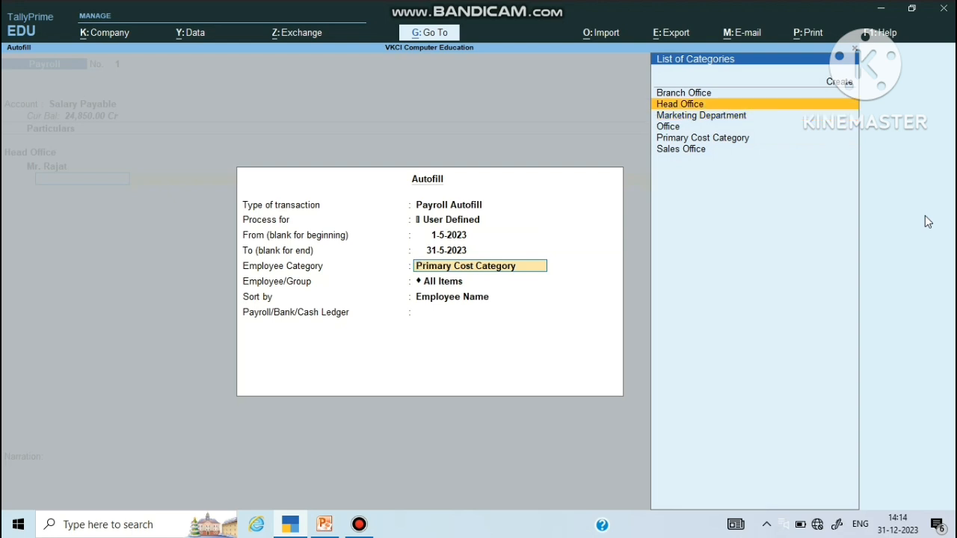
{"action": "key", "text": "Return"}
{"action": "key", "text": "Down"}
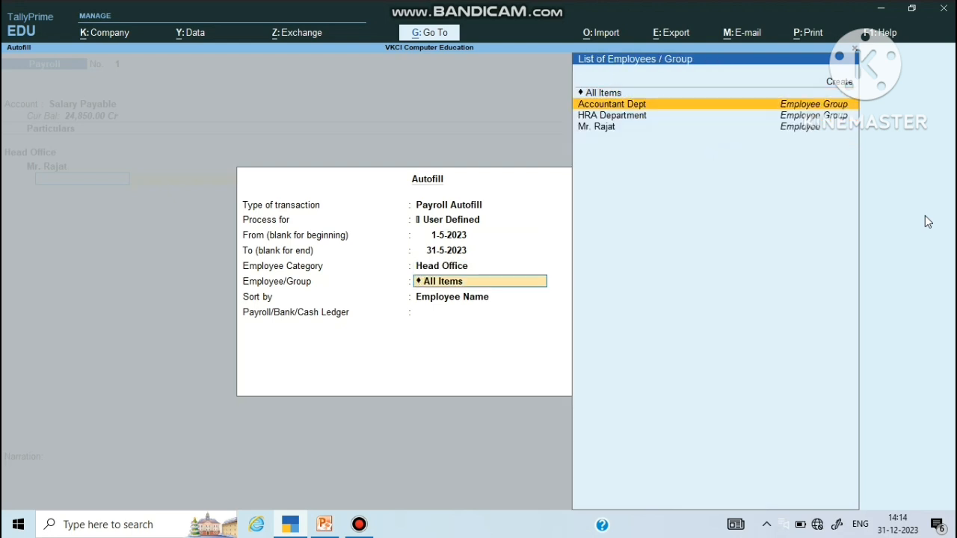
{"action": "key", "text": "Return"}
{"action": "key", "text": "Return"}
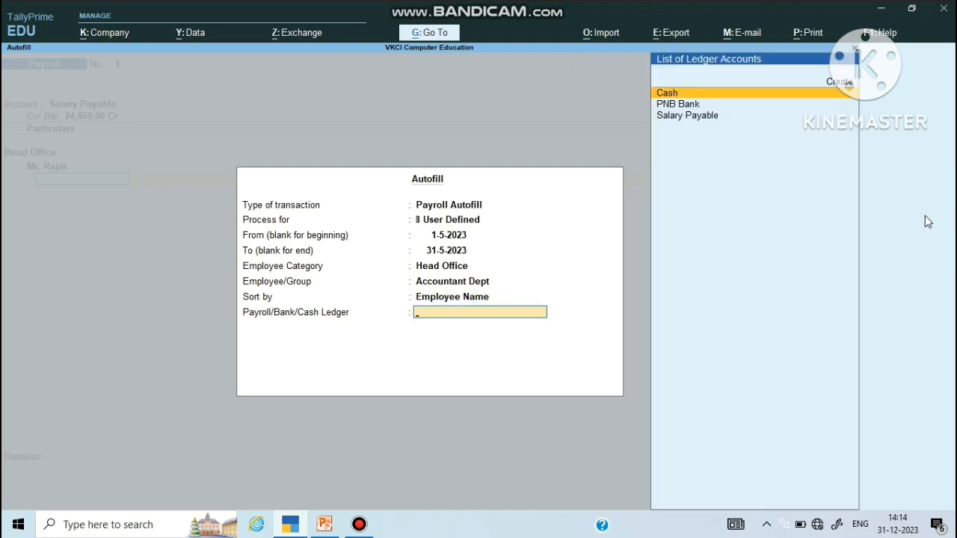
{"action": "key", "text": "Down"}
{"action": "key", "text": "Down"}
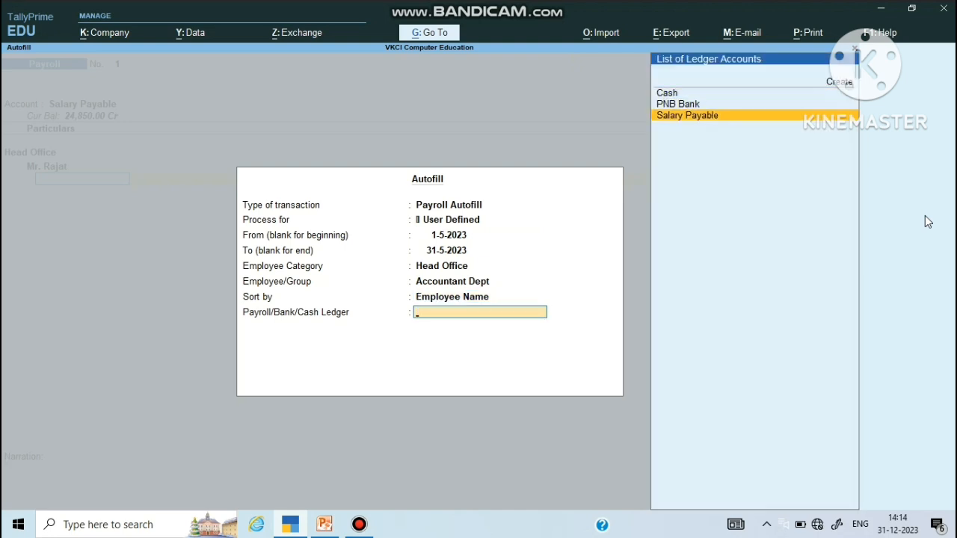
{"action": "key", "text": "Return"}
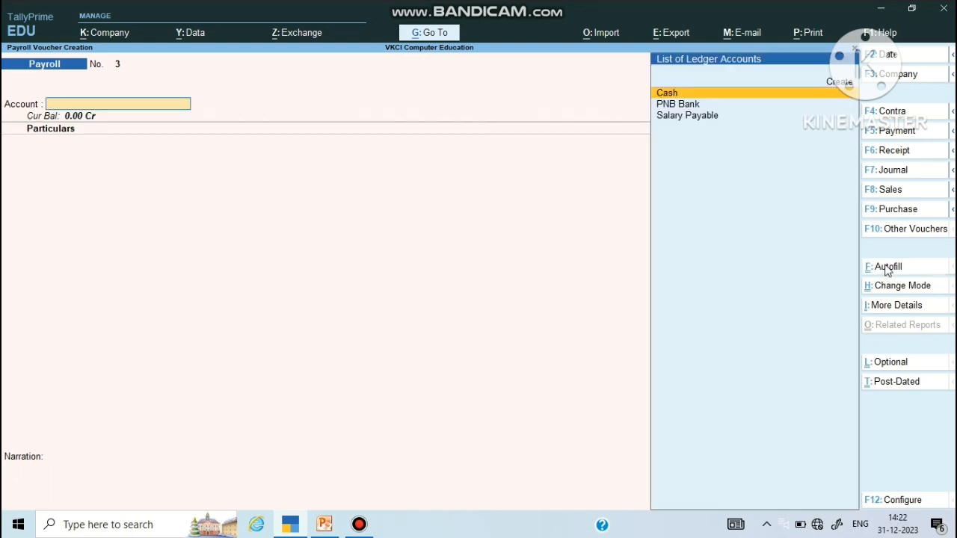
{"action": "left_click", "coordinate": [887, 268]}
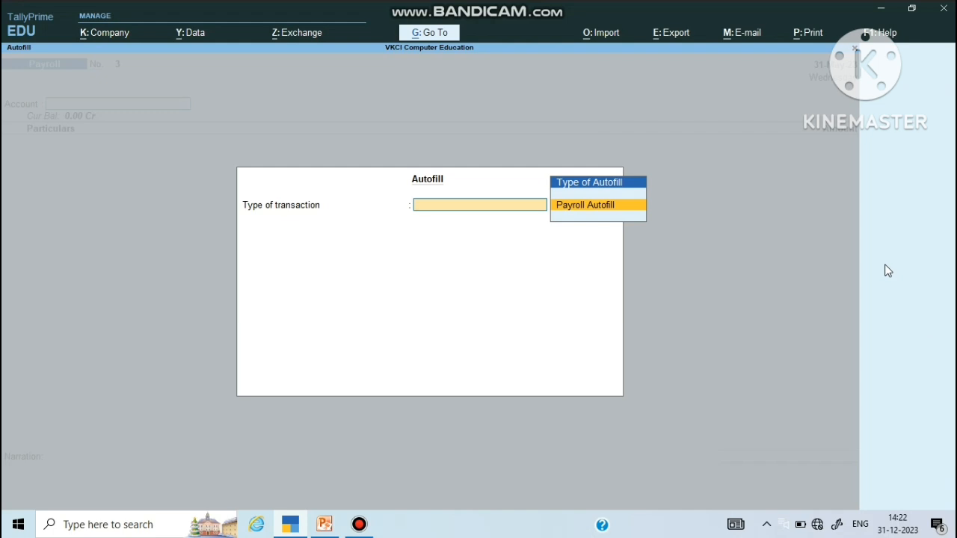
Step: Autofill the Salary process for Head Office's Accountant Dept with Salary Payable as the ledger
{"action": "key", "text": "Return"}
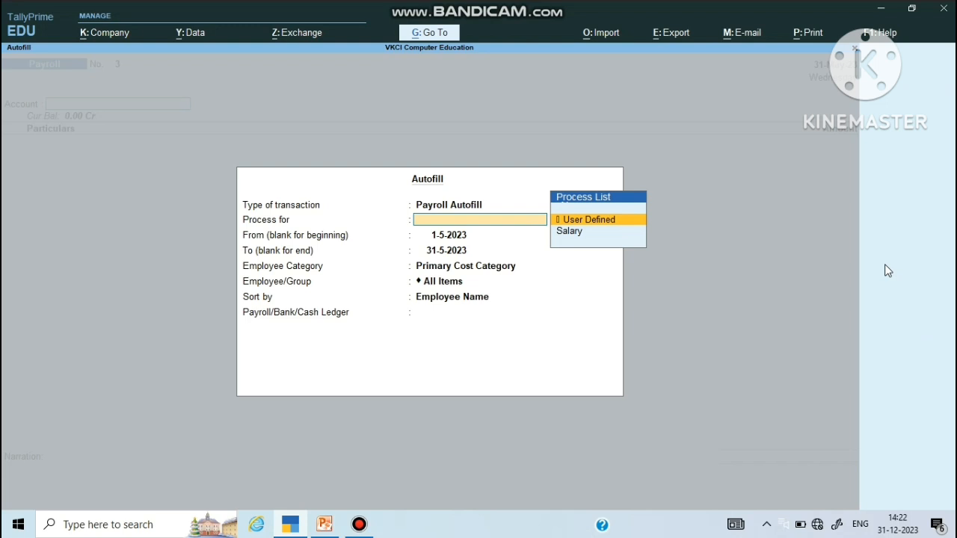
{"action": "key", "text": "Down"}
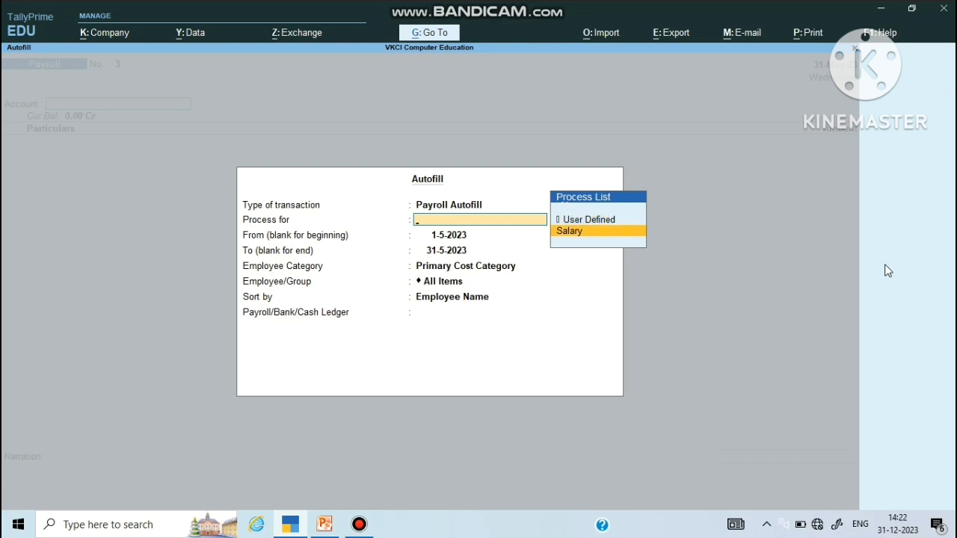
{"action": "key", "text": "Return"}
{"action": "key", "text": "Return"}
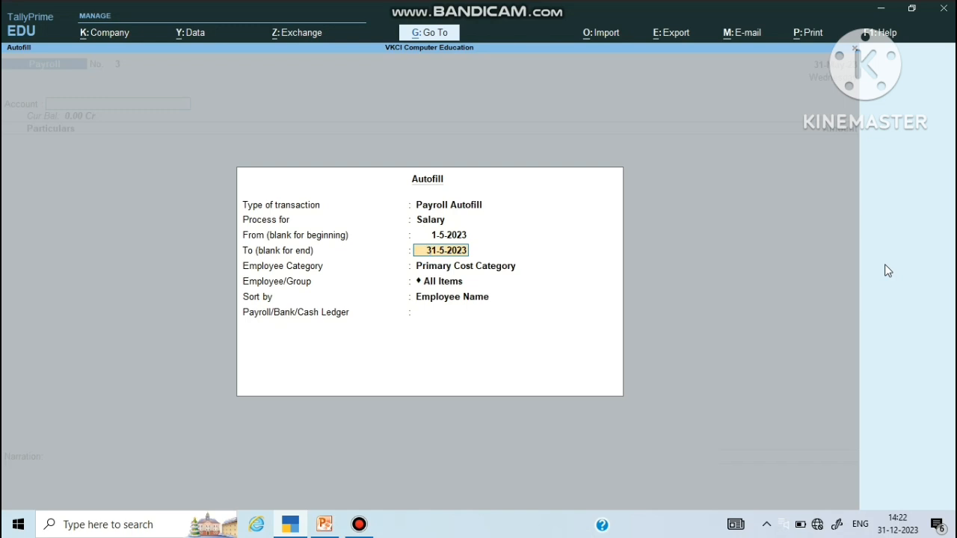
{"action": "key", "text": "Return"}
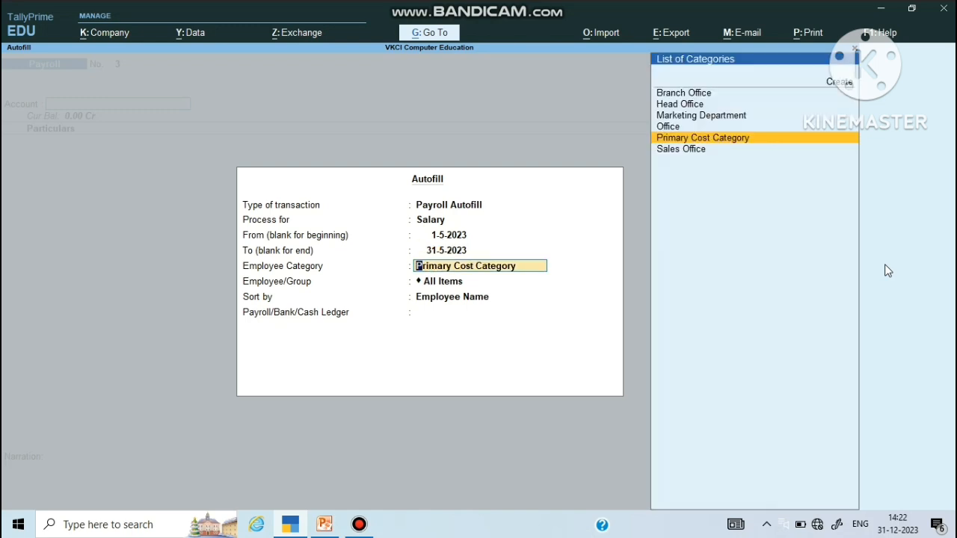
{"action": "key", "text": "Up"}
{"action": "key", "text": "Up"}
{"action": "key", "text": "Up"}
{"action": "key", "text": "Return"}
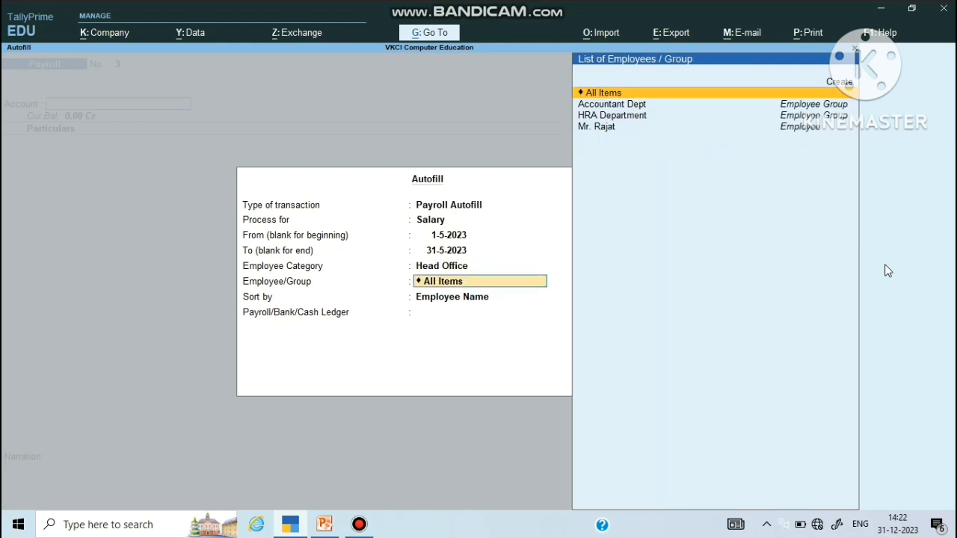
{"action": "key", "text": "Down"}
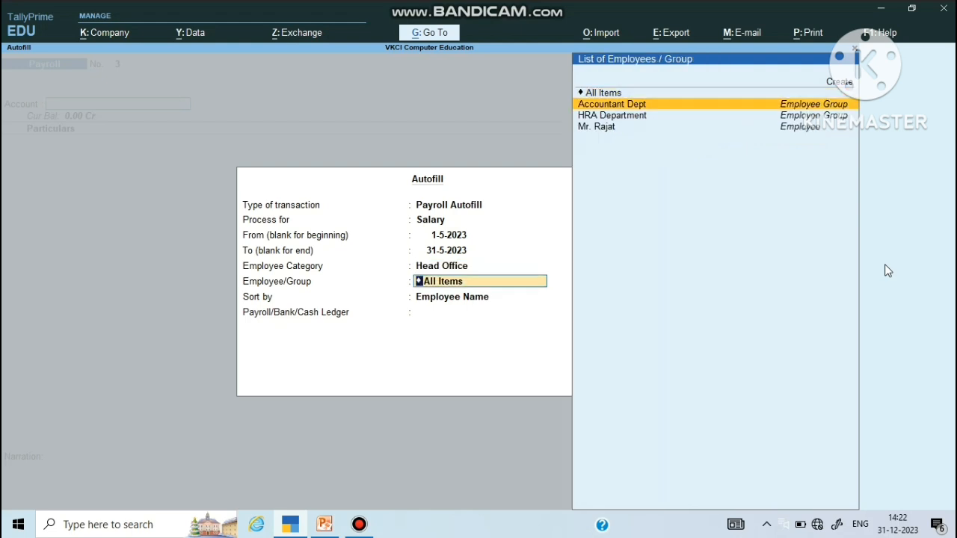
{"action": "key", "text": "Return"}
{"action": "key", "text": "Return"}
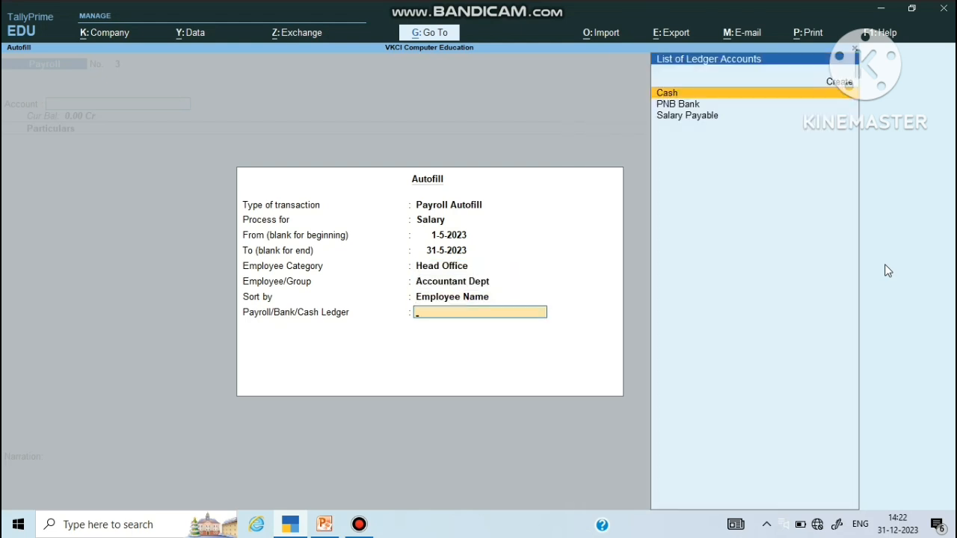
{"action": "key", "text": "Down"}
{"action": "key", "text": "Down"}
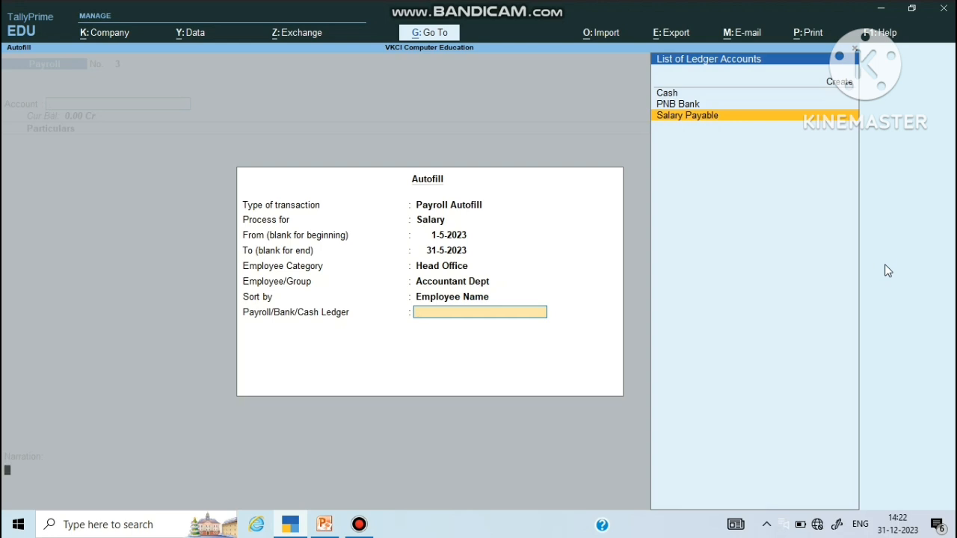
{"action": "key", "text": "Return"}
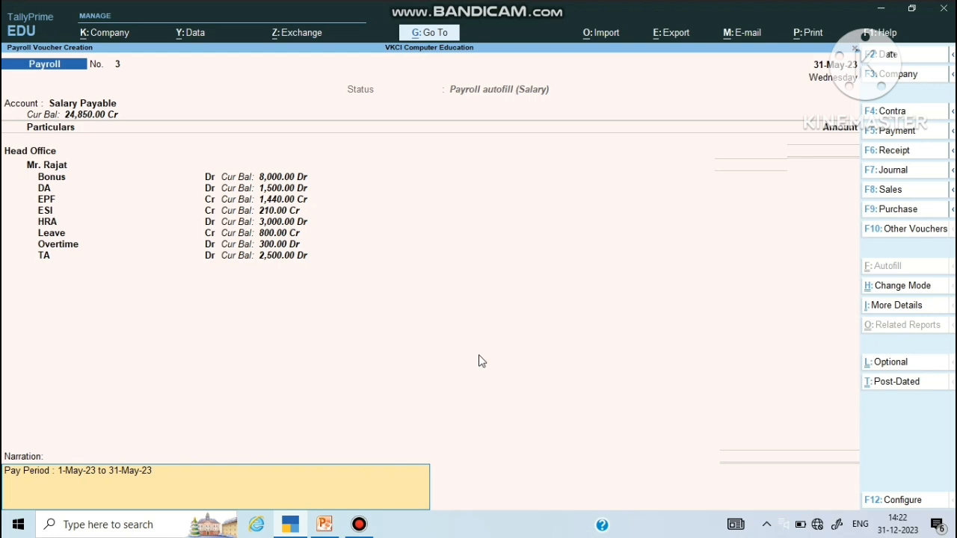
Step: Clear the pay period narration and exit the payroll voucher without quitting TallyPrime
{"action": "key", "text": "BackSpace"}
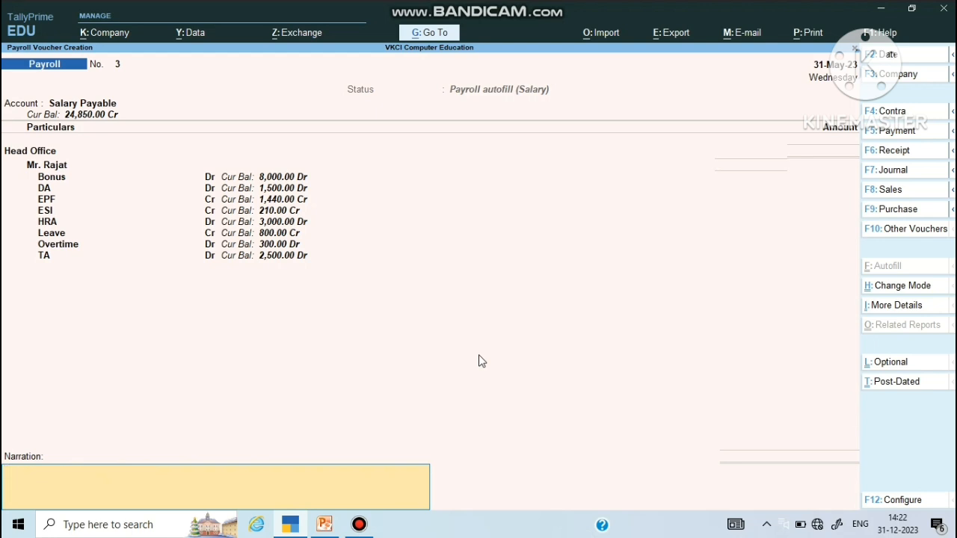
{"action": "key", "text": "Escape"}
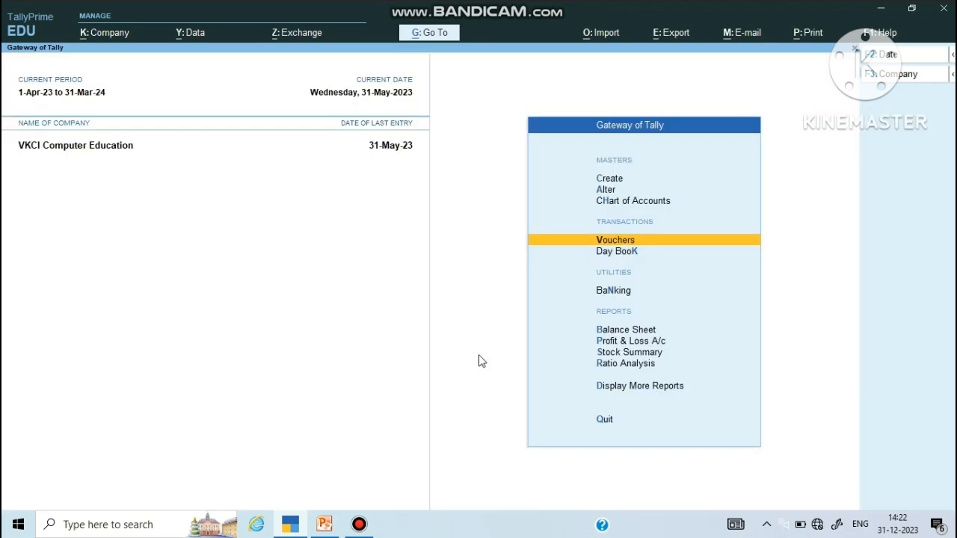
{"action": "key", "text": "Escape"}
{"action": "key", "text": "n"}
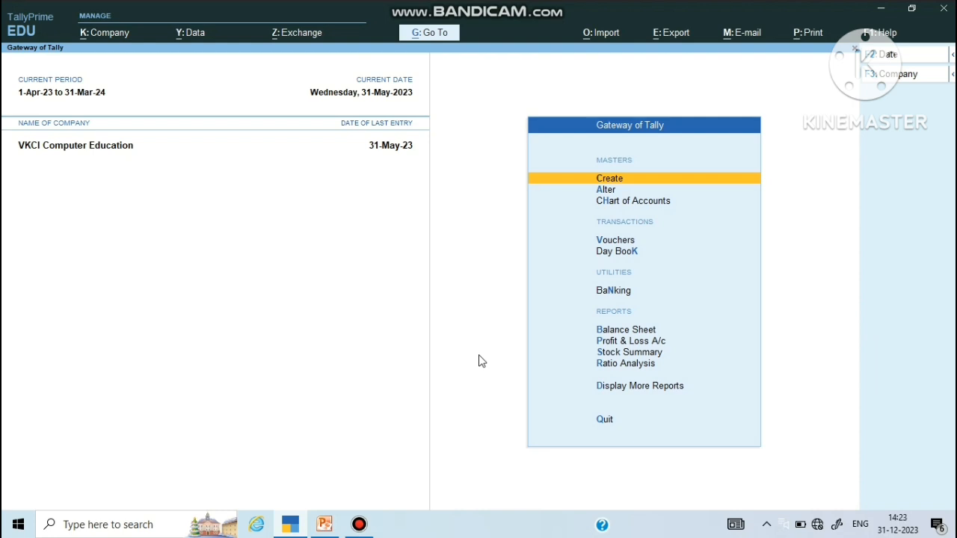
Step: Go to Display More Reports > Payroll Reports > Pay Slip
{"action": "key", "text": "Down"}
{"action": "key", "text": "Down"}
{"action": "key", "text": "Down"}
{"action": "key", "text": "Down"}
{"action": "key", "text": "Down"}
{"action": "key", "text": "Down"}
{"action": "key", "text": "Down"}
{"action": "key", "text": "Down"}
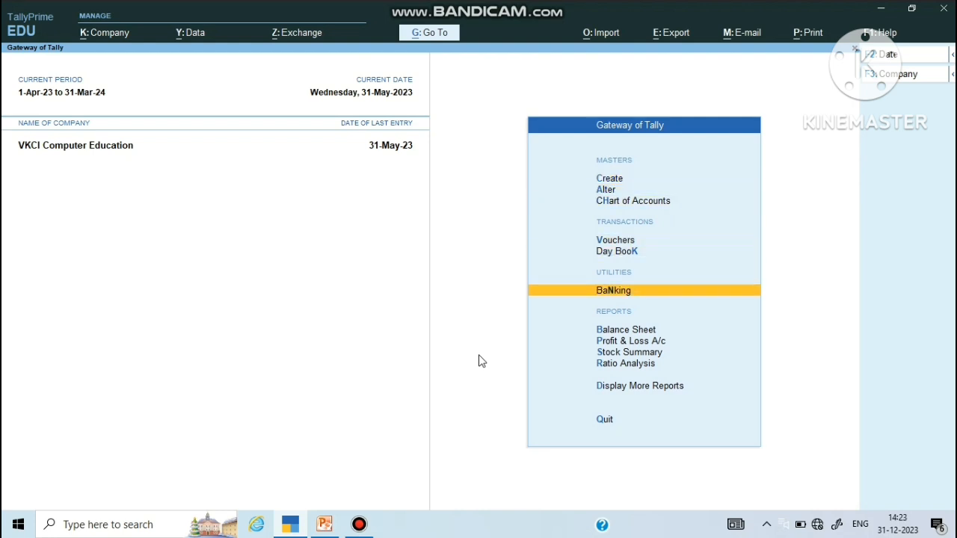
{"action": "key", "text": "Down"}
{"action": "key", "text": "Return"}
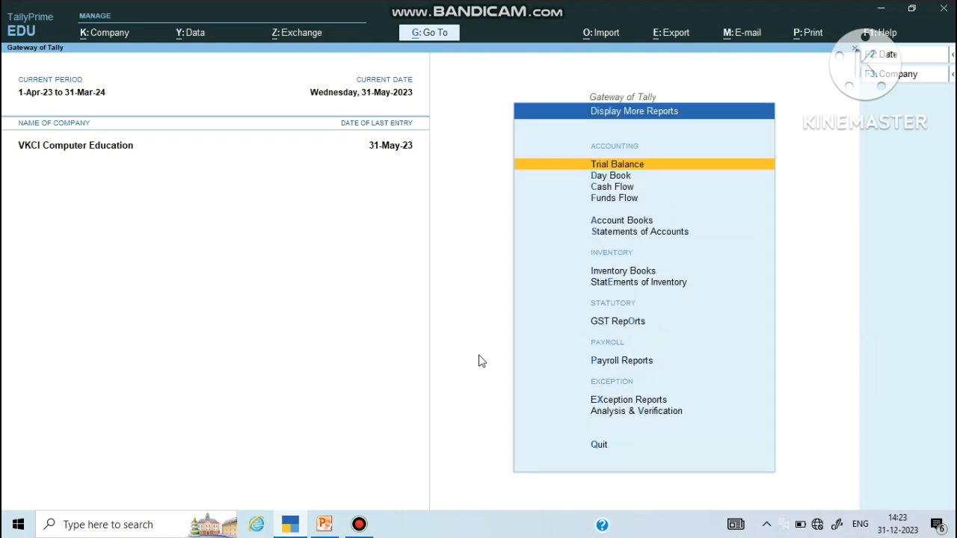
{"action": "key", "text": "Down"}
{"action": "key", "text": "Down"}
{"action": "key", "text": "Down"}
{"action": "key", "text": "Down"}
{"action": "key", "text": "Down"}
{"action": "key", "text": "Down"}
{"action": "key", "text": "Down"}
{"action": "key", "text": "Down"}
{"action": "key", "text": "Down"}
{"action": "key", "text": "Down"}
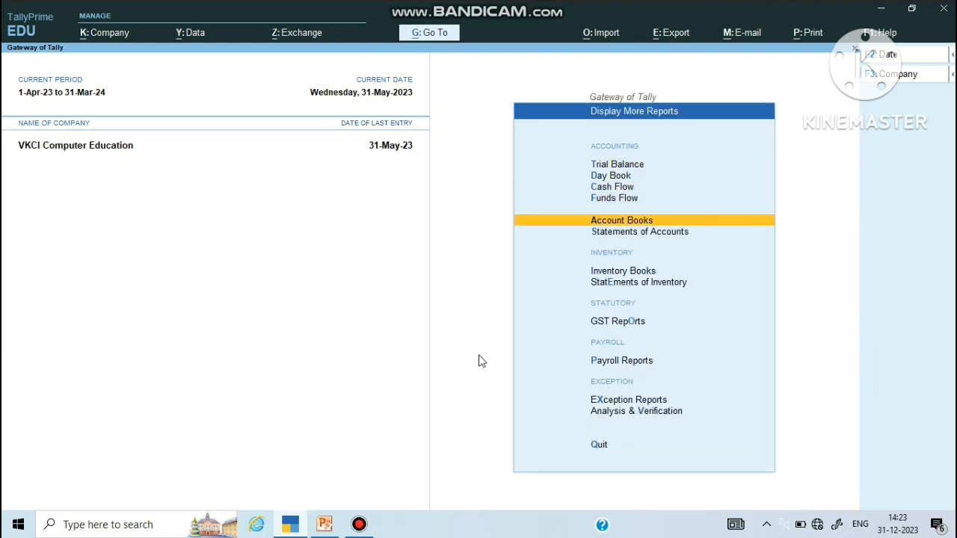
{"action": "key", "text": "Up"}
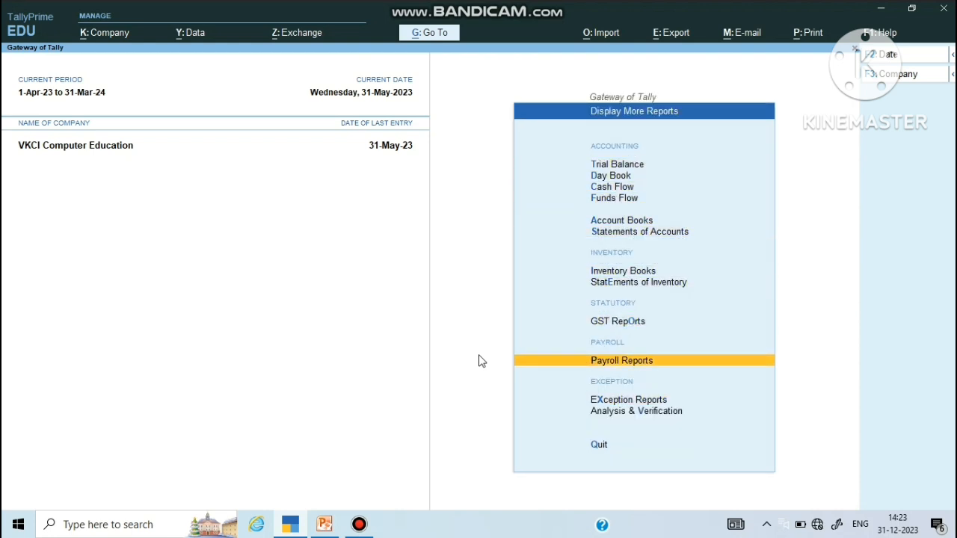
{"action": "key", "text": "Return"}
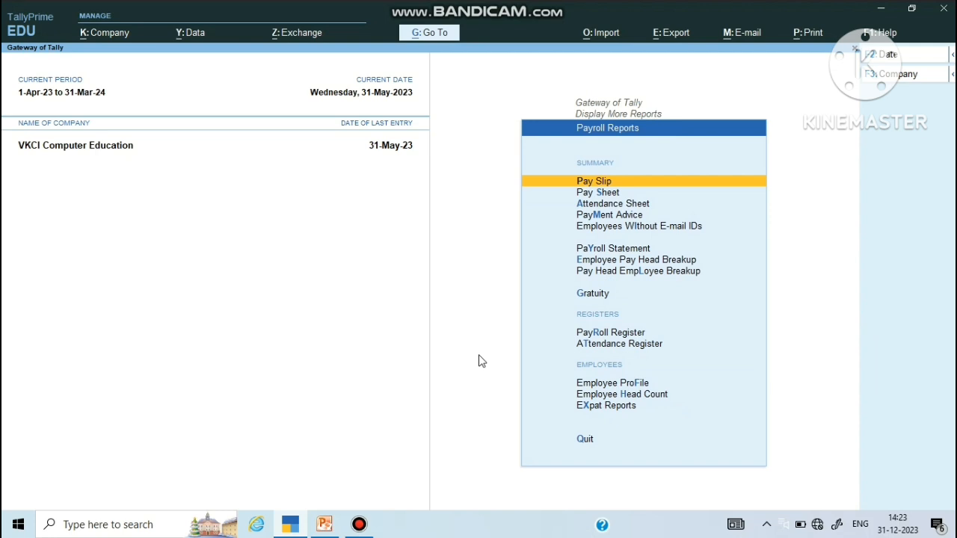
{"action": "key", "text": "Return"}
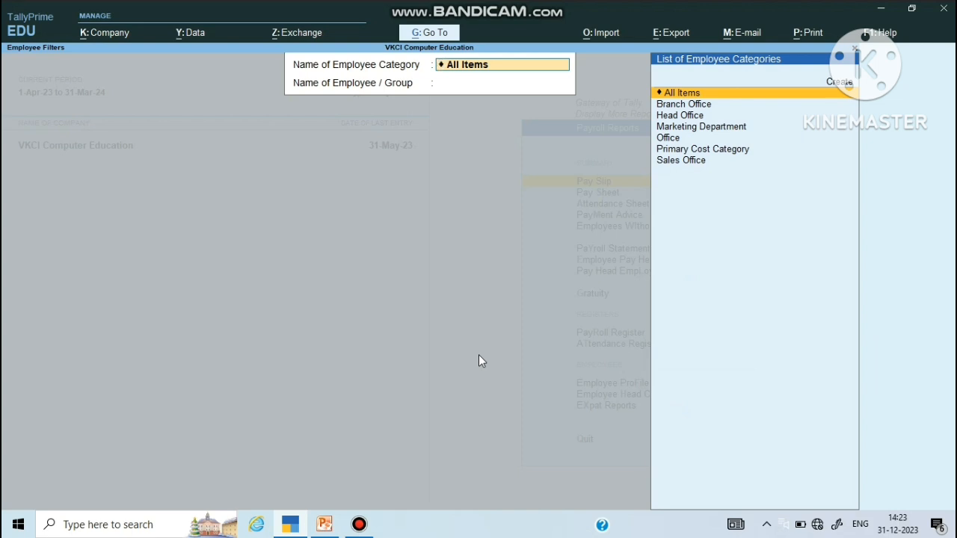
Step: Filter by Head Office and Accountant Dept, open the employee's May-2023 pay slip, and bring up print settings
{"action": "key", "text": "Down"}
{"action": "key", "text": "Down"}
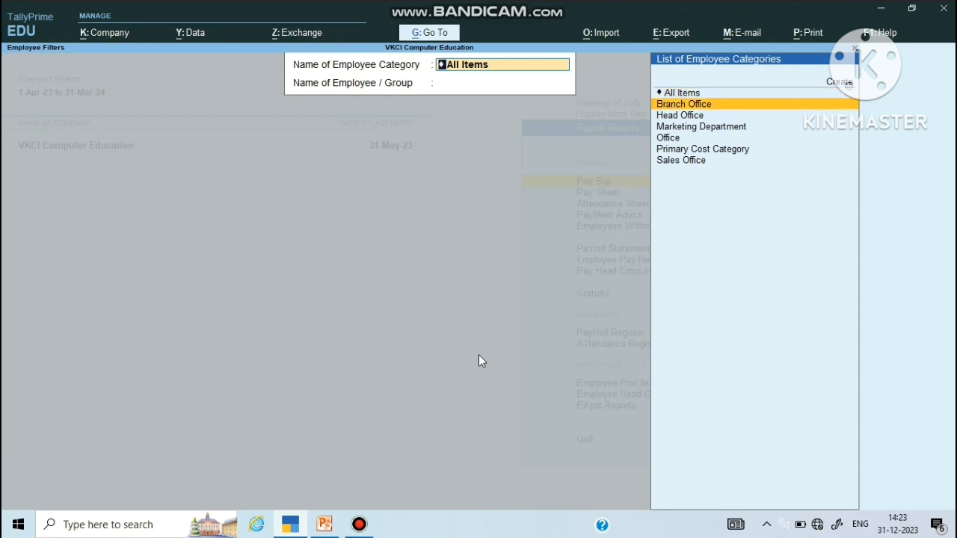
{"action": "key", "text": "Return"}
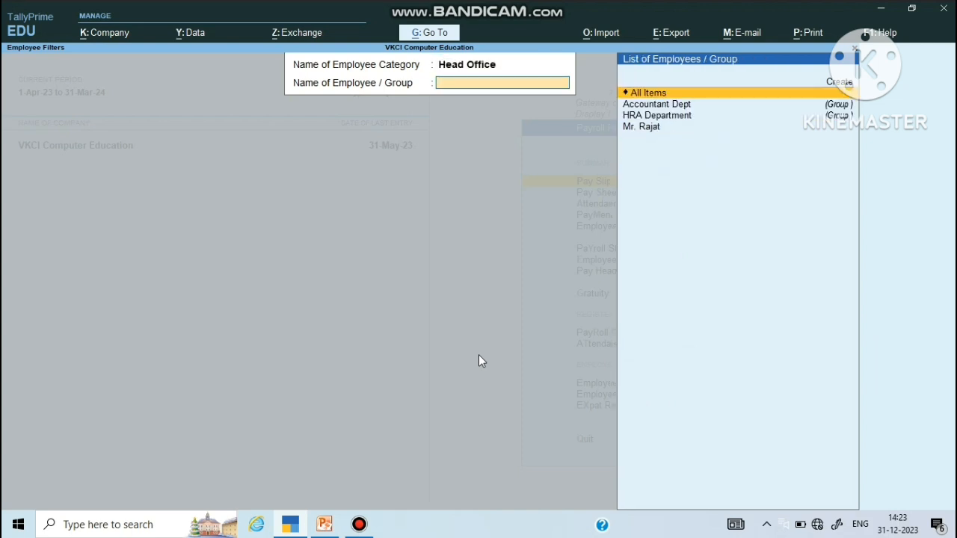
{"action": "key", "text": "Down"}
{"action": "key", "text": "Return"}
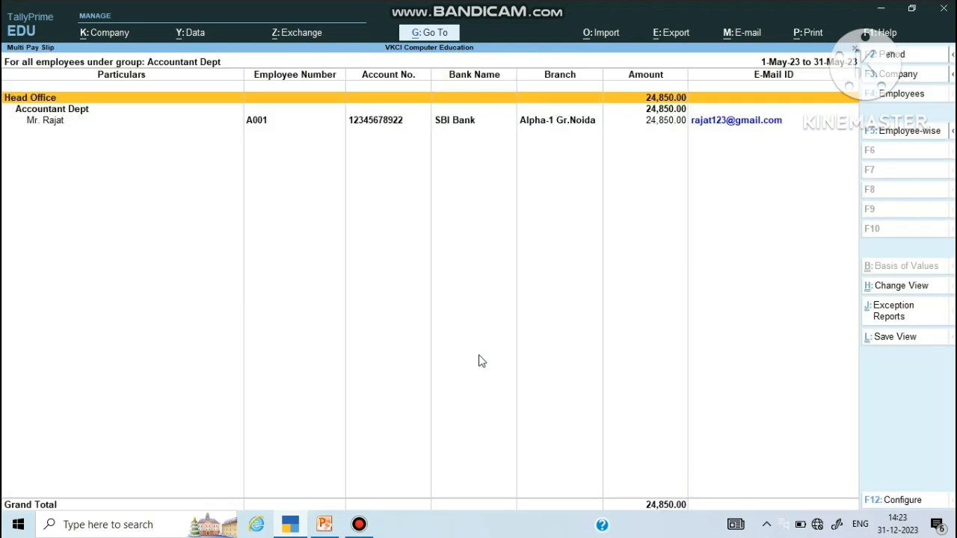
{"action": "key", "text": "Down"}
{"action": "key", "text": "Down"}
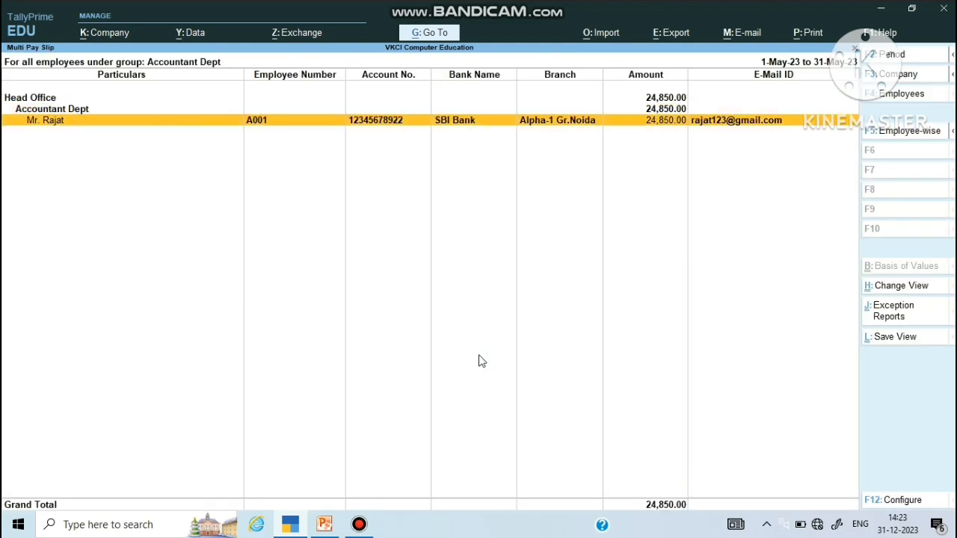
{"action": "key", "text": "Return"}
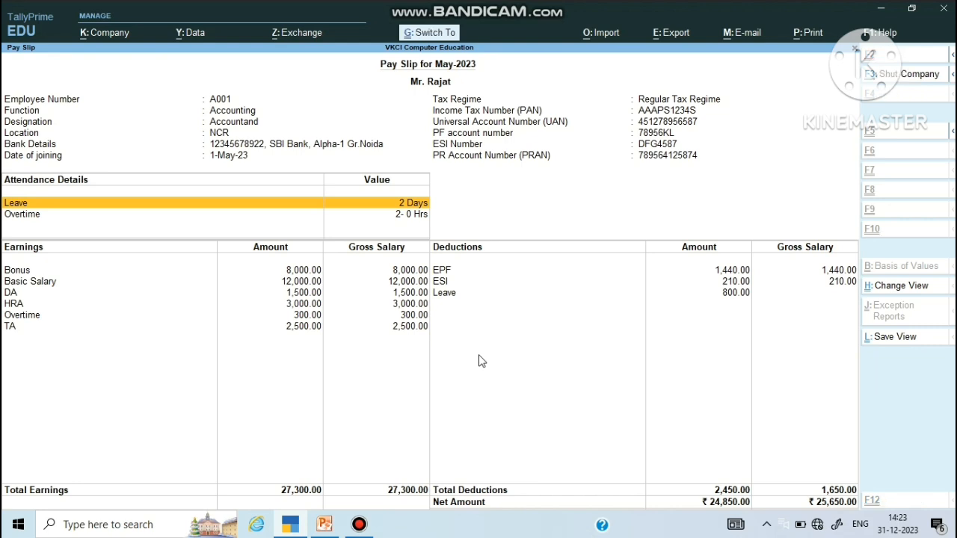
{"action": "key", "text": "ctrl+p"}
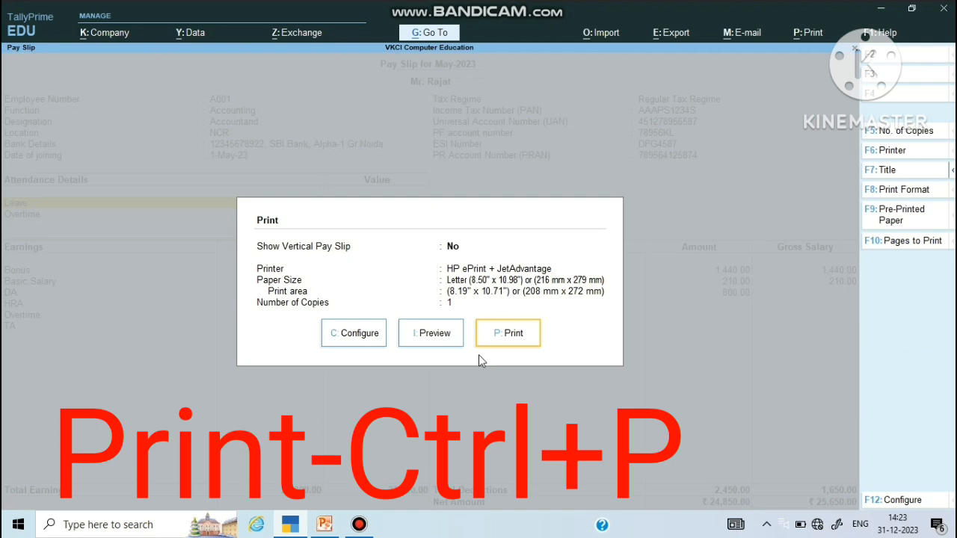
Step: Preview the May-2023 pay slip under the VKCI Computer Education letterhead
{"action": "left_click", "coordinate": [439, 340]}
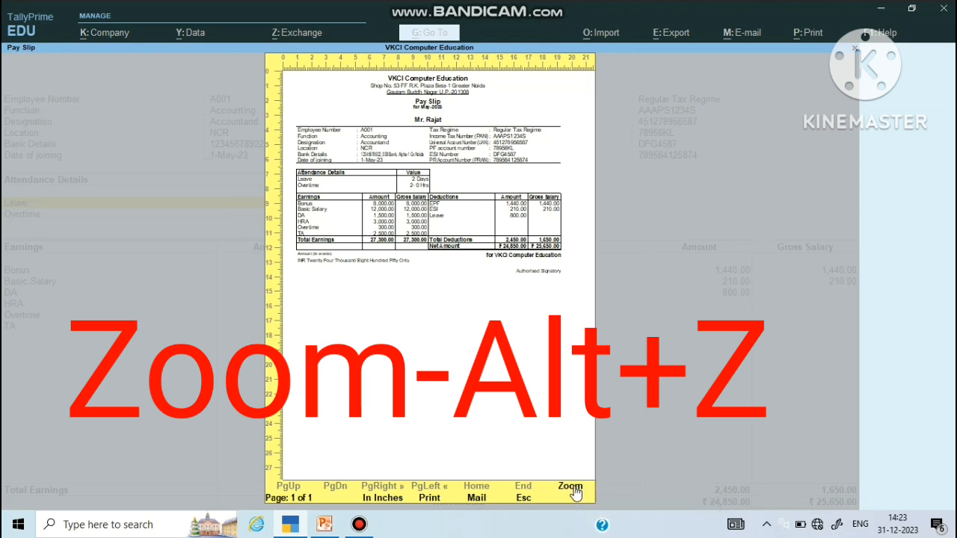
{"action": "left_click", "coordinate": [576, 492]}
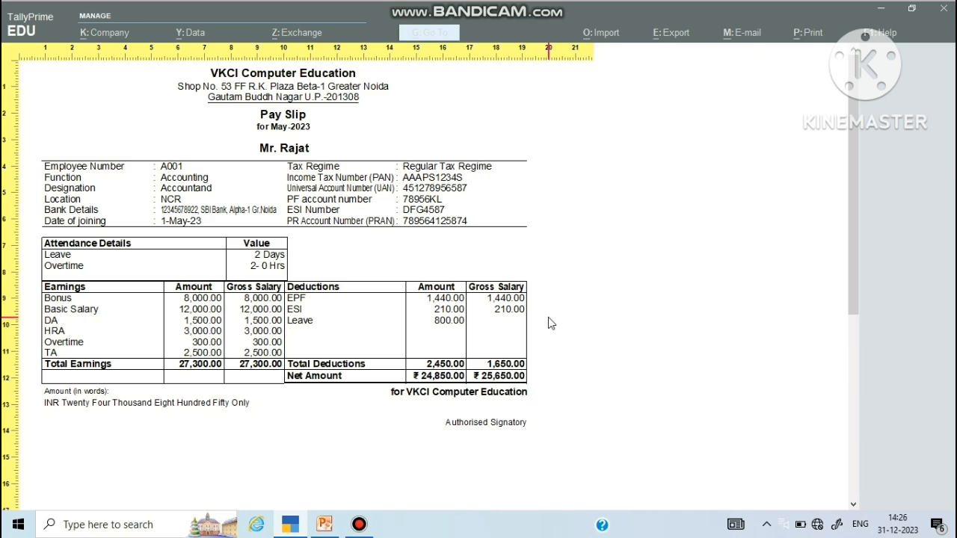
Step: Close the preview, print settings and reports, returning to the Gateway and entering voucher creation
{"action": "key", "text": "Escape"}
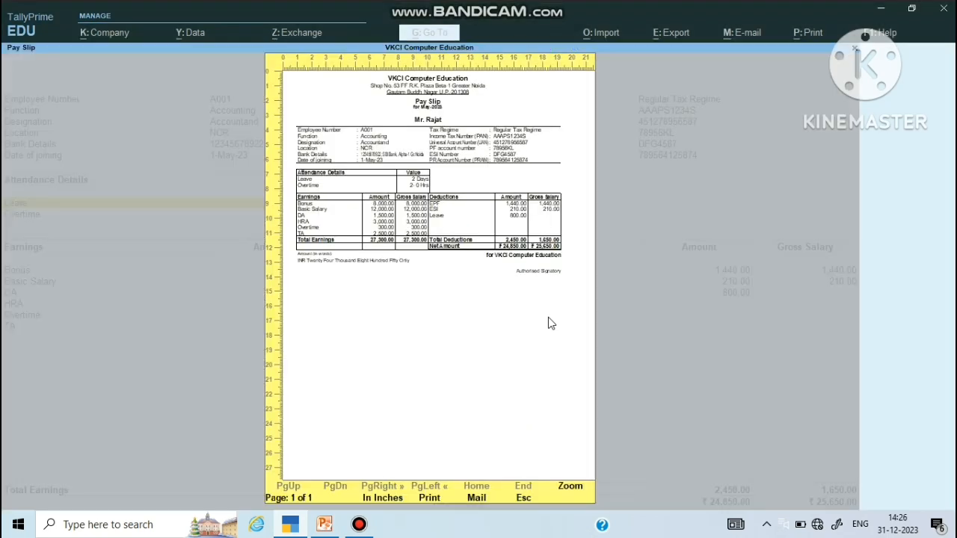
{"action": "key", "text": "Escape"}
{"action": "key", "text": "Escape"}
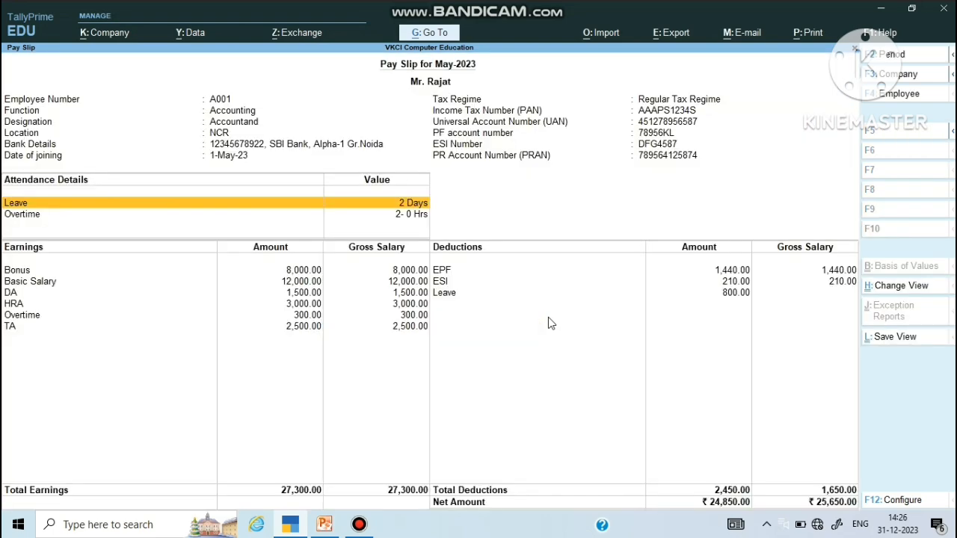
{"action": "key", "text": "Escape"}
{"action": "key", "text": "Escape"}
{"action": "key", "text": "Escape"}
{"action": "key", "text": "Escape"}
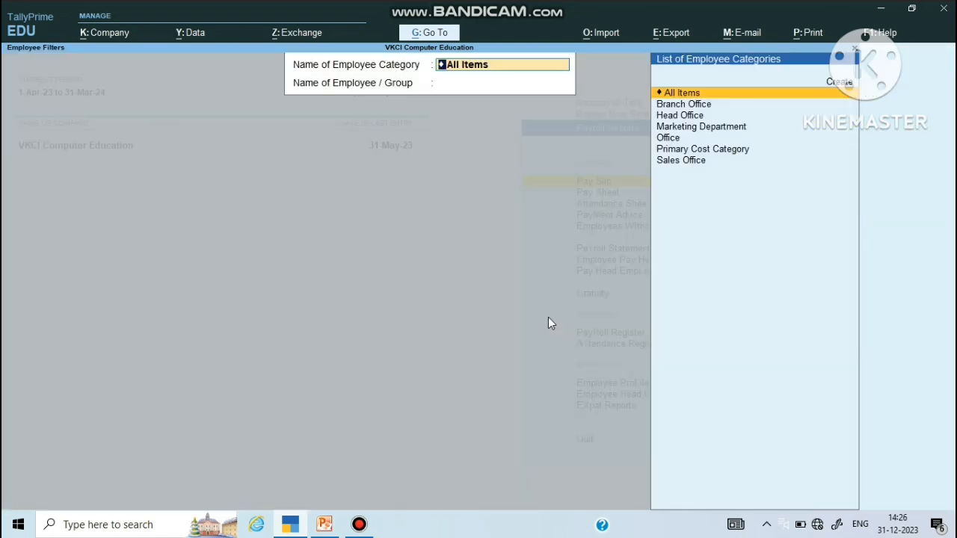
{"action": "key", "text": "Escape"}
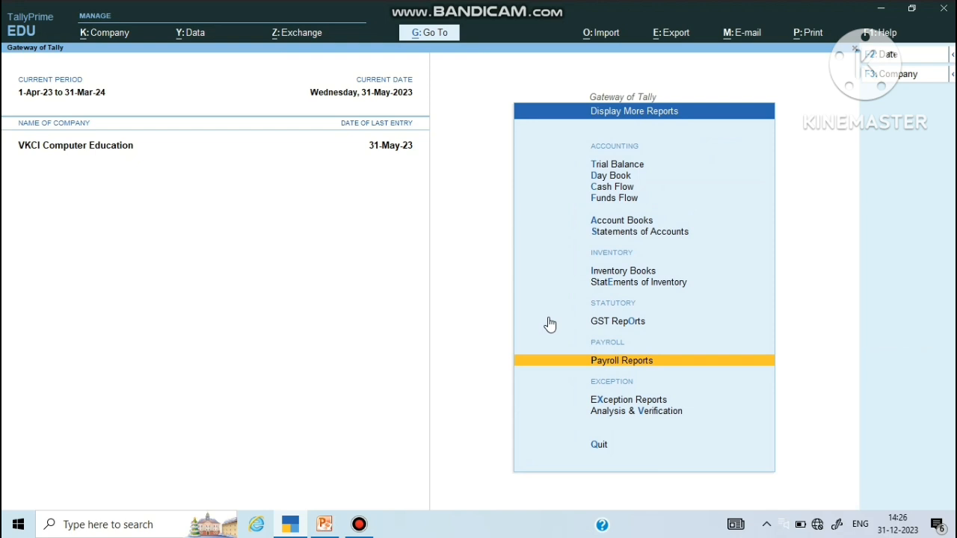
{"action": "key", "text": "Up"}
{"action": "key", "text": "Up"}
{"action": "key", "text": "Escape"}
{"action": "key", "text": "Up"}
{"action": "key", "text": "Up"}
{"action": "key", "text": "Up"}
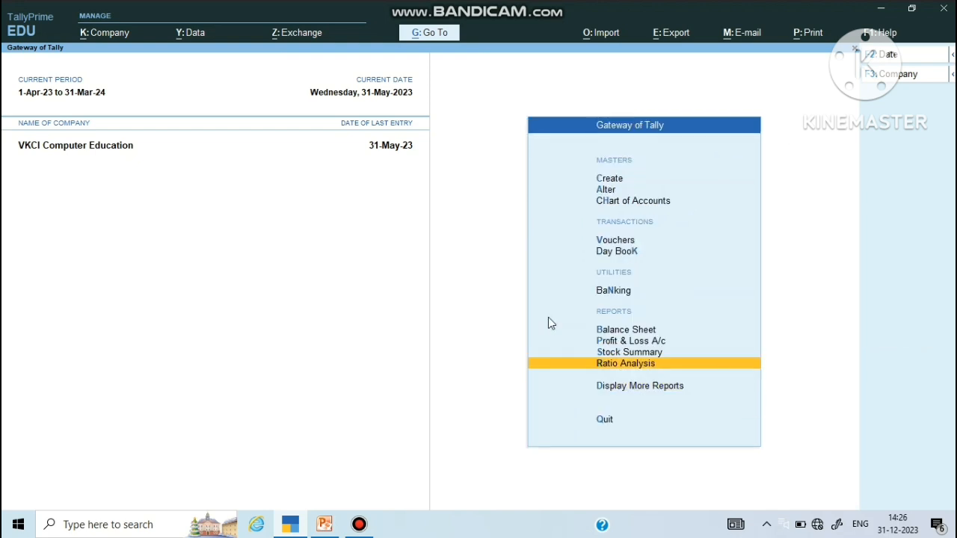
{"action": "key", "text": "Up"}
{"action": "key", "text": "Up"}
{"action": "key", "text": "Up"}
{"action": "key", "text": "Up"}
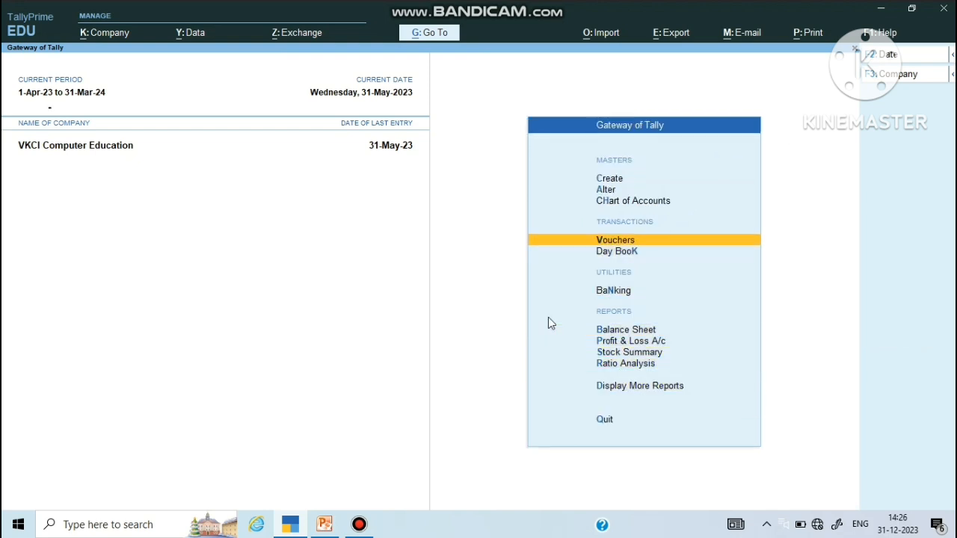
{"action": "key", "text": "Return"}
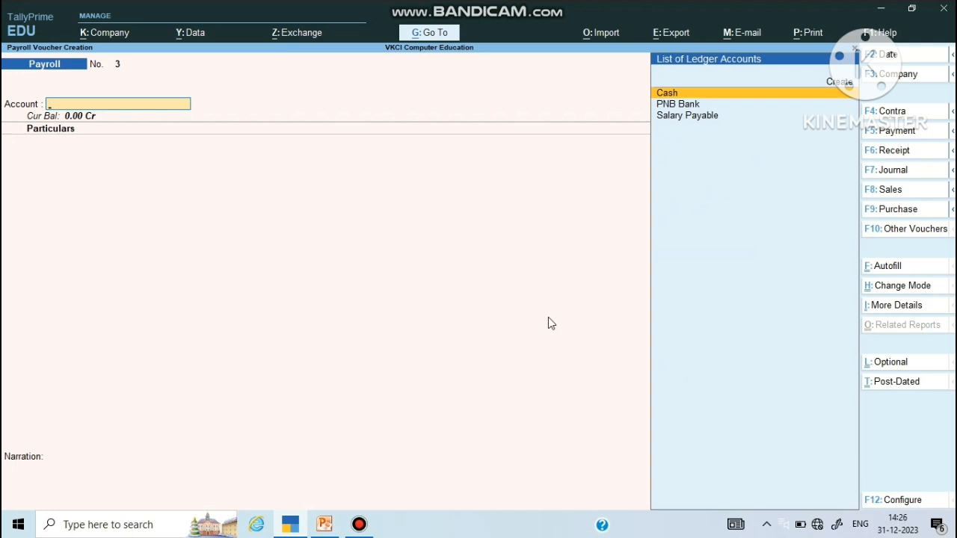
Step: Autofill a Payment voucher for 1-5-2023 to 31-5-2023 salaries, paid from PNB Bank for all employees
{"action": "left_click", "coordinate": [896, 134]}
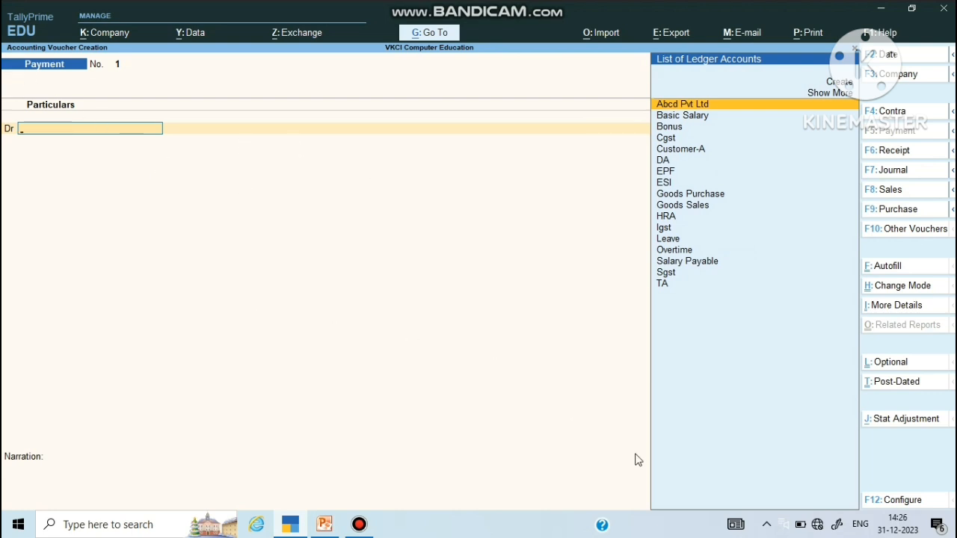
{"action": "left_click", "coordinate": [883, 273]}
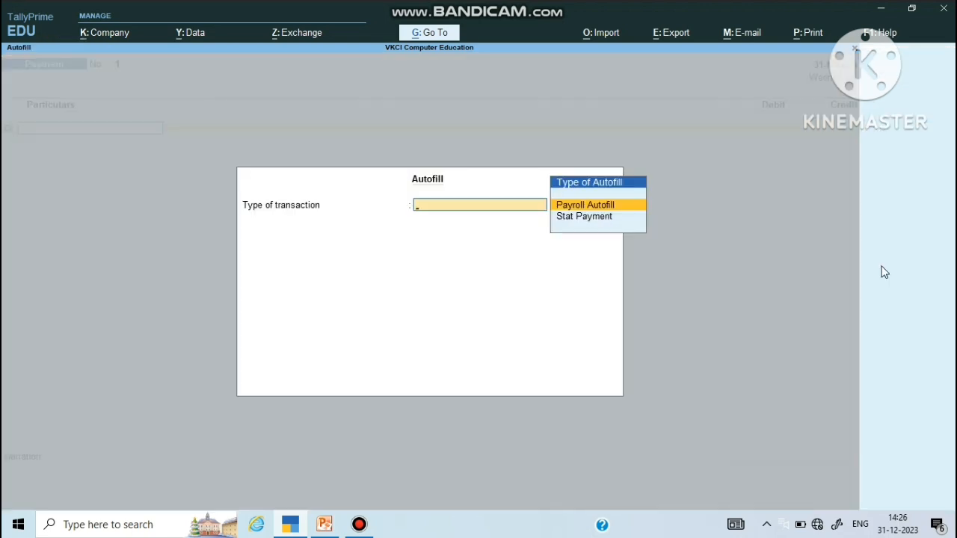
{"action": "key", "text": "Return"}
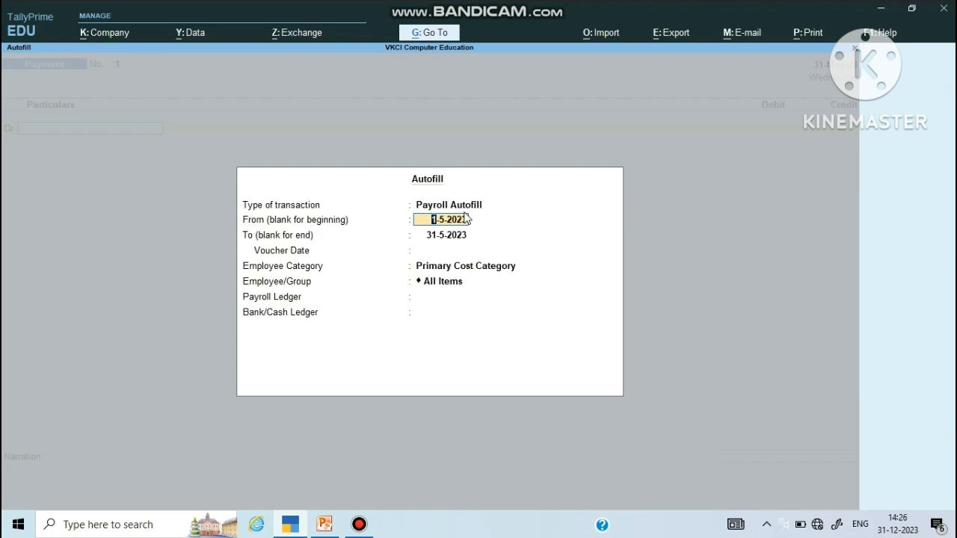
{"action": "key", "text": "Return"}
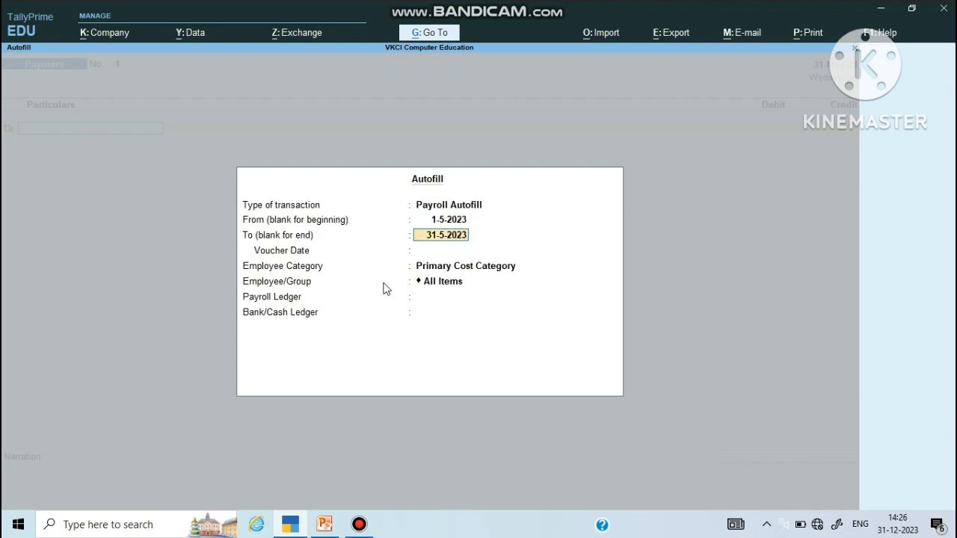
{"action": "key", "text": "Return"}
{"action": "key", "text": "Return"}
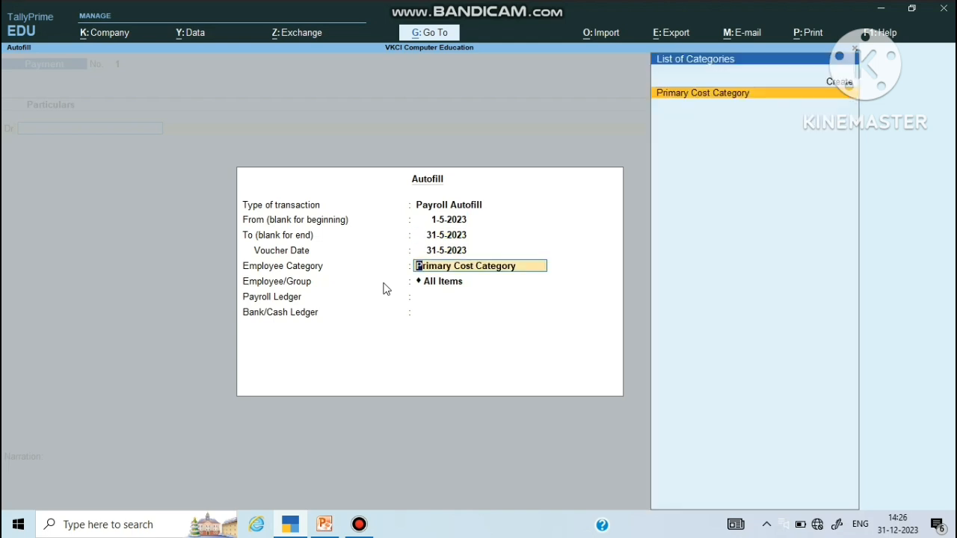
{"action": "key", "text": "Return"}
{"action": "key", "text": "Return"}
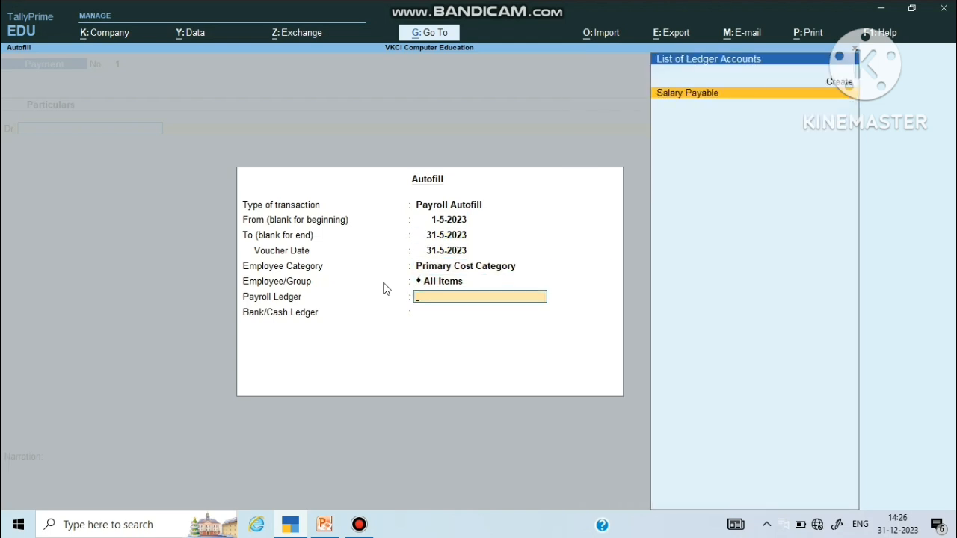
{"action": "key", "text": "Return"}
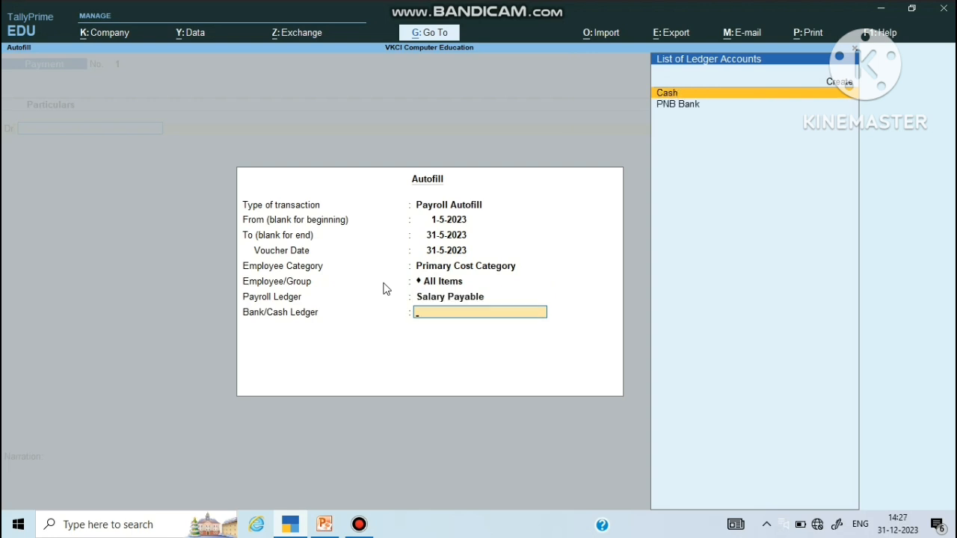
{"action": "key", "text": "Down"}
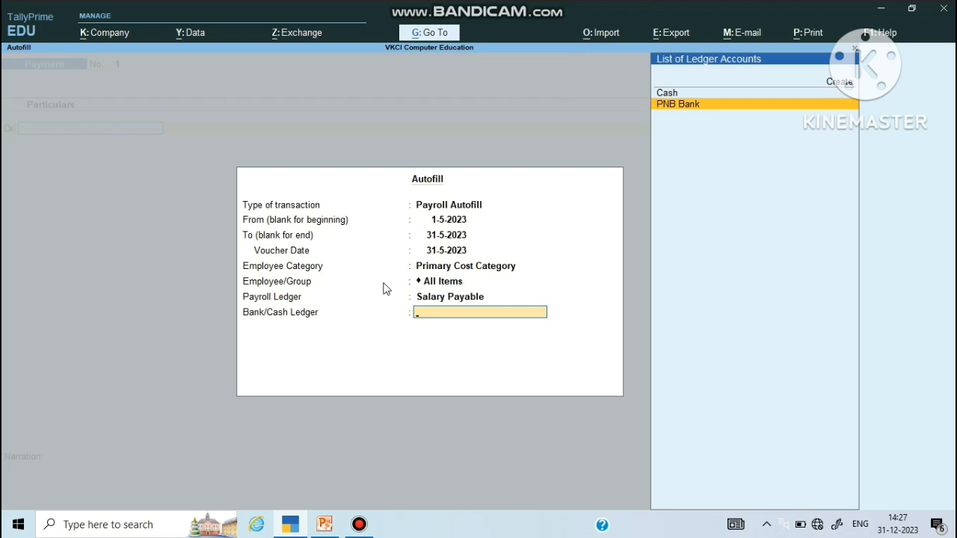
{"action": "key", "text": "Return"}
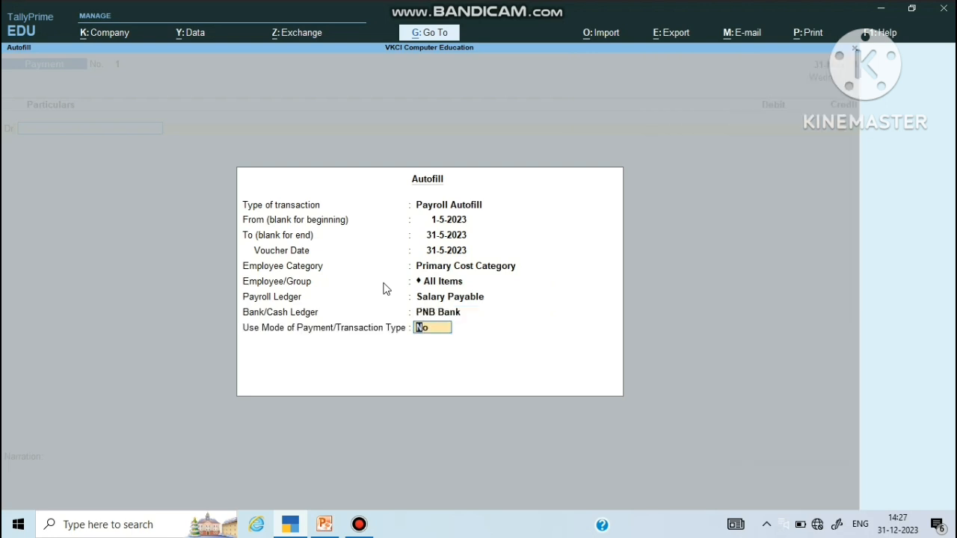
{"action": "key", "text": "Return"}
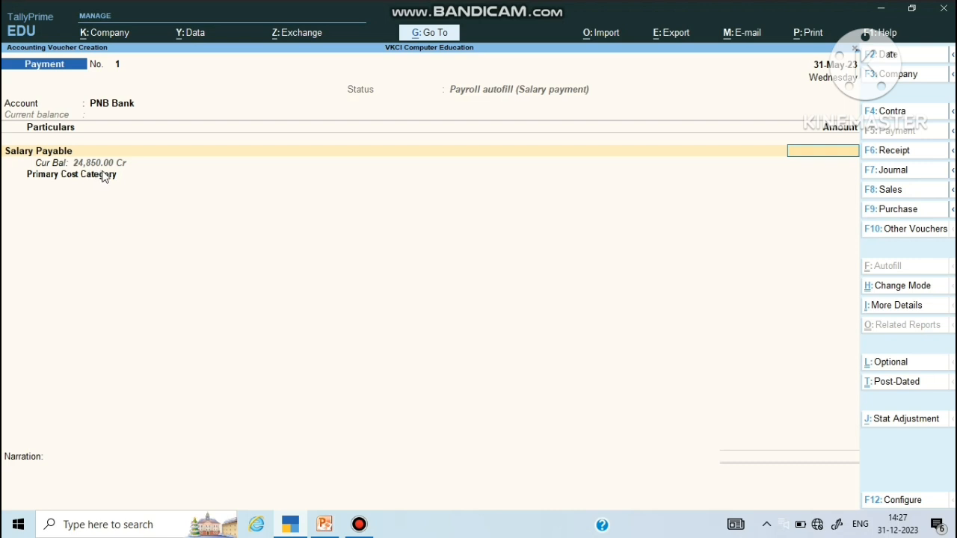
Step: Enter 24850 as the Salary Payable amount
{"action": "type", "text": "24850"}
{"action": "key", "text": "Return"}
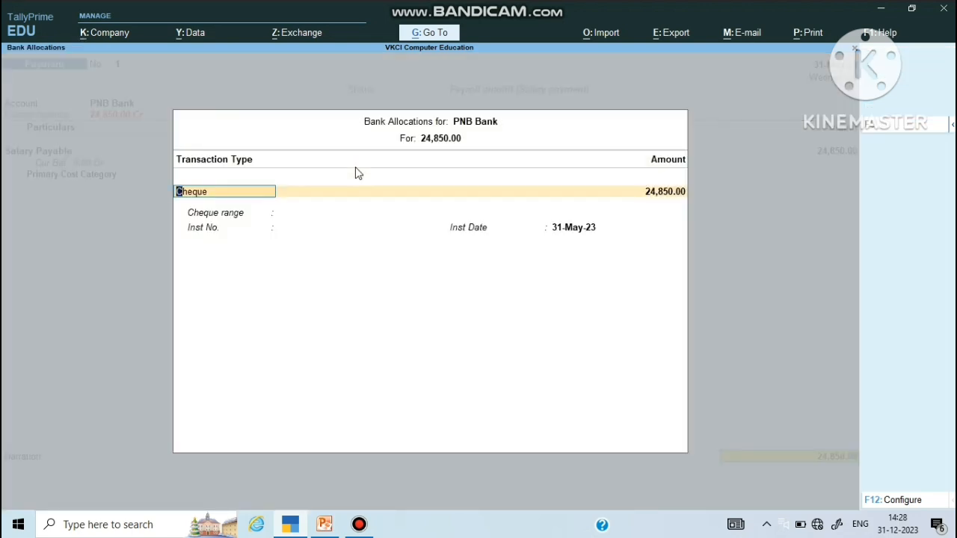
Step: Change the bank transaction type to e-Fund Transfer and save the salary Payment voucher
{"action": "key", "text": "BackSpace"}
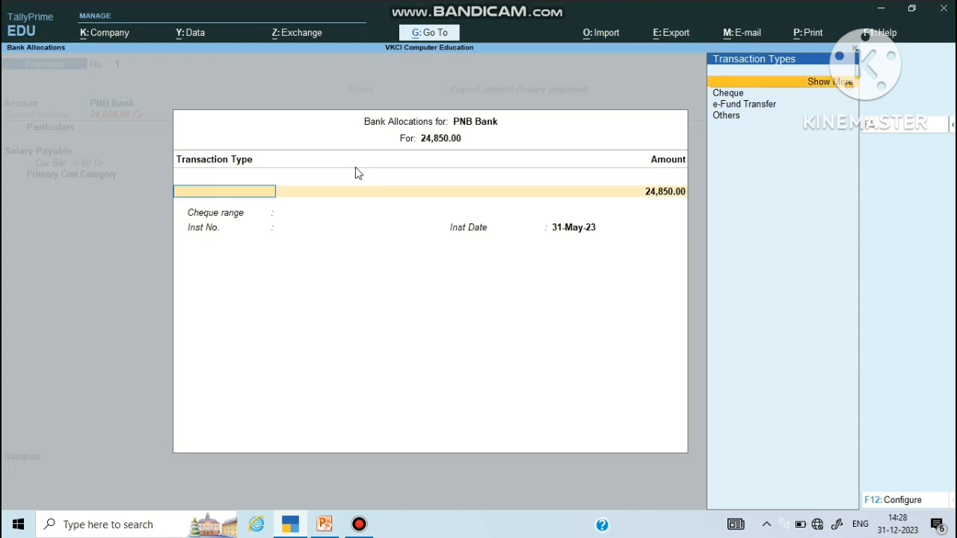
{"action": "key", "text": "Down"}
{"action": "key", "text": "Down"}
{"action": "key", "text": "Return"}
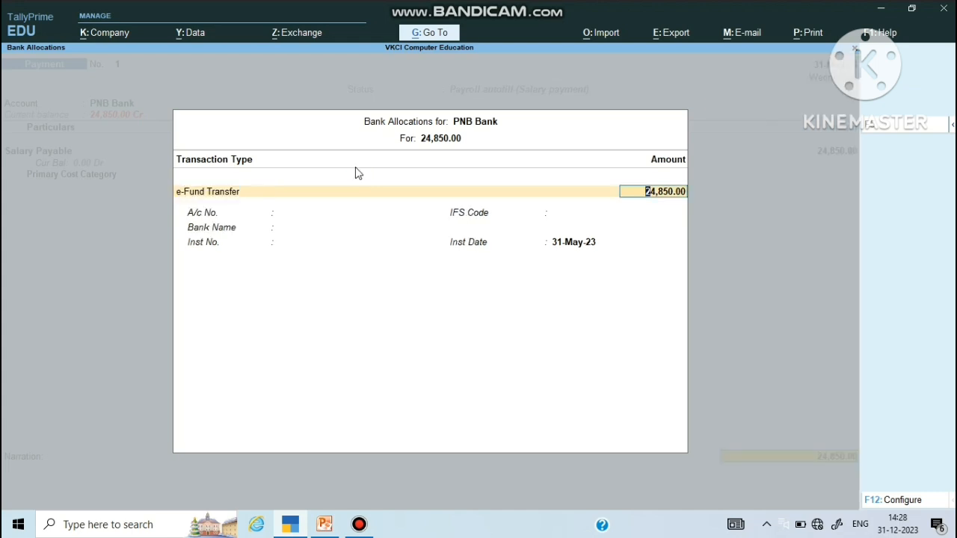
{"action": "key", "text": "Return"}
{"action": "key", "text": "Return"}
{"action": "key", "text": "Return"}
{"action": "key", "text": "Return"}
{"action": "key", "text": "Return"}
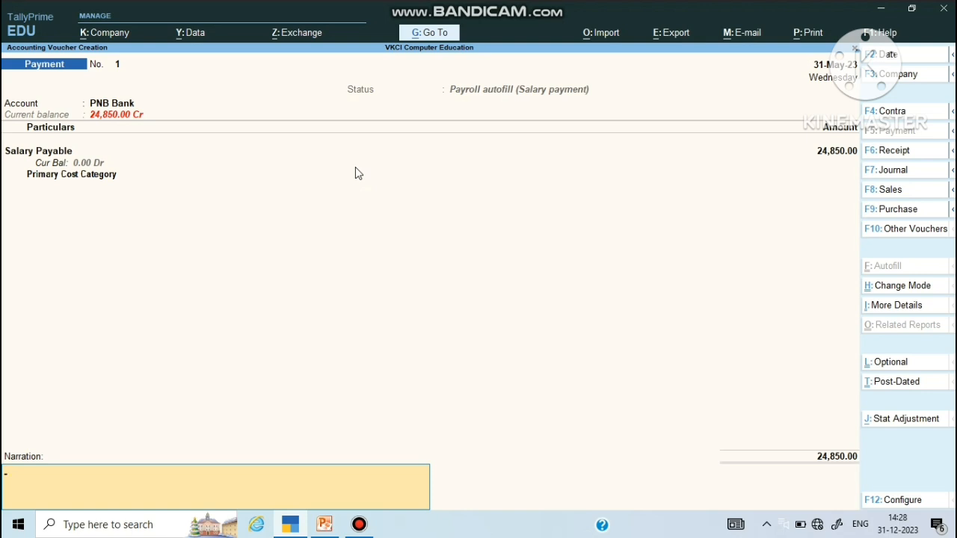
{"action": "key", "text": "Return"}
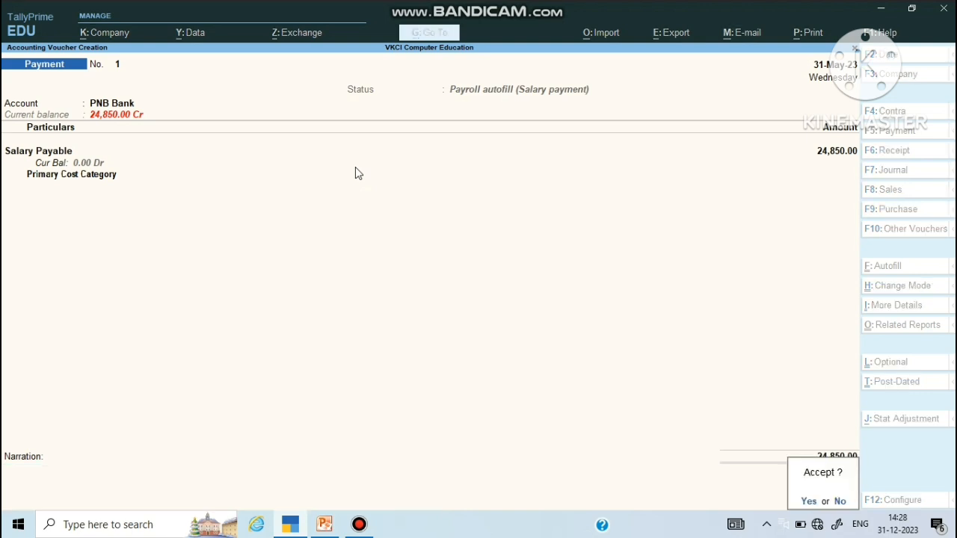
{"action": "key", "text": "Return"}
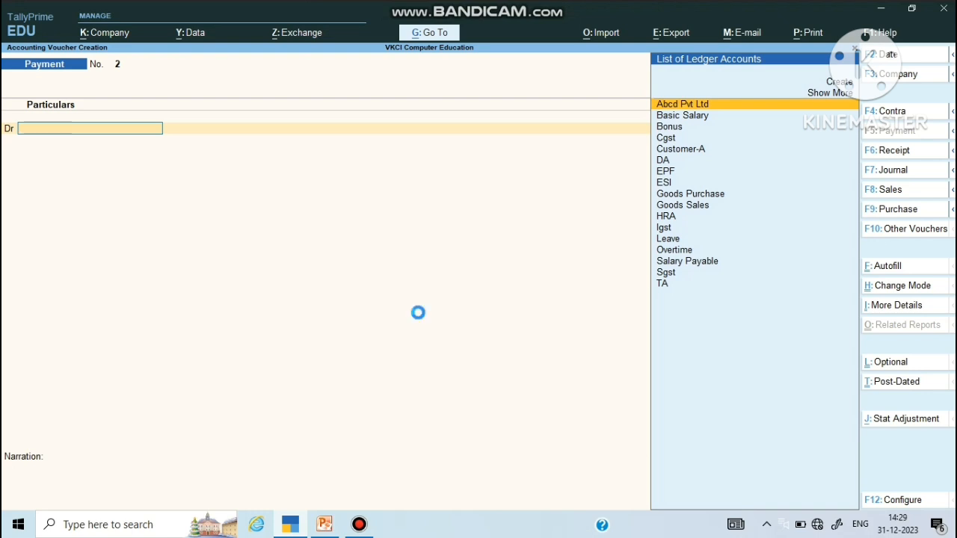
Step: Leave the payment voucher and start creating a new Employee master
{"action": "key", "text": "Escape"}
{"action": "key", "text": "y"}
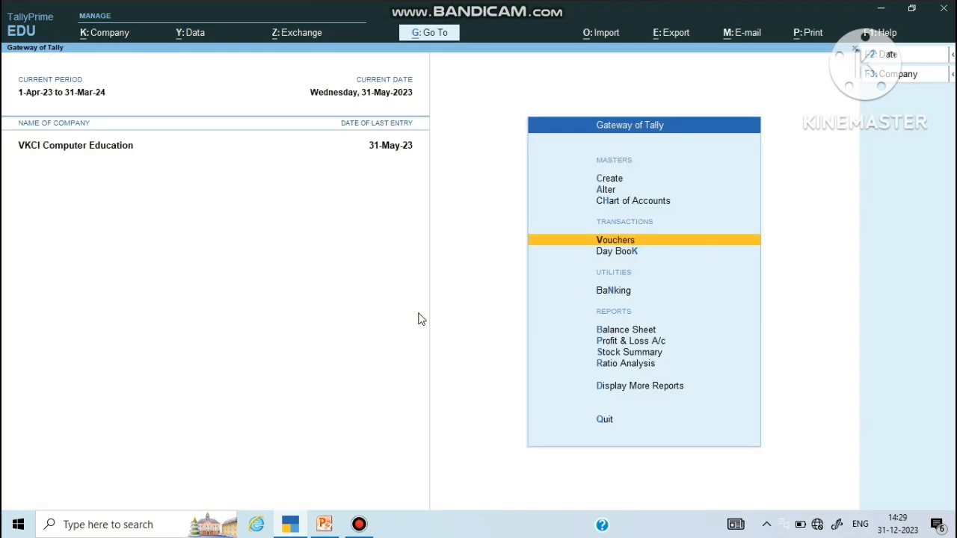
{"action": "key", "text": "Up"}
{"action": "key", "text": "Up"}
{"action": "key", "text": "Up"}
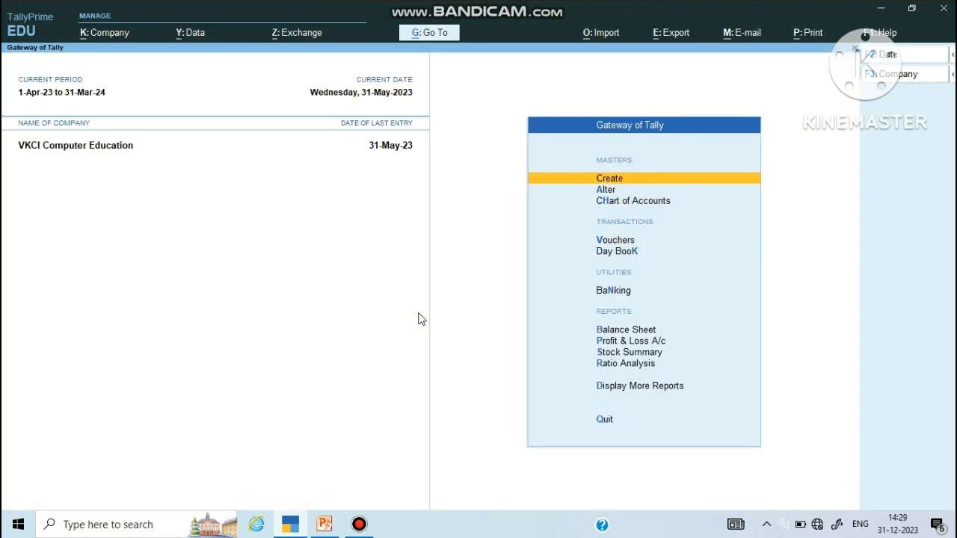
{"action": "key", "text": "Return"}
{"action": "key", "text": "Down"}
{"action": "key", "text": "Down"}
{"action": "key", "text": "Down"}
{"action": "key", "text": "Down"}
{"action": "key", "text": "Down"}
{"action": "key", "text": "Down"}
{"action": "key", "text": "Down"}
{"action": "key", "text": "Down"}
{"action": "key", "text": "Down"}
{"action": "key", "text": "Down"}
{"action": "key", "text": "Down"}
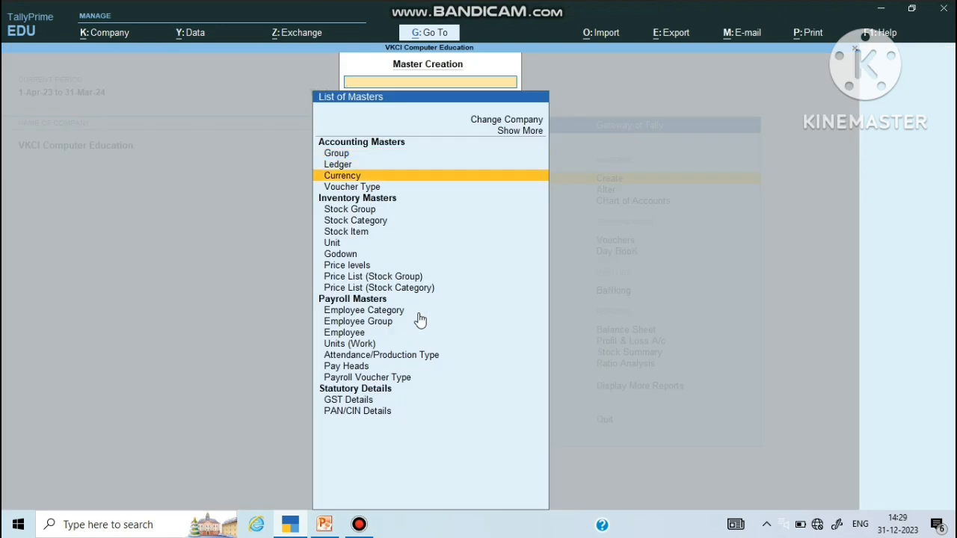
{"action": "key", "text": "Down"}
{"action": "key", "text": "Down"}
{"action": "key", "text": "Down"}
{"action": "key", "text": "Down"}
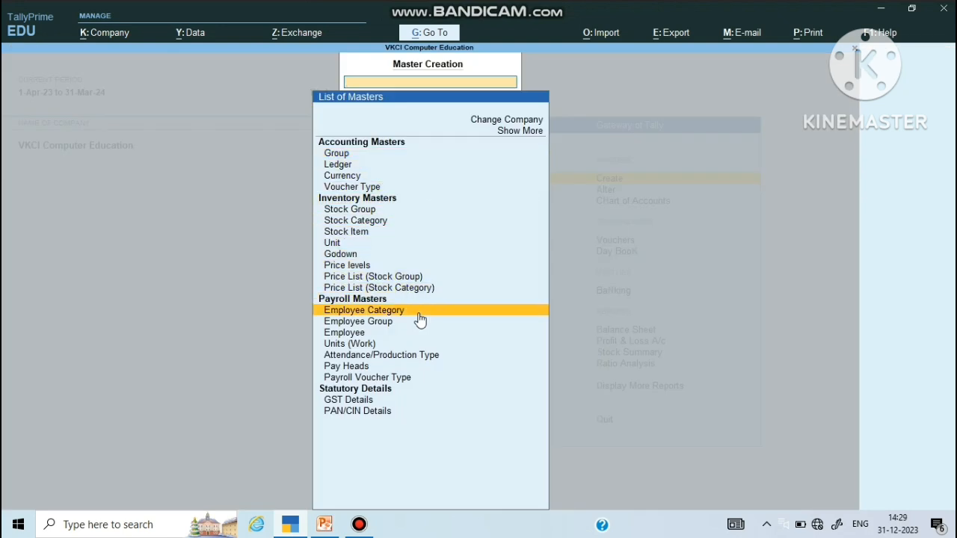
{"action": "key", "text": "Return"}
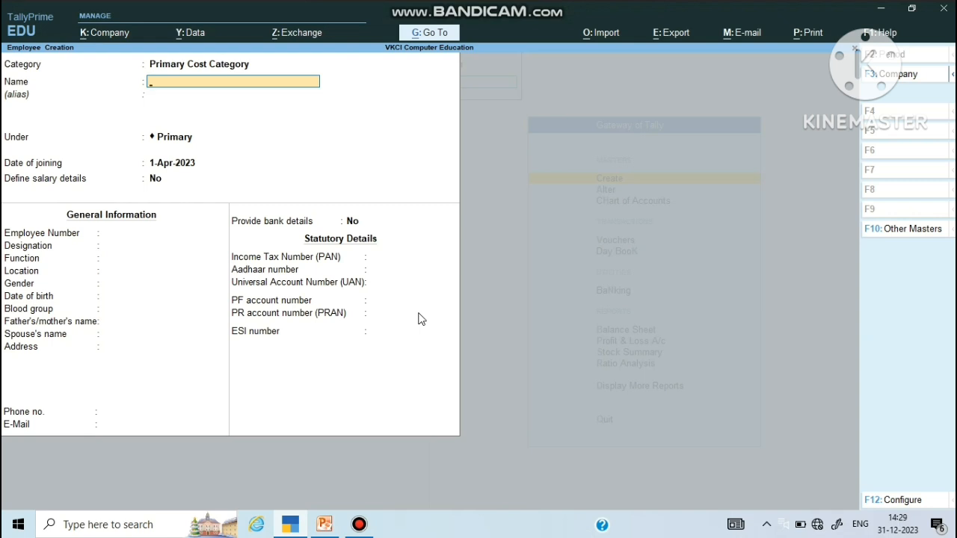
Step: Set the employee category to Marketing Department and enter the employee's name
{"action": "key", "text": "BackSpace"}
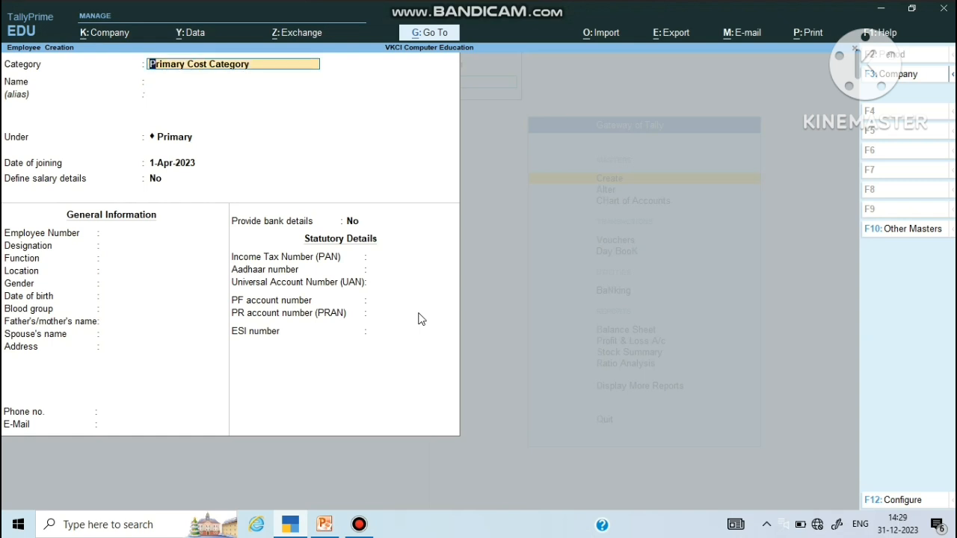
{"action": "key", "text": "BackSpace"}
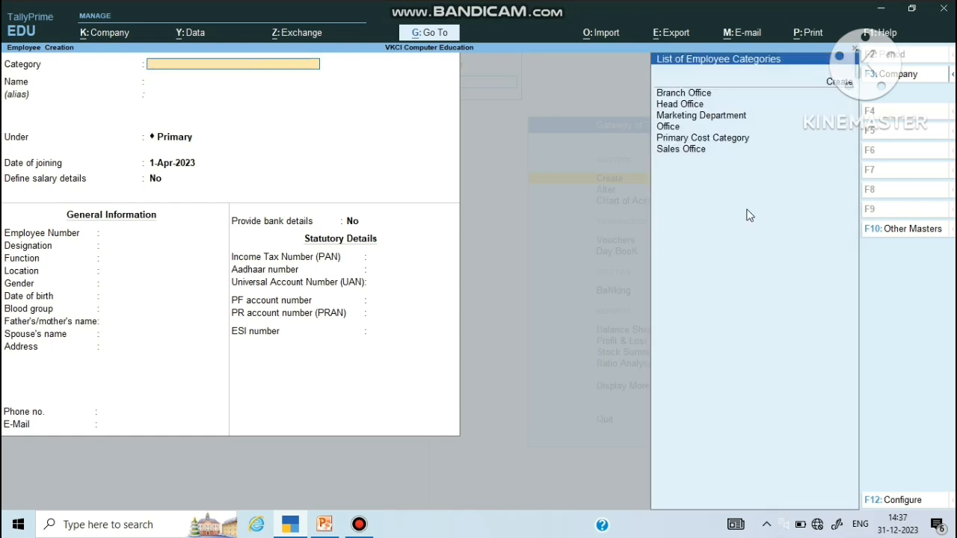
{"action": "key", "text": "Down"}
{"action": "key", "text": "Down"}
{"action": "key", "text": "Down"}
{"action": "key", "text": "Down"}
{"action": "key", "text": "Return"}
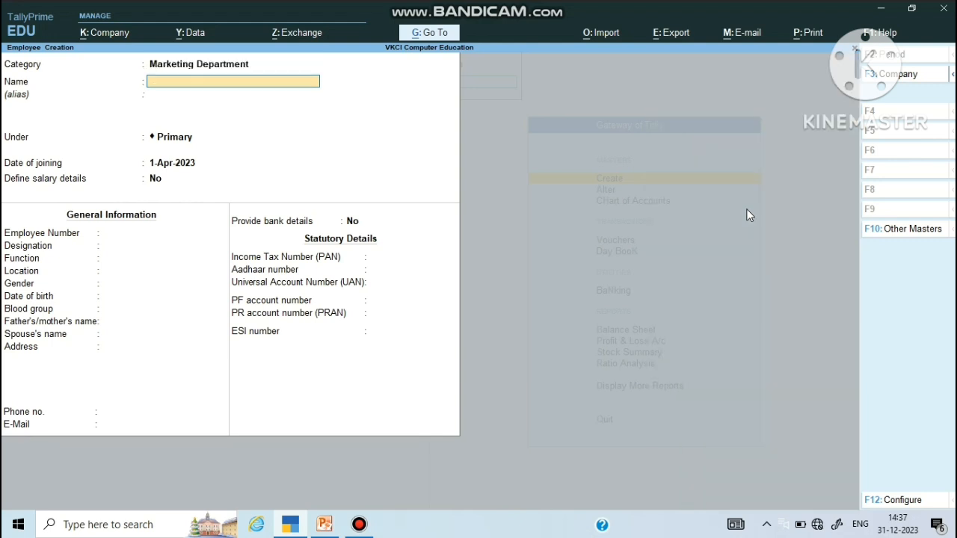
{"action": "type", "text": "Mr. Ashad"}
{"action": "key", "text": "Return"}
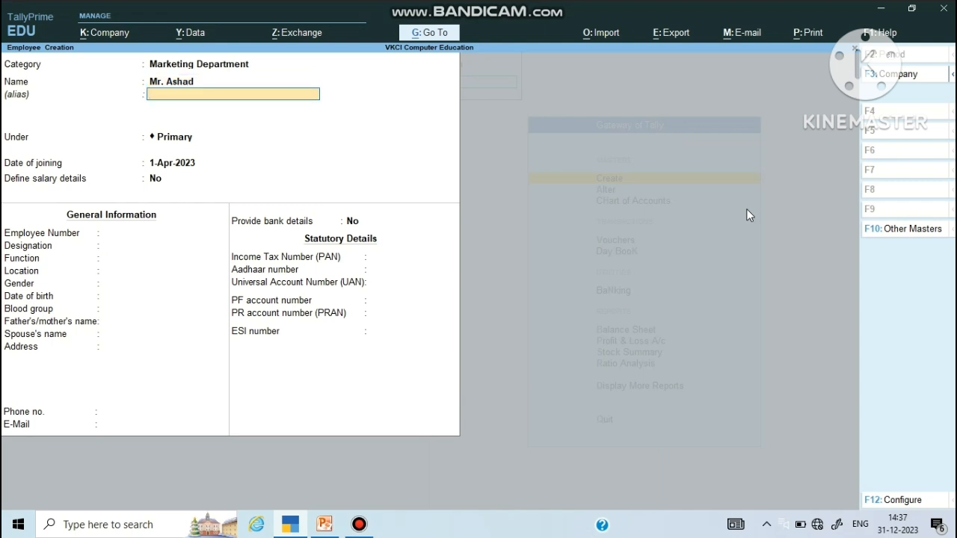
Step: Place the employee under HRA Dept, joining 1-Jul-2023, with salary details set to Yes
{"action": "key", "text": "Return"}
{"action": "key", "text": "BackSpace"}
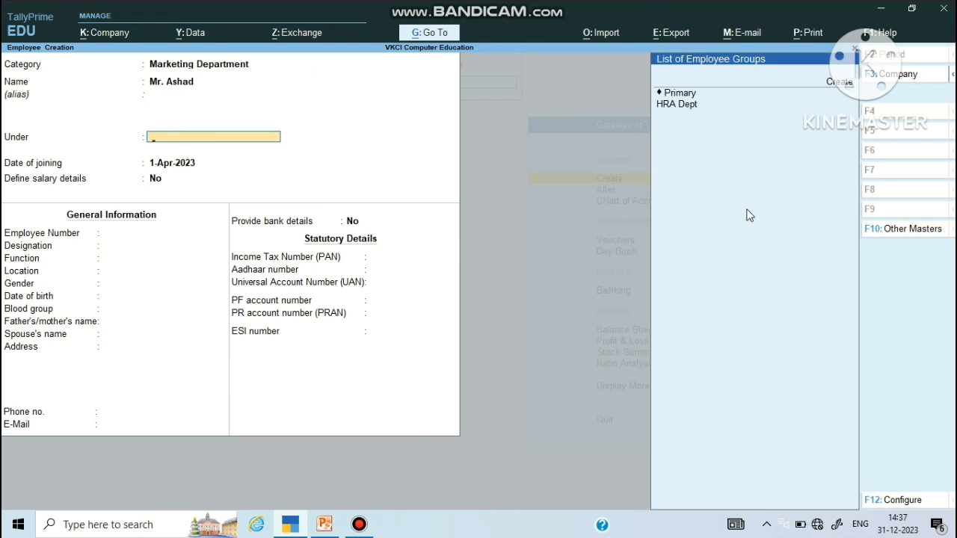
{"action": "key", "text": "Down"}
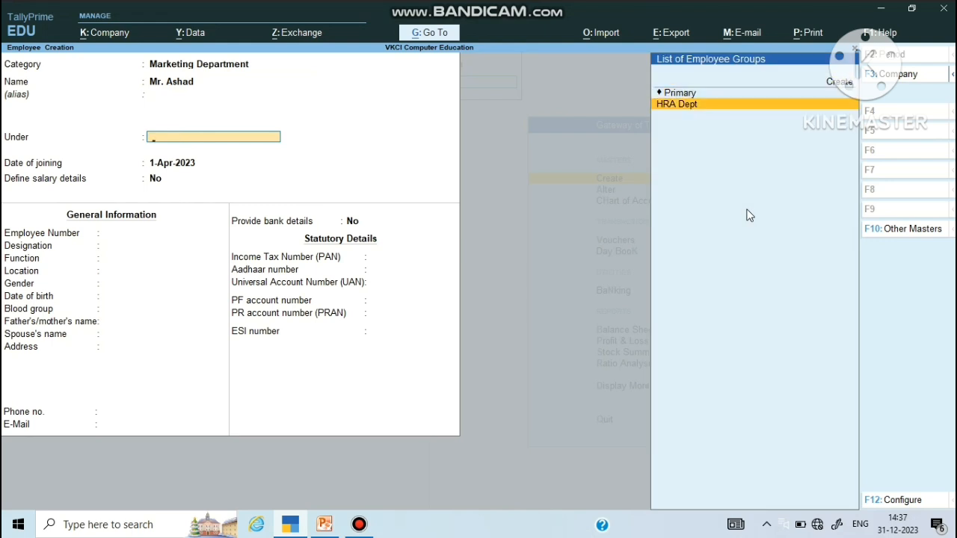
{"action": "key", "text": "Return"}
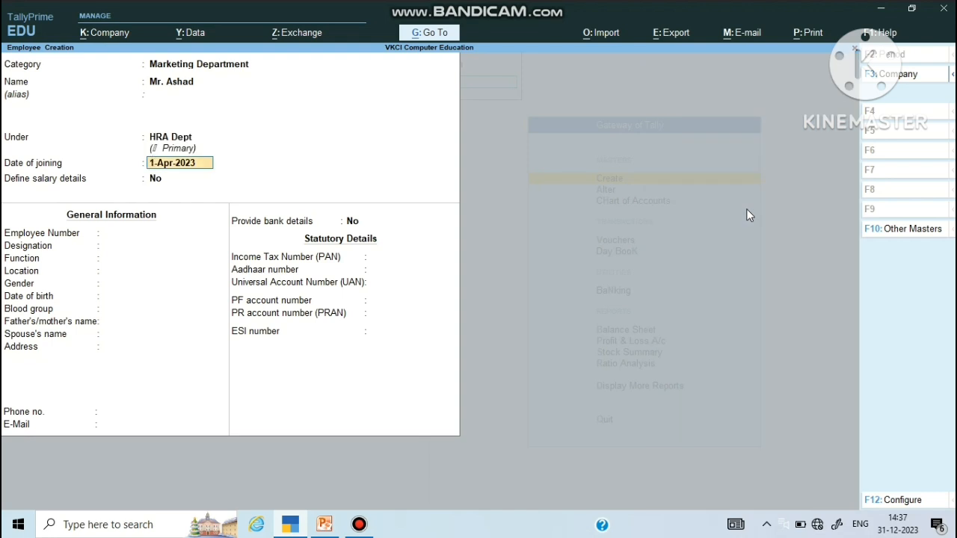
{"action": "type", "text": "01/7/23"}
{"action": "key", "text": "Return"}
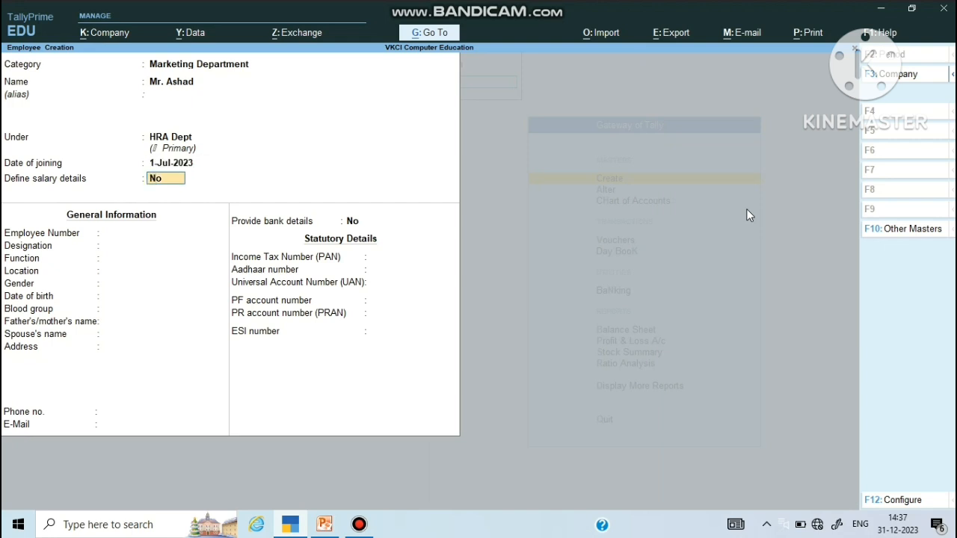
{"action": "type", "text": "y"}
{"action": "key", "text": "Return"}
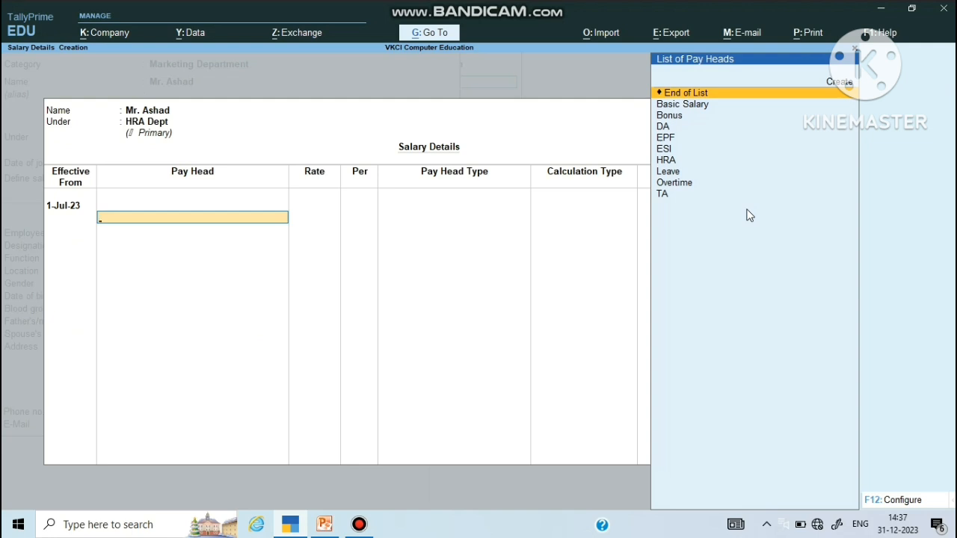
Step: Add the Basic Salary, Bonus, DA, EPF, ESI and HRA pay heads
{"action": "key", "text": "Down"}
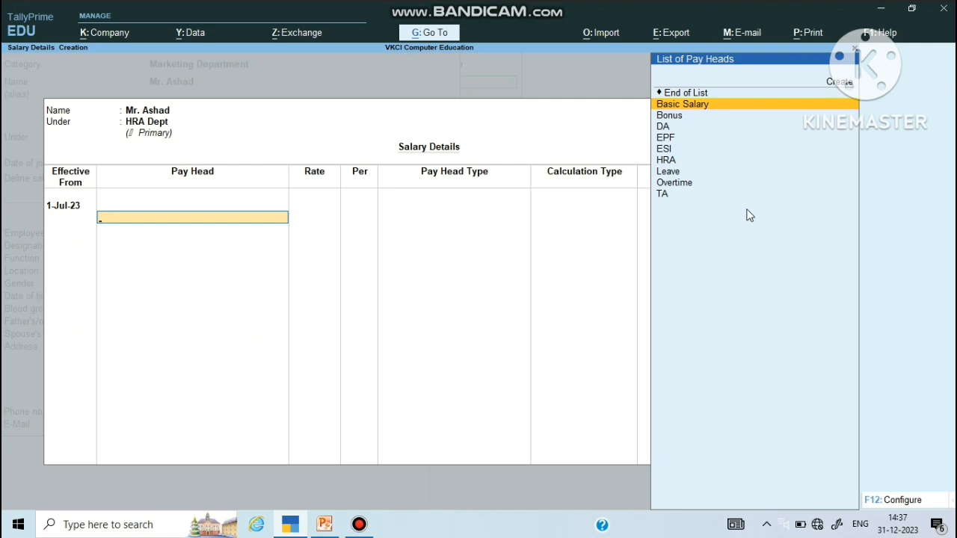
{"action": "key", "text": "Return"}
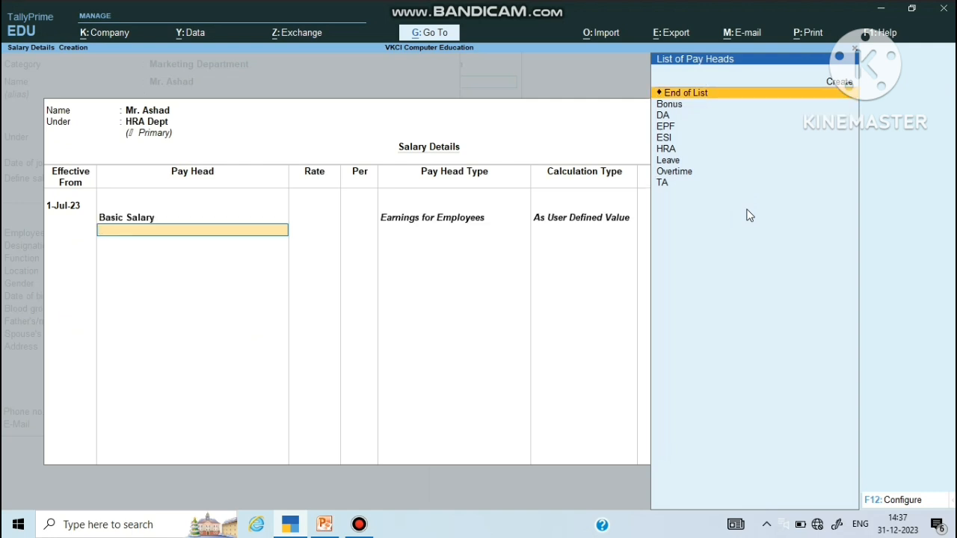
{"action": "key", "text": "Down"}
{"action": "key", "text": "Return"}
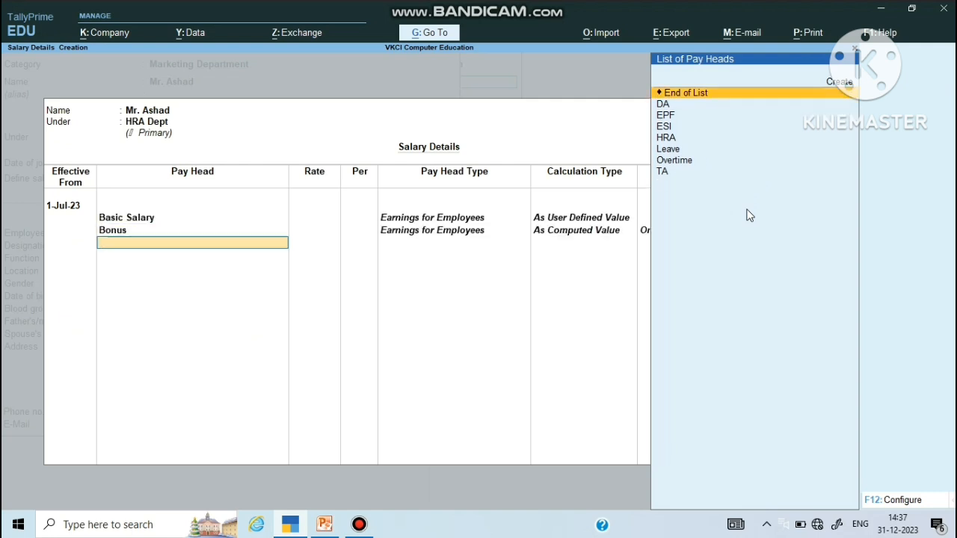
{"action": "key", "text": "Down"}
{"action": "key", "text": "Return"}
{"action": "key", "text": "Down"}
{"action": "key", "text": "Return"}
{"action": "key", "text": "Down"}
{"action": "key", "text": "Return"}
{"action": "key", "text": "Down"}
{"action": "key", "text": "Return"}
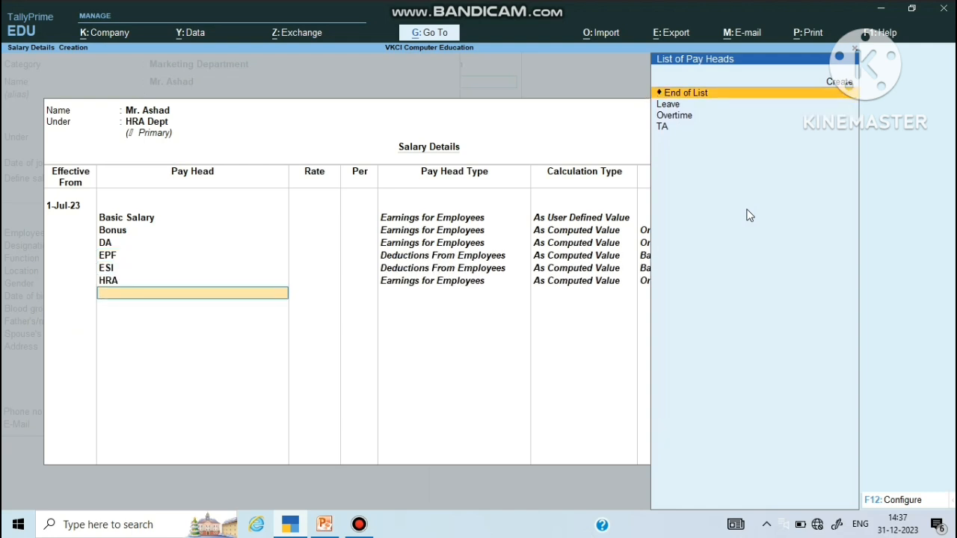
Step: Add Leave at 350 per day, Overtime at 150 per hour, and TA, then finish the list
{"action": "key", "text": "Down"}
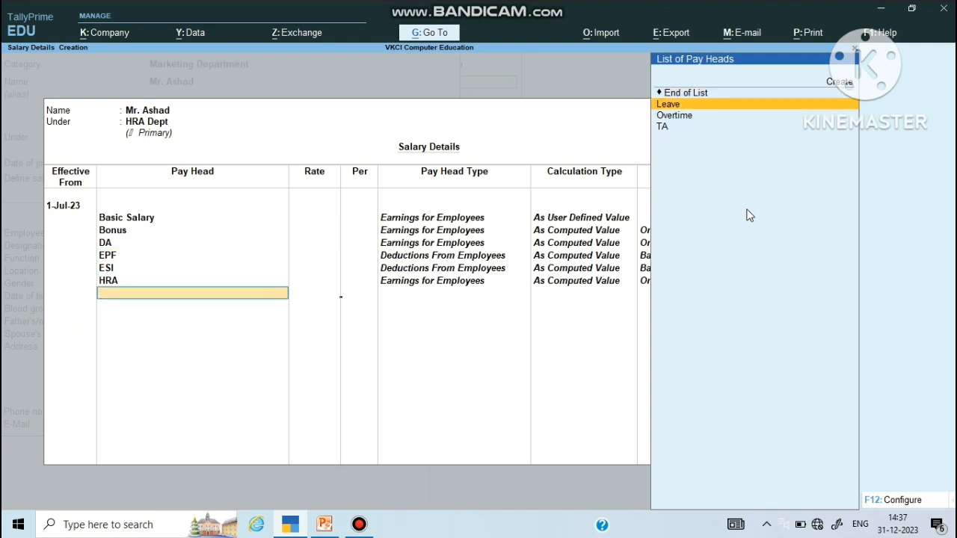
{"action": "key", "text": "Return"}
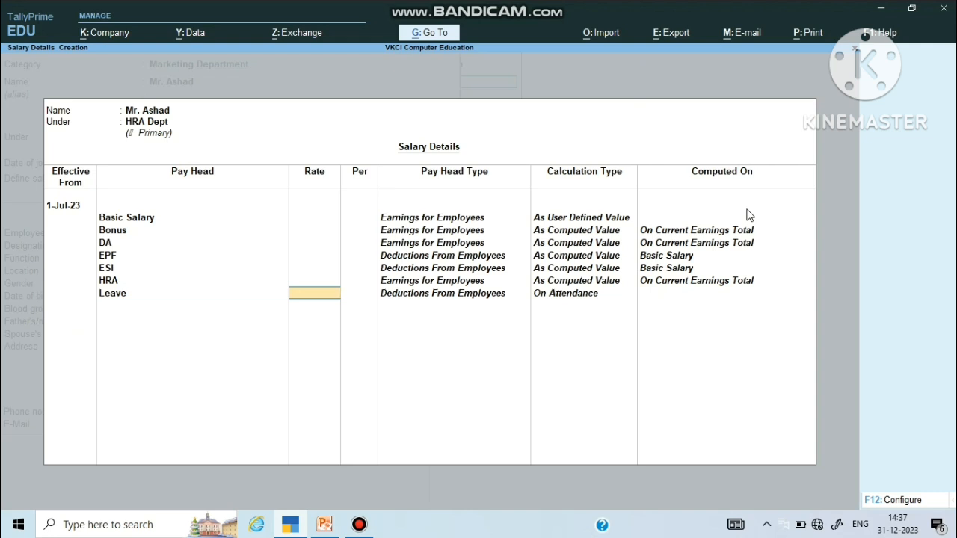
{"action": "type", "text": "350"}
{"action": "key", "text": "Return"}
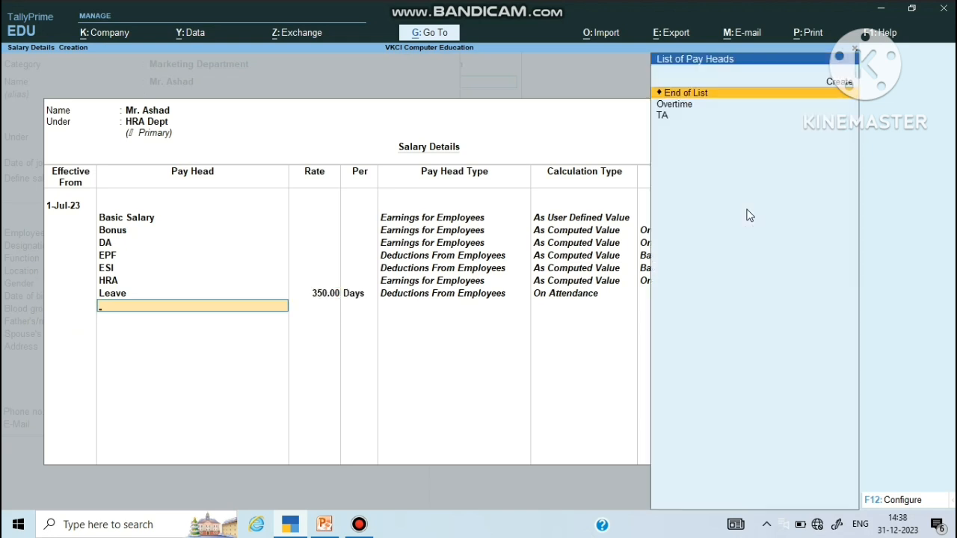
{"action": "key", "text": "Down"}
{"action": "key", "text": "Return"}
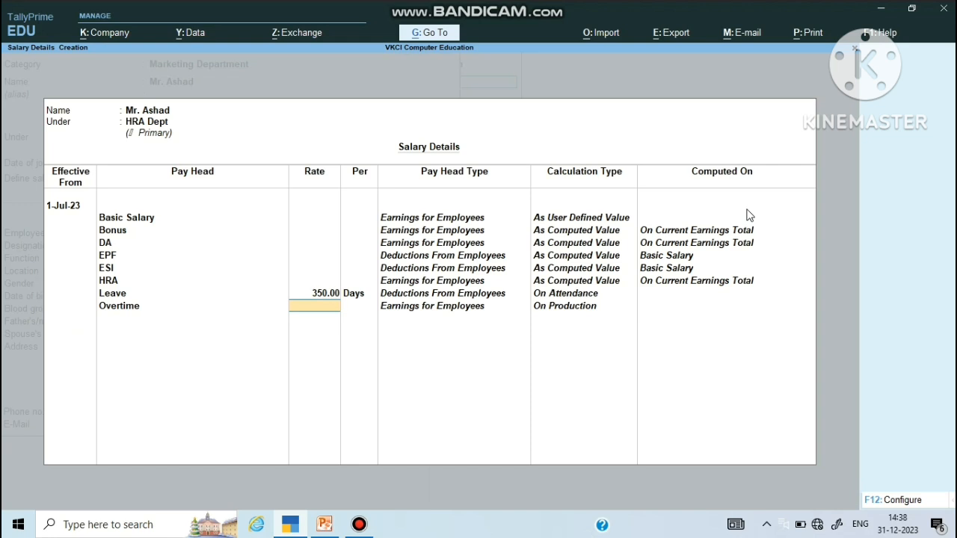
{"action": "type", "text": "150"}
{"action": "key", "text": "Return"}
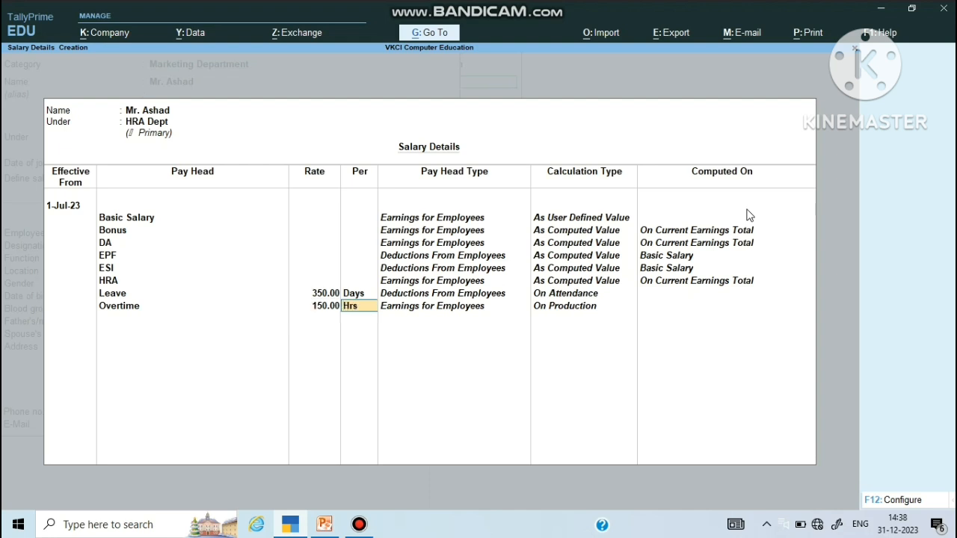
{"action": "key", "text": "Return"}
{"action": "key", "text": "Down"}
{"action": "key", "text": "Return"}
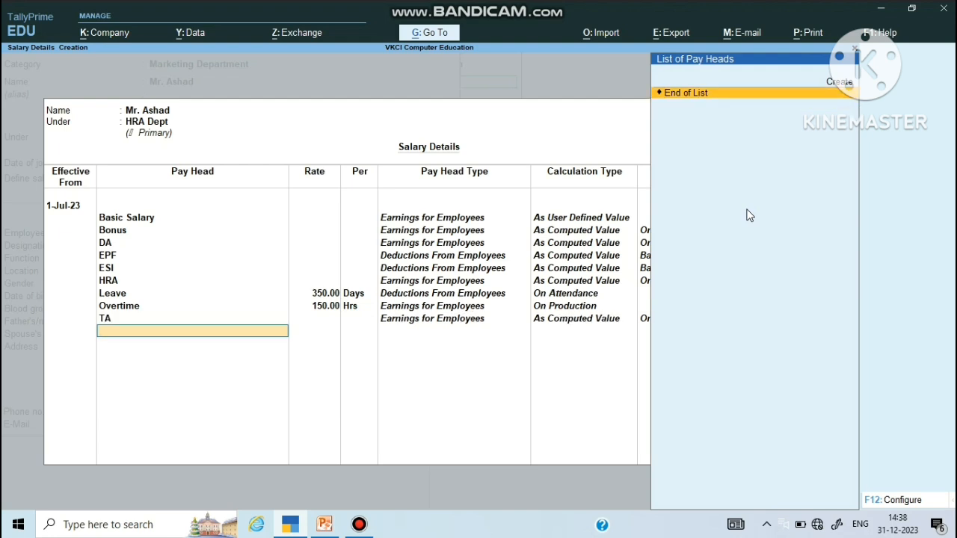
{"action": "key", "text": "Return"}
{"action": "key", "text": "Return"}
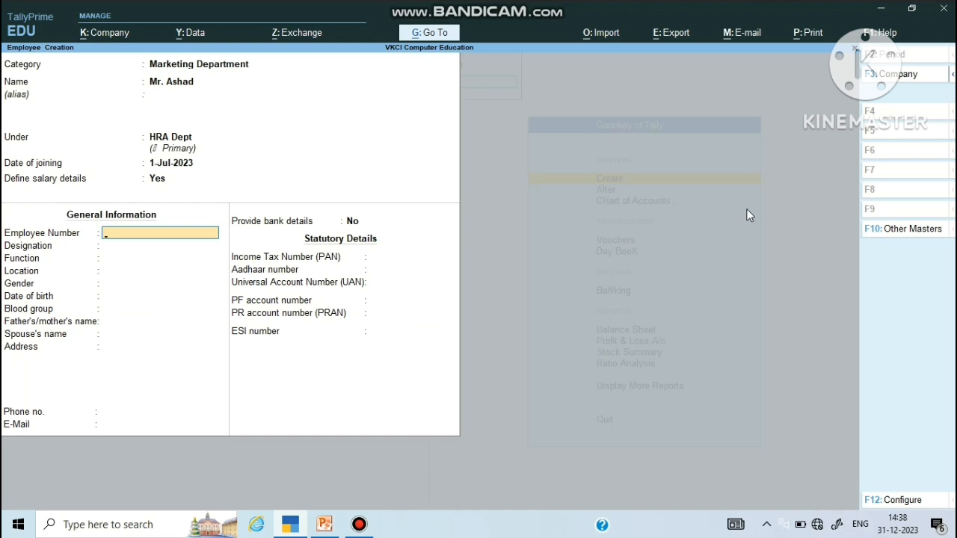
Step: Enter employee number A001, designation Data Entry, function Excel, location NCR, gender Male
{"action": "type", "text": "A001"}
{"action": "key", "text": "Return"}
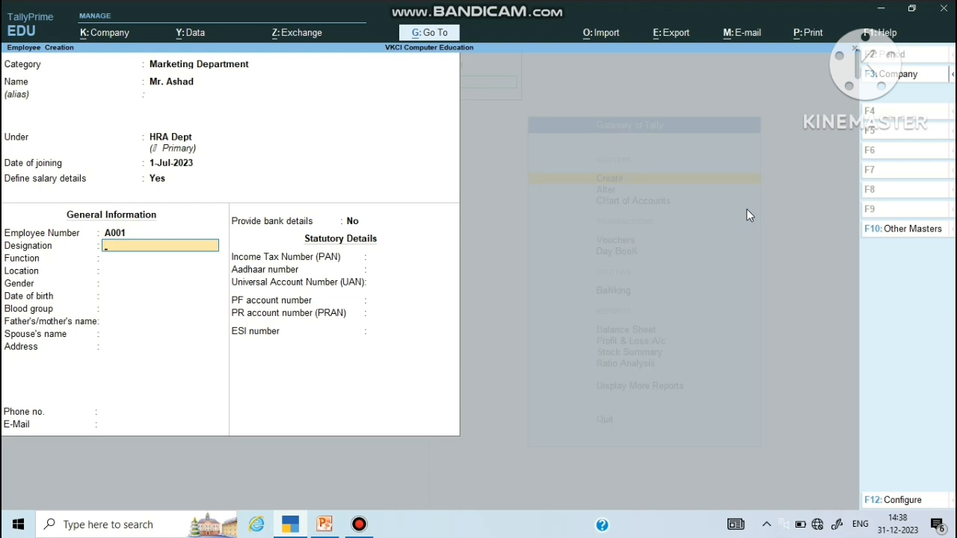
{"action": "type", "text": "Data Entry"}
{"action": "key", "text": "Return"}
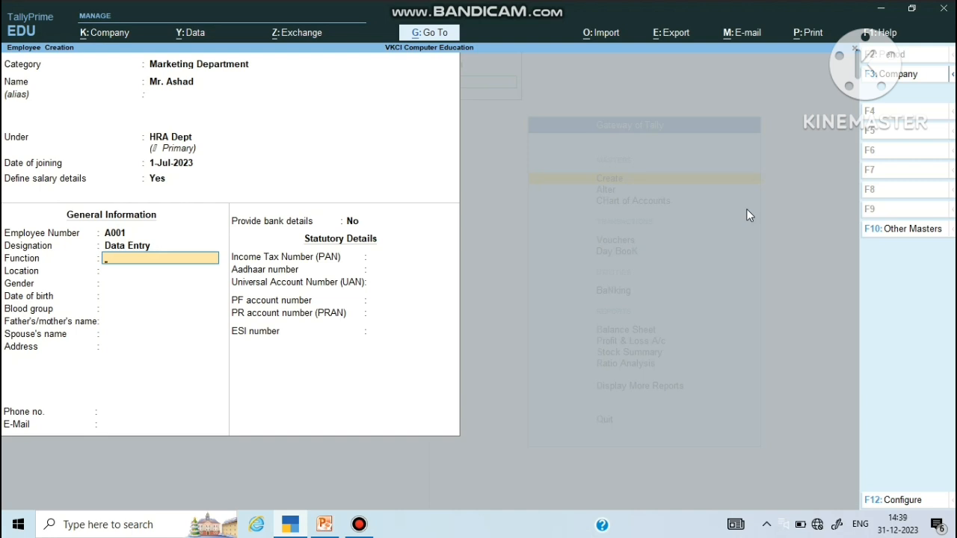
{"action": "type", "text": "Excel"}
{"action": "key", "text": "Return"}
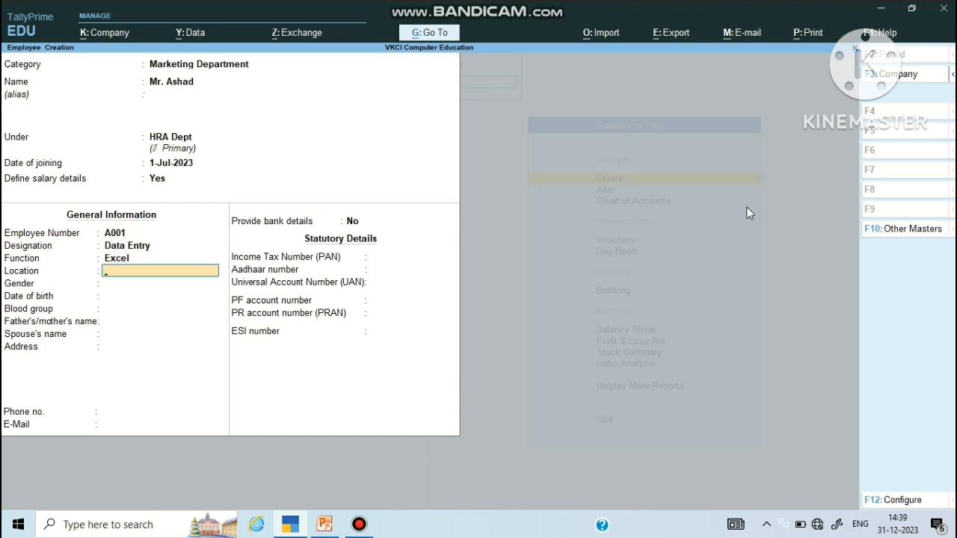
{"action": "type", "text": "NCR"}
{"action": "key", "text": "Return"}
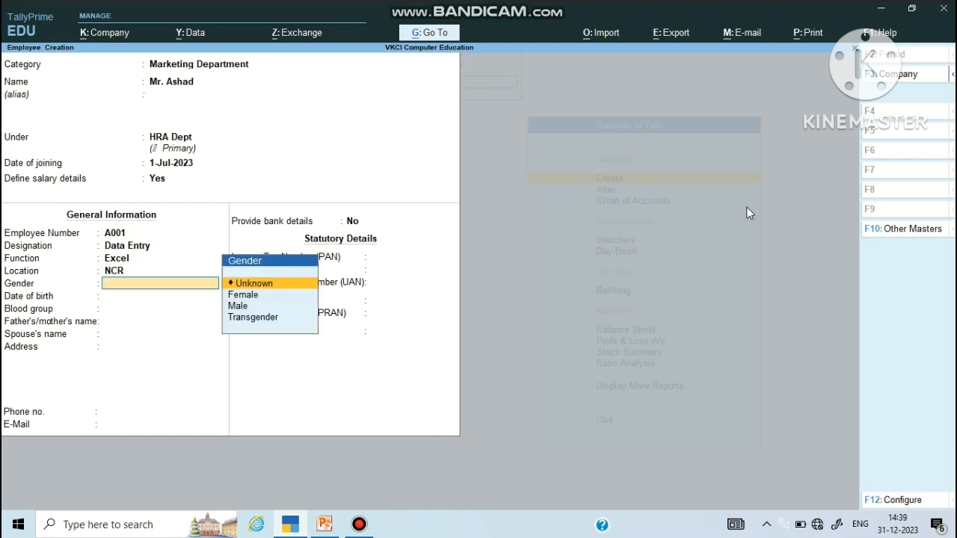
{"action": "key", "text": "Down"}
{"action": "key", "text": "Down"}
{"action": "key", "text": "Return"}
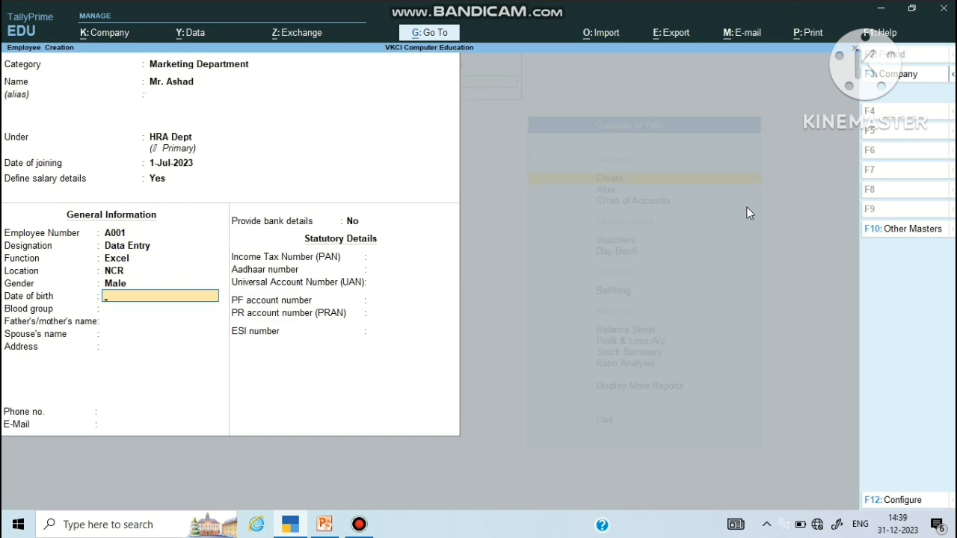
Step: Set date of birth 1-Feb-1985, blood group A2B Positive, and the father's name
{"action": "type", "text": "01"}
{"action": "type", "text": "/"}
{"action": "type", "text": "02/19"}
{"action": "type", "text": "8"}
{"action": "type", "text": "5"}
{"action": "key", "text": "Return"}
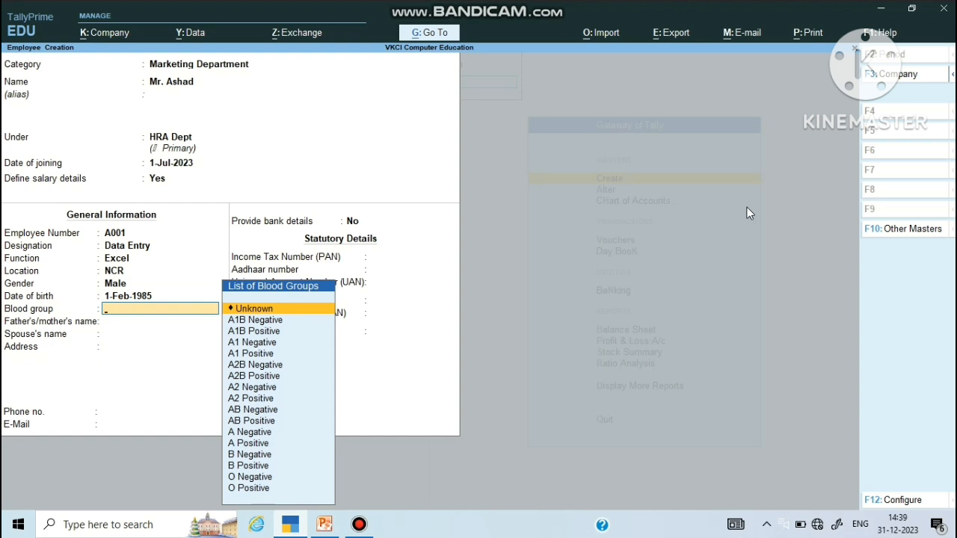
{"action": "key", "text": "Down"}
{"action": "key", "text": "Down"}
{"action": "key", "text": "Down"}
{"action": "key", "text": "Down"}
{"action": "key", "text": "Down"}
{"action": "key", "text": "Down"}
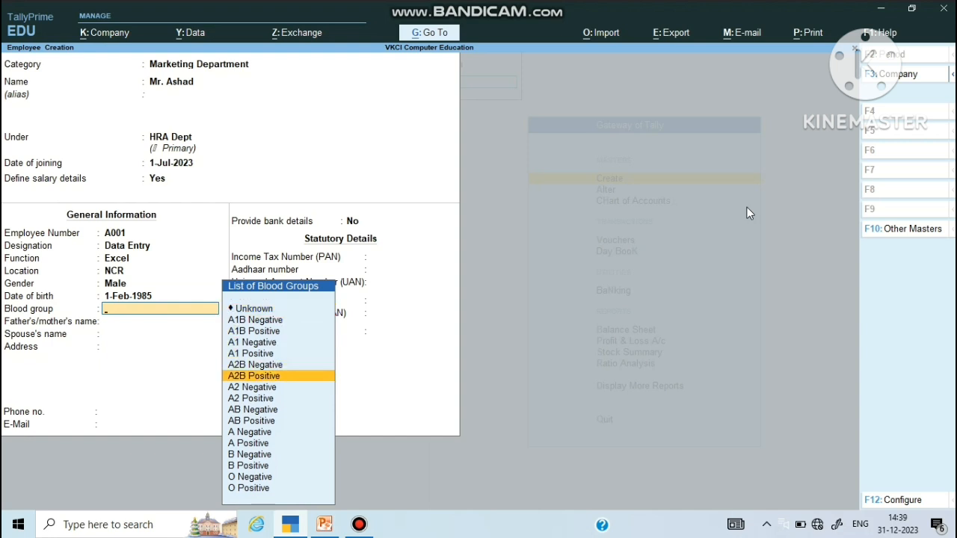
{"action": "key", "text": "Return"}
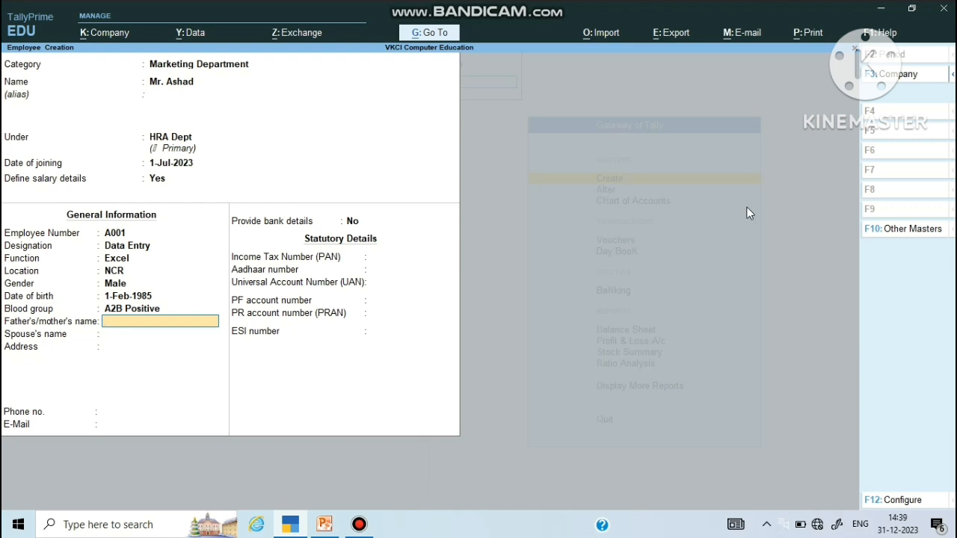
{"action": "type", "text": "MR. d"}
{"action": "key", "text": "BackSpace"}
{"action": "type", "text": "D"}
{"action": "key", "text": "Return"}
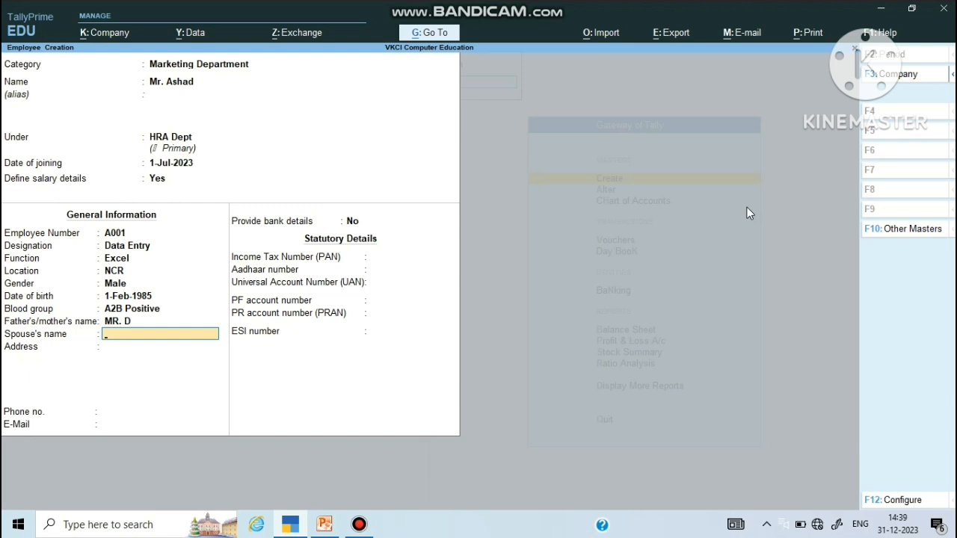
Step: Enter the spouse's name, address Noida, the phone number and the e-mail address
{"action": "type", "text": "Mrs Puja"}
{"action": "key", "text": "Return"}
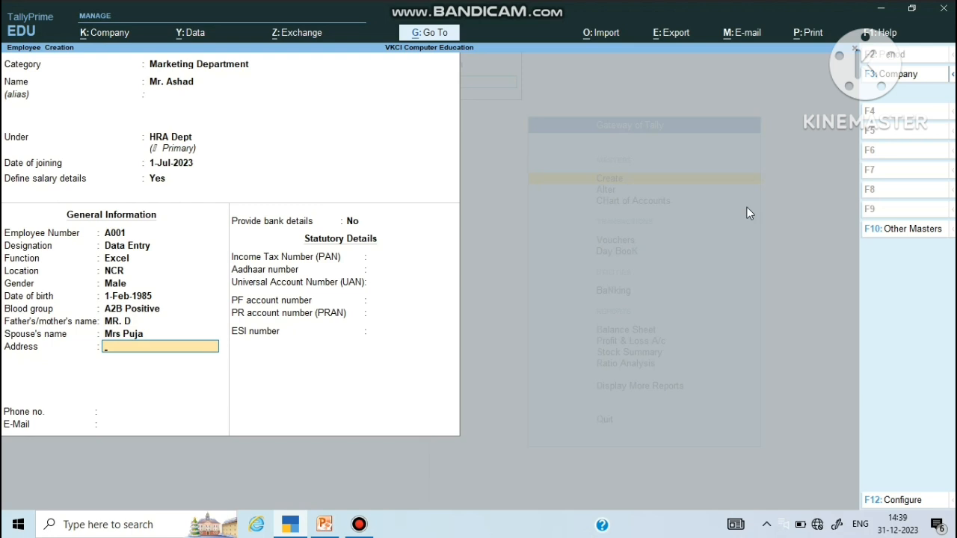
{"action": "type", "text": "Noida"}
{"action": "key", "text": "Return"}
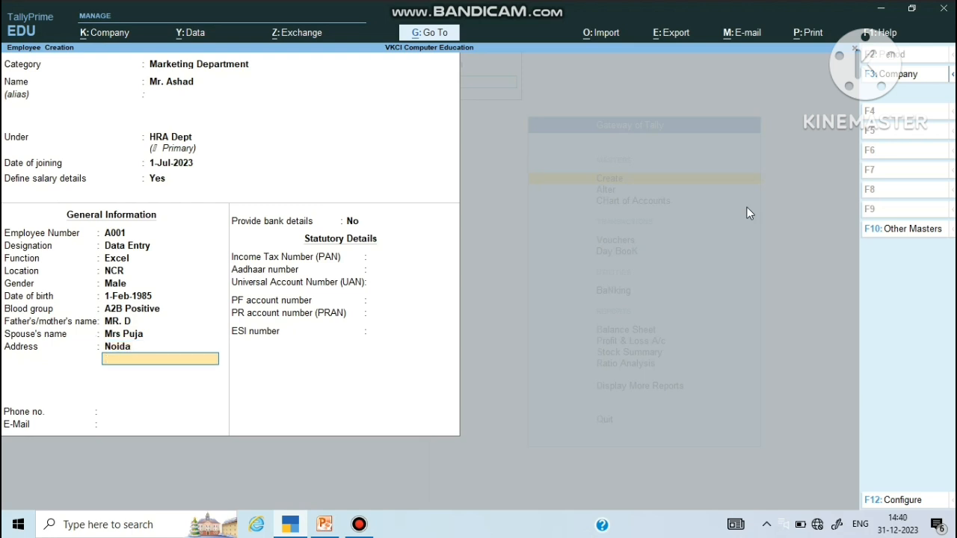
{"action": "key", "text": "Return"}
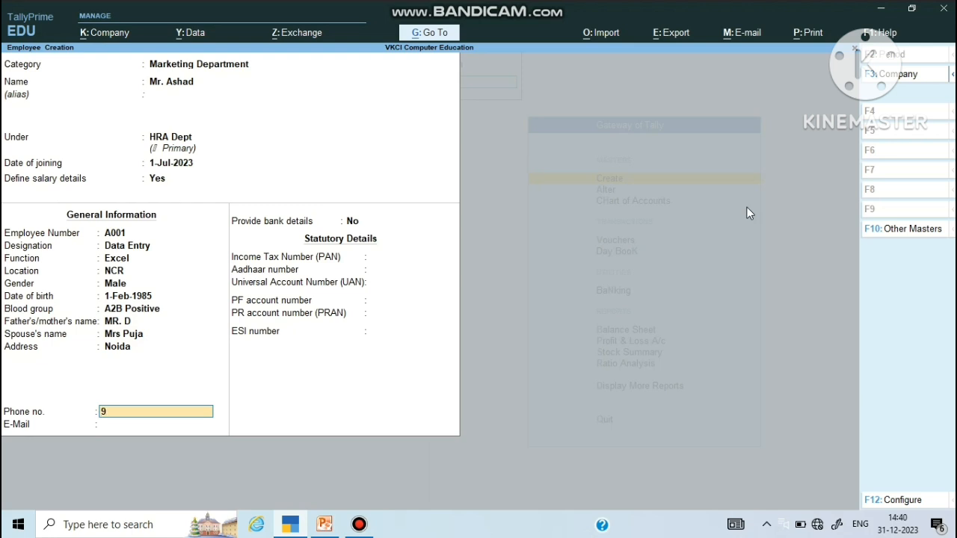
{"action": "key", "text": "Return"}
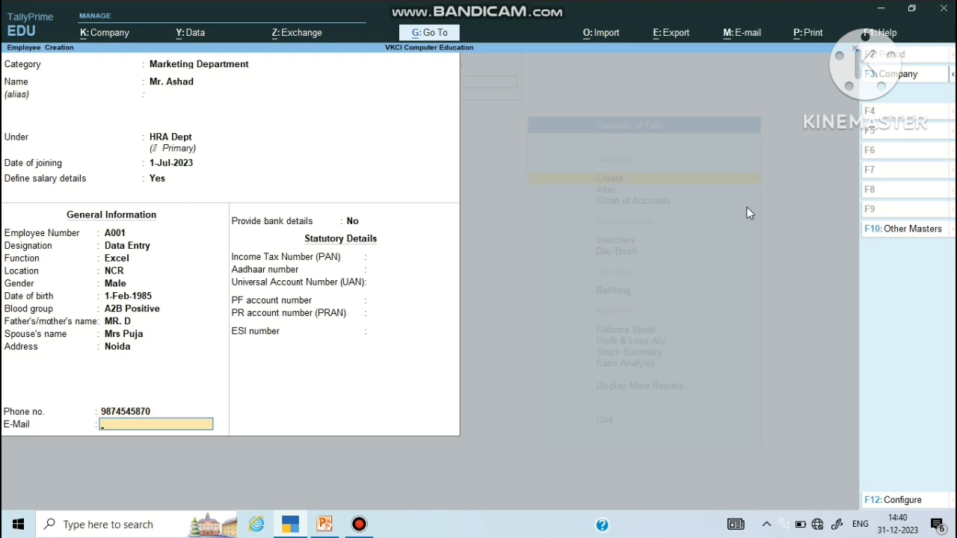
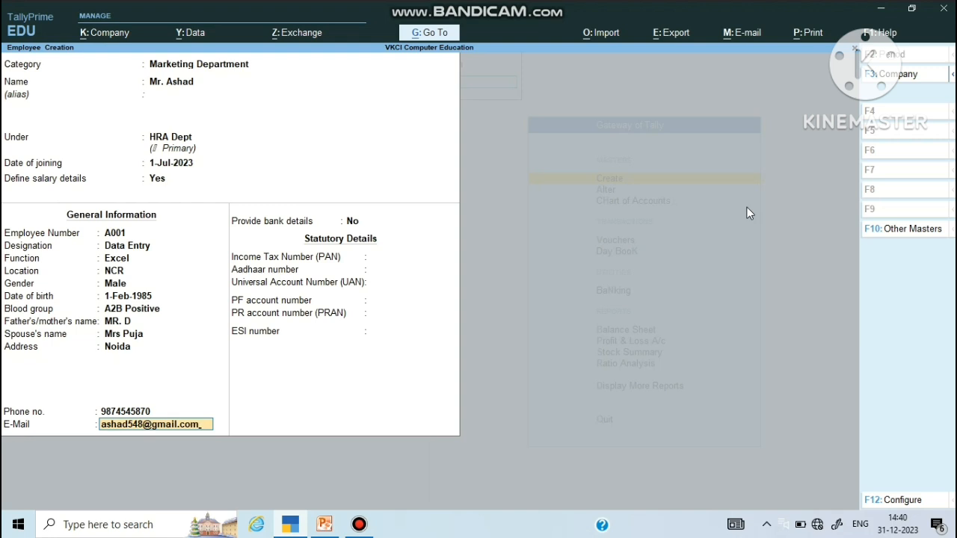
{"action": "key", "text": "Return"}
Step: Turn on bank details and enter the account number and IFS code SBI0004587
{"action": "type", "text": "y"}
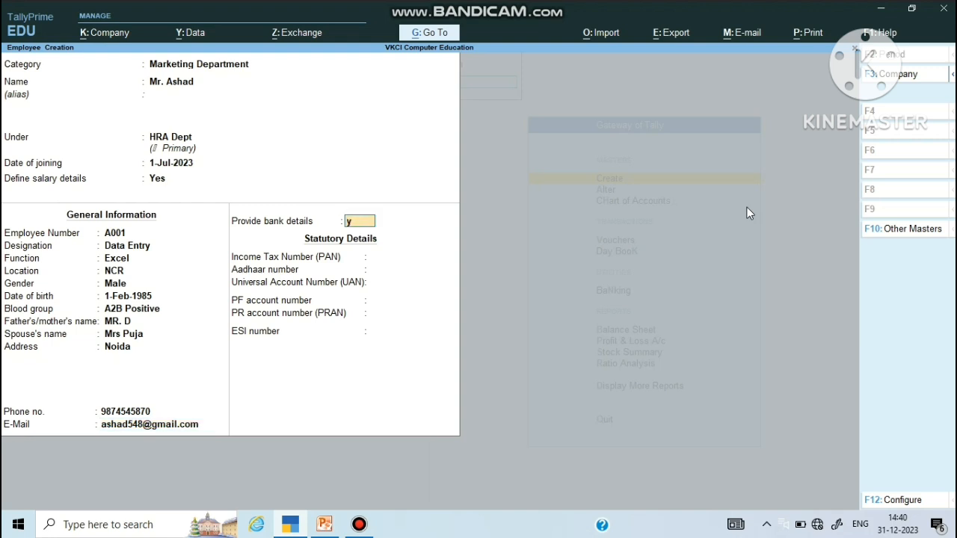
{"action": "key", "text": "Return"}
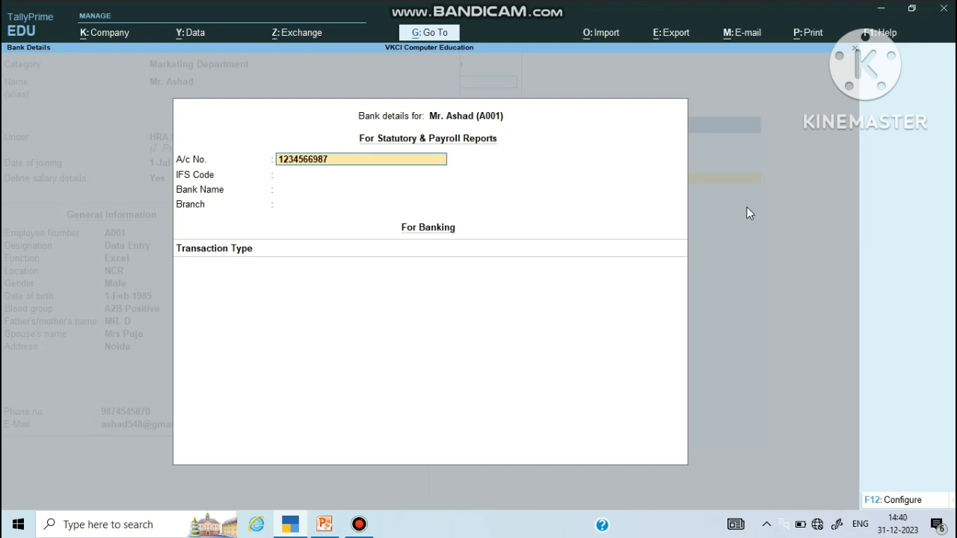
{"action": "key", "text": "Return"}
{"action": "type", "text": "SBI"}
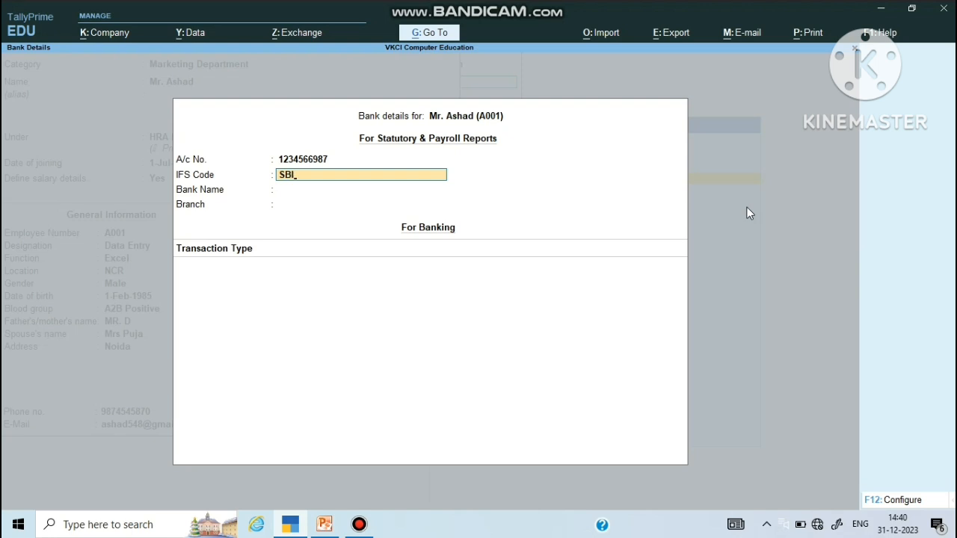
{"action": "type", "text": "0004587"}
{"action": "key", "text": "Return"}
{"action": "key", "text": "Return"}
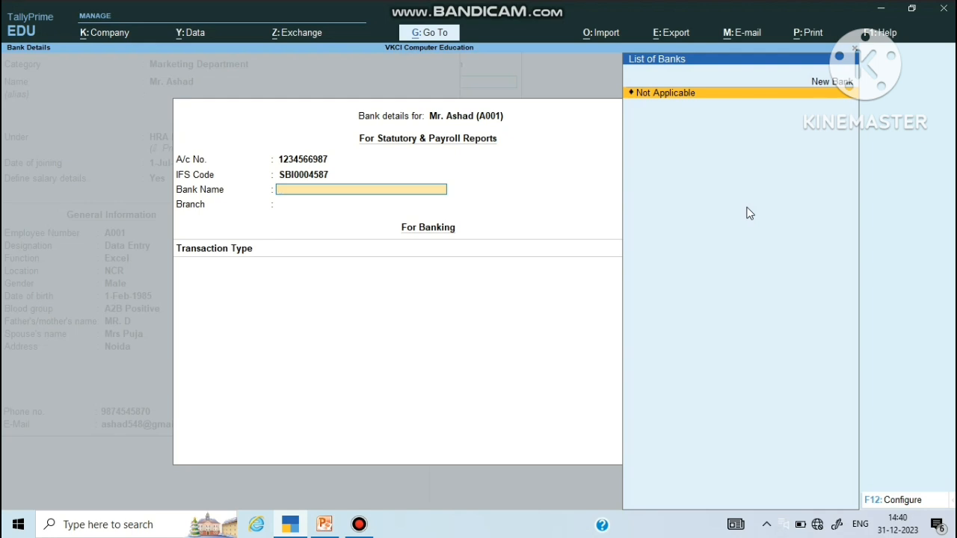
Step: Create SBI Bank with branch Greater Noida and choose e-Fund Transfer as transaction type
{"action": "type", "text": "Sb"}
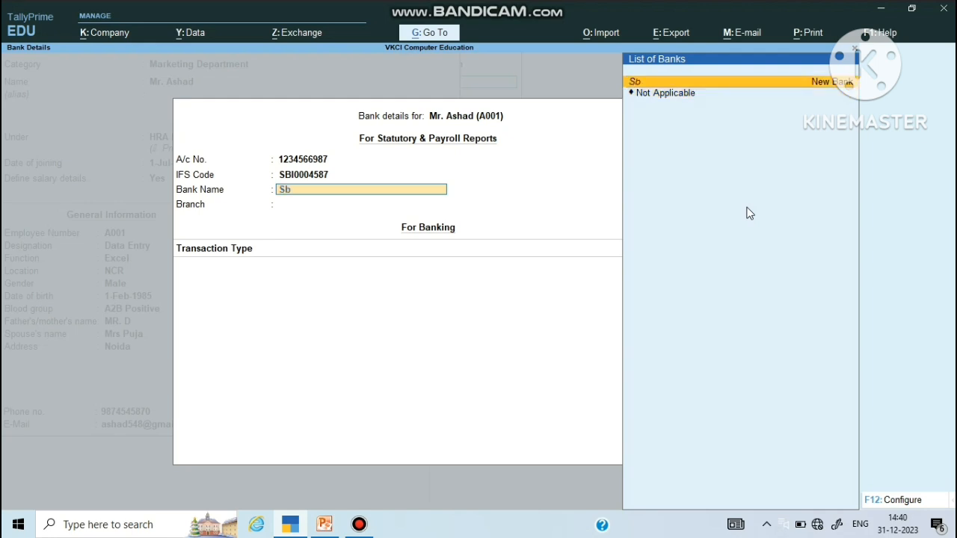
{"action": "key", "text": "BackSpace"}
{"action": "key", "text": "BackSpace"}
{"action": "type", "text": "SBI"}
{"action": "key", "text": "Return"}
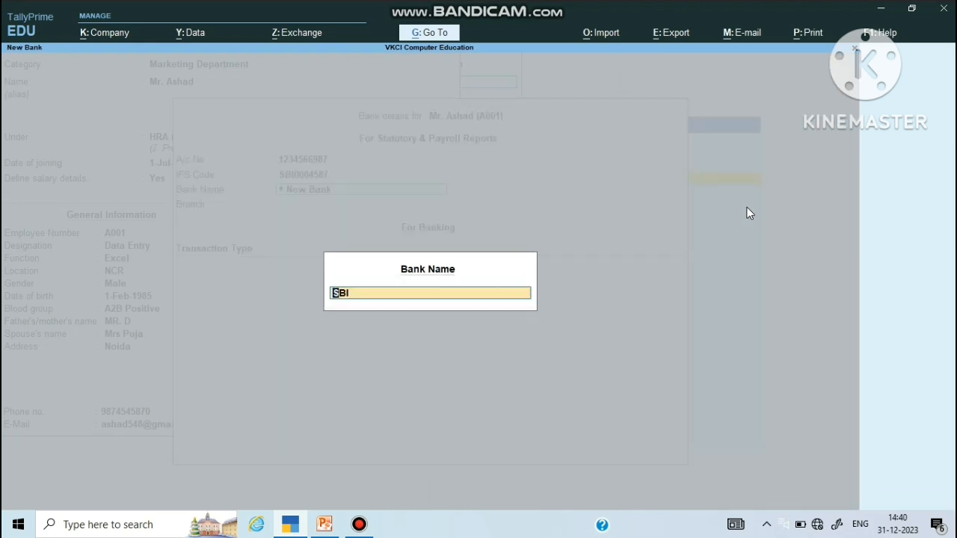
{"action": "key", "text": "BackSpace"}
{"action": "type", "text": "SBI Bank"}
{"action": "key", "text": "Return"}
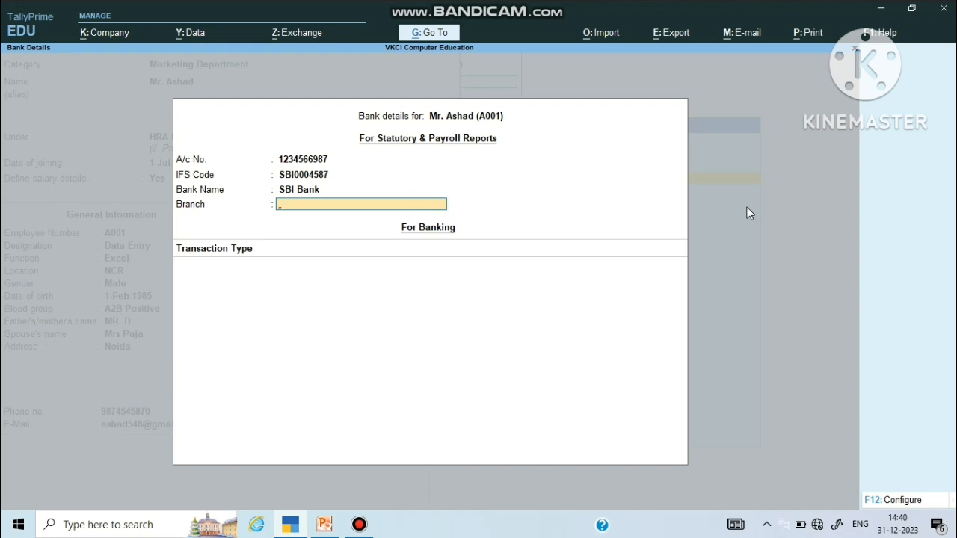
{"action": "type", "text": "Greater Noida"}
{"action": "key", "text": "Return"}
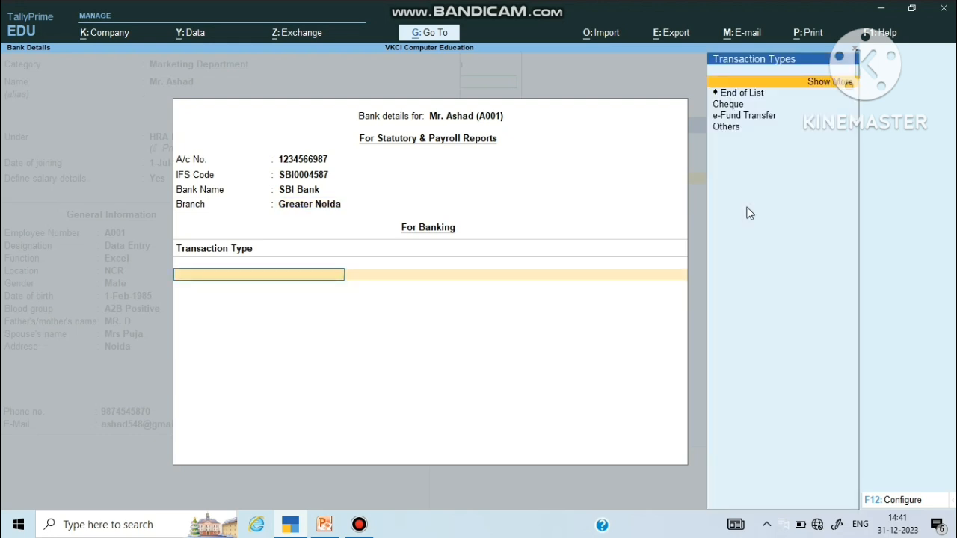
{"action": "key", "text": "Down"}
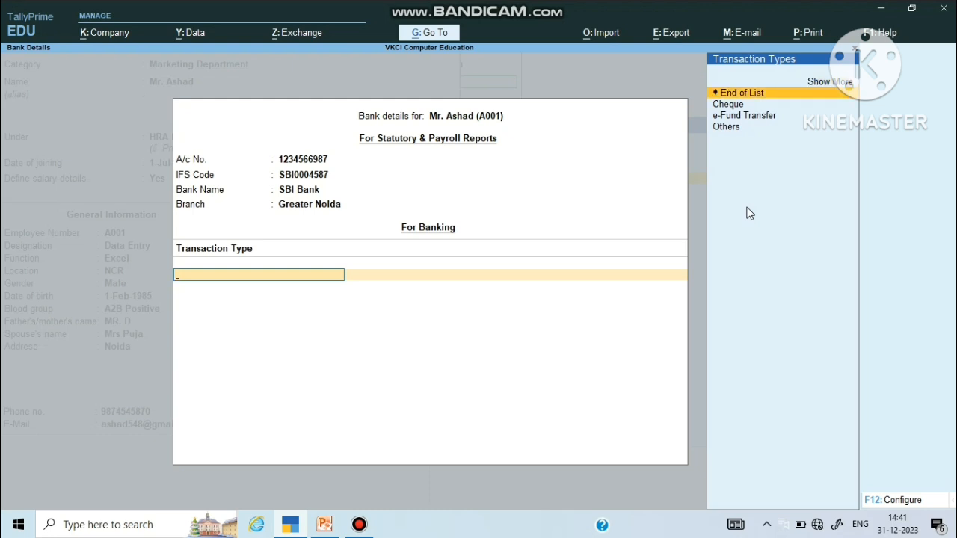
{"action": "key", "text": "Down"}
{"action": "key", "text": "Down"}
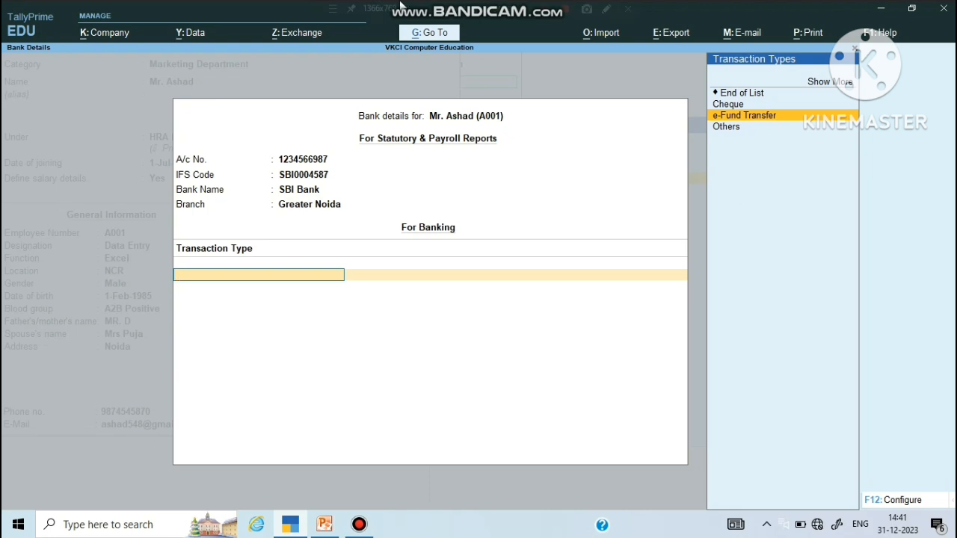
{"action": "key", "text": "Return"}
{"action": "key", "text": "Return"}
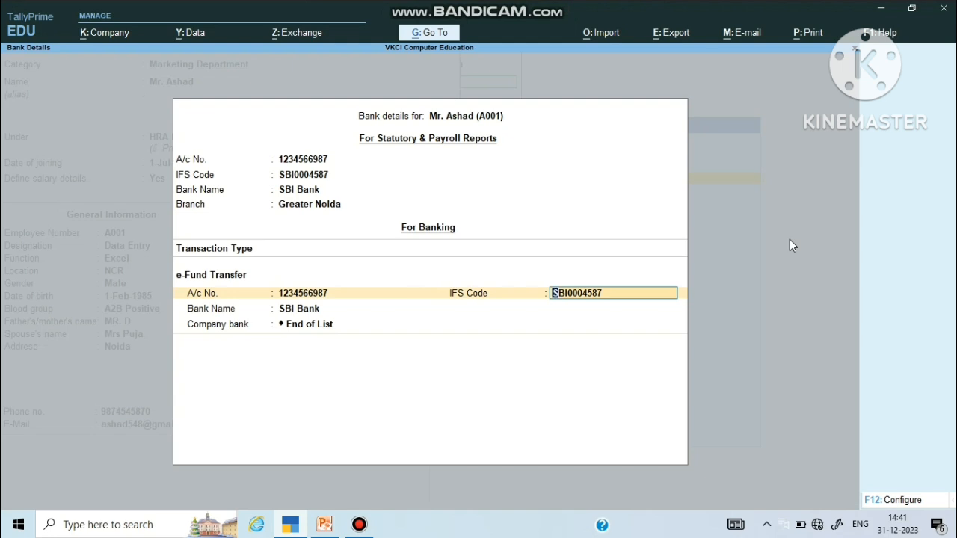
Step: Keep SBI Bank as the bank, choose PNB Bank as company bank, and enter beneficiary code 0035
{"action": "key", "text": "Return"}
{"action": "key", "text": "Return"}
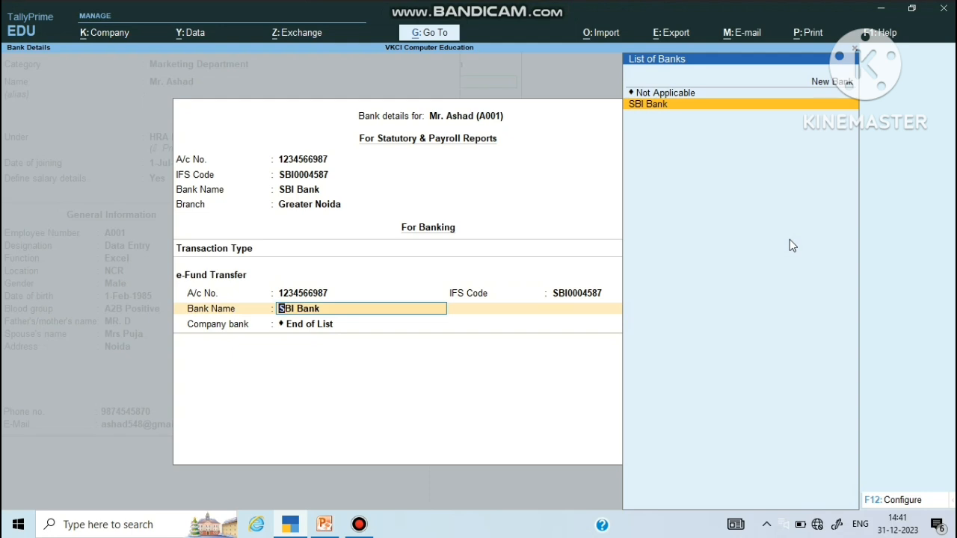
{"action": "key", "text": "Return"}
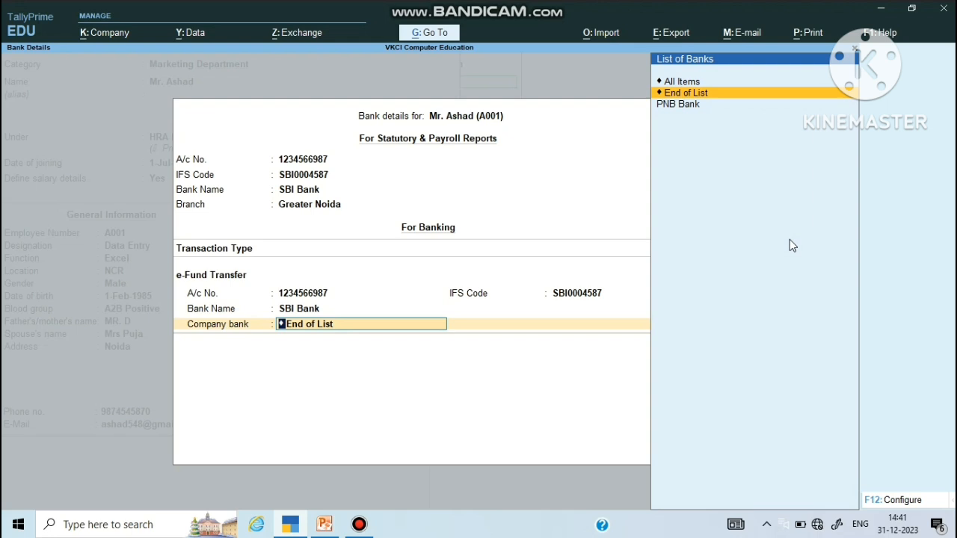
{"action": "key", "text": "Down"}
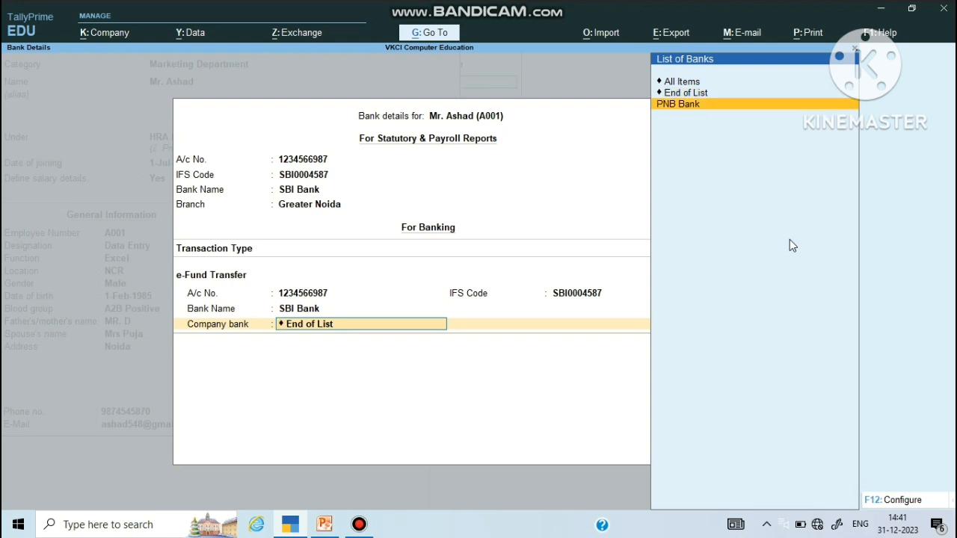
{"action": "key", "text": "Return"}
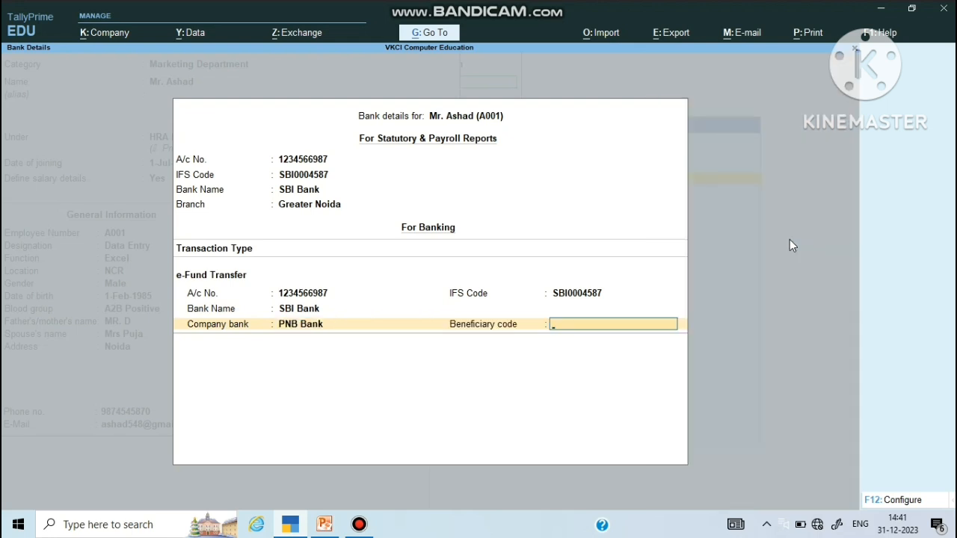
{"action": "type", "text": "0035"}
{"action": "key", "text": "Return"}
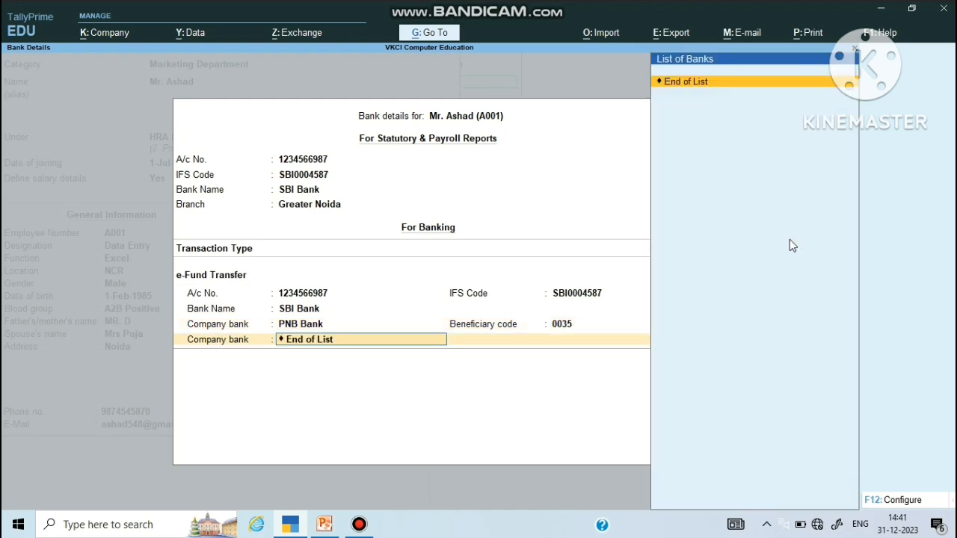
Step: Leave PAN blank after an invalid entry and enter a valid 12-digit Aadhaar number
{"action": "key", "text": "Return"}
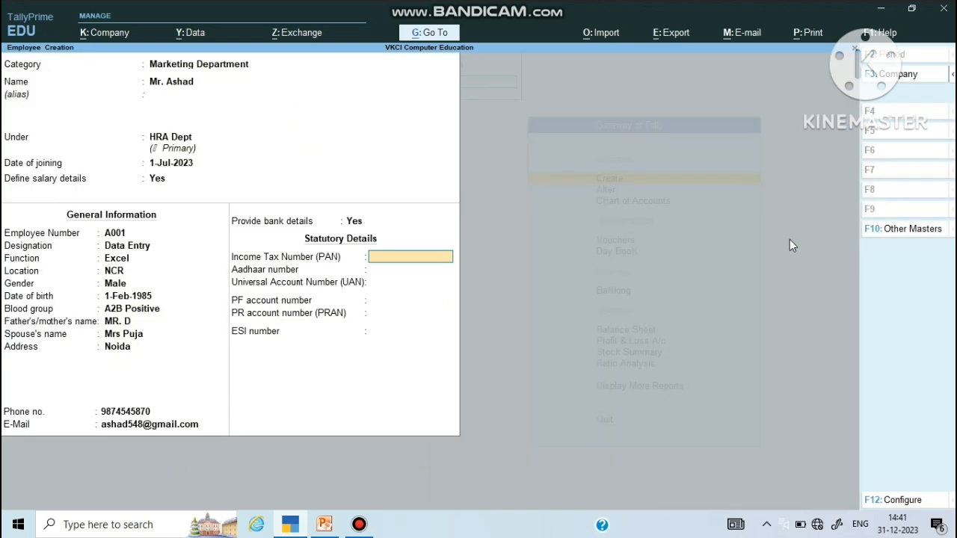
{"action": "type", "text": "4587952"}
{"action": "key", "text": "Return"}
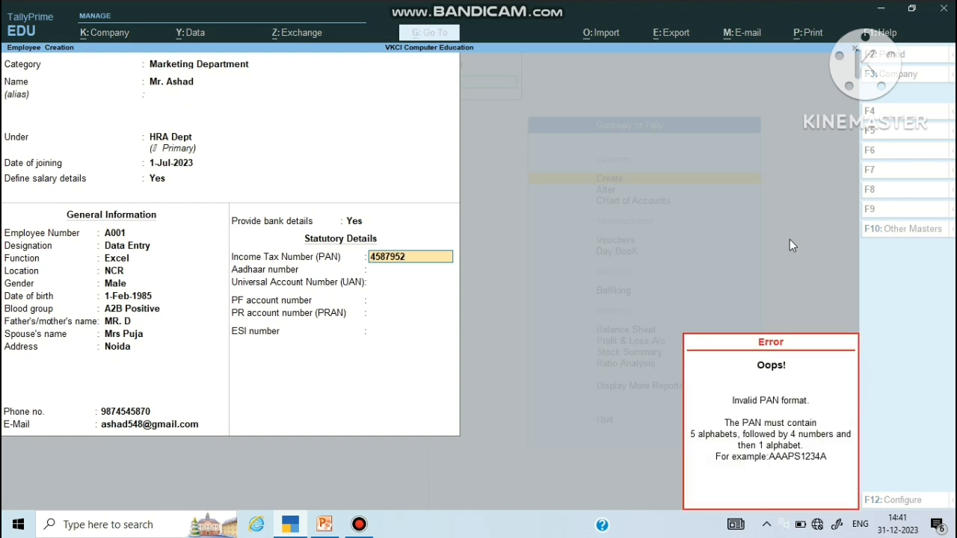
{"action": "key", "text": "Delete"}
{"action": "key", "text": "Delete"}
{"action": "key", "text": "Delete"}
{"action": "key", "text": "Delete"}
{"action": "key", "text": "Delete"}
{"action": "key", "text": "Delete"}
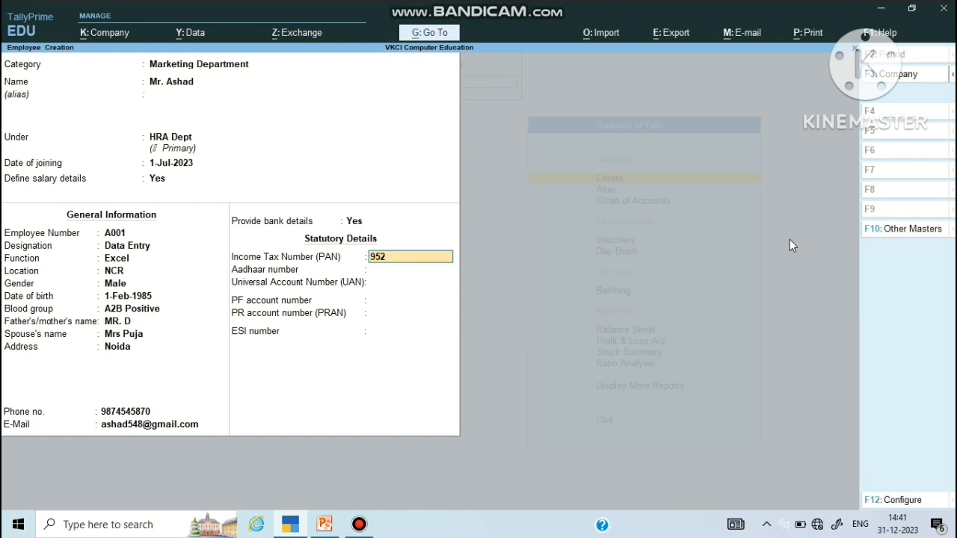
{"action": "key", "text": "Delete"}
{"action": "key", "text": "Return"}
{"action": "type", "text": "12345678954"}
{"action": "key", "text": "Return"}
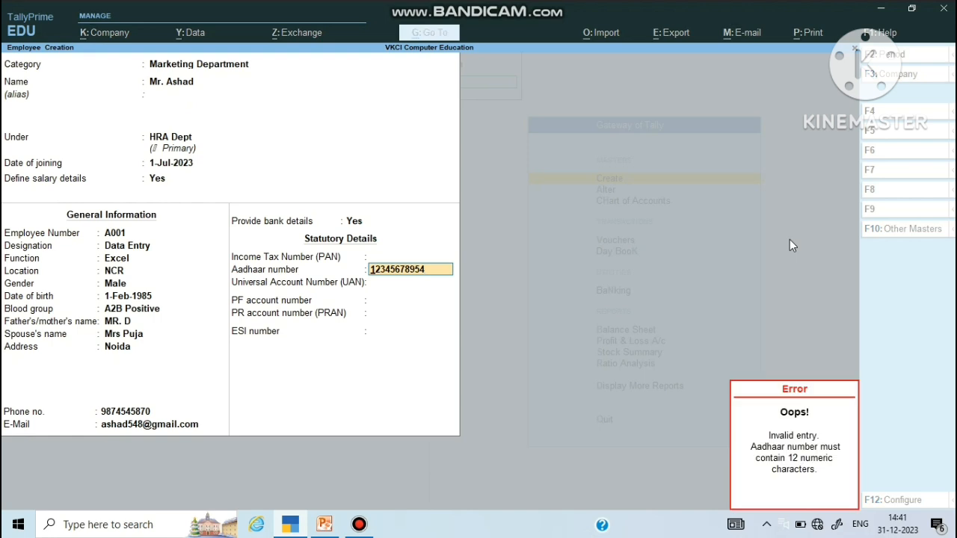
{"action": "key", "text": "Escape"}
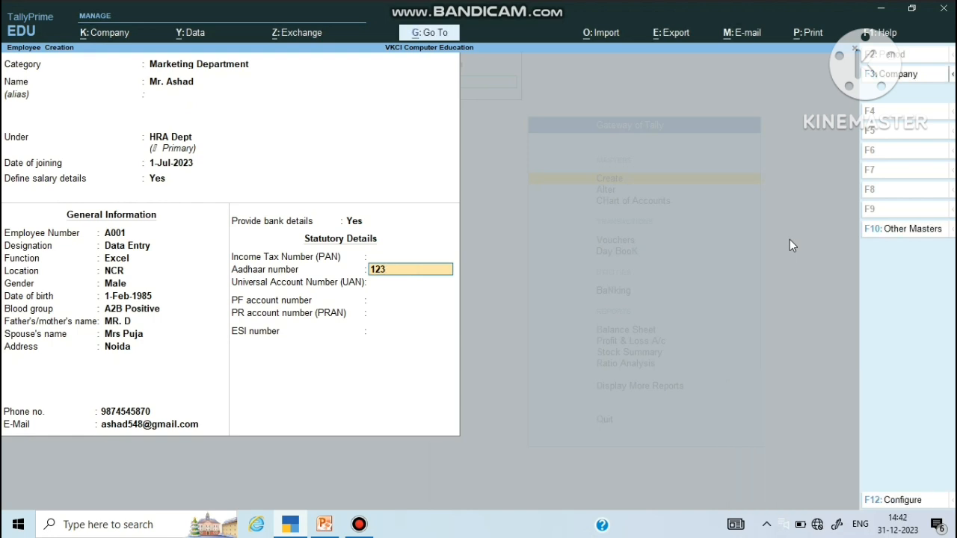
{"action": "key", "text": "Return"}
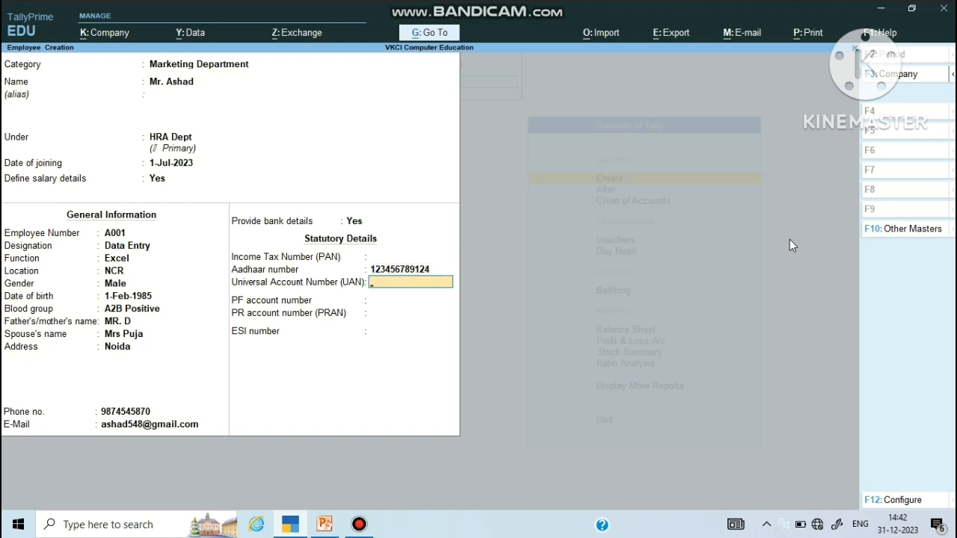
Step: Enter the 12-digit UAN, PF account number, PRAN and ESI number
{"action": "key", "text": "Return"}
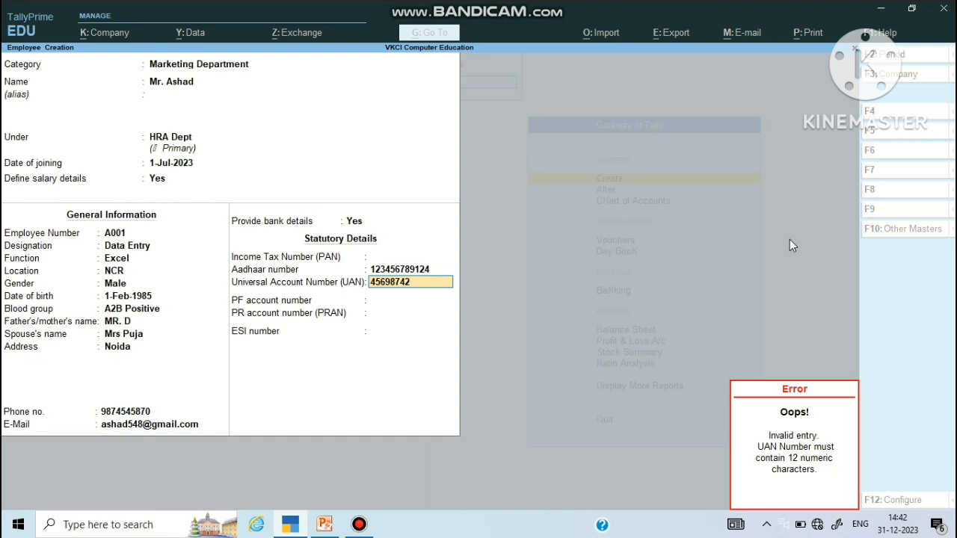
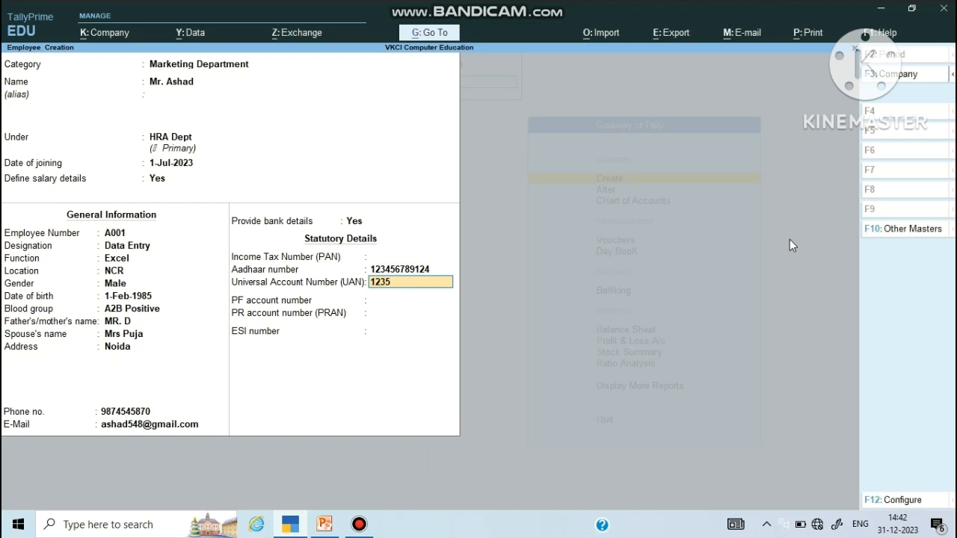
{"action": "key", "text": "Return"}
{"action": "key", "text": "Return"}
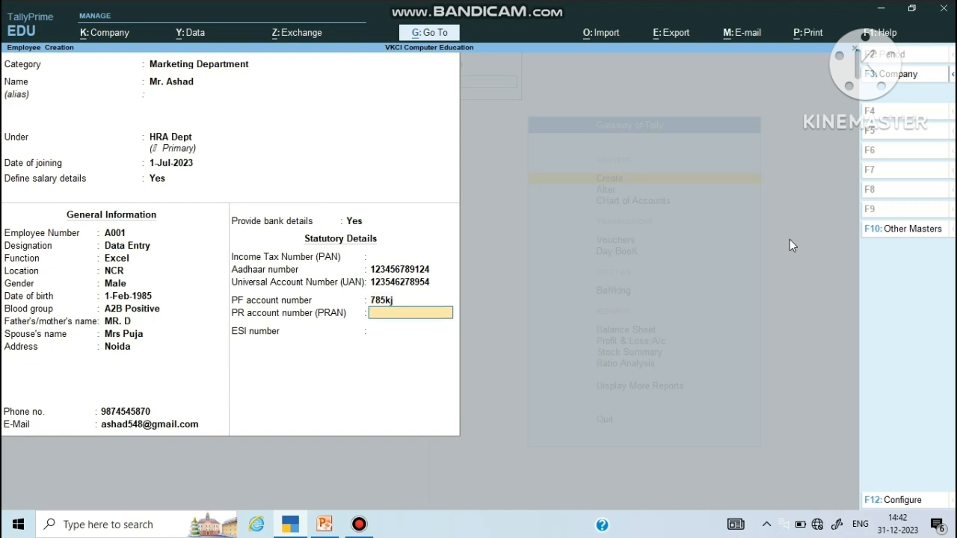
{"action": "key", "text": "Return"}
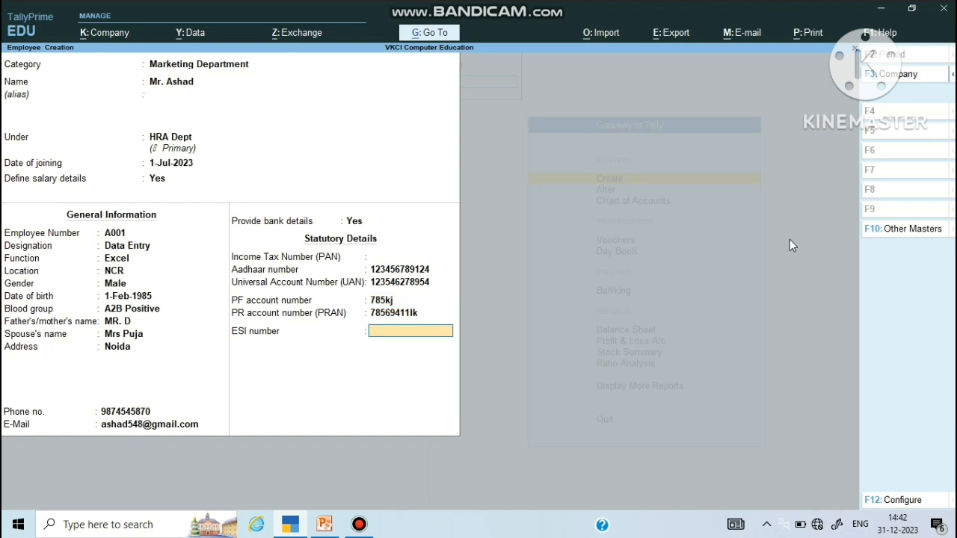
{"action": "key", "text": "Return"}
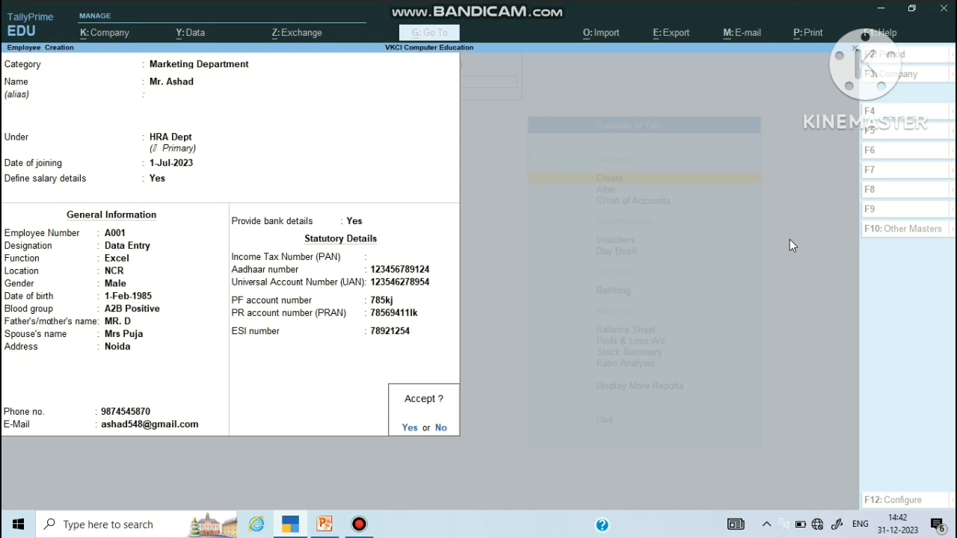
Step: Save the employee master record, then exit Employee Creation and the List of Masters
{"action": "key", "text": "Return"}
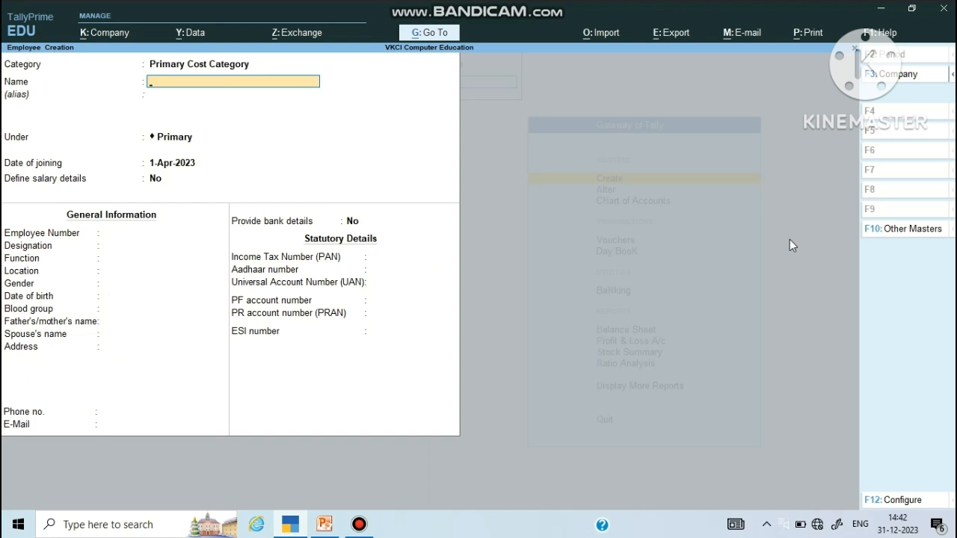
{"action": "key", "text": "Escape"}
{"action": "key", "text": "Return"}
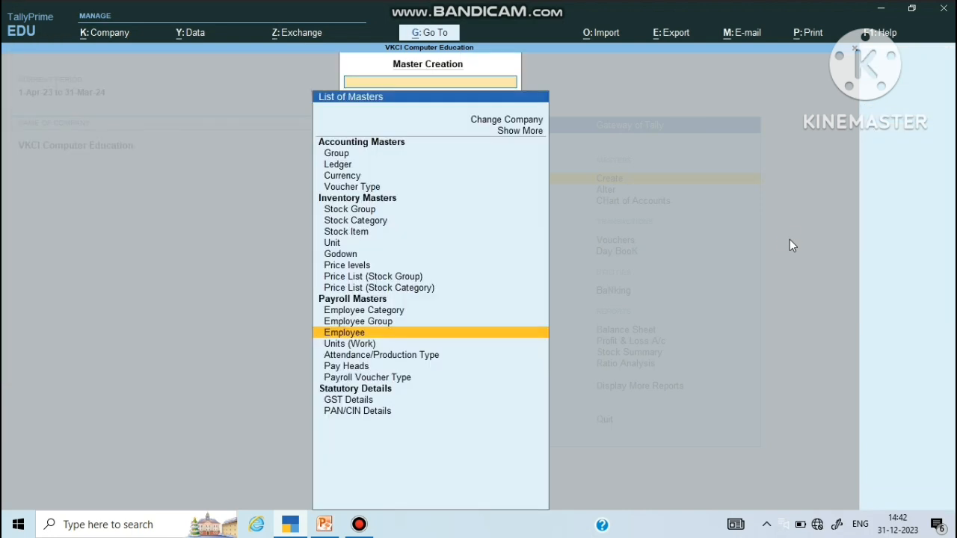
{"action": "key", "text": "Escape"}
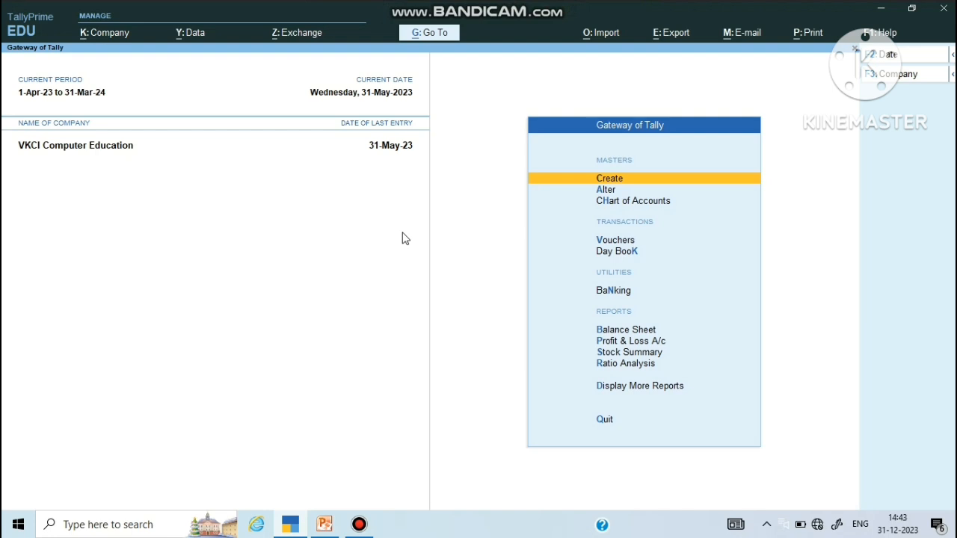
{"action": "key", "text": "Down"}
{"action": "key", "text": "Down"}
{"action": "key", "text": "Down"}
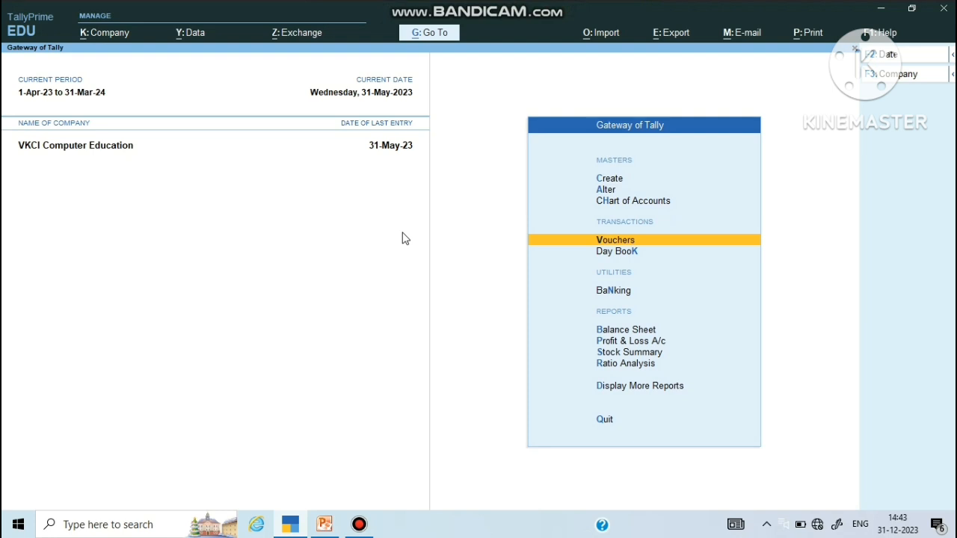
Step: Start a new Attendance voucher from Vouchers using the F10 Other Vouchers list
{"action": "key", "text": "Return"}
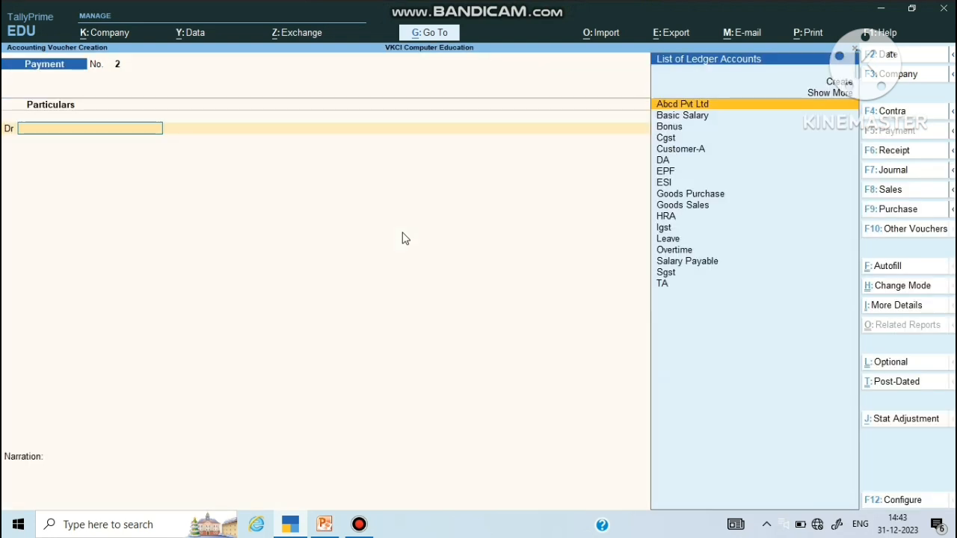
{"action": "key", "text": "F10"}
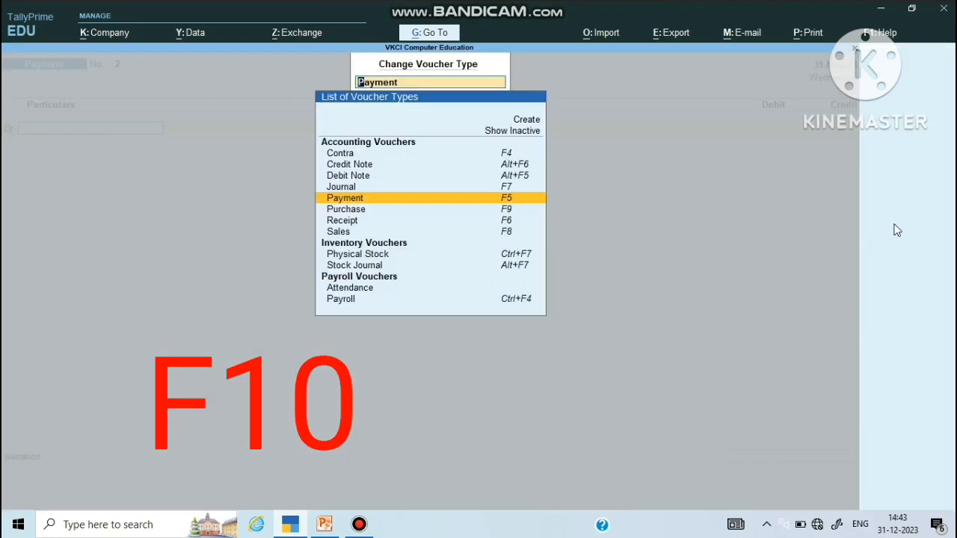
{"action": "key", "text": "Down"}
{"action": "key", "text": "Down"}
{"action": "key", "text": "Down"}
{"action": "key", "text": "Down"}
{"action": "key", "text": "Down"}
{"action": "key", "text": "Down"}
{"action": "key", "text": "Down"}
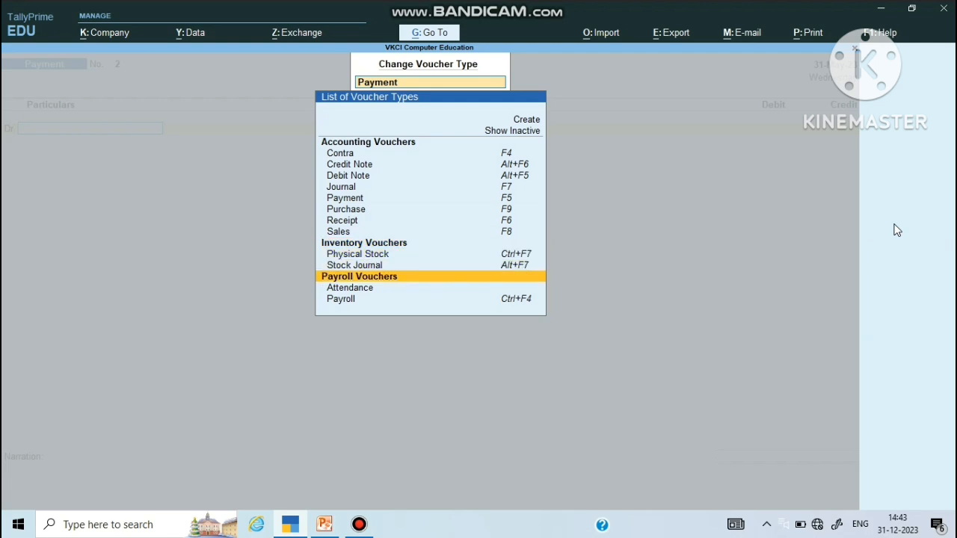
{"action": "key", "text": "Down"}
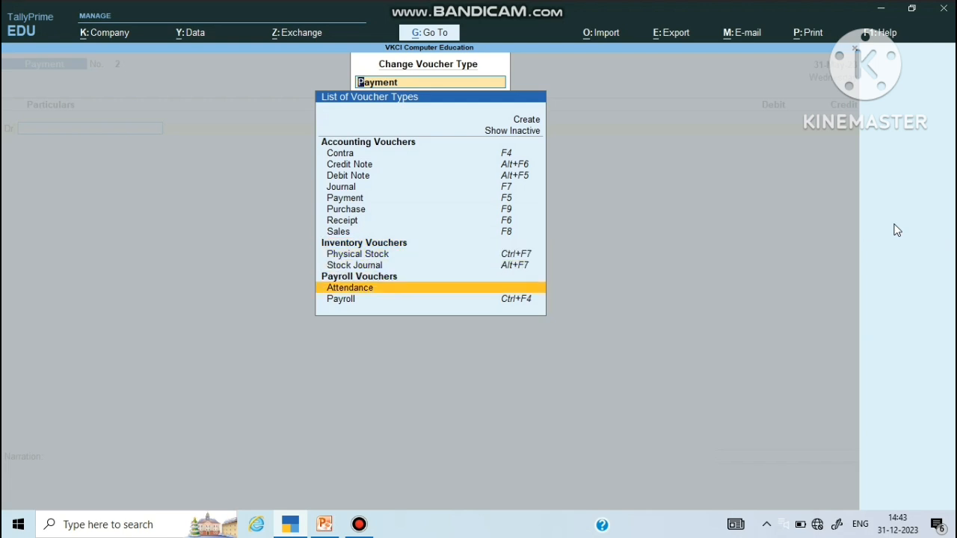
{"action": "key", "text": "Return"}
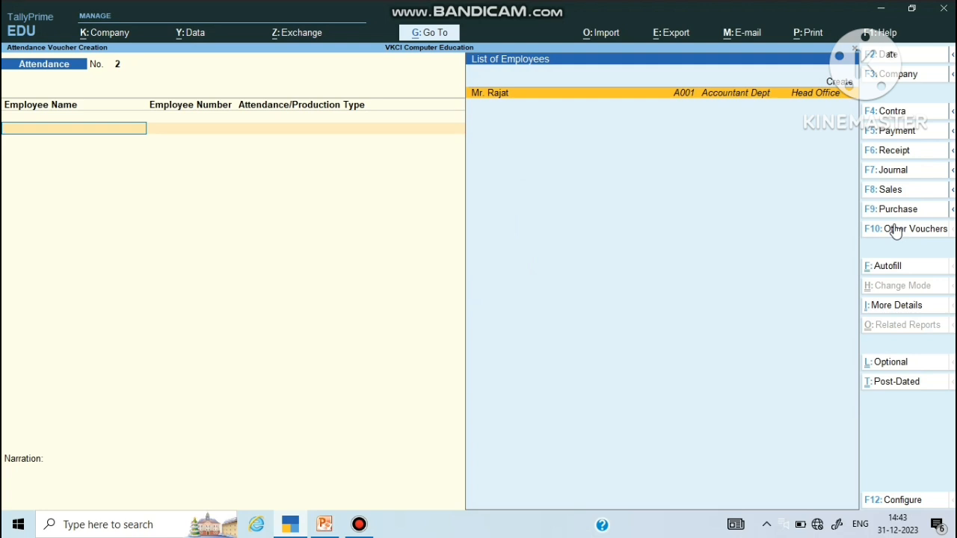
Step: Date the attendance voucher 1-Jul-23 and record 2 days of Leave for the employee
{"action": "key", "text": "F2"}
{"action": "type", "text": "01/7"}
{"action": "key", "text": "Return"}
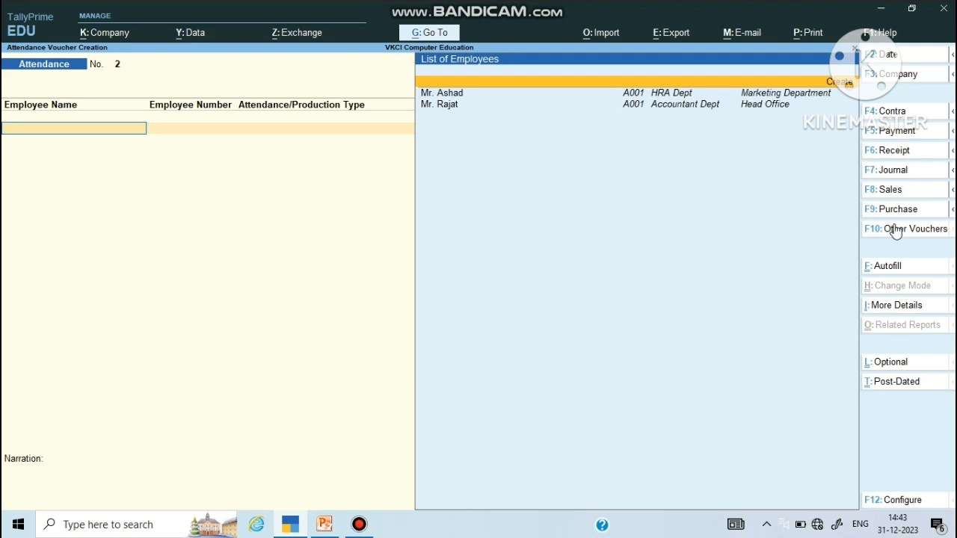
{"action": "key", "text": "Down"}
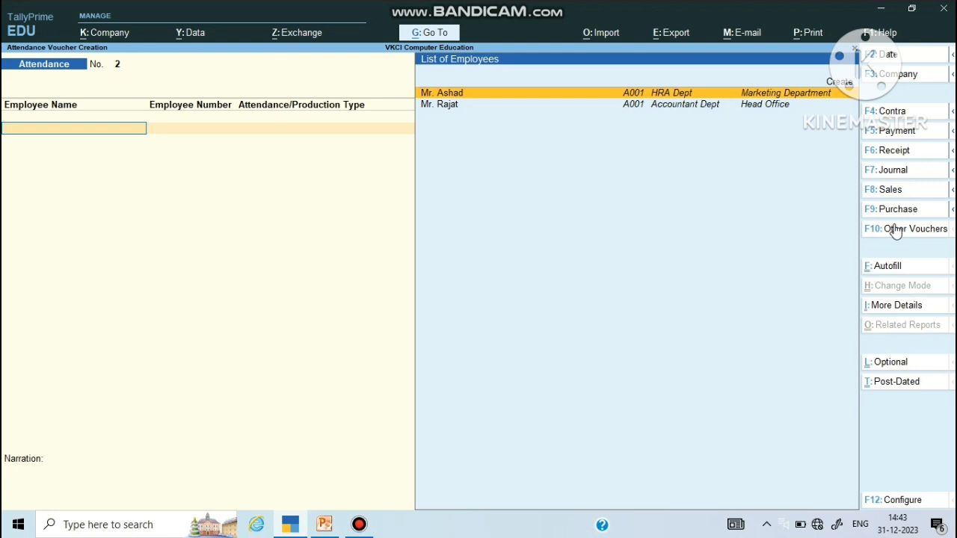
{"action": "key", "text": "Return"}
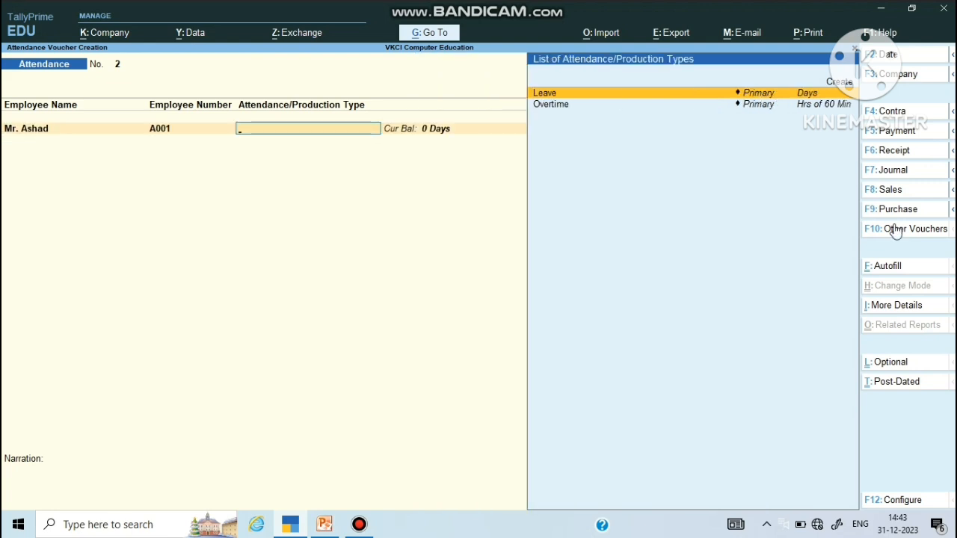
{"action": "key", "text": "Return"}
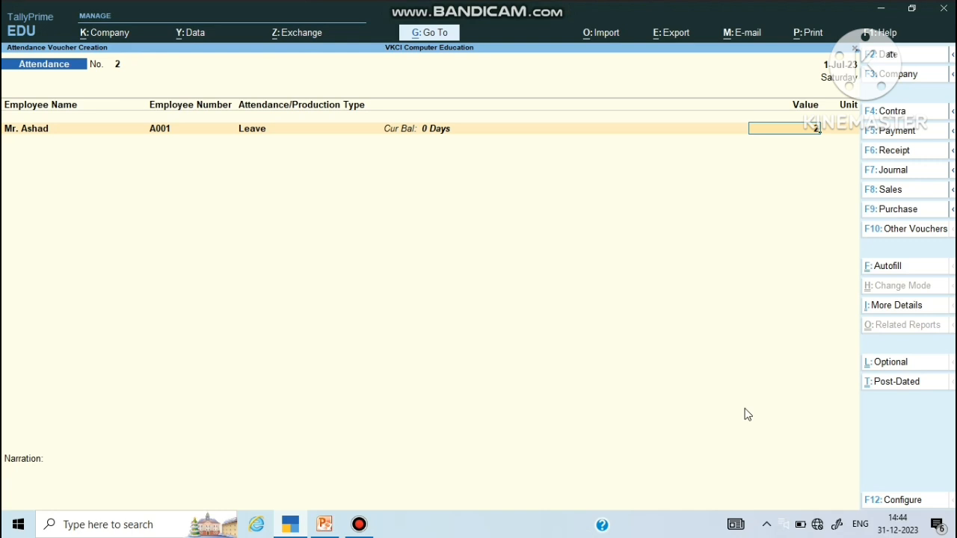
{"action": "key", "text": "Return"}
Step: Add a 5-hour Overtime line for the same employee and save the voucher
{"action": "key", "text": "Down"}
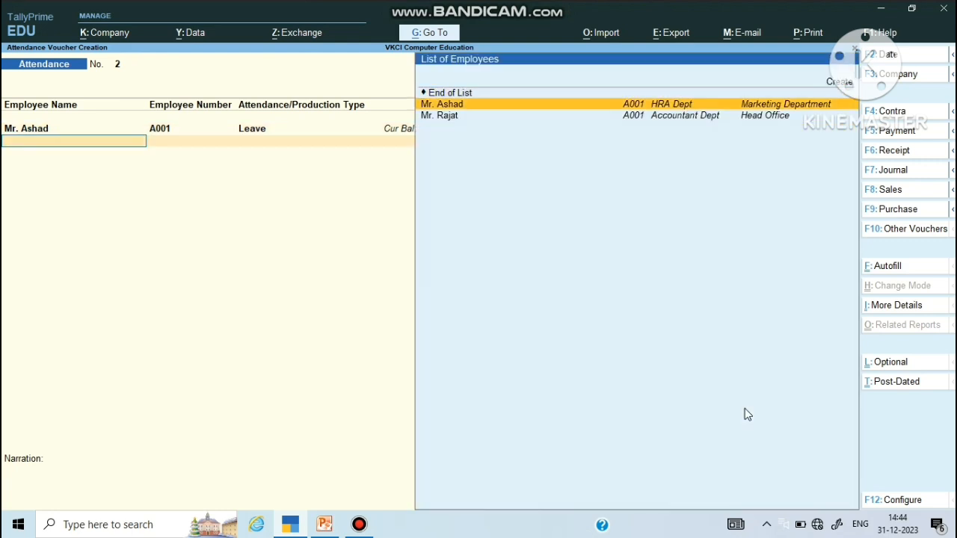
{"action": "key", "text": "Return"}
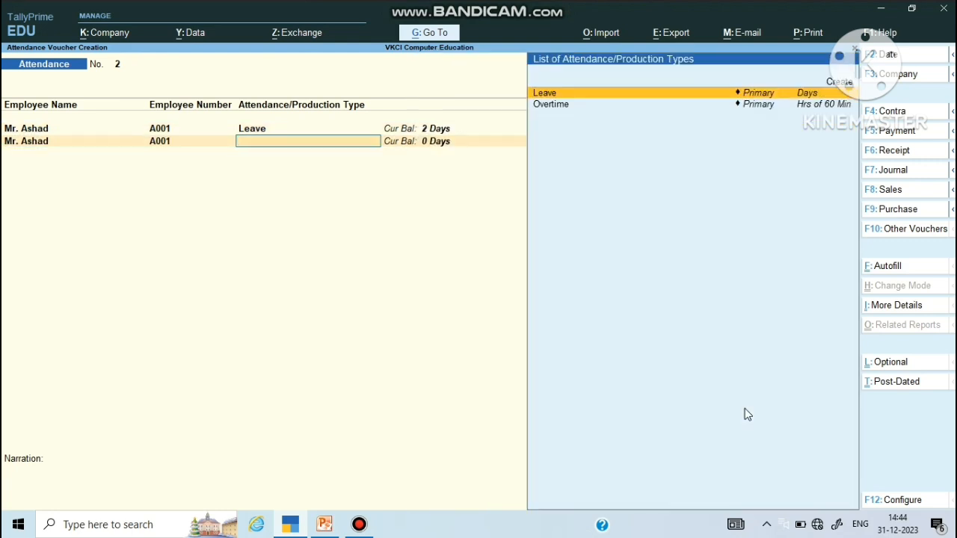
{"action": "key", "text": "Down"}
{"action": "key", "text": "Return"}
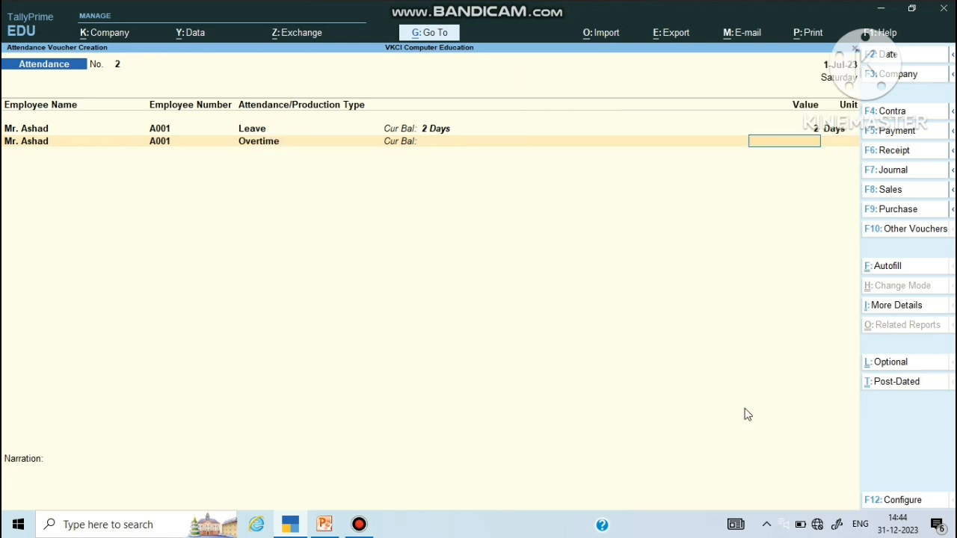
{"action": "type", "text": "5"}
{"action": "key", "text": "Return"}
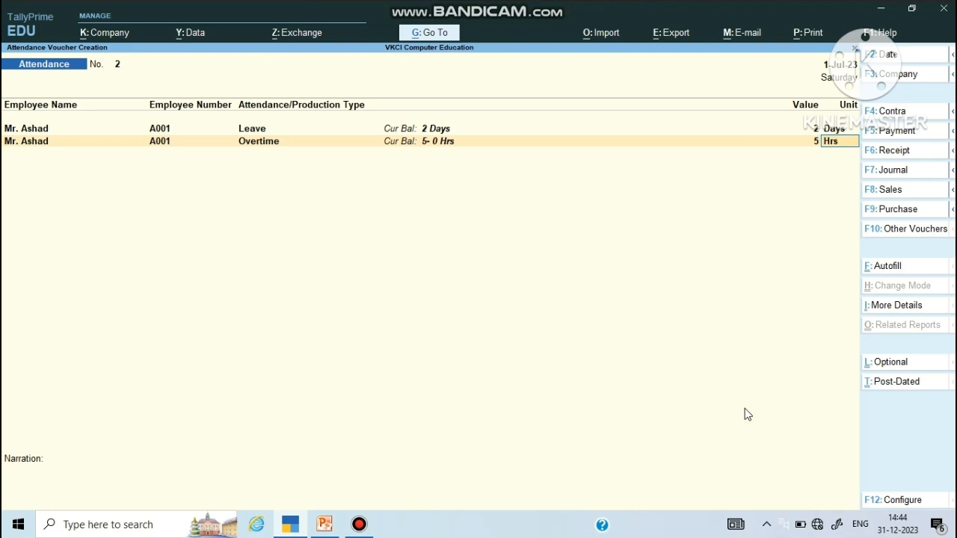
{"action": "key", "text": "Return"}
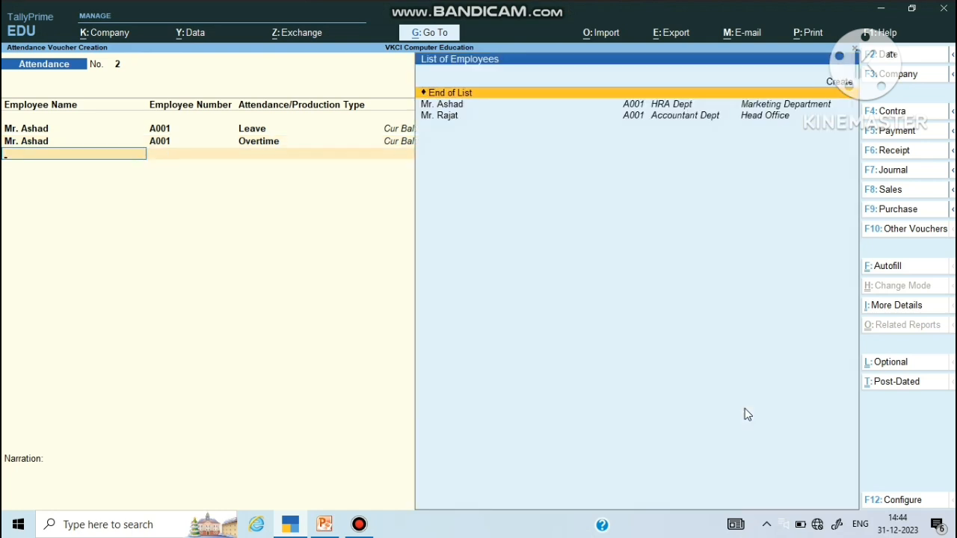
{"action": "key", "text": "Return"}
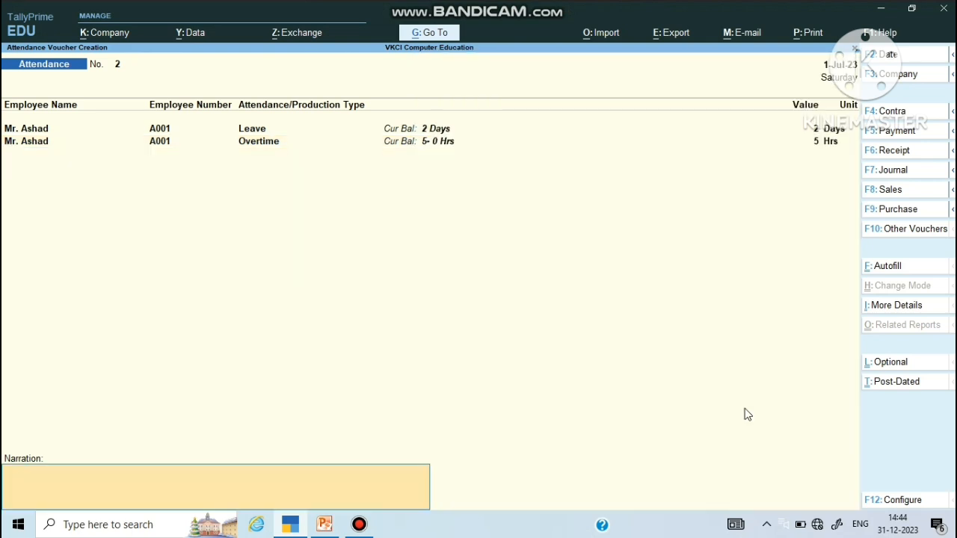
{"action": "key", "text": "Return"}
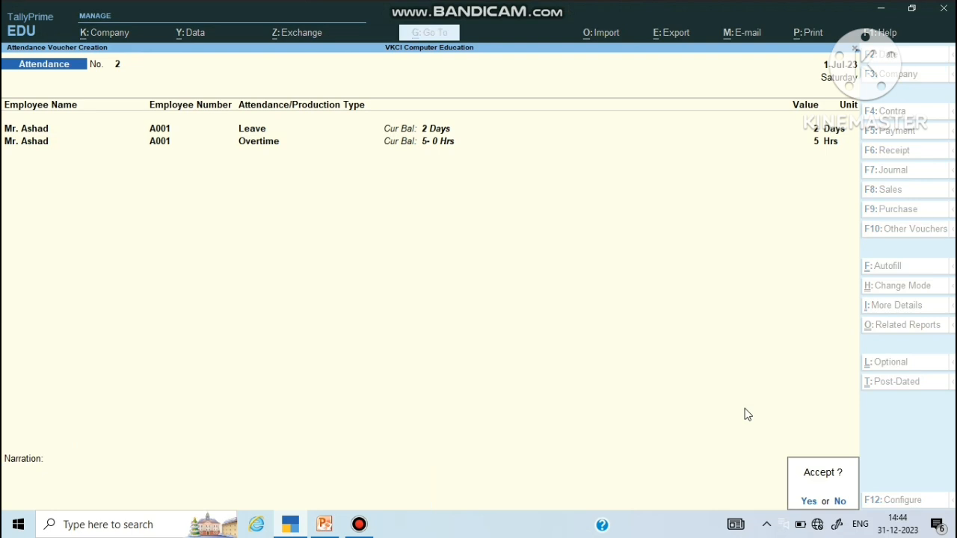
{"action": "key", "text": "Return"}
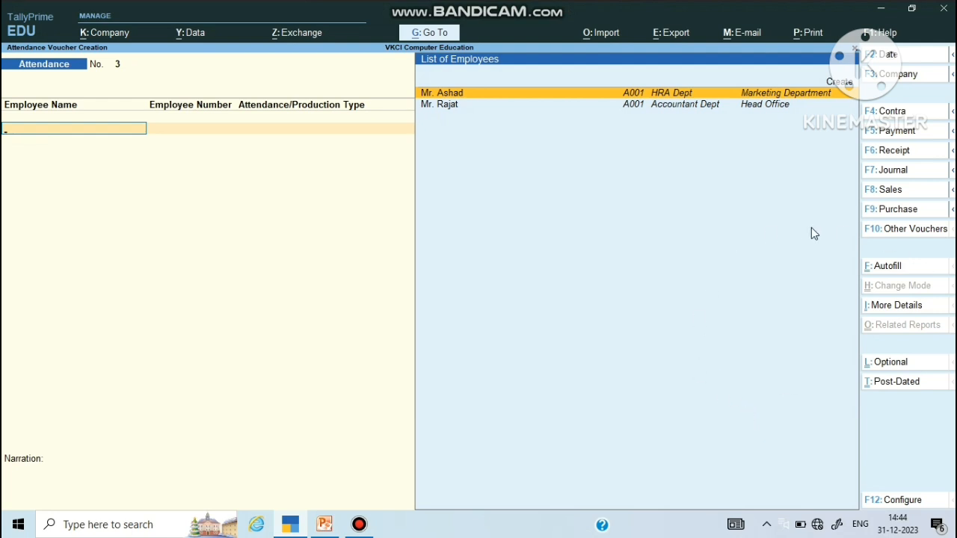
Step: Switch to a Payroll voucher dated 1-Jul-23
{"action": "left_click", "coordinate": [902, 229]}
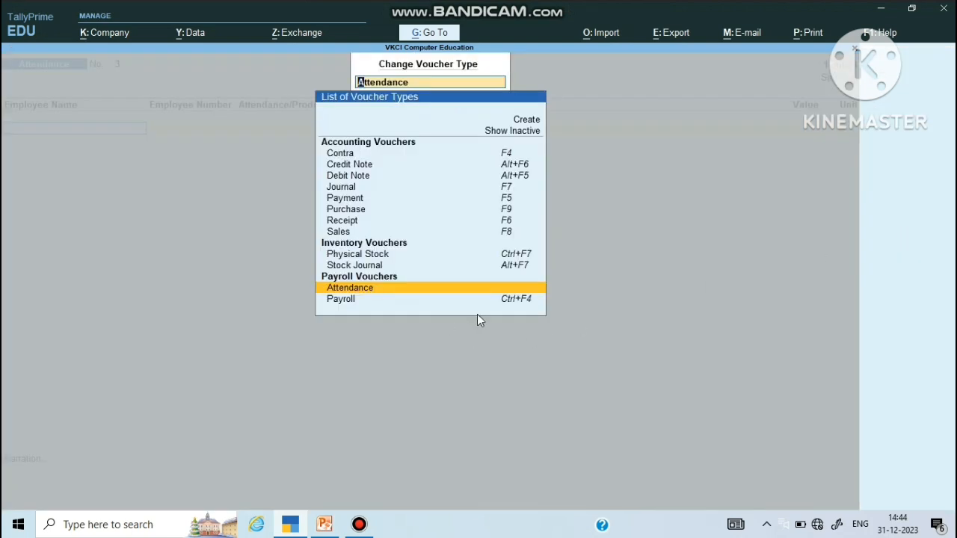
{"action": "left_click", "coordinate": [516, 302]}
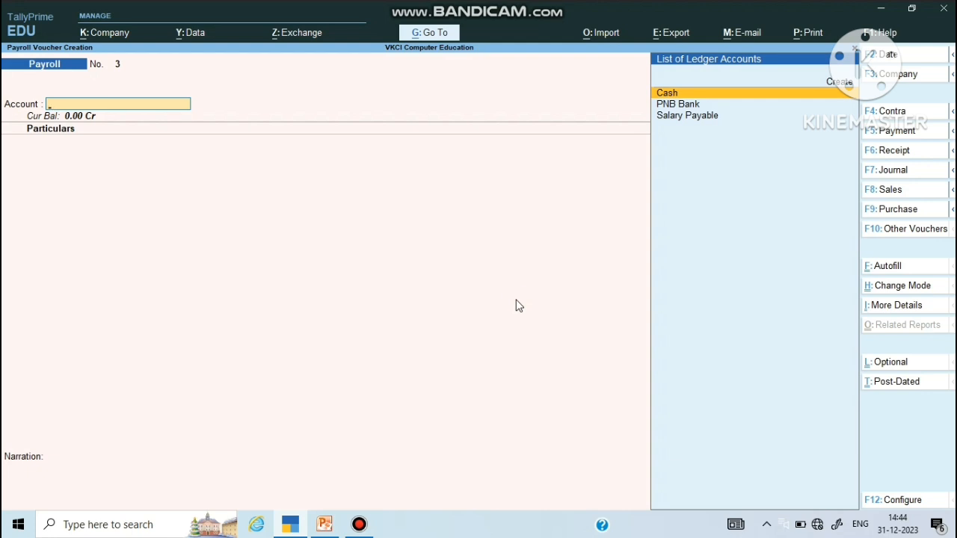
{"action": "key", "text": "F2"}
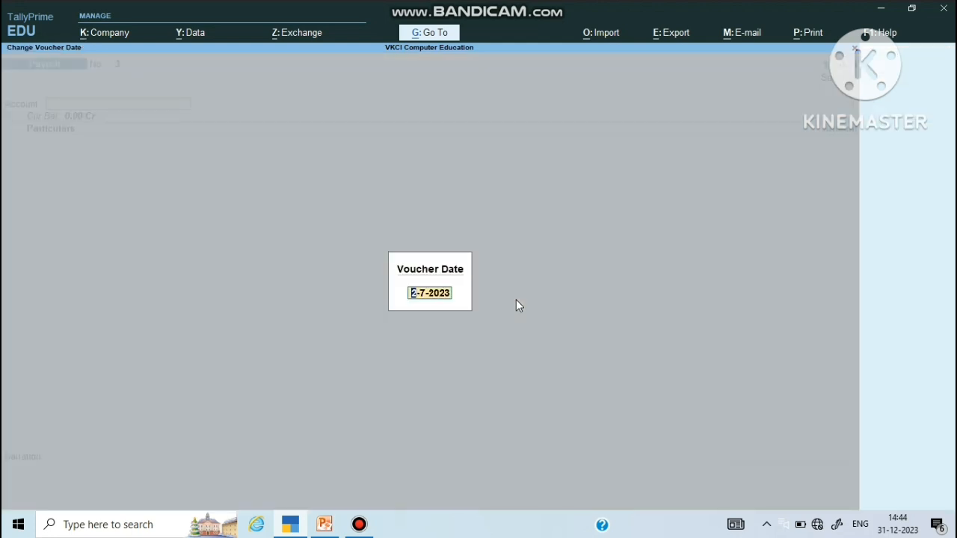
{"action": "type", "text": "01/7"}
{"action": "key", "text": "Return"}
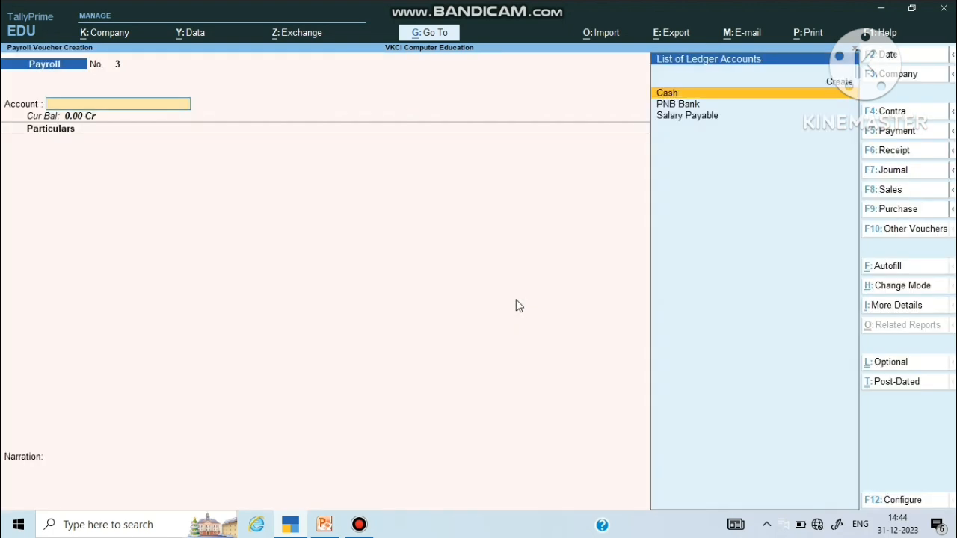
Step: Set Salary Payable as the voucher account and choose the Marketing Department category
{"action": "key", "text": "Down"}
{"action": "key", "text": "Down"}
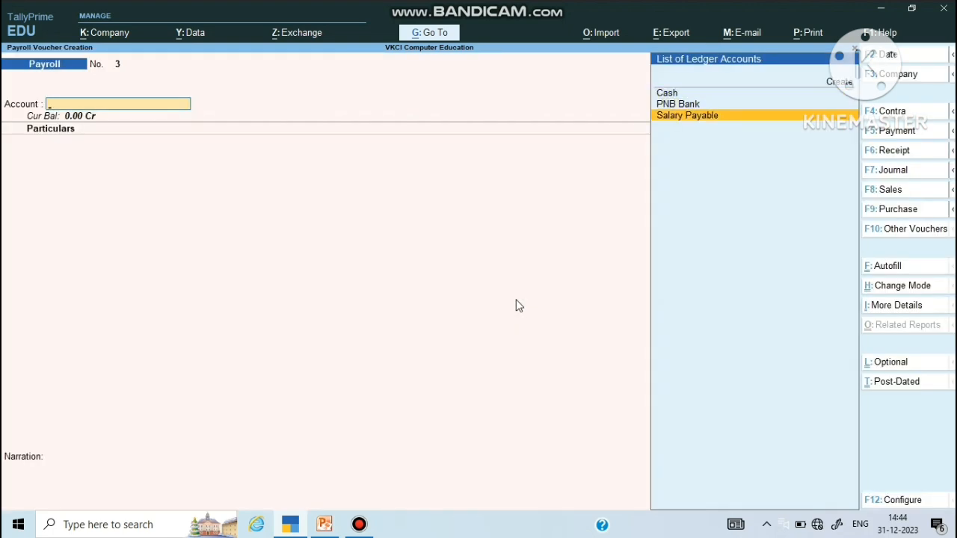
{"action": "key", "text": "Return"}
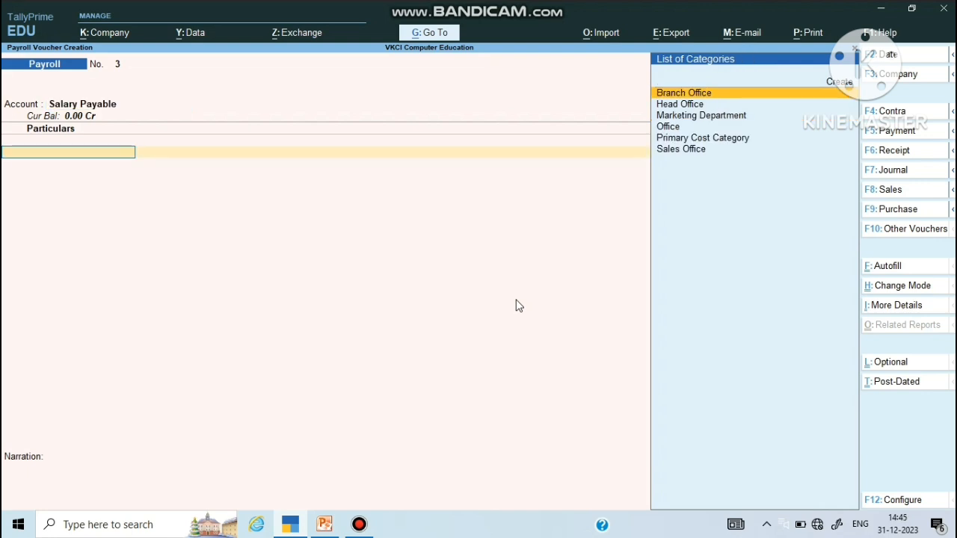
{"action": "key", "text": "Down"}
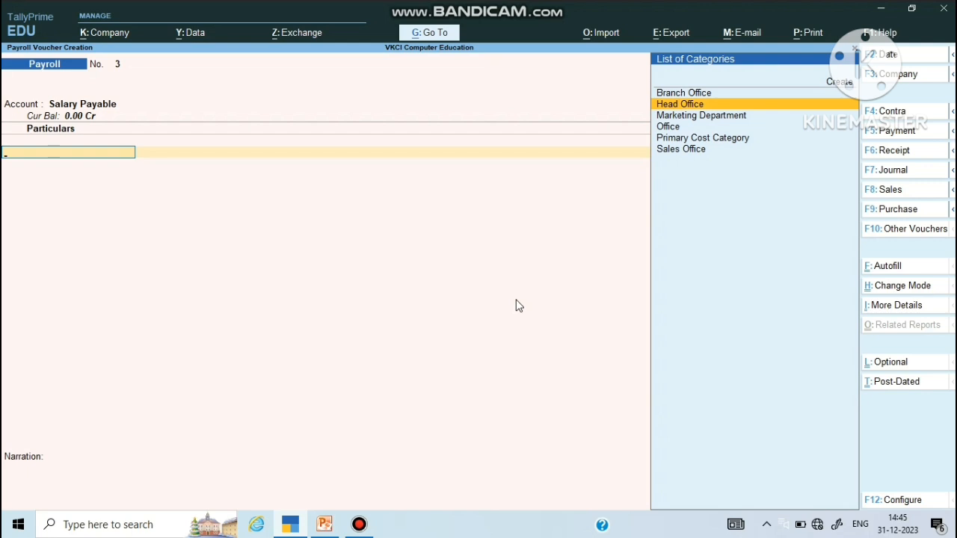
{"action": "key", "text": "Down"}
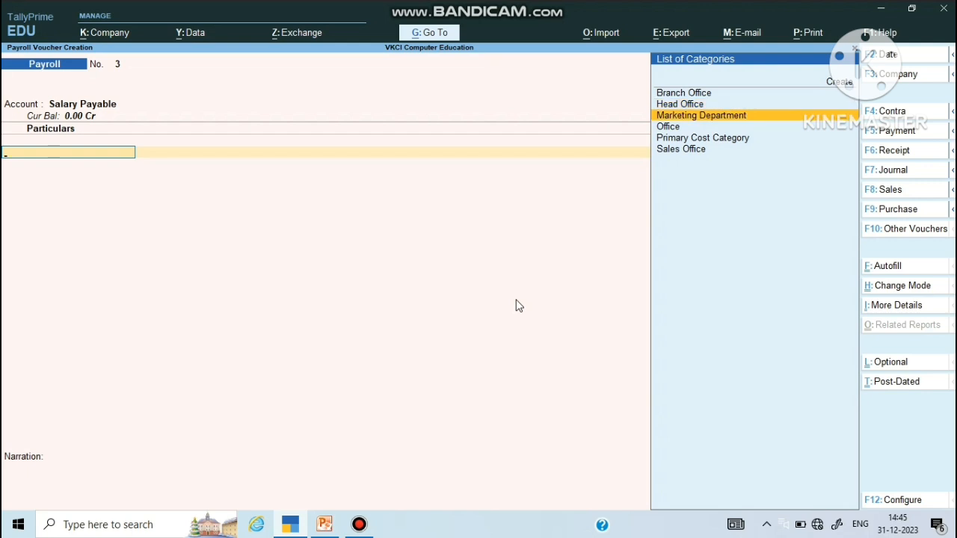
{"action": "key", "text": "Return"}
{"action": "key", "text": "Return"}
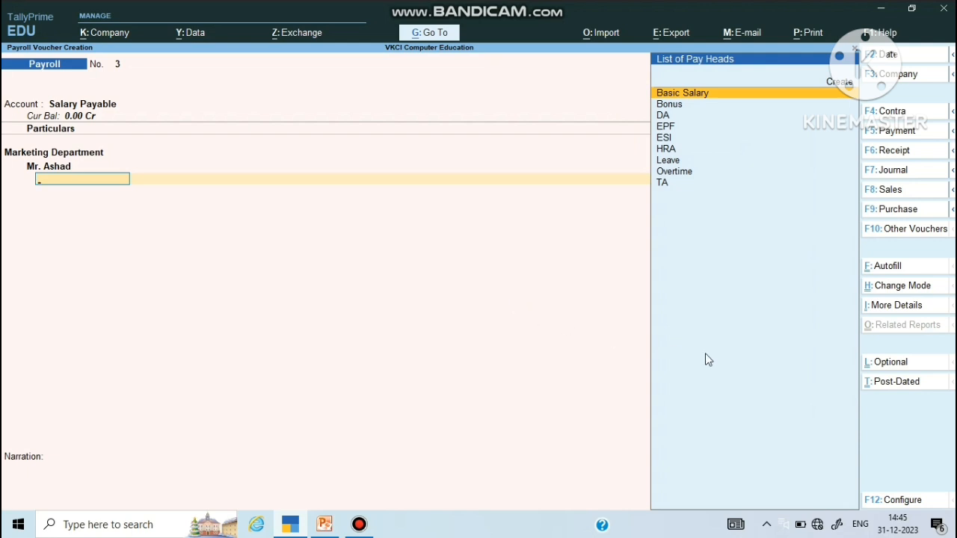
Step: Payroll-autofill the voucher with a User Defined process for the Marketing Department employee
{"action": "left_click", "coordinate": [895, 269]}
{"action": "key", "text": "Return"}
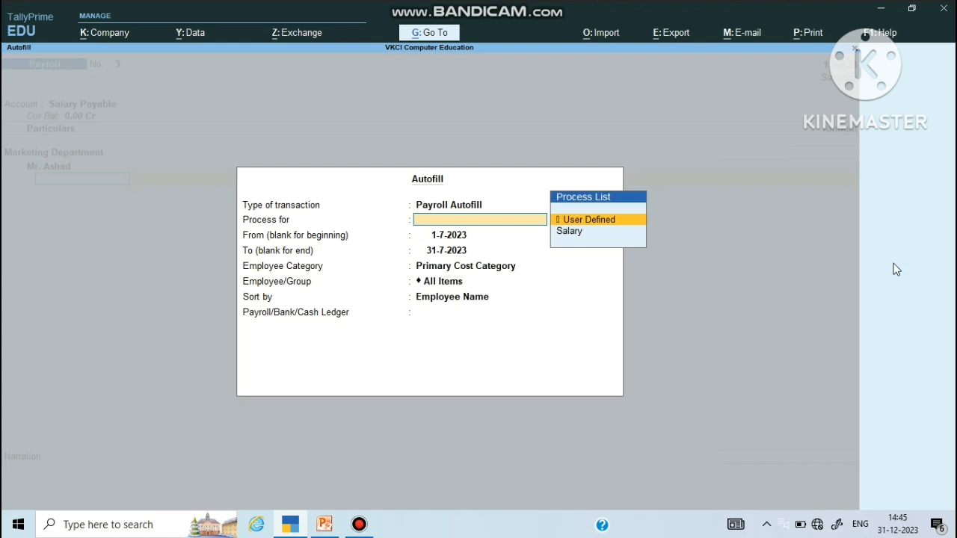
{"action": "key", "text": "Return"}
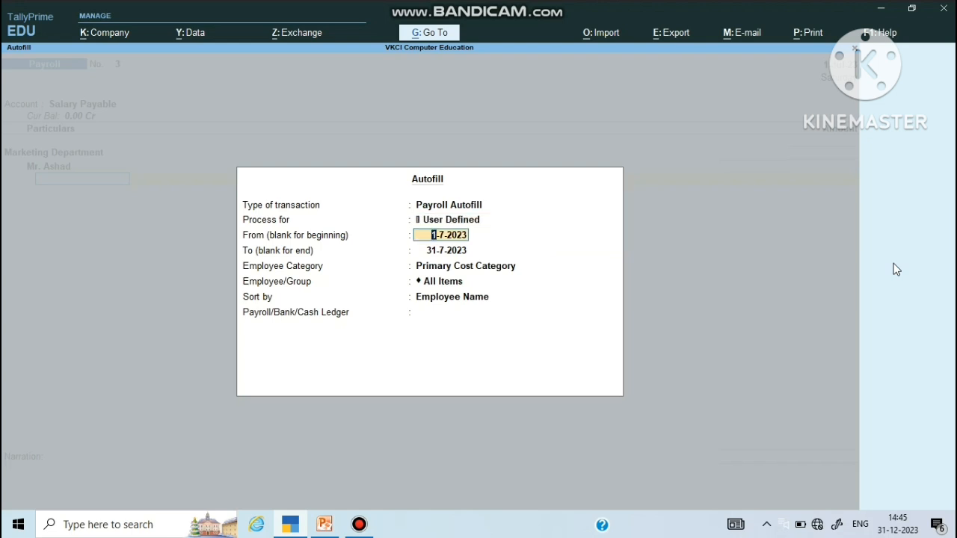
{"action": "key", "text": "Return"}
{"action": "key", "text": "Return"}
{"action": "key", "text": "Up"}
{"action": "key", "text": "Up"}
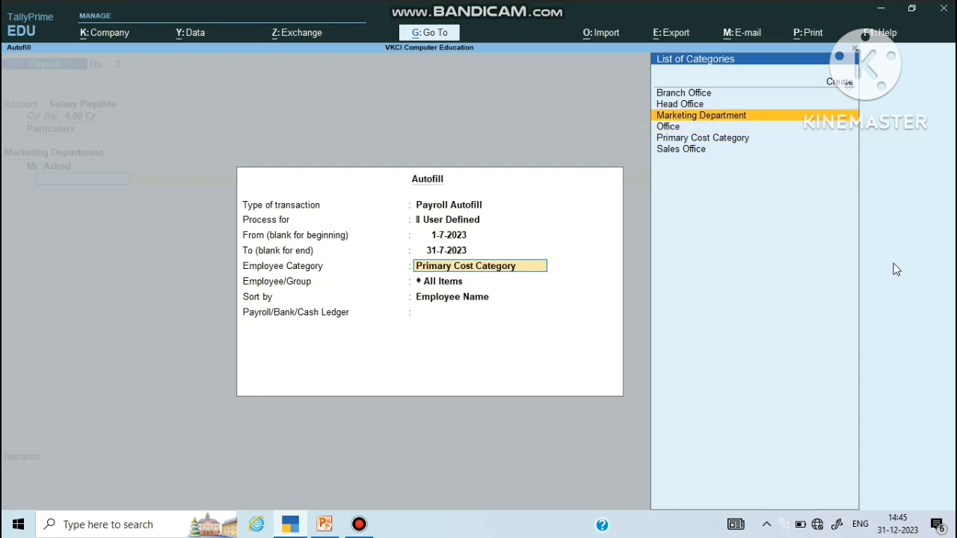
{"action": "key", "text": "Return"}
{"action": "key", "text": "Down"}
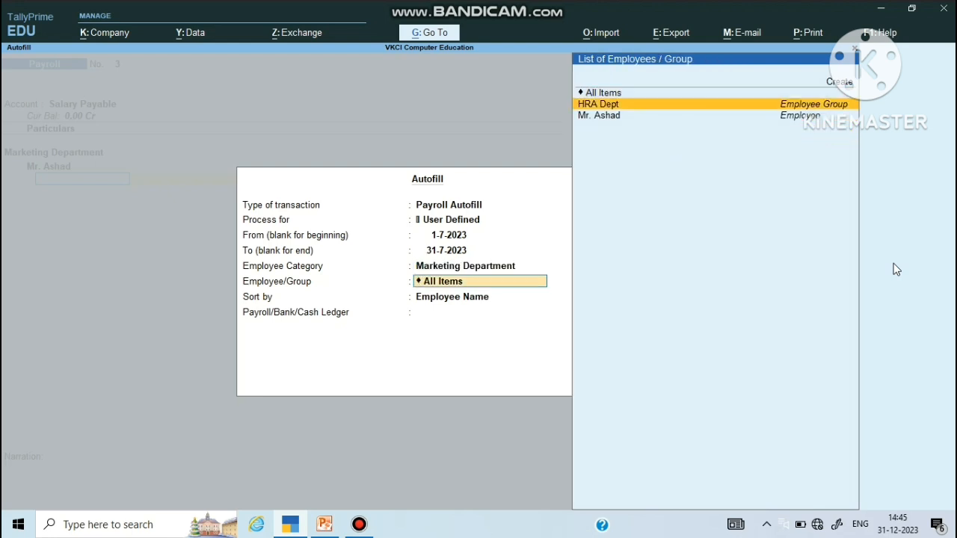
{"action": "key", "text": "Down"}
{"action": "key", "text": "Return"}
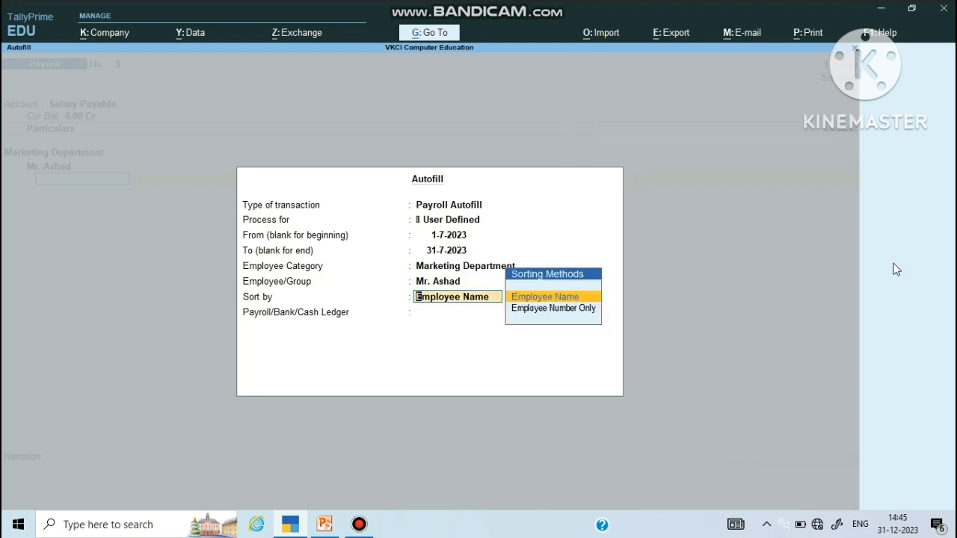
{"action": "key", "text": "Return"}
{"action": "key", "text": "Down"}
{"action": "key", "text": "Down"}
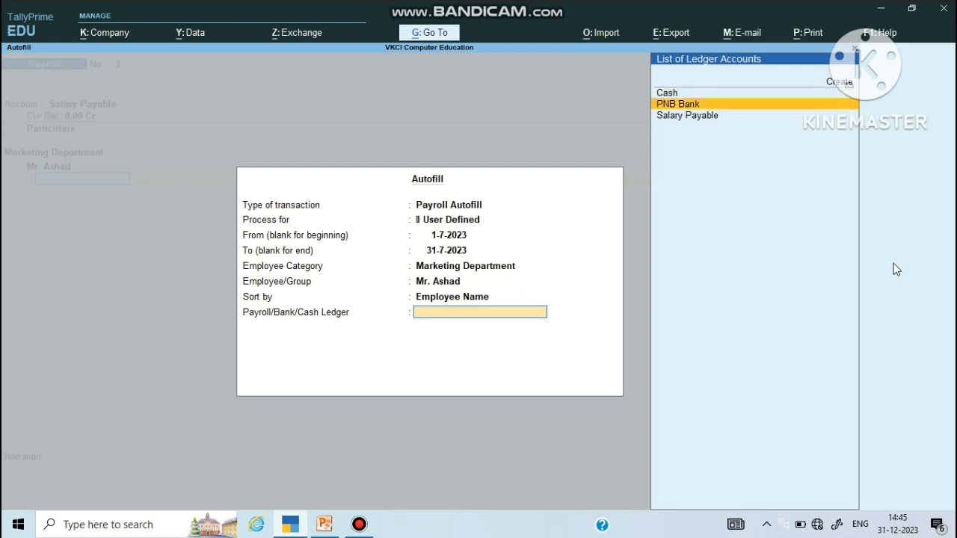
{"action": "key", "text": "Return"}
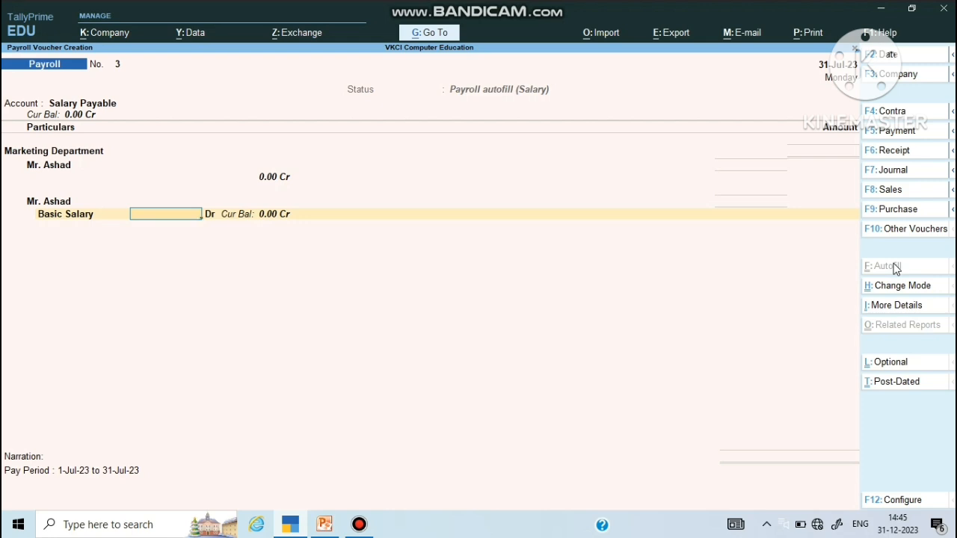
Step: Enter a 10,000 Basic Salary amount and save the payroll voucher
{"action": "type", "text": "10"}
{"action": "type", "text": "000"}
{"action": "key", "text": "Return"}
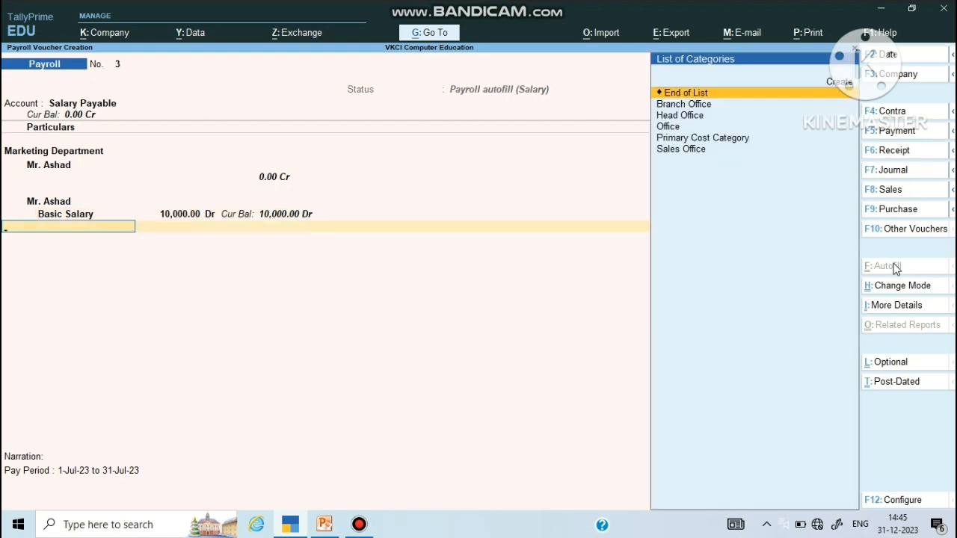
{"action": "key", "text": "Return"}
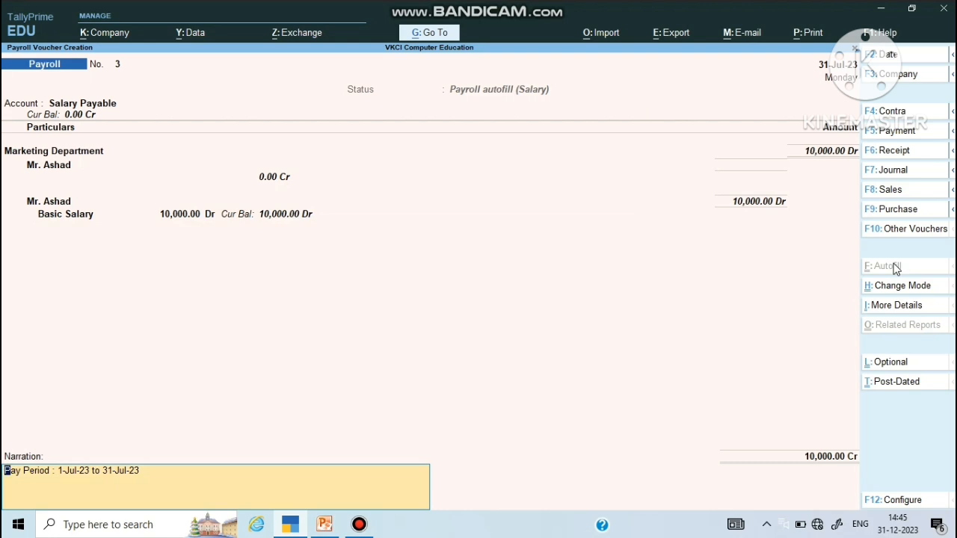
{"action": "key", "text": "Return"}
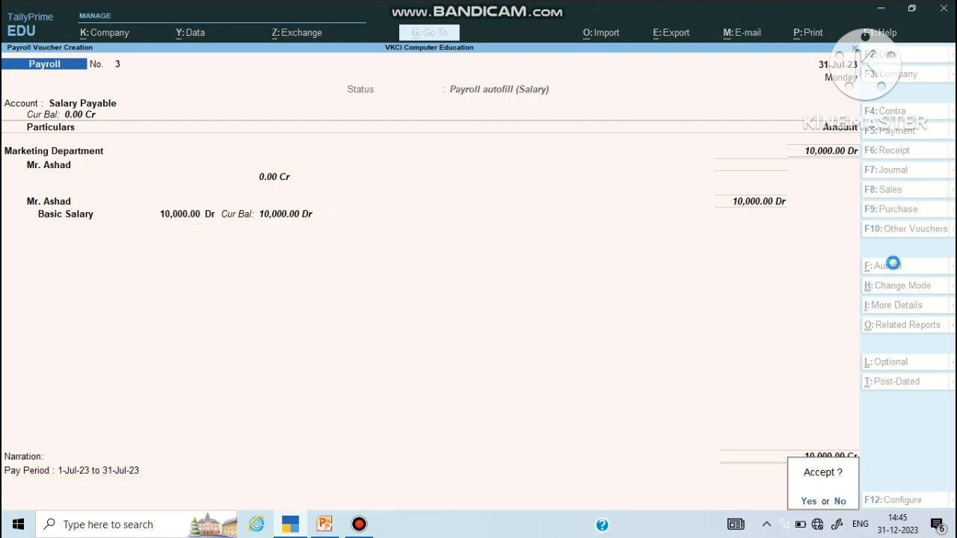
{"action": "key", "text": "Return"}
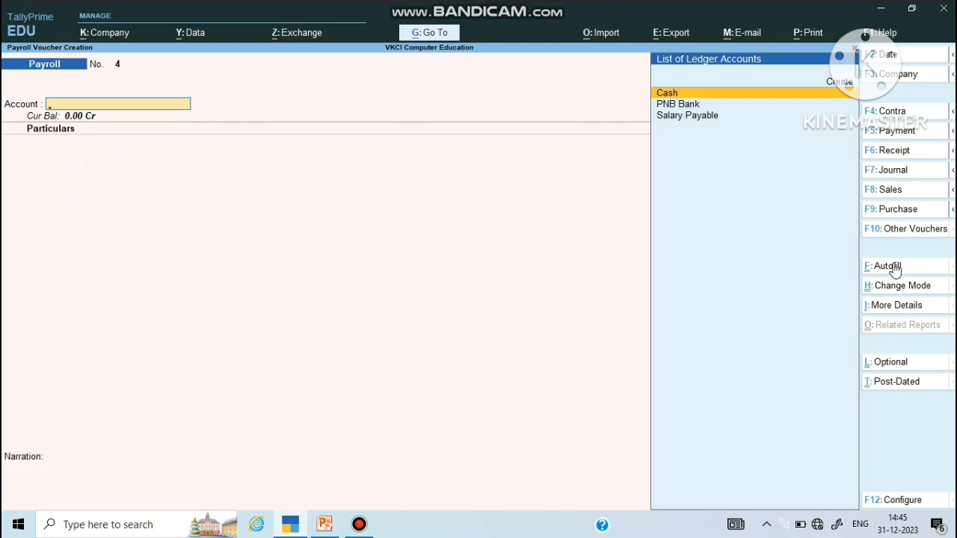
Step: On the new payroll voucher, set Salary Payable and the Marketing Department category
{"action": "key", "text": "Down"}
{"action": "key", "text": "Down"}
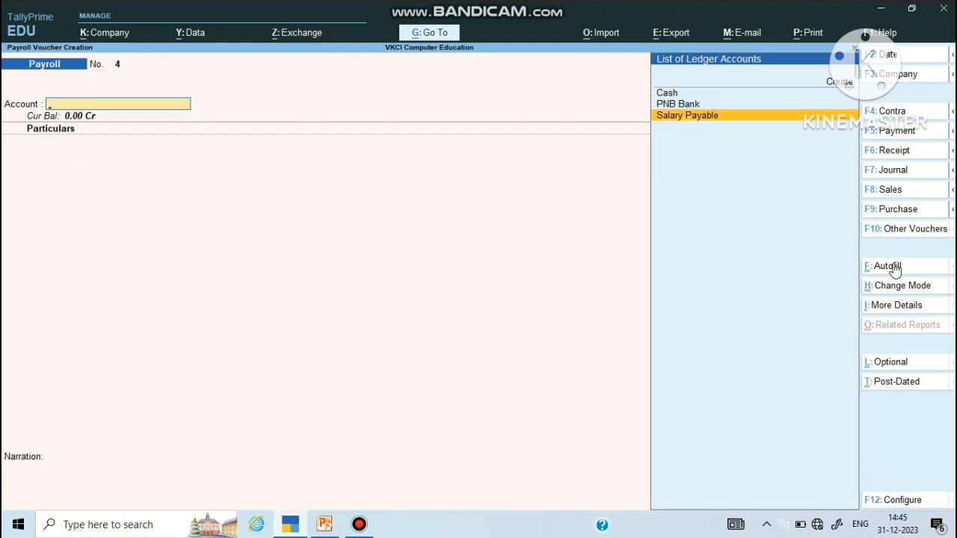
{"action": "key", "text": "Return"}
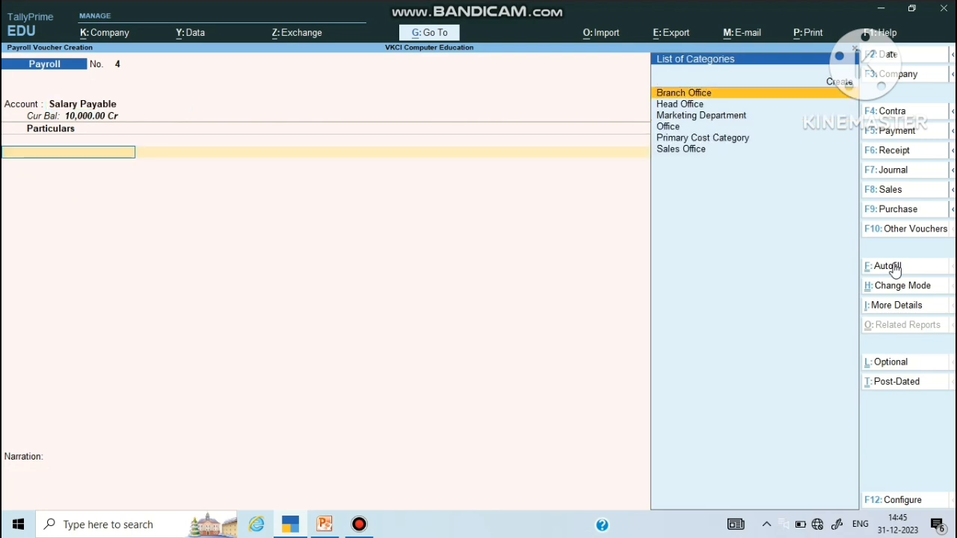
{"action": "key", "text": "Down"}
{"action": "key", "text": "Down"}
{"action": "key", "text": "Down"}
{"action": "key", "text": "Up"}
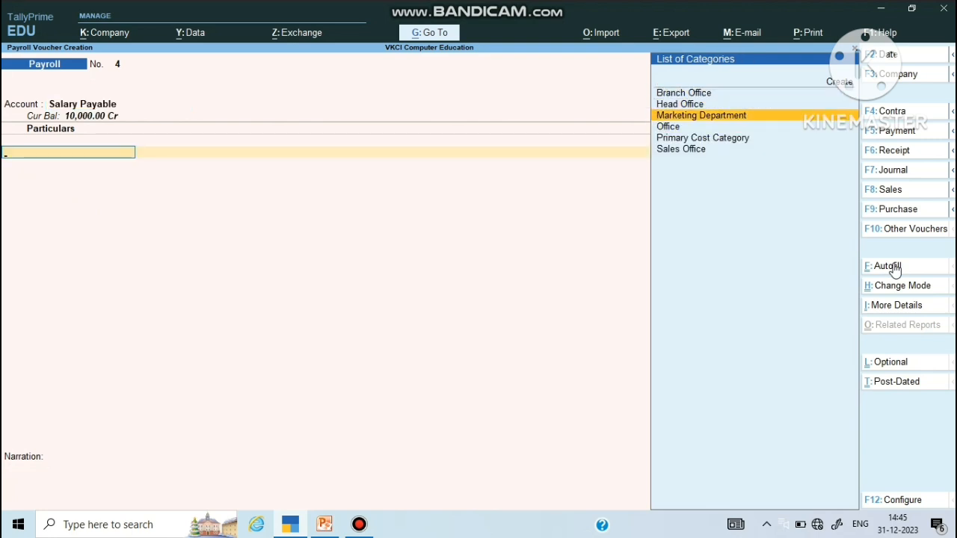
{"action": "key", "text": "Return"}
{"action": "key", "text": "Return"}
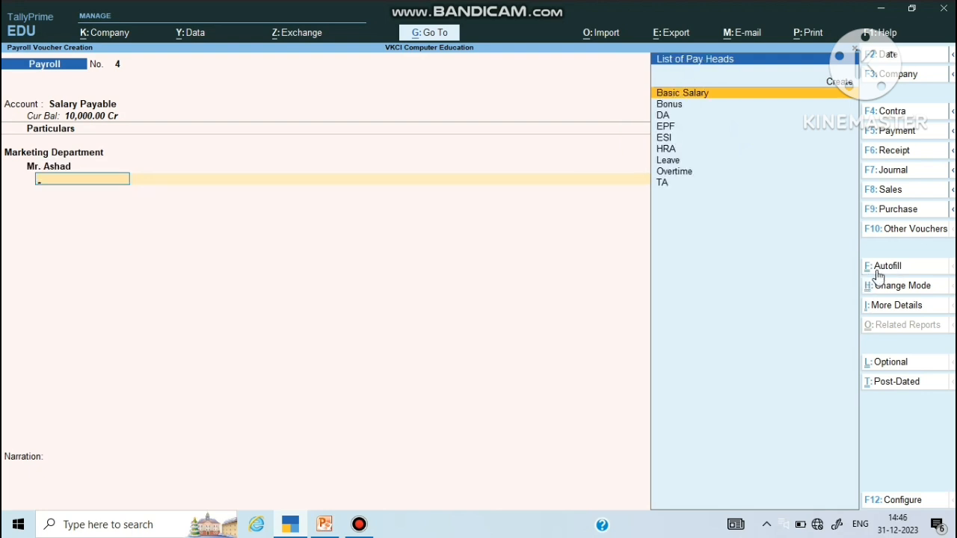
Step: Autofill the employee's July 2023 pay heads using the Salary process for Marketing Department
{"action": "left_click", "coordinate": [887, 266]}
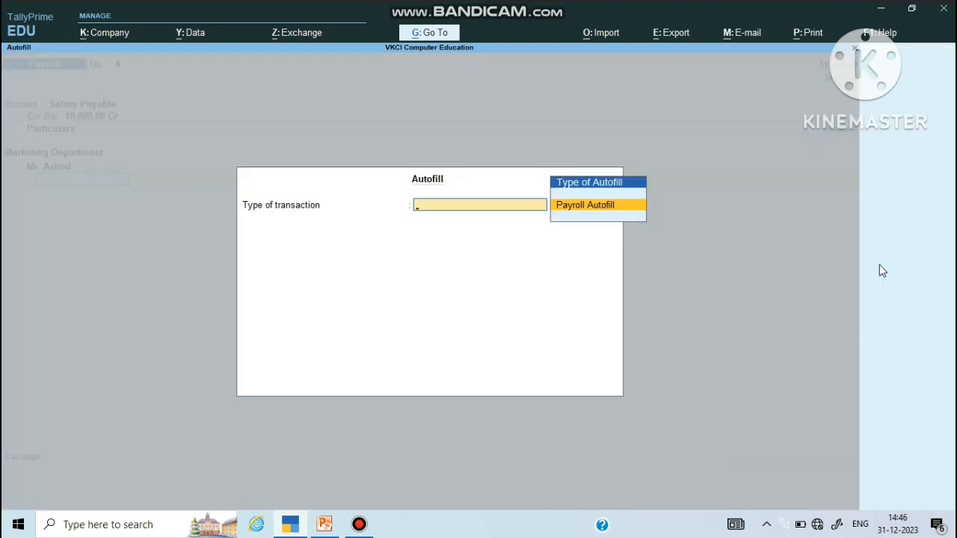
{"action": "key", "text": "Return"}
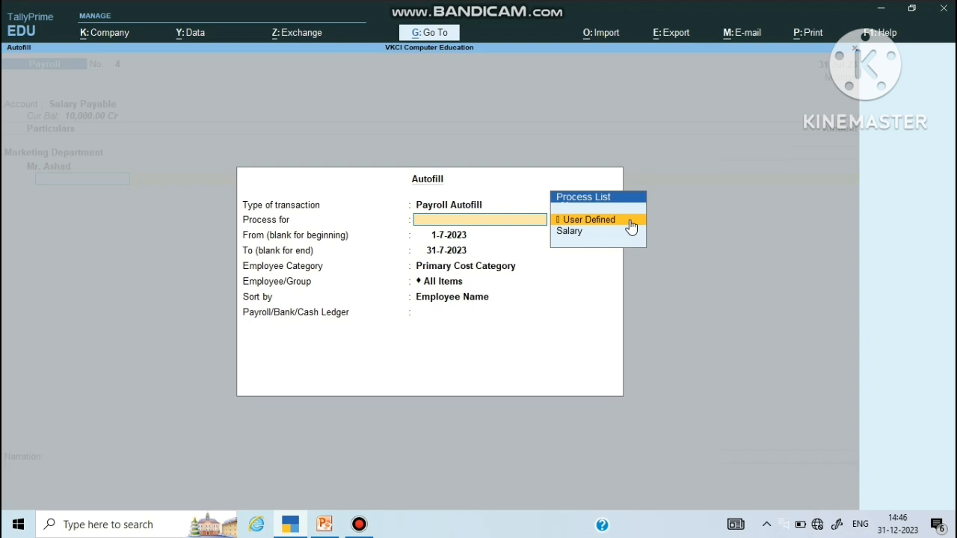
{"action": "key", "text": "Down"}
{"action": "key", "text": "Return"}
{"action": "key", "text": "Return"}
{"action": "key", "text": "Return"}
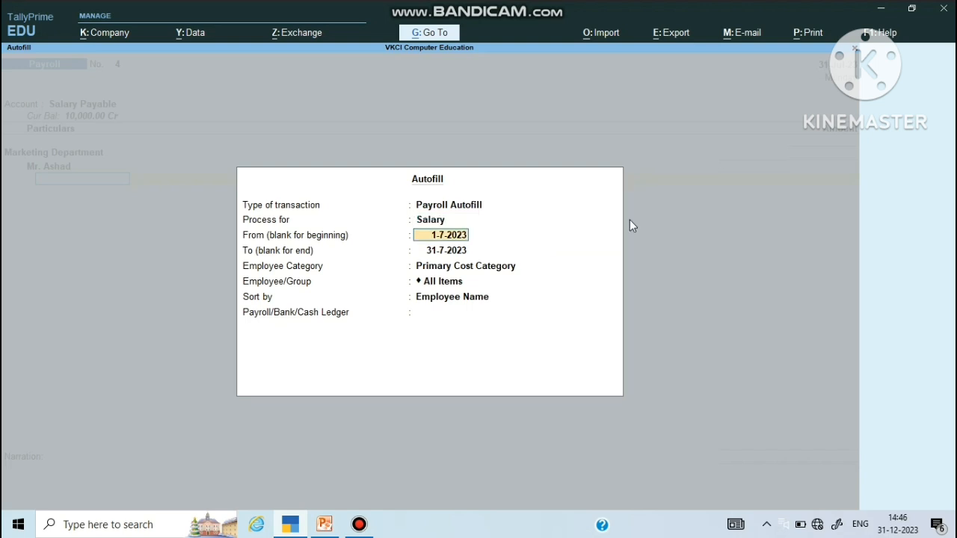
{"action": "key", "text": "Up"}
{"action": "key", "text": "Up"}
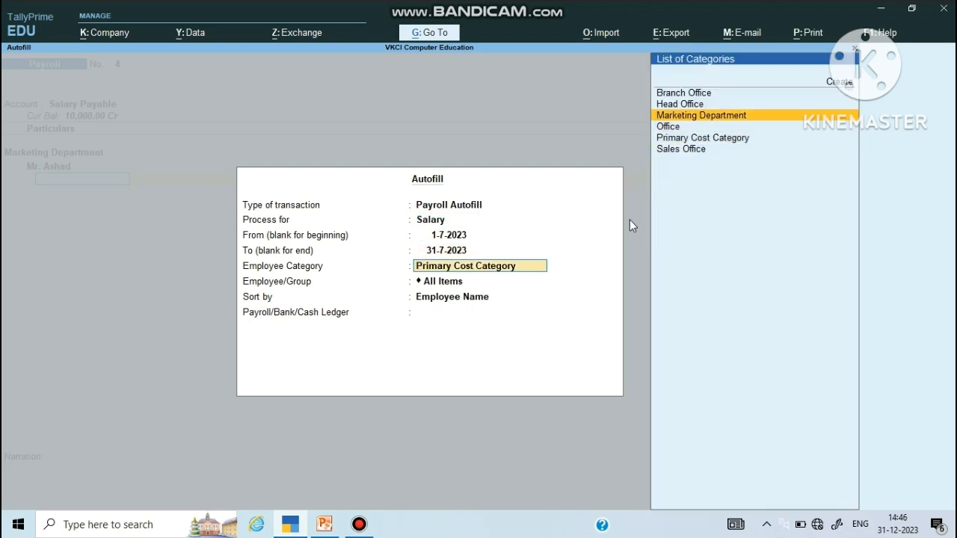
{"action": "key", "text": "Return"}
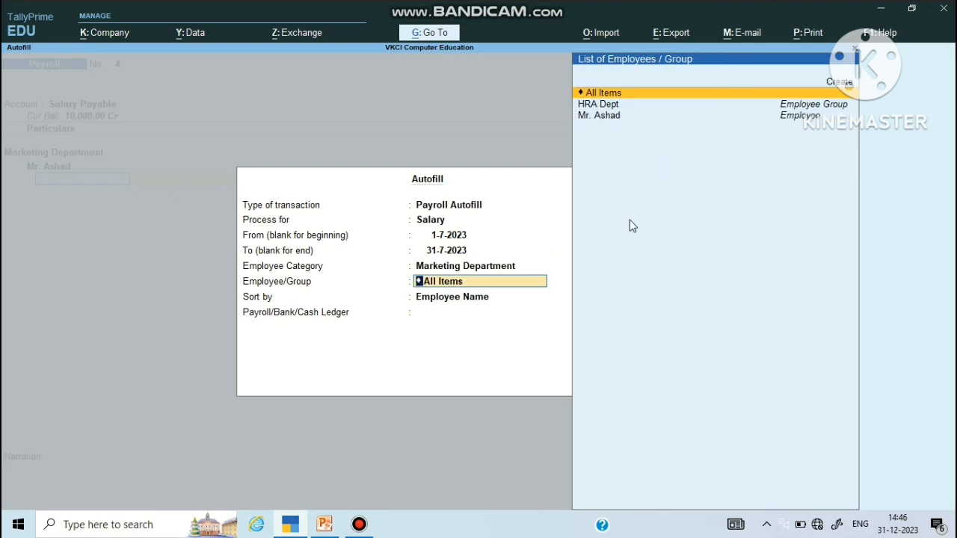
{"action": "key", "text": "Down"}
{"action": "key", "text": "Down"}
{"action": "key", "text": "Return"}
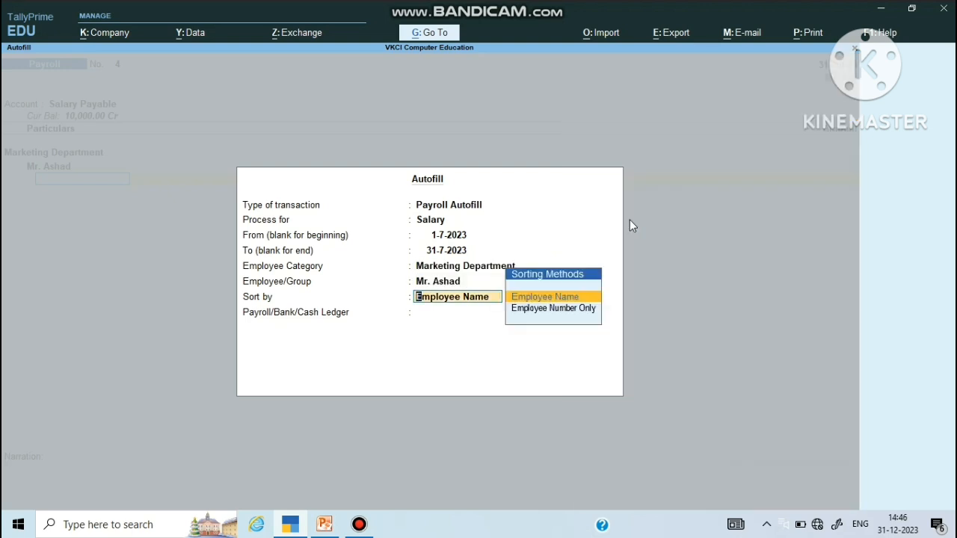
{"action": "key", "text": "Return"}
{"action": "key", "text": "Down"}
{"action": "key", "text": "Down"}
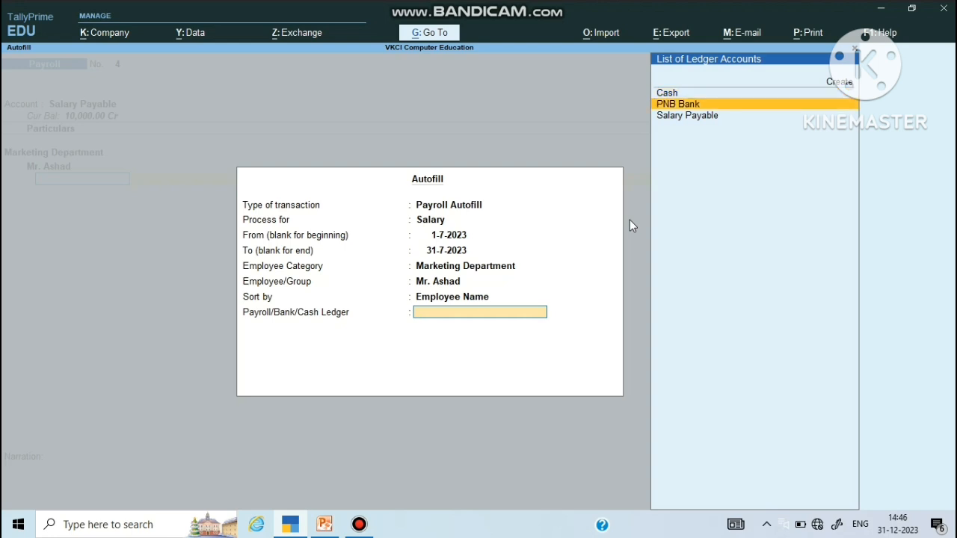
{"action": "key", "text": "Return"}
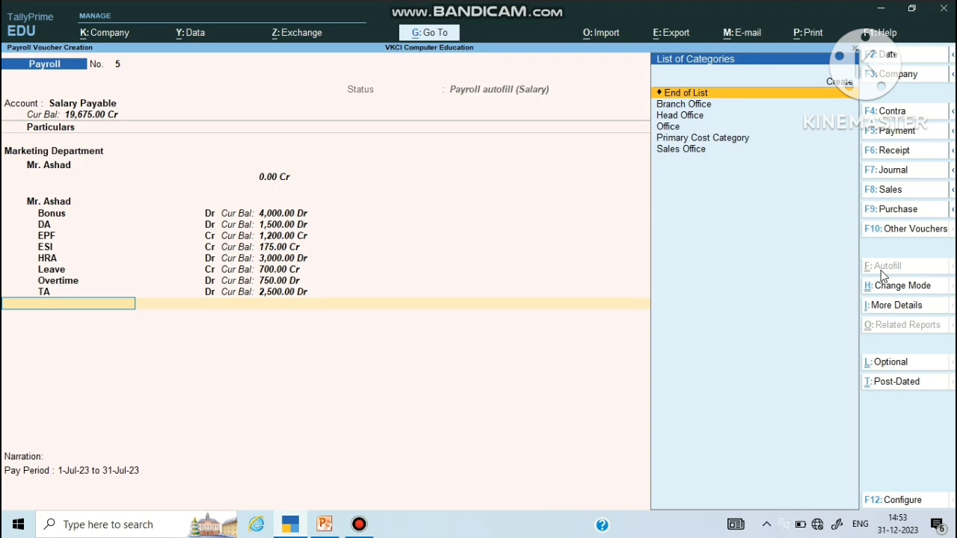
{"action": "key", "text": "Return"}
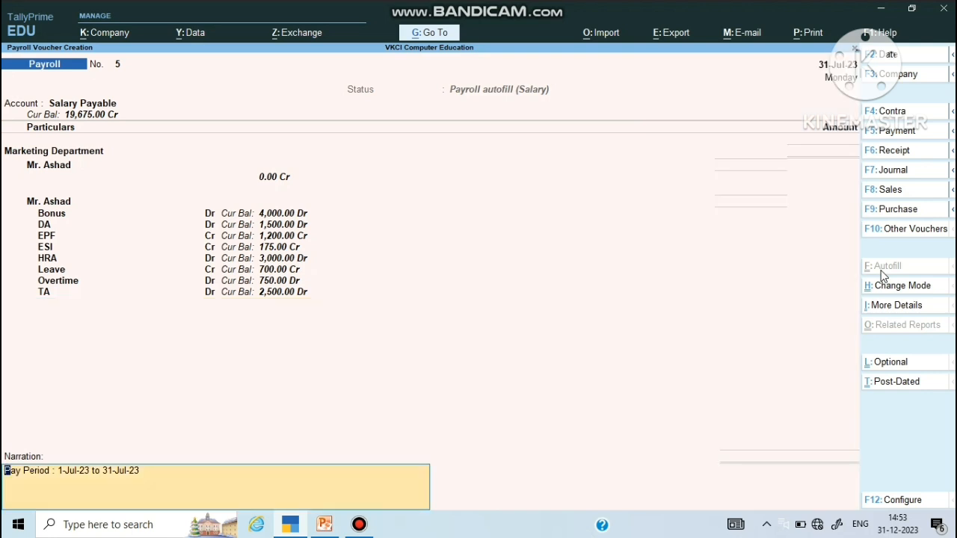
Step: Discard the autofilled payroll voucher without saving
{"action": "key", "text": "BackSpace"}
{"action": "key", "text": "Escape"}
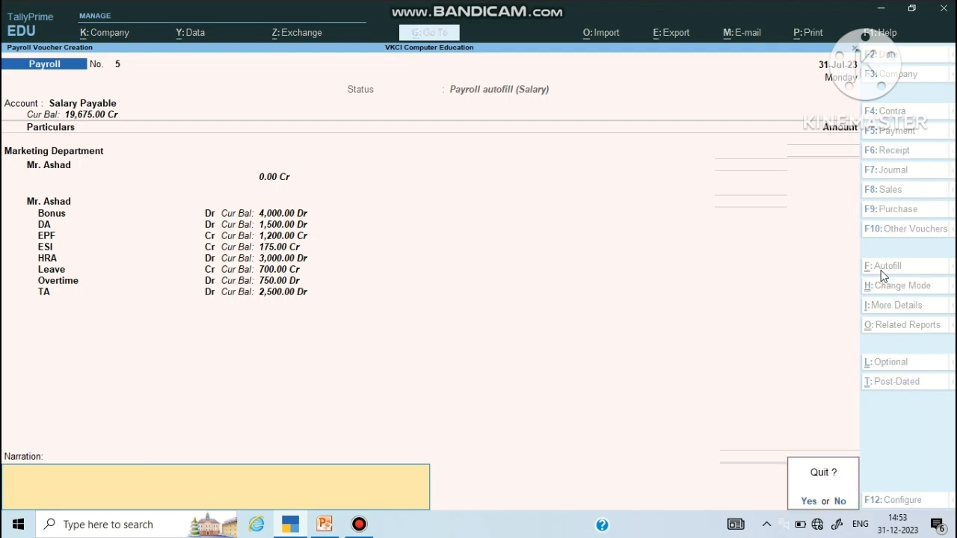
{"action": "key", "text": "y"}
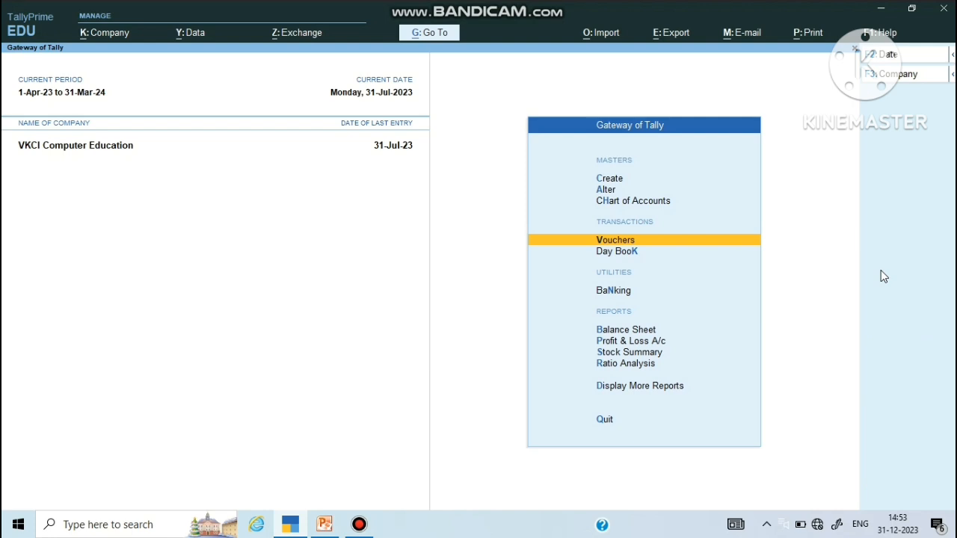
Step: Open the Pay Slip report for the Marketing Department employee
{"action": "key", "text": "Down"}
{"action": "key", "text": "Down"}
{"action": "key", "text": "Down"}
{"action": "key", "text": "Down"}
{"action": "key", "text": "Down"}
{"action": "key", "text": "Down"}
{"action": "key", "text": "Down"}
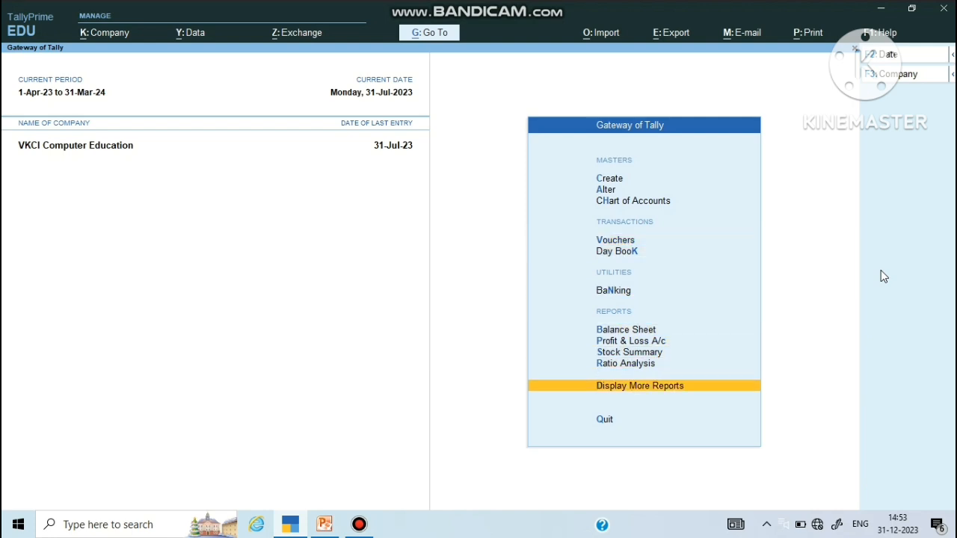
{"action": "key", "text": "Return"}
{"action": "key", "text": "Down"}
{"action": "key", "text": "Down"}
{"action": "key", "text": "Down"}
{"action": "key", "text": "Down"}
{"action": "key", "text": "Down"}
{"action": "key", "text": "Down"}
{"action": "key", "text": "Down"}
{"action": "key", "text": "Down"}
{"action": "key", "text": "Down"}
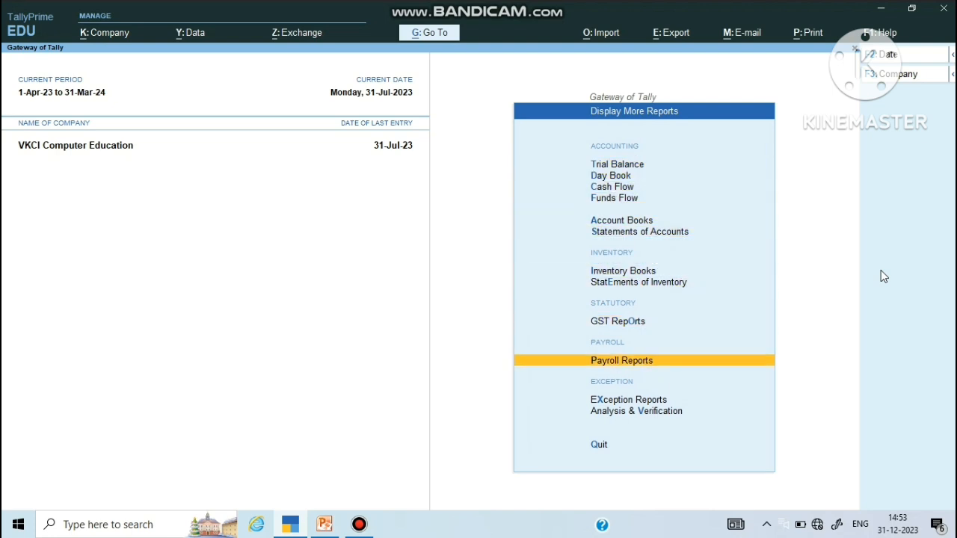
{"action": "key", "text": "Return"}
{"action": "key", "text": "Return"}
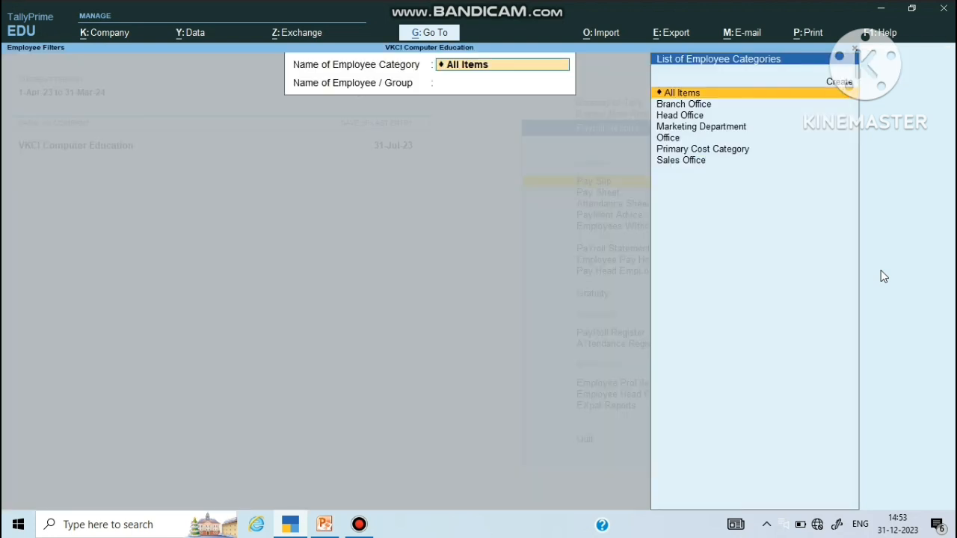
{"action": "key", "text": "Down"}
{"action": "key", "text": "Down"}
{"action": "key", "text": "Down"}
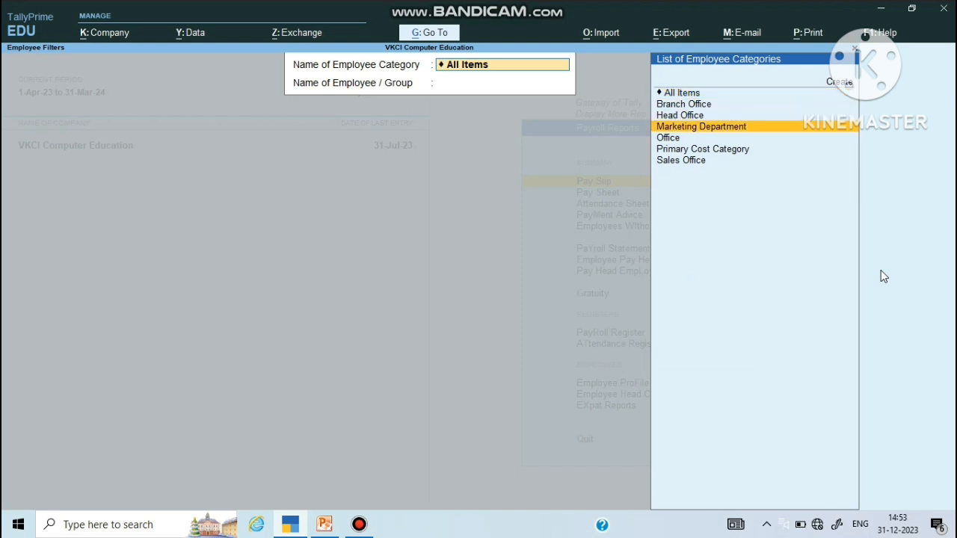
{"action": "key", "text": "Return"}
{"action": "key", "text": "Down"}
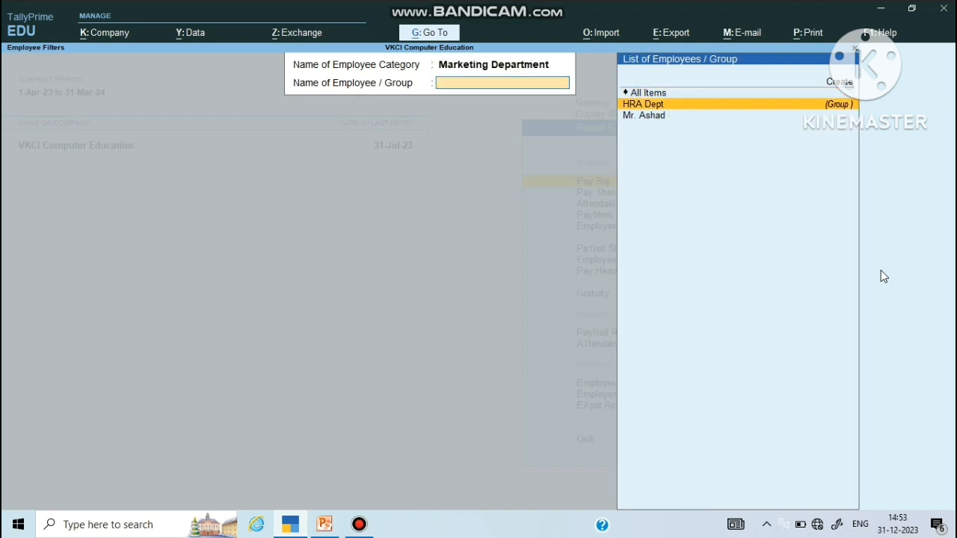
{"action": "key", "text": "Down"}
{"action": "key", "text": "Return"}
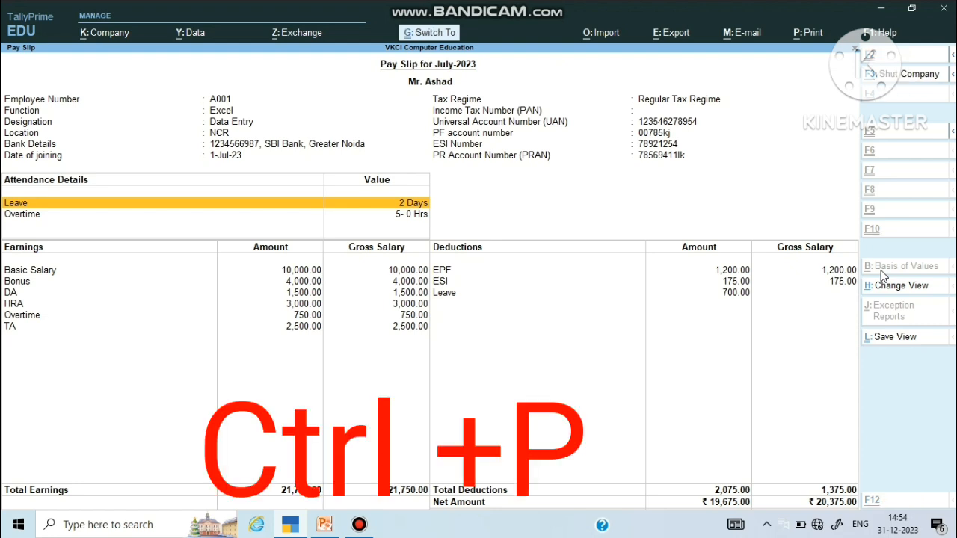
Step: Preview the pay slip printout zoomed in, then return to the Print dialog
{"action": "key", "text": "ctrl+p"}
{"action": "key", "text": "Left"}
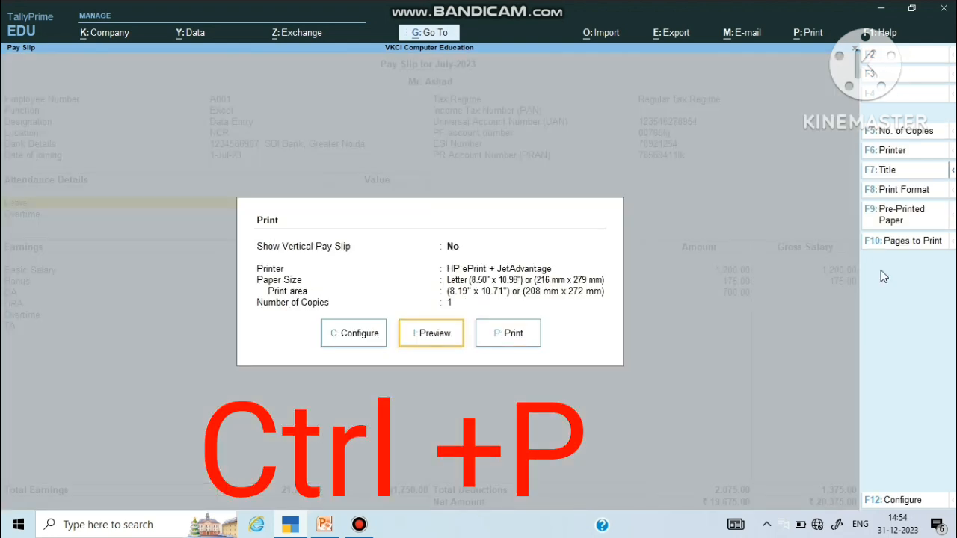
{"action": "key", "text": "Return"}
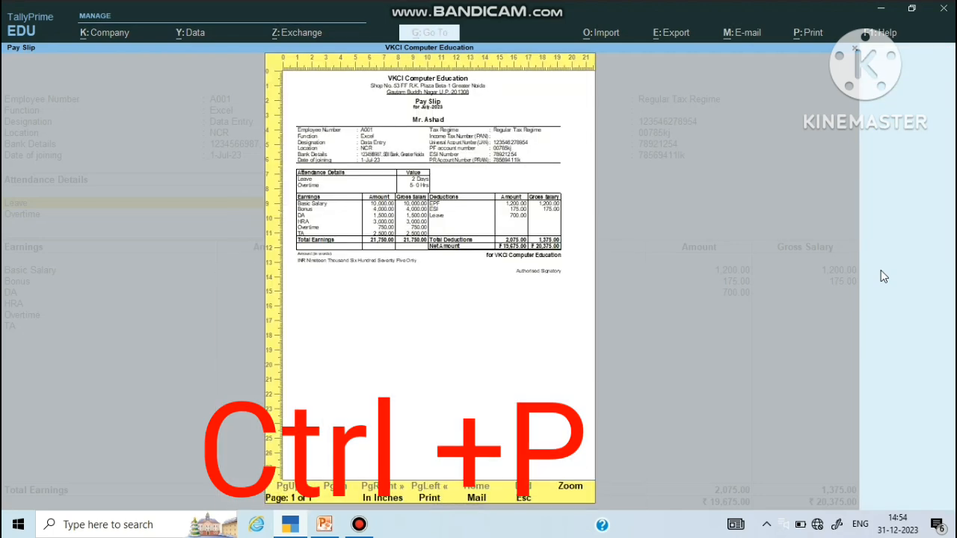
{"action": "left_click", "coordinate": [571, 487]}
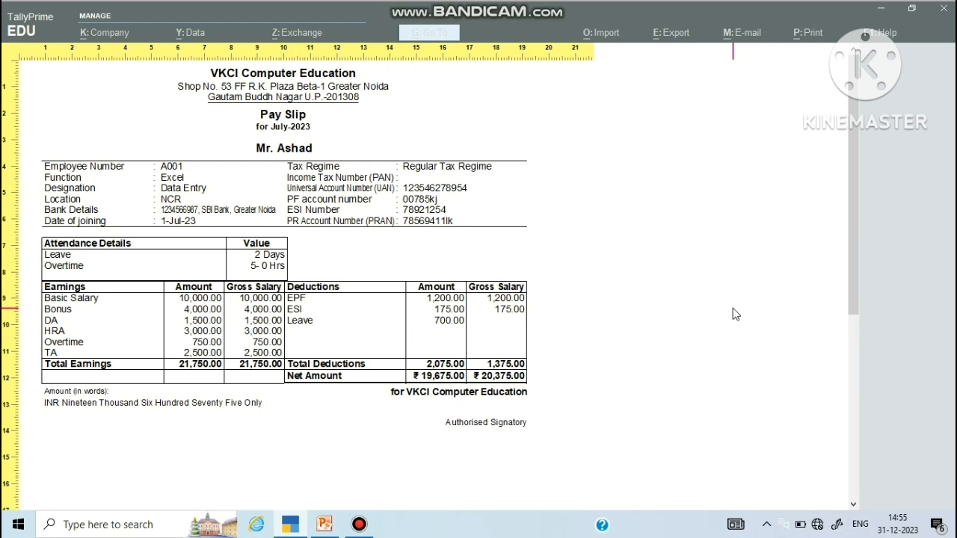
{"action": "key", "text": "Escape"}
Step: Back out to Gateway of Tally and start a new Payment voucher with F5
{"action": "key", "text": "Escape"}
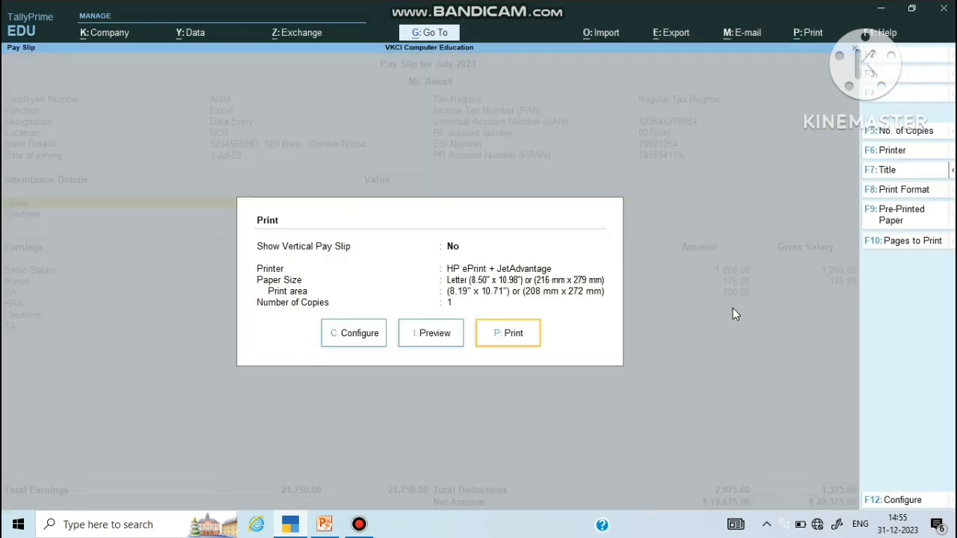
{"action": "key", "text": "Escape"}
{"action": "key", "text": "Escape"}
{"action": "key", "text": "Escape"}
{"action": "key", "text": "Escape"}
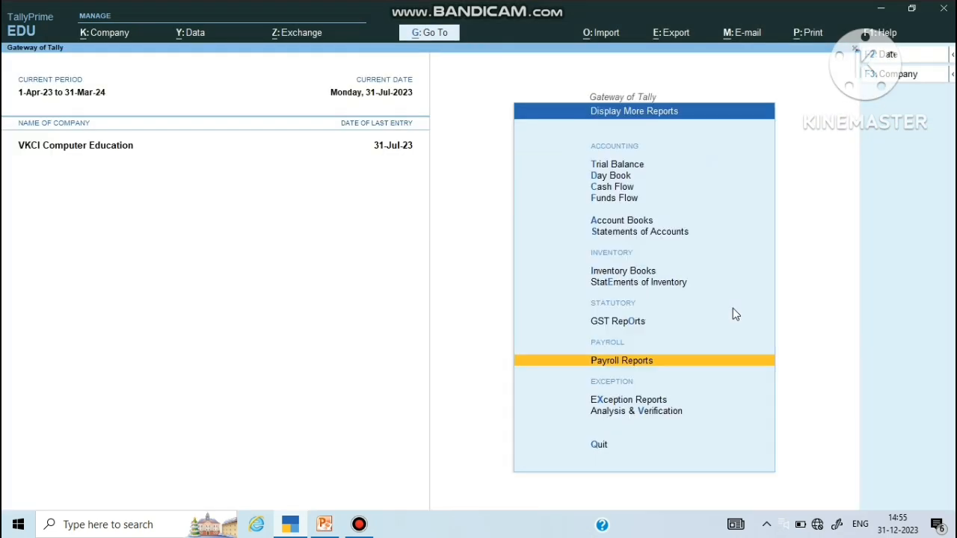
{"action": "key", "text": "Escape"}
{"action": "key", "text": "Up"}
{"action": "key", "text": "Up"}
{"action": "key", "text": "Up"}
{"action": "key", "text": "Up"}
{"action": "key", "text": "Up"}
{"action": "key", "text": "Up"}
{"action": "key", "text": "Up"}
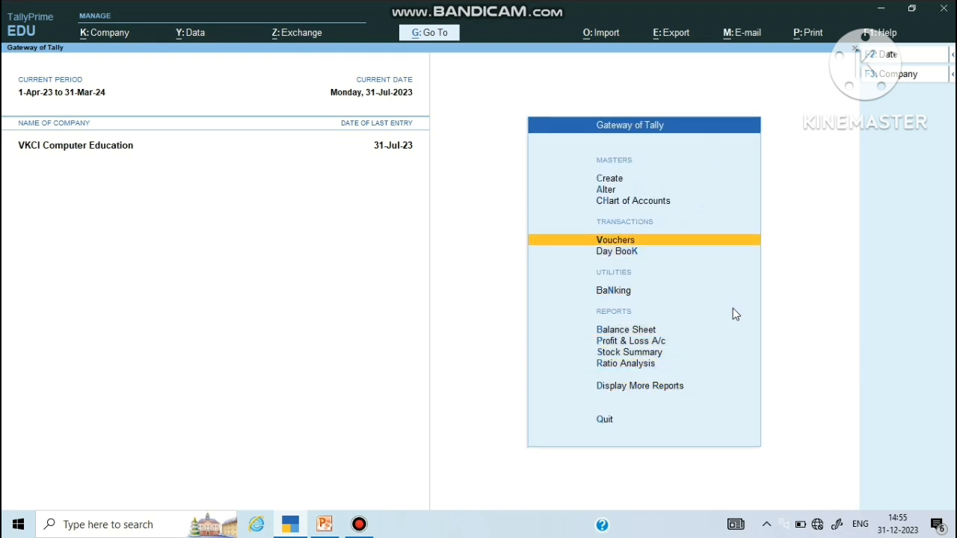
{"action": "key", "text": "Return"}
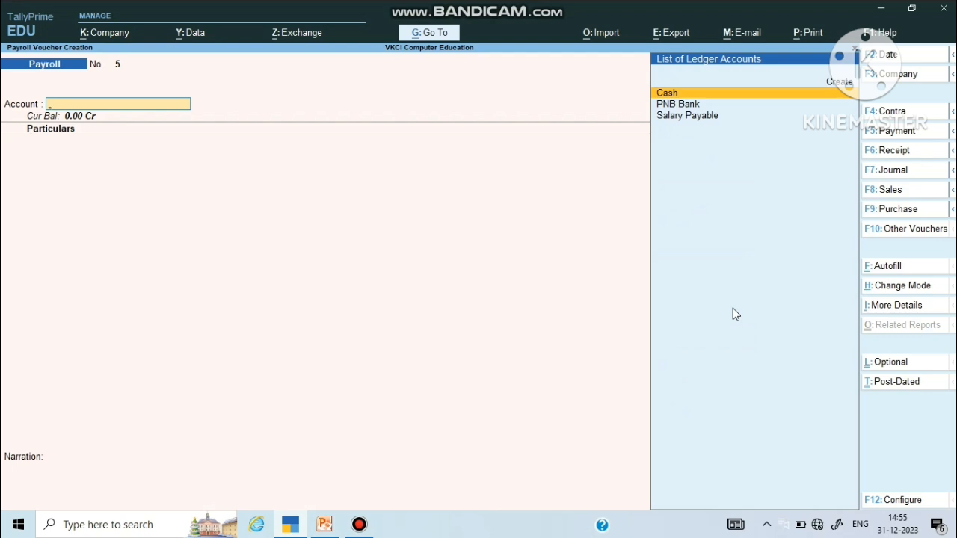
{"action": "key", "text": "F5"}
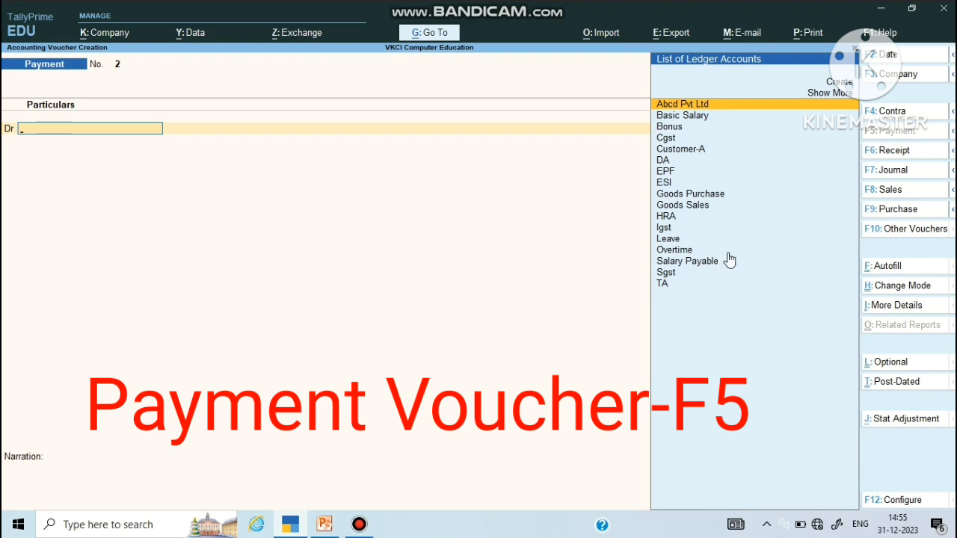
Step: Payroll-autofill the payment for 1-7-2023 to 31-7-2023 from Salary Payable, paid via PNB Bank
{"action": "left_click", "coordinate": [897, 273]}
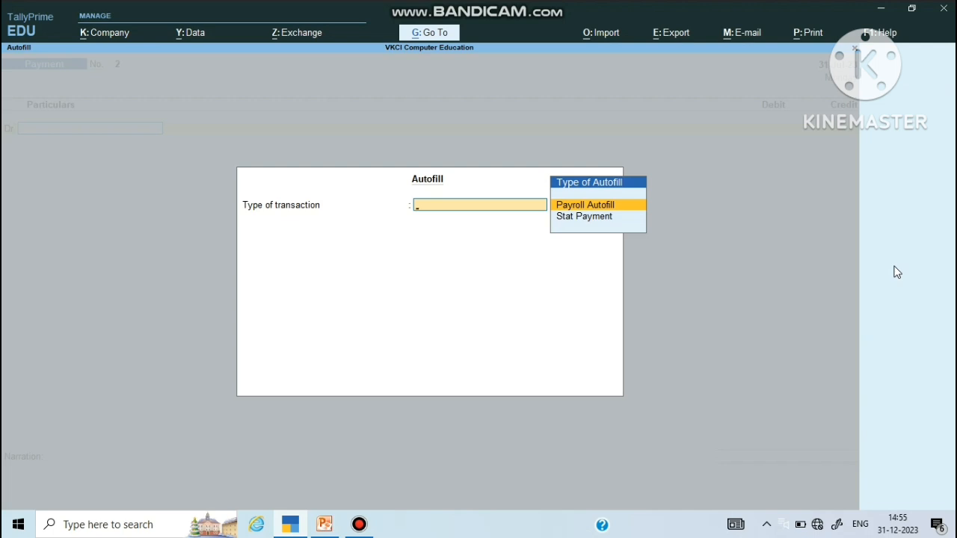
{"action": "key", "text": "Return"}
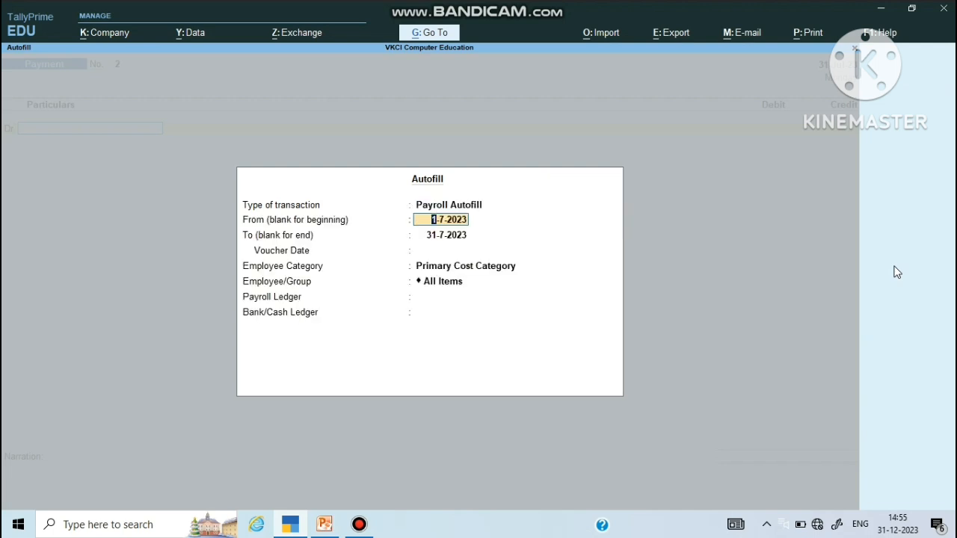
{"action": "key", "text": "Return"}
{"action": "key", "text": "Return"}
{"action": "key", "text": "Return"}
{"action": "key", "text": "Return"}
{"action": "key", "text": "Return"}
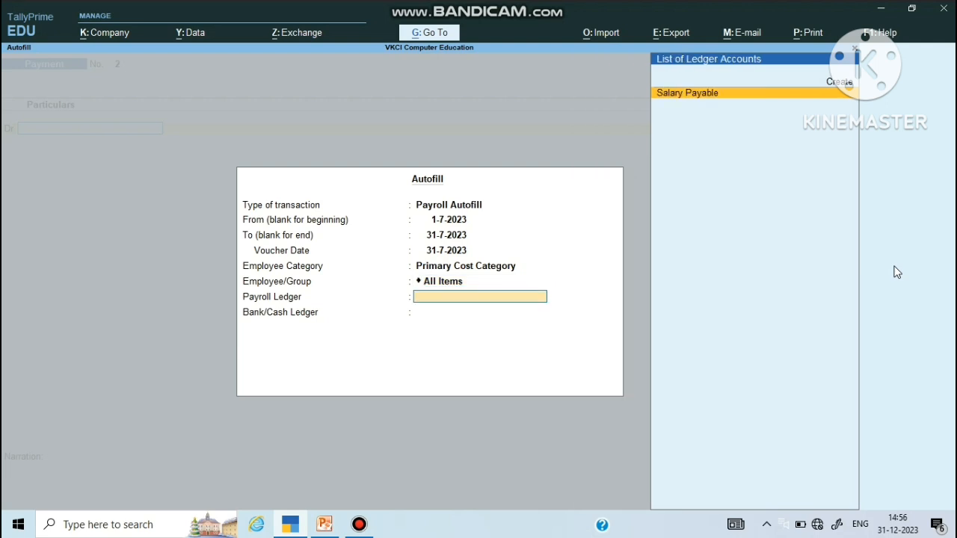
{"action": "key", "text": "Return"}
{"action": "key", "text": "Down"}
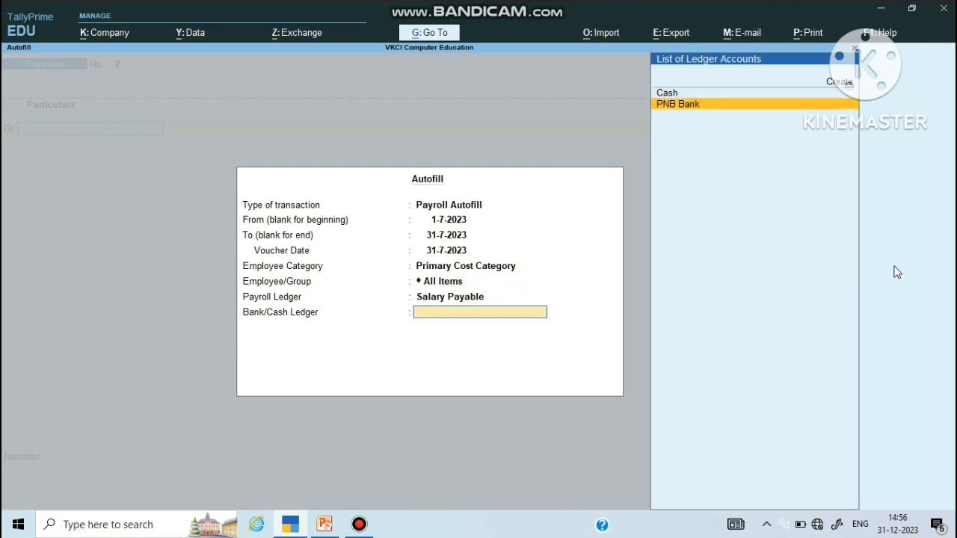
{"action": "key", "text": "Return"}
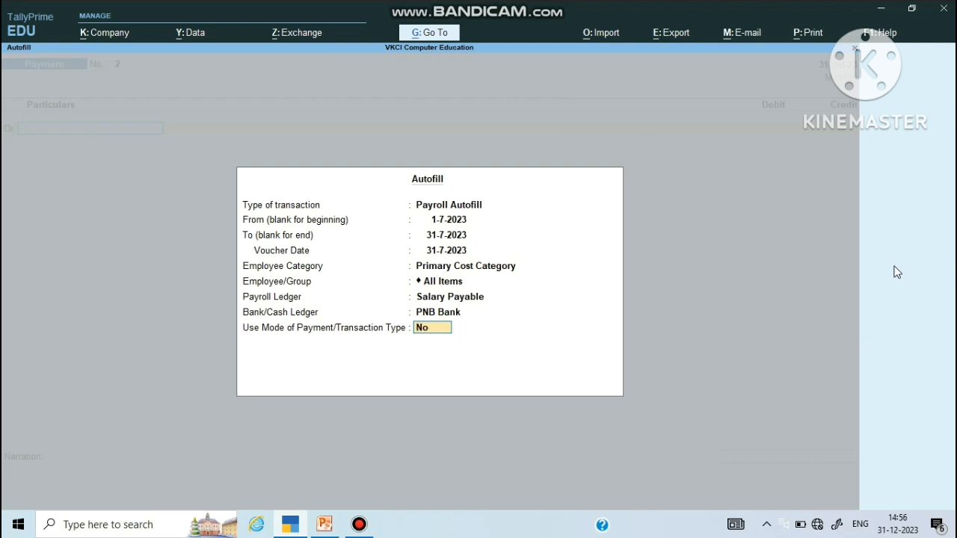
{"action": "key", "text": "Return"}
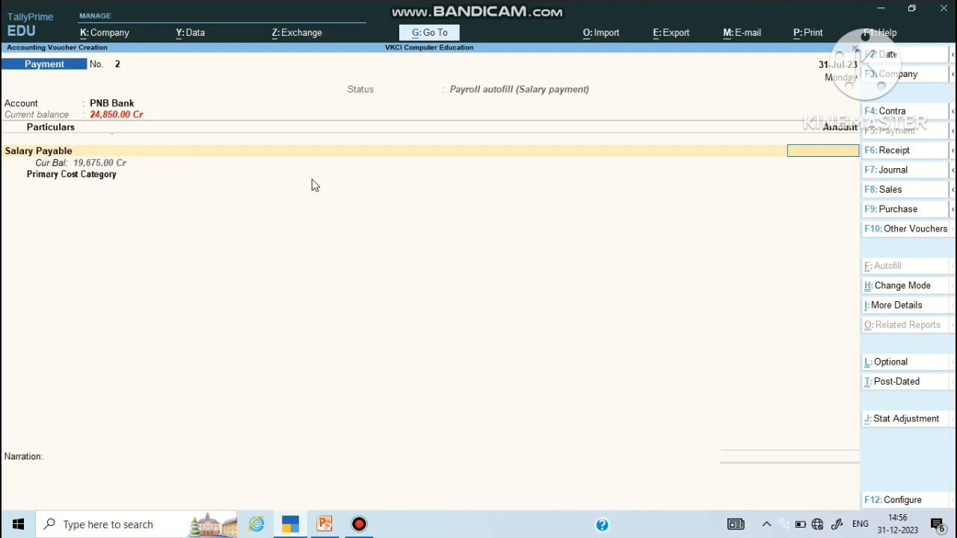
Step: Enter 19,675 against Salary Payable and set PNB Bank's transaction type to e-Fund Transfer
{"action": "type", "text": "19,675"}
{"action": "key", "text": "Return"}
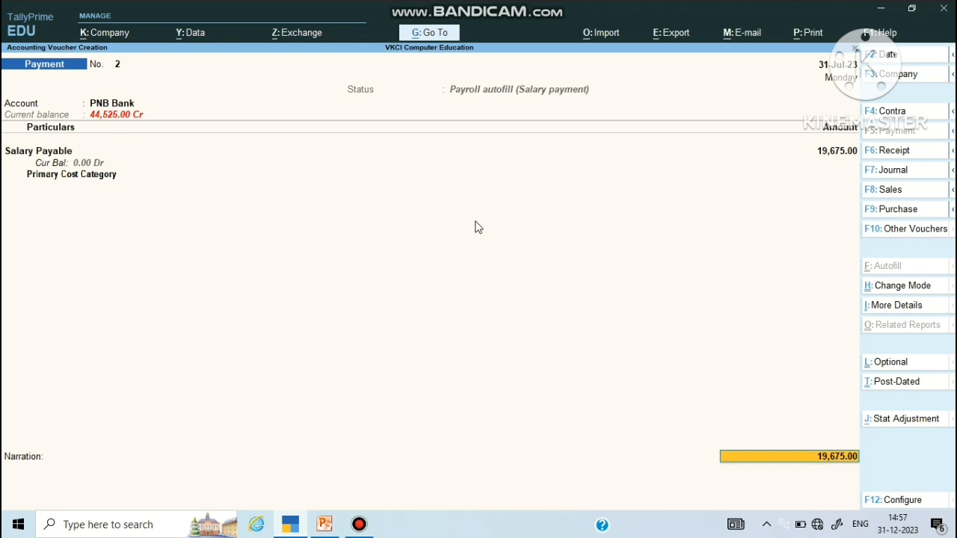
{"action": "key", "text": "Return"}
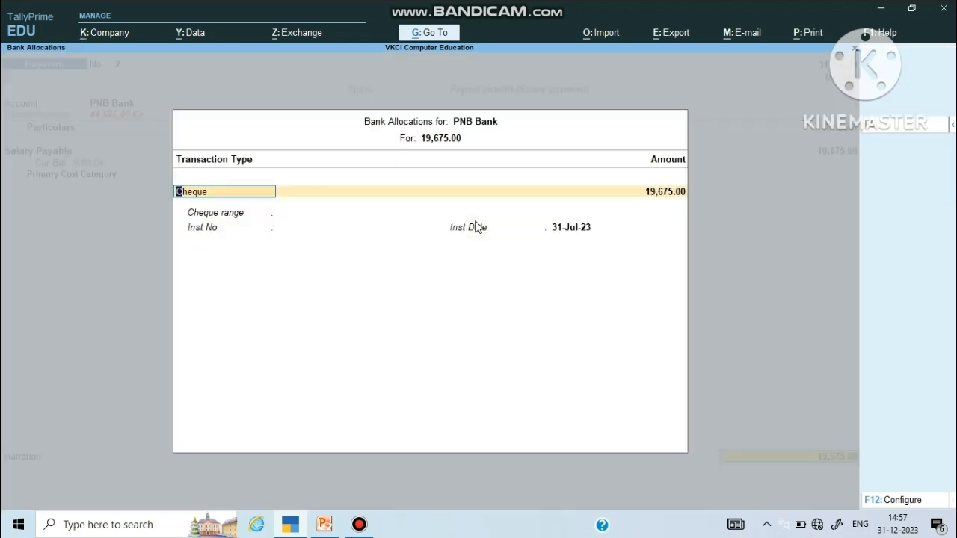
{"action": "key", "text": "BackSpace"}
{"action": "key", "text": "Down"}
{"action": "key", "text": "Down"}
{"action": "key", "text": "Return"}
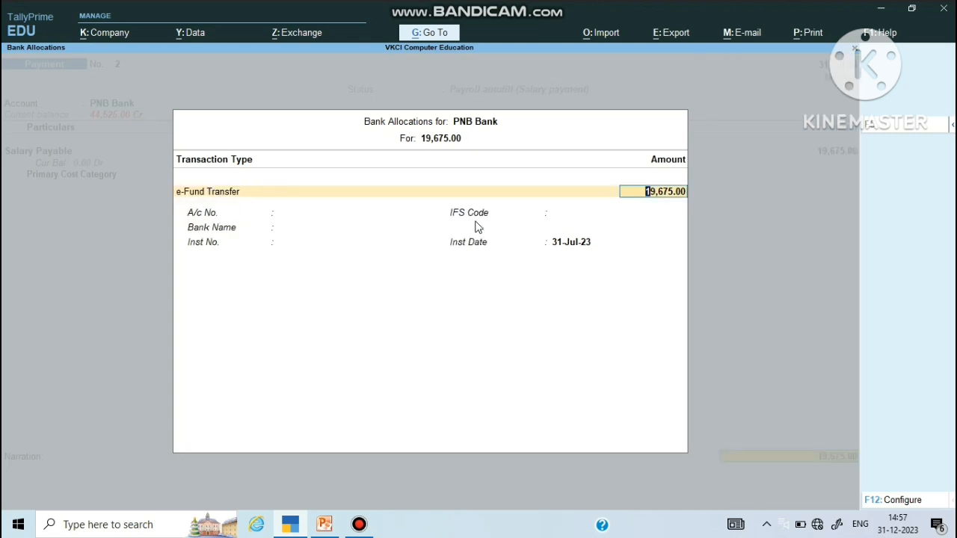
{"action": "key", "text": "Return"}
{"action": "key", "text": "Return"}
{"action": "key", "text": "Return"}
{"action": "key", "text": "Return"}
{"action": "key", "text": "Return"}
{"action": "key", "text": "Return"}
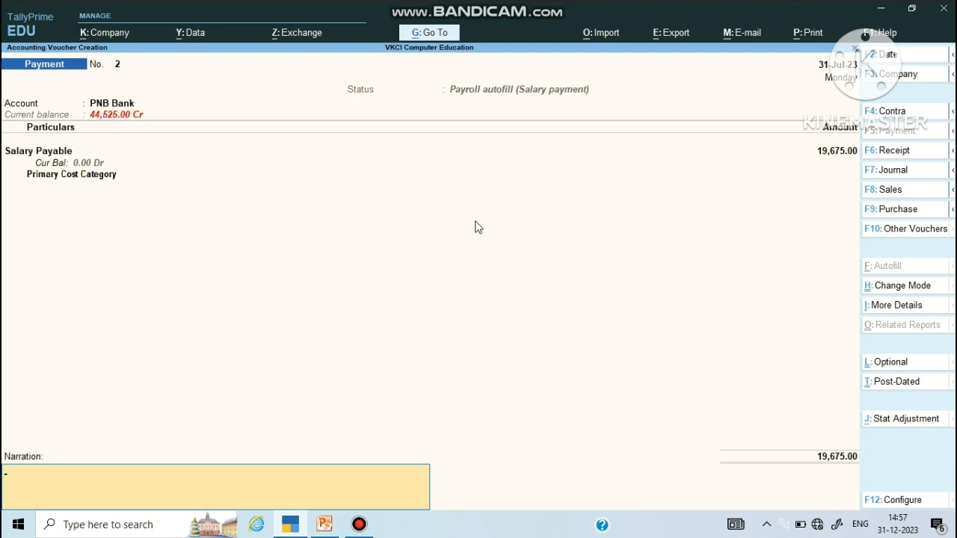
{"action": "key", "text": "Return"}
{"action": "key", "text": "Return"}
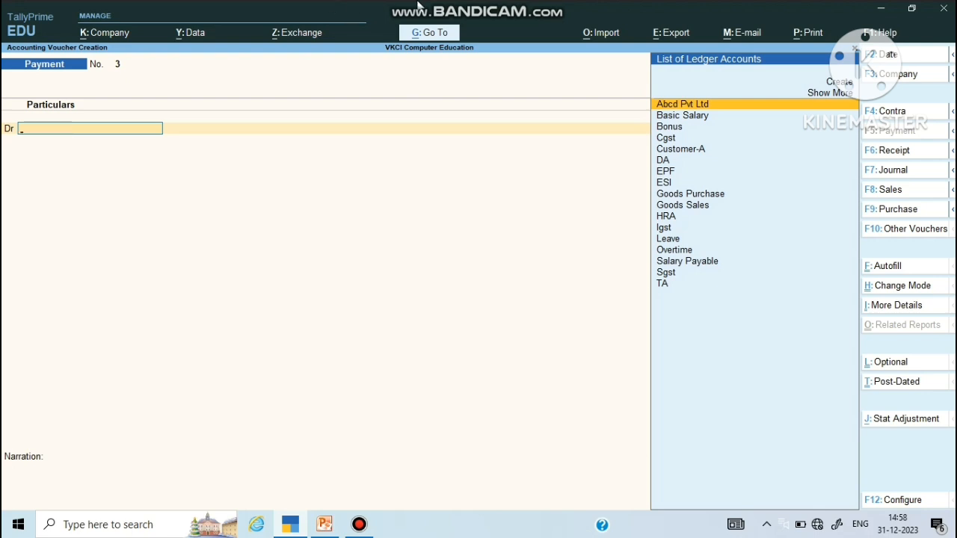
Step: Accept and save salary Payment voucher No. 2, leaving blank voucher No. 3 ready
{"action": "mouse_move", "coordinate": [423, 6]}
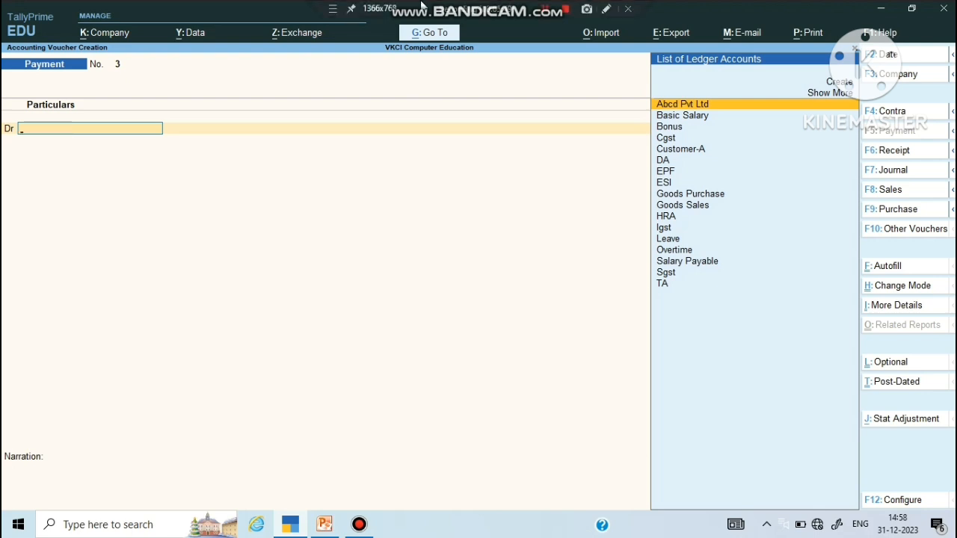